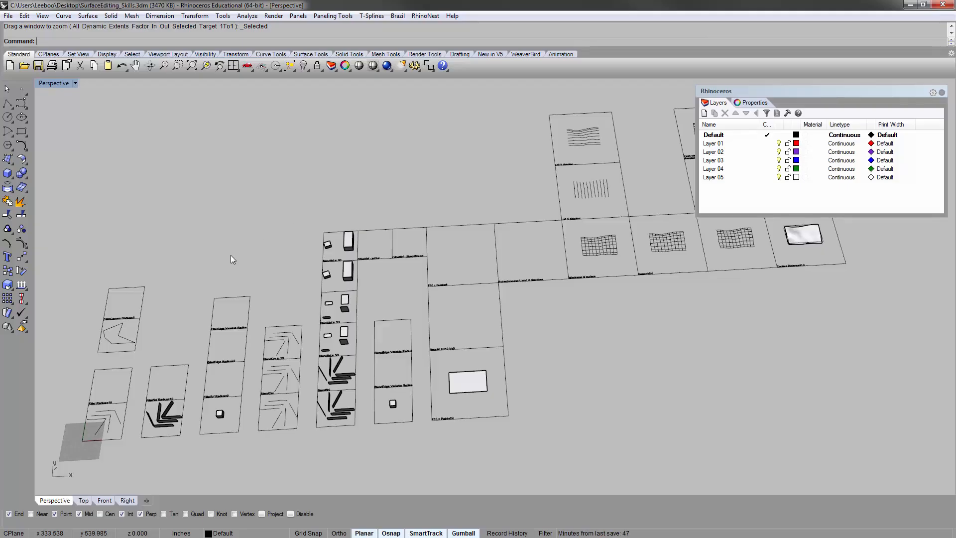
Look over the layout of fillet and blend exercise frames, ending at the Fillet Radius=10 frame.
scroll(229, 262, "up", 5)
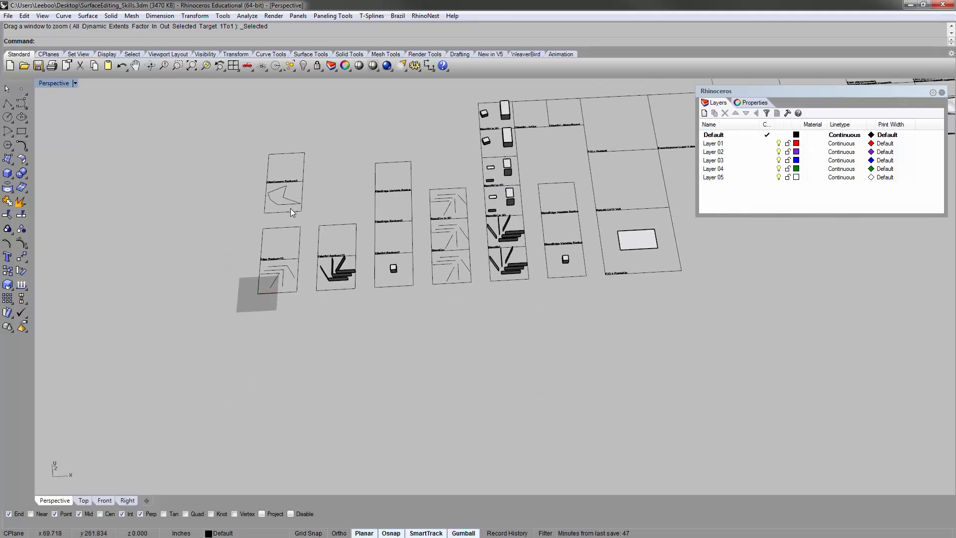
scroll(290, 207, "up", 2)
right_click_drag(329, 184, 283, 225, "shift")
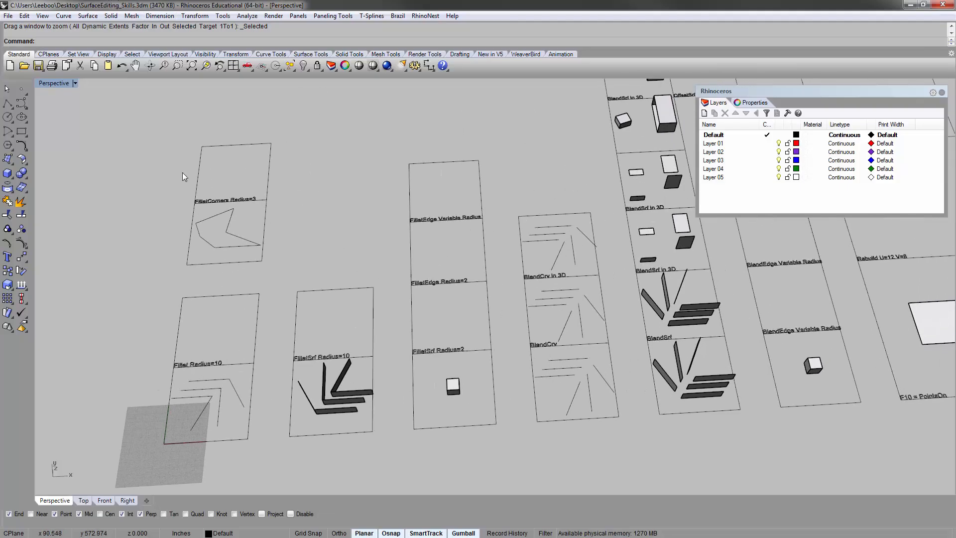
right_click_drag(330, 353, 328, 350)
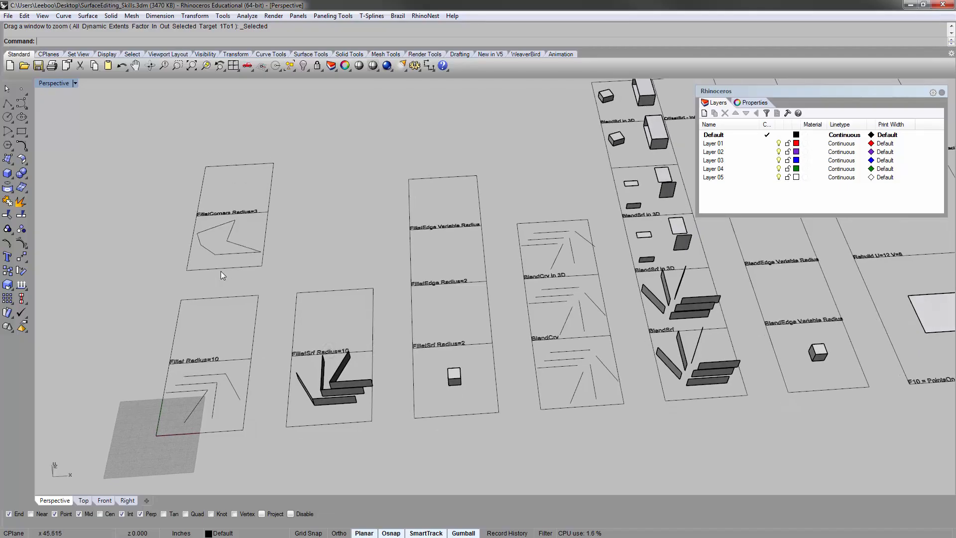
right_click_drag(245, 266, 316, 224, "shift")
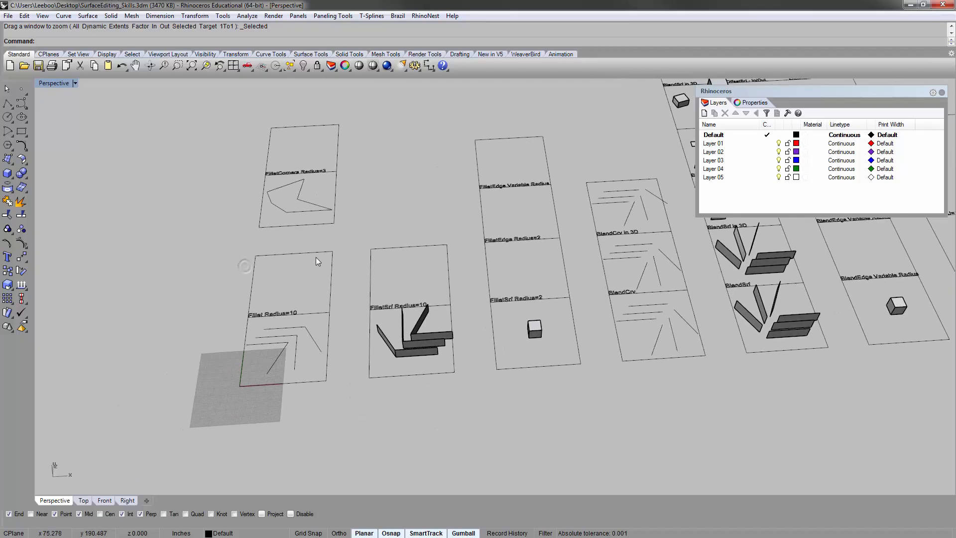
scroll(280, 284, "up", 5)
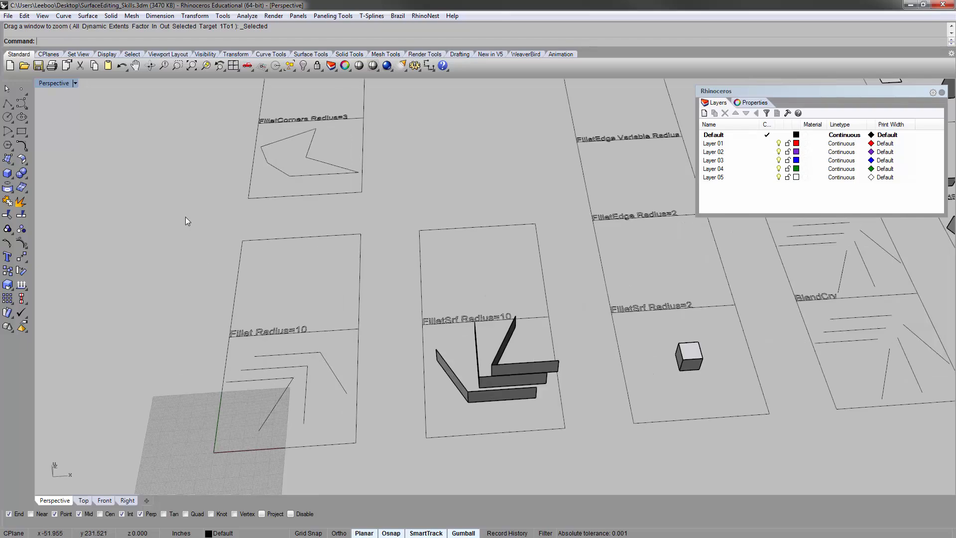
left_click_drag(186, 217, 384, 504)
left_click(154, 266)
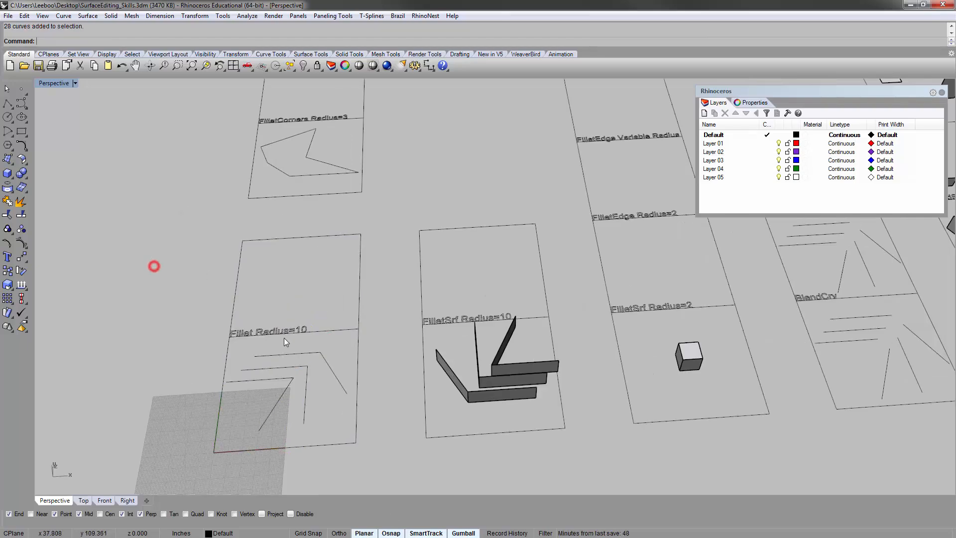
Inspect the three angled curves in the lower half of the Fillet Radius=10 frame individually.
scroll(249, 349, "up", 5)
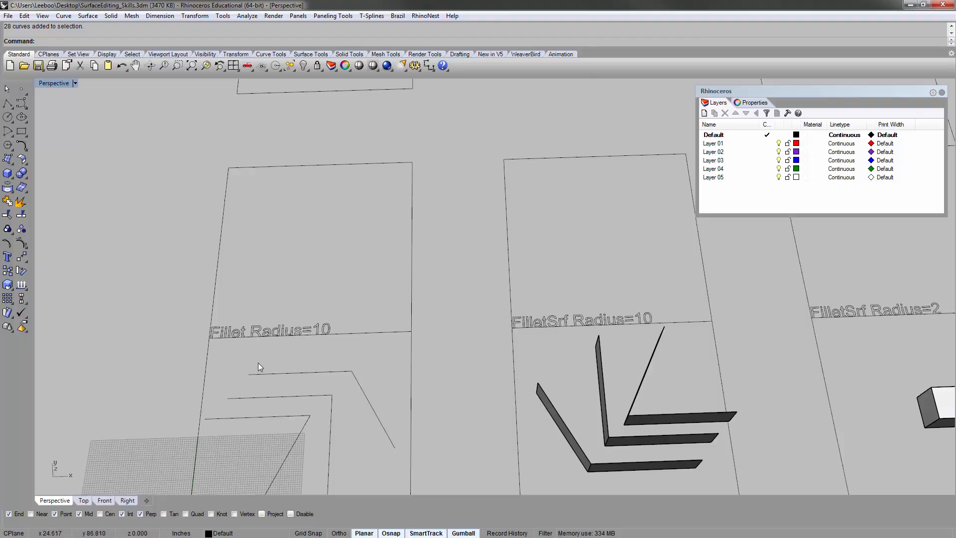
right_click_drag(264, 357, 288, 245, "shift")
scroll(306, 266, "up", 2)
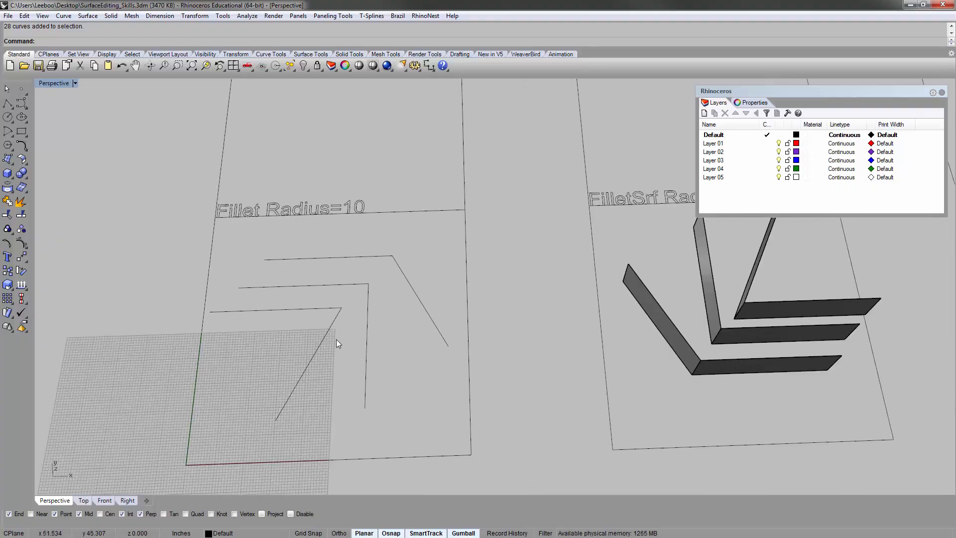
left_click_drag(414, 336, 287, 246)
left_click(417, 369)
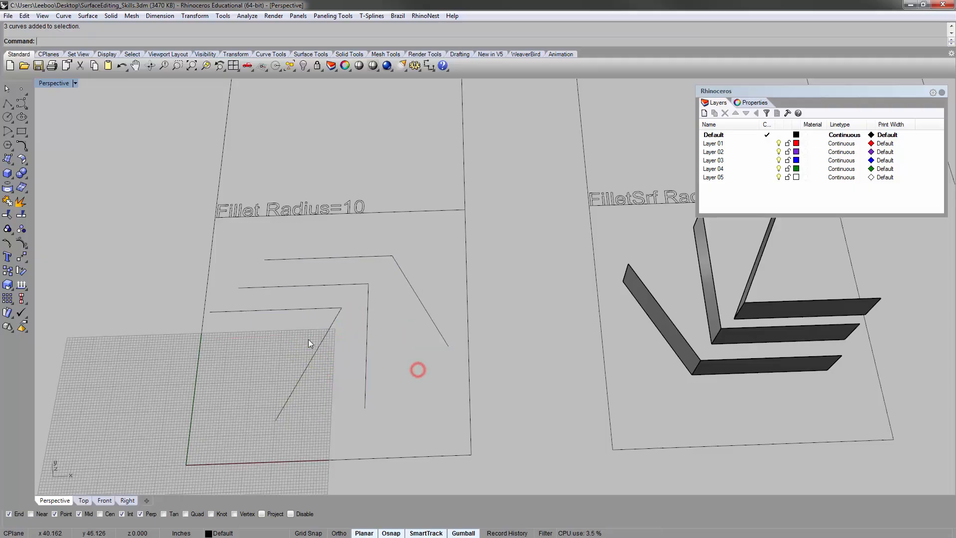
left_click(316, 345)
left_click(367, 317)
left_click(406, 279)
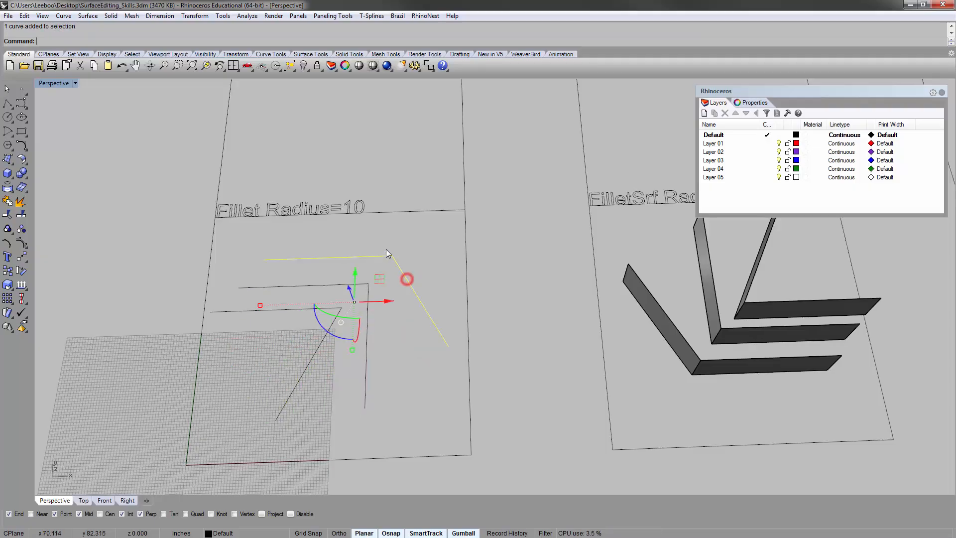
left_click(406, 327)
Copy the three angled curves into the frame's empty upper half, using the frame's lower corner and its dividing line's endpoint as reference points.
left_click_drag(406, 355, 329, 250)
right_click_drag(378, 274, 341, 301)
scroll(353, 286, "down", 4)
type("c")
key("Return")
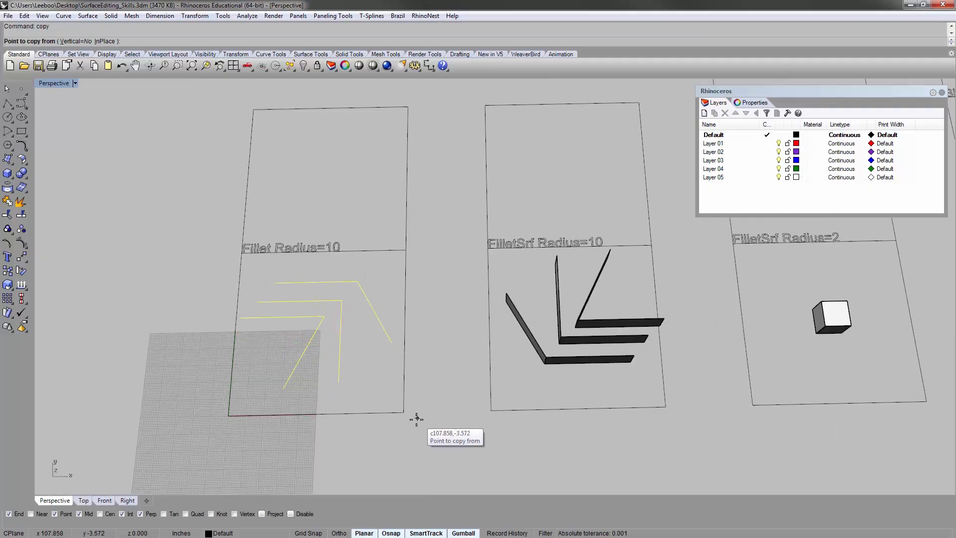
left_click(404, 413)
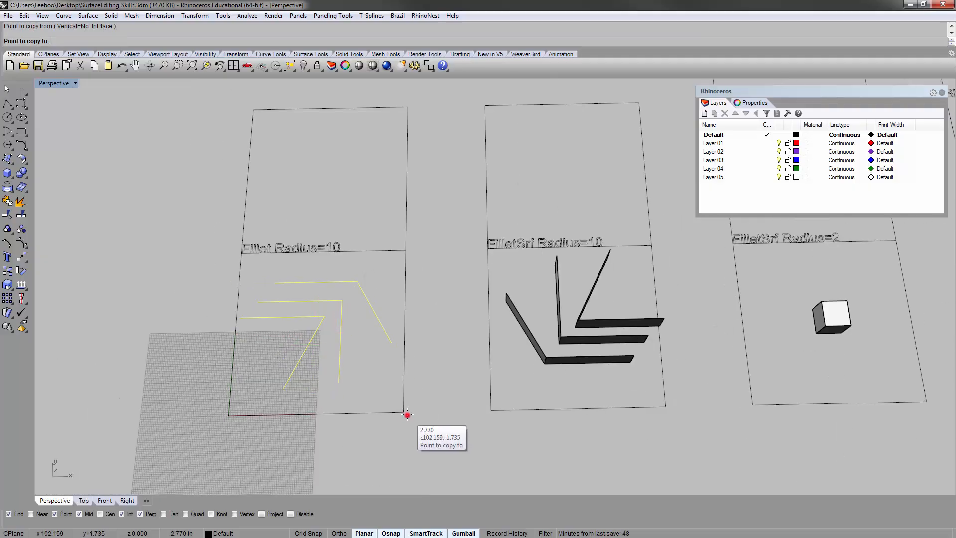
left_click(406, 250)
key("Return")
left_click(372, 215)
right_click_drag(364, 198, 370, 251, "shift")
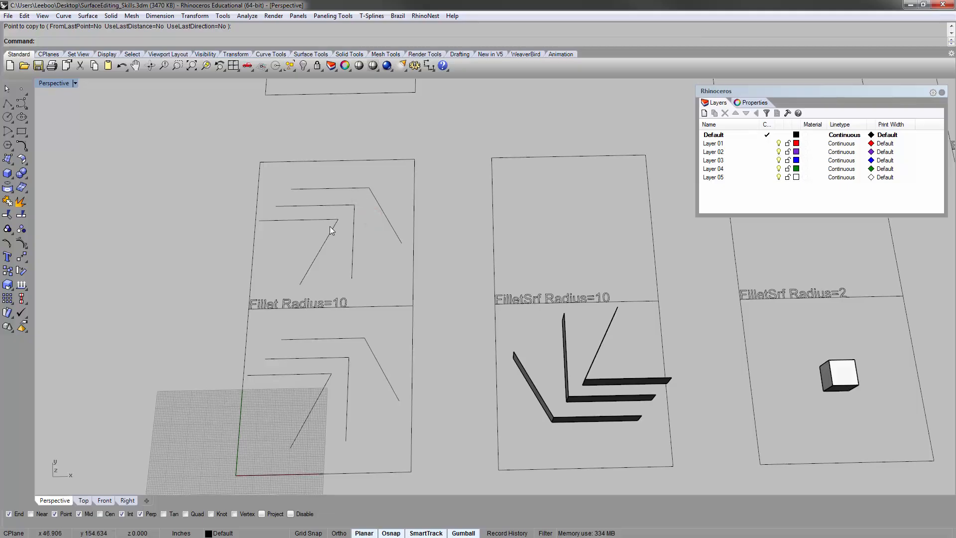
Fillet the acute corner of the innermost copied curve with Radius=10 and Join=Yes.
scroll(340, 217, "up", 3)
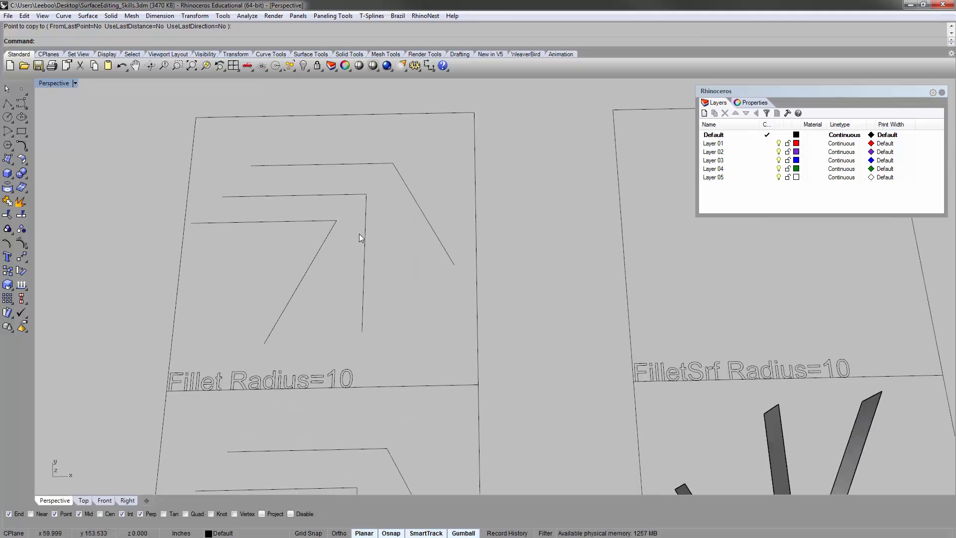
right_click_drag(381, 213, 340, 237, "shift")
right_click_drag(290, 256, 295, 282)
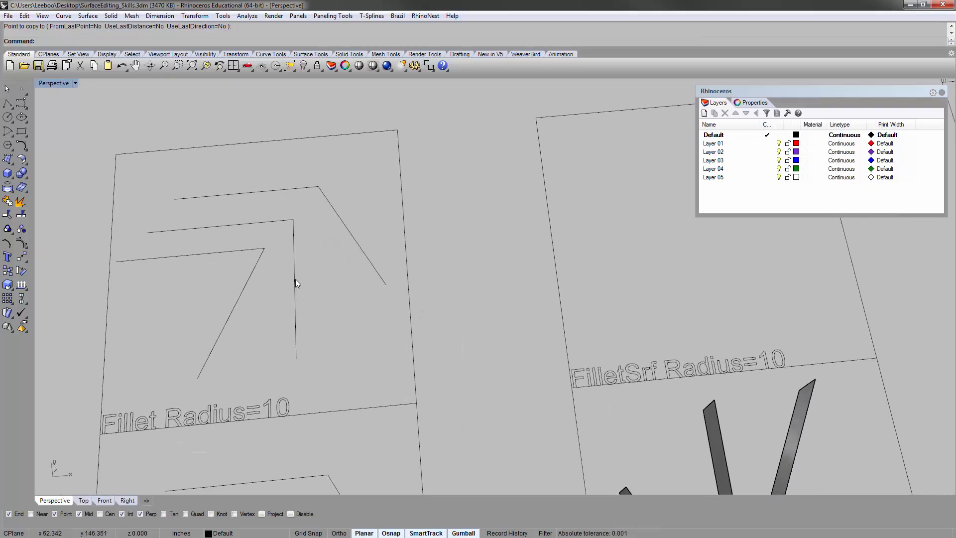
type("Fillet")
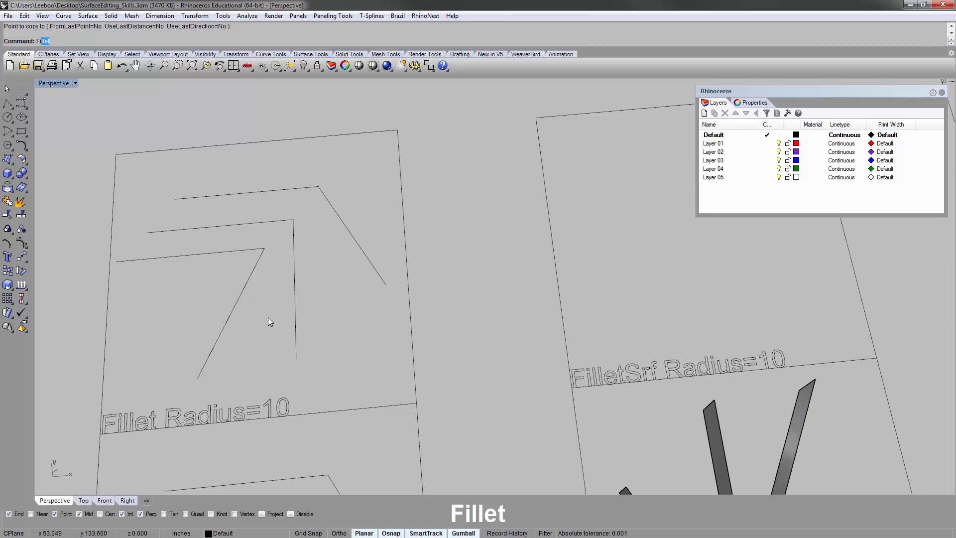
key("Return")
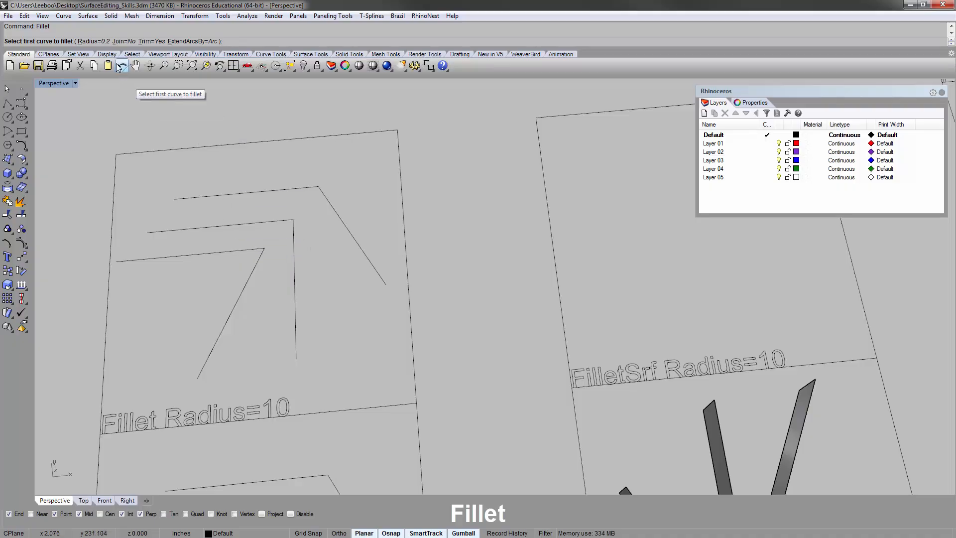
left_click(93, 42)
type("10")
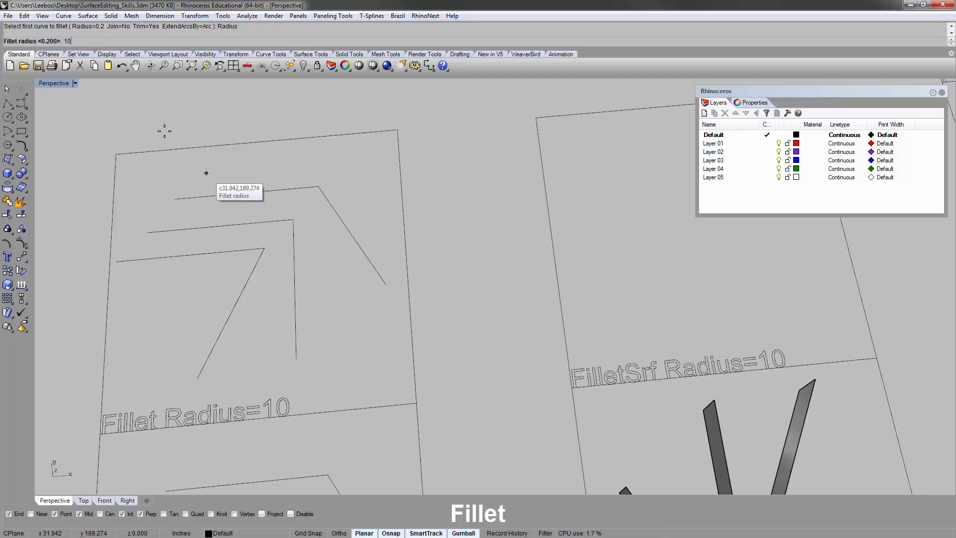
key("Return")
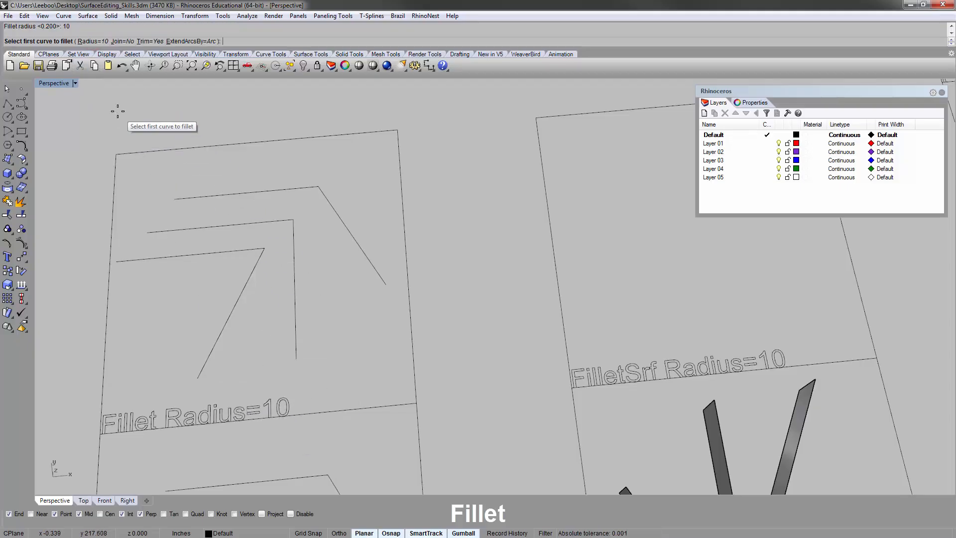
left_click(125, 42)
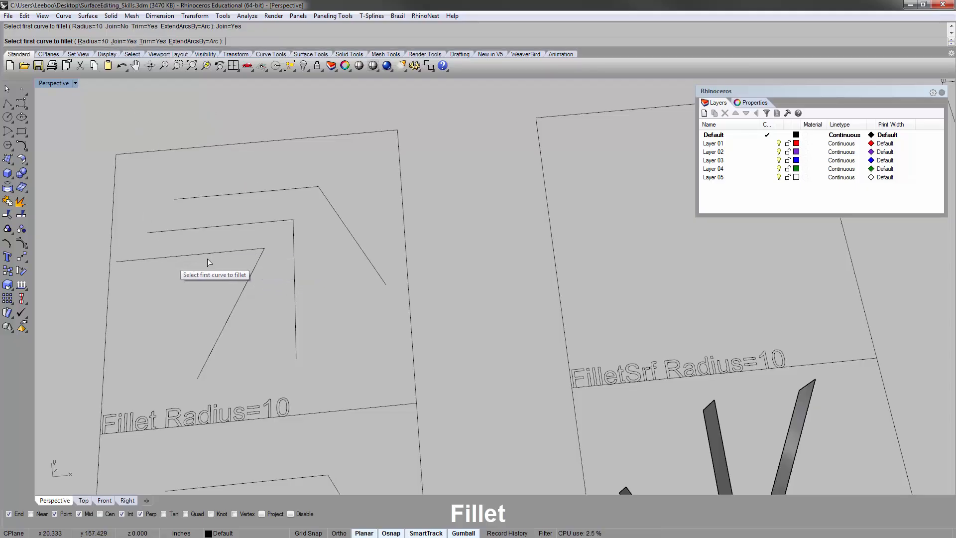
left_click(241, 249)
left_click(255, 267)
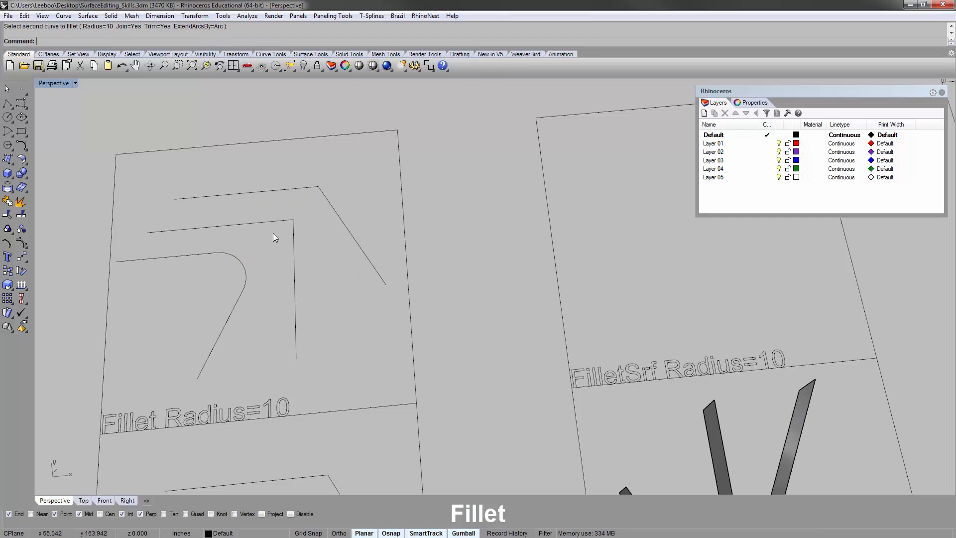
Fillet the corners of the copied right-angled and obtuse curves using the same radius and join settings.
key("Return")
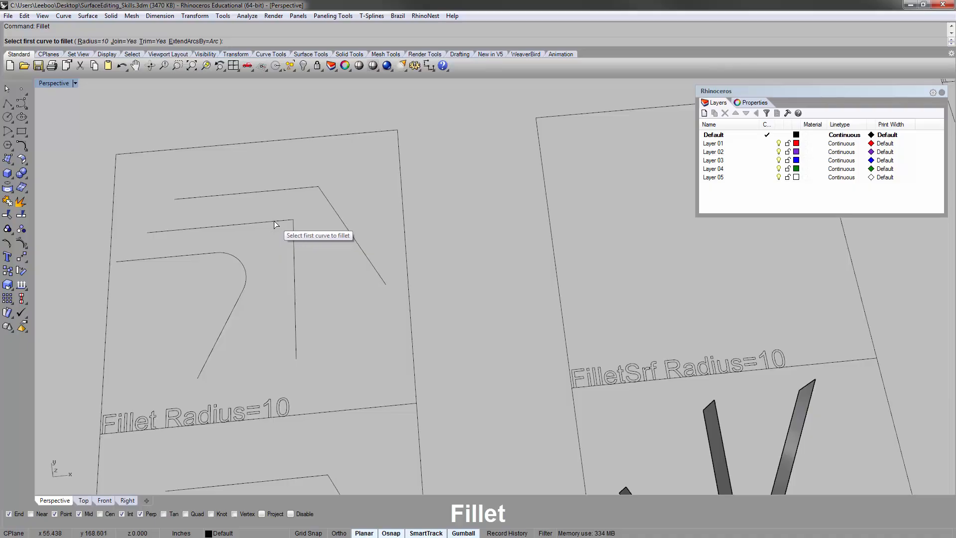
left_click(274, 222)
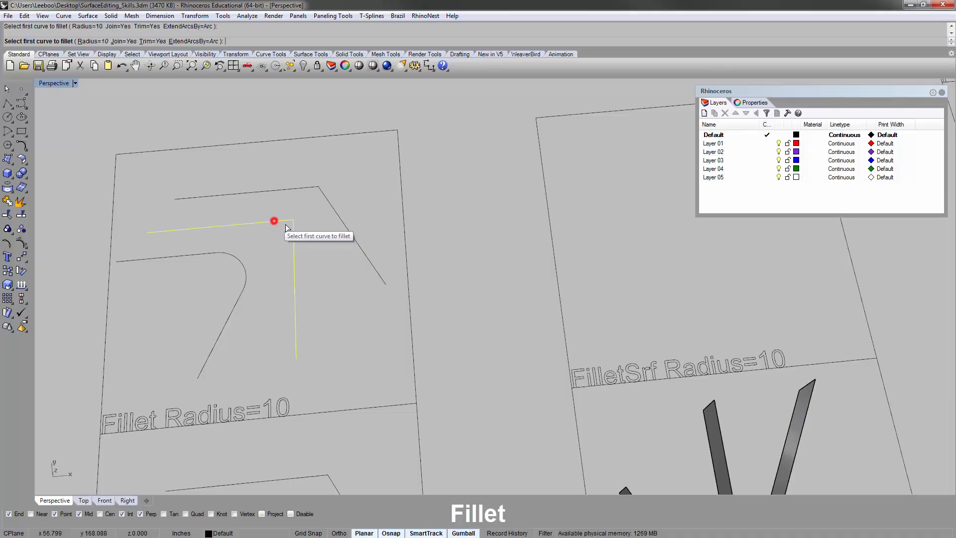
left_click(293, 237)
key("Return")
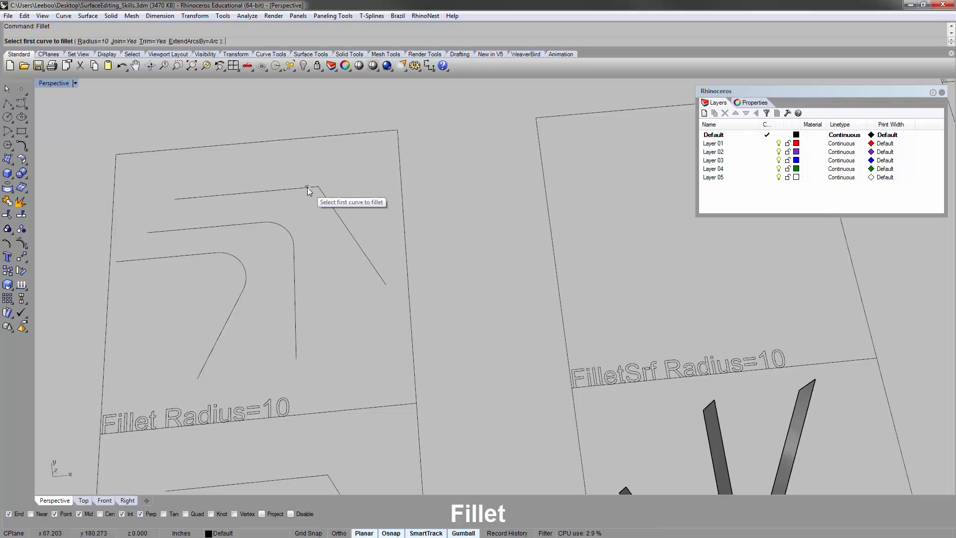
left_click(305, 188)
left_click(327, 201)
Add a radius dimension to the acute curve's fillet with DimRadius, placing its text inside the bend.
right_click_drag(334, 234, 323, 250)
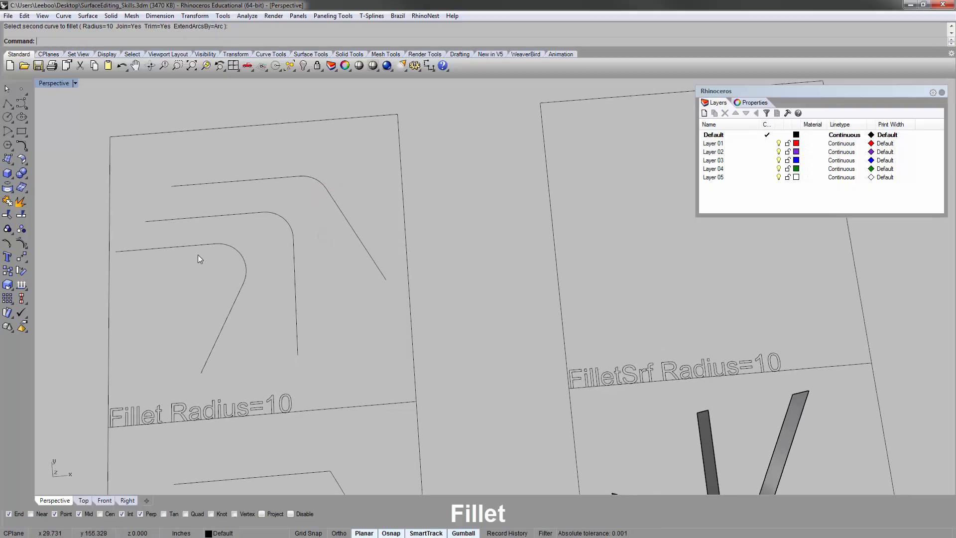
scroll(283, 259, "down", 8)
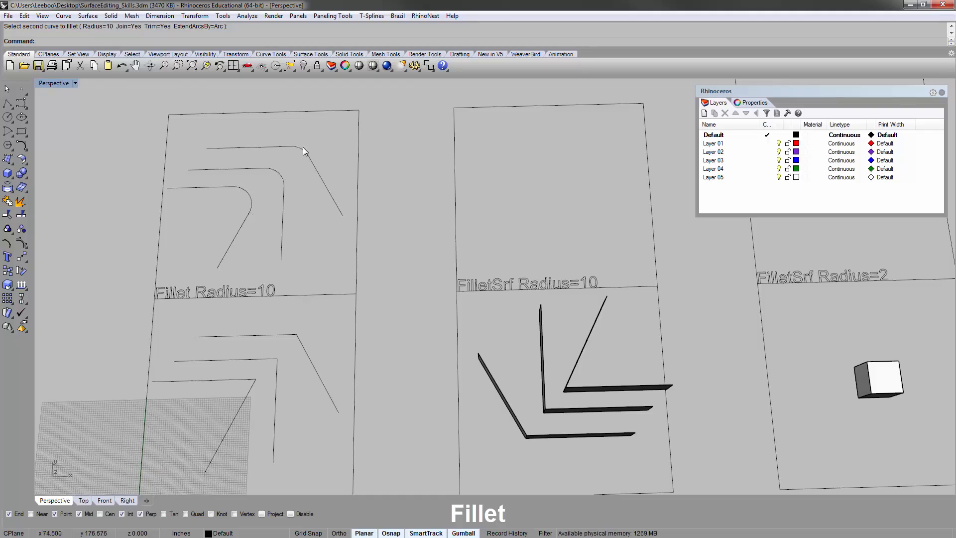
scroll(298, 145, "up", 2)
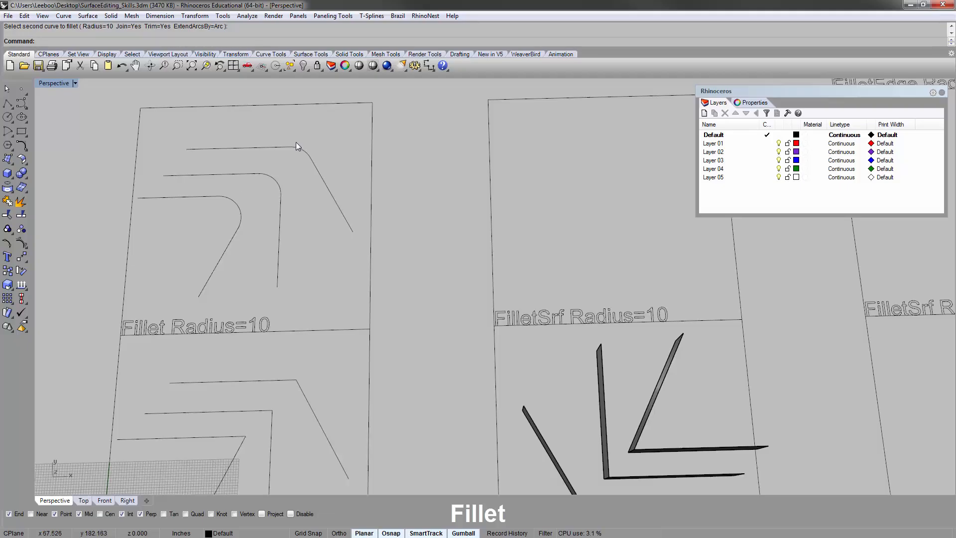
right_click_drag(265, 192, 256, 175)
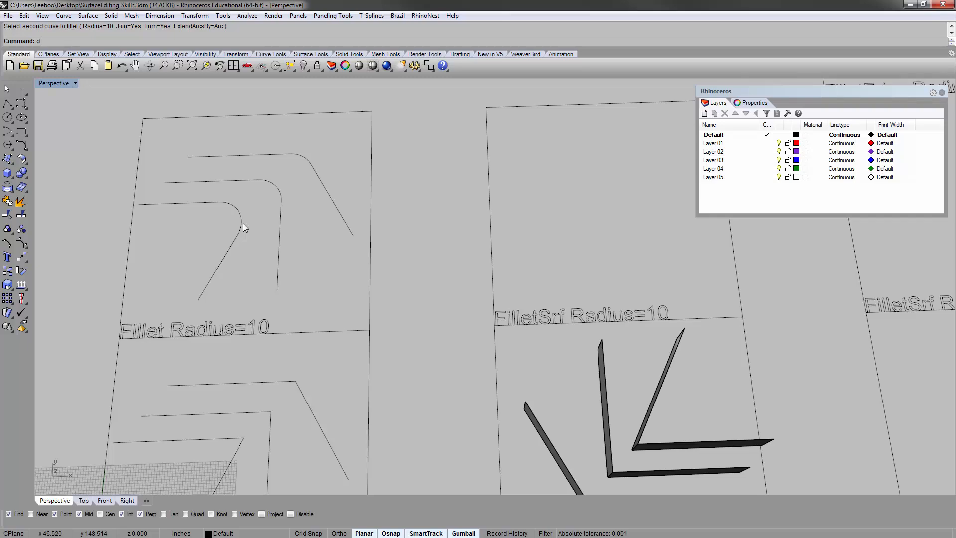
type("ima")
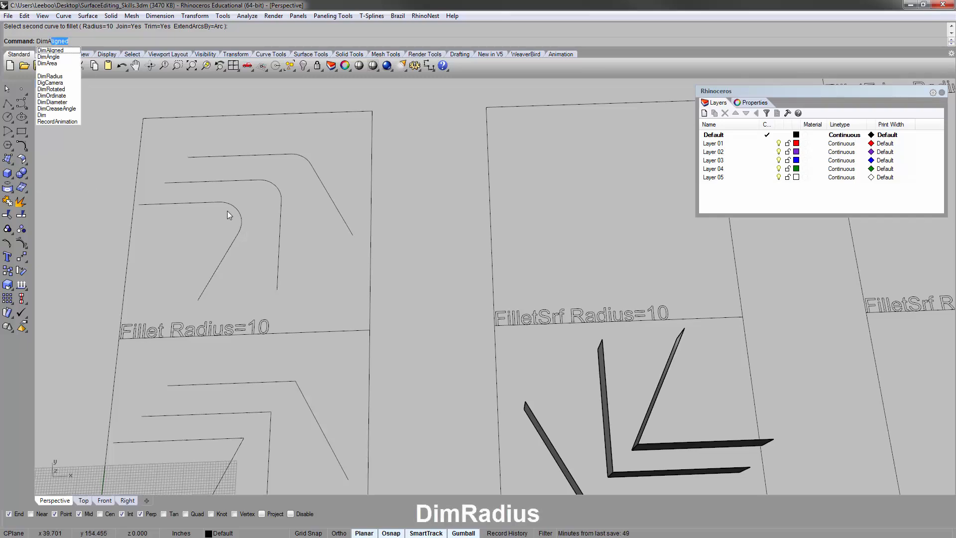
key("BackSpace")
key("BackSpace")
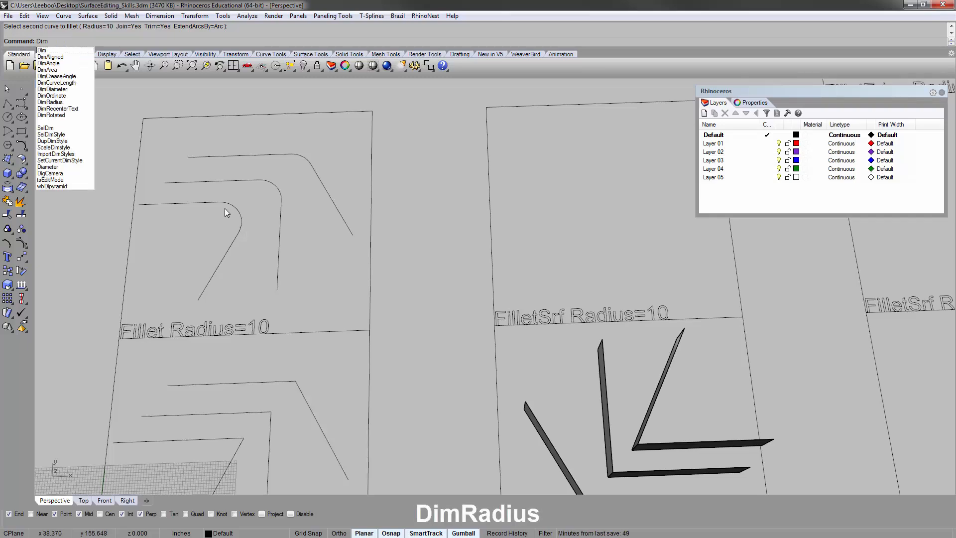
left_click(52, 102)
scroll(215, 219, "up", 1)
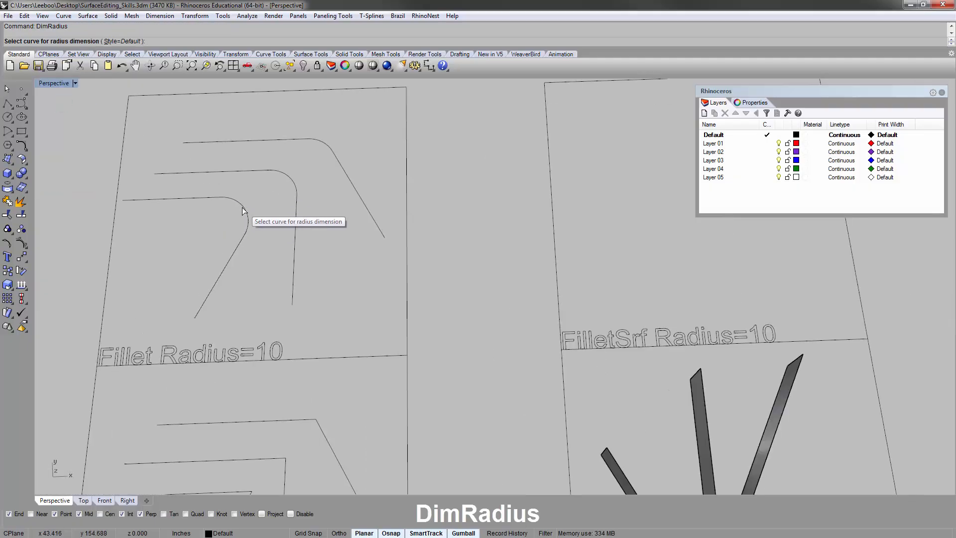
scroll(242, 207, "up", 2)
left_click(246, 208)
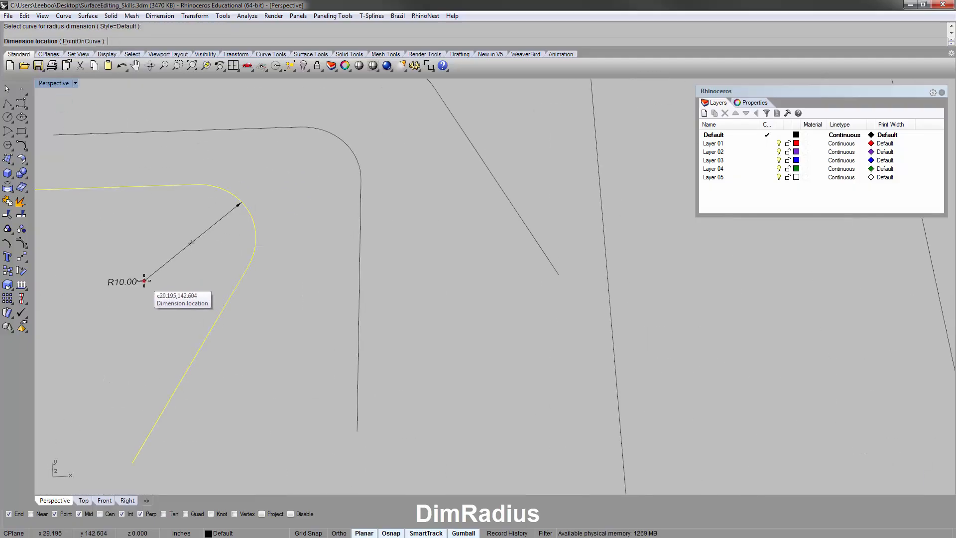
left_click(144, 282)
Add radius dimensions to the fillets of the right-angled and obtuse copied curves, placing each text inside its bend.
key("Return")
left_click(342, 139)
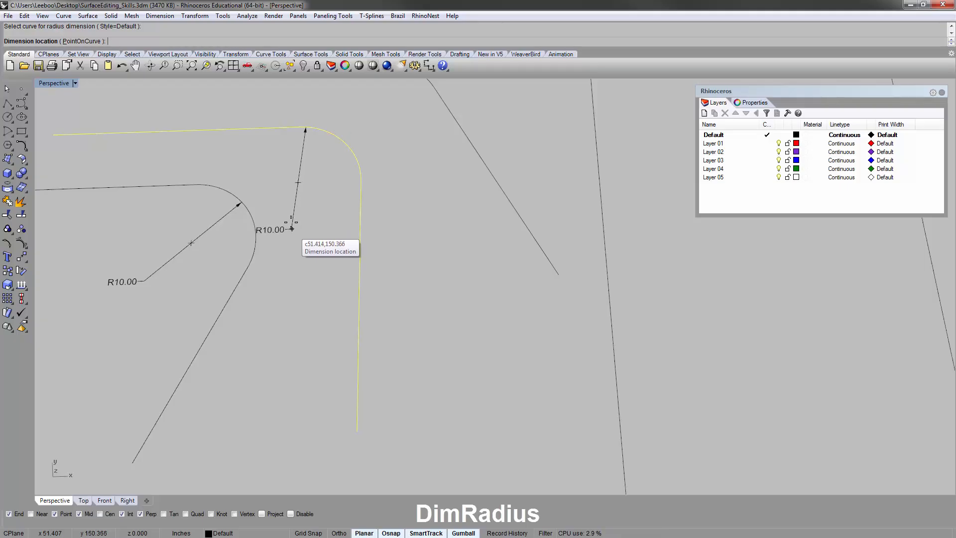
left_click(282, 197)
scroll(315, 160, "down", 3)
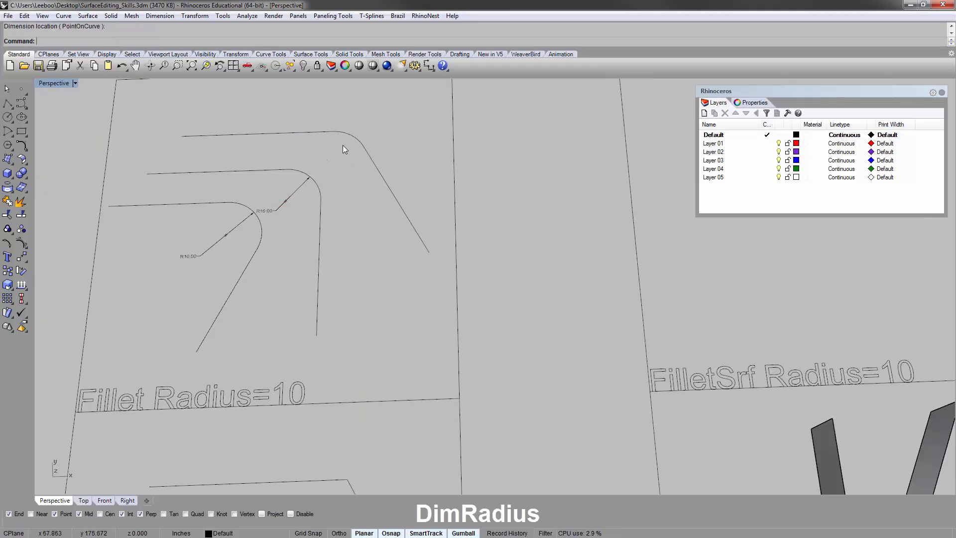
key("Return")
left_click(354, 134)
scroll(354, 135, "up", 2)
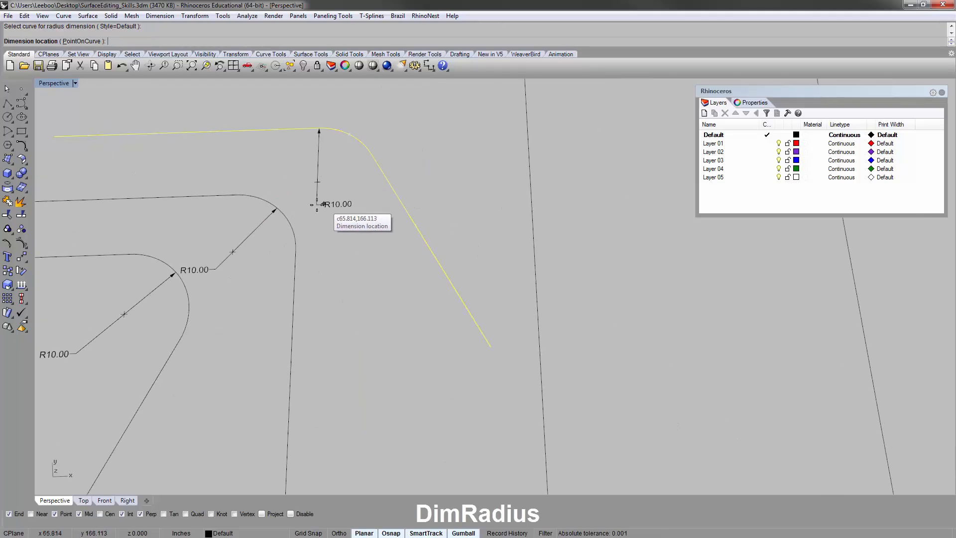
left_click(301, 195)
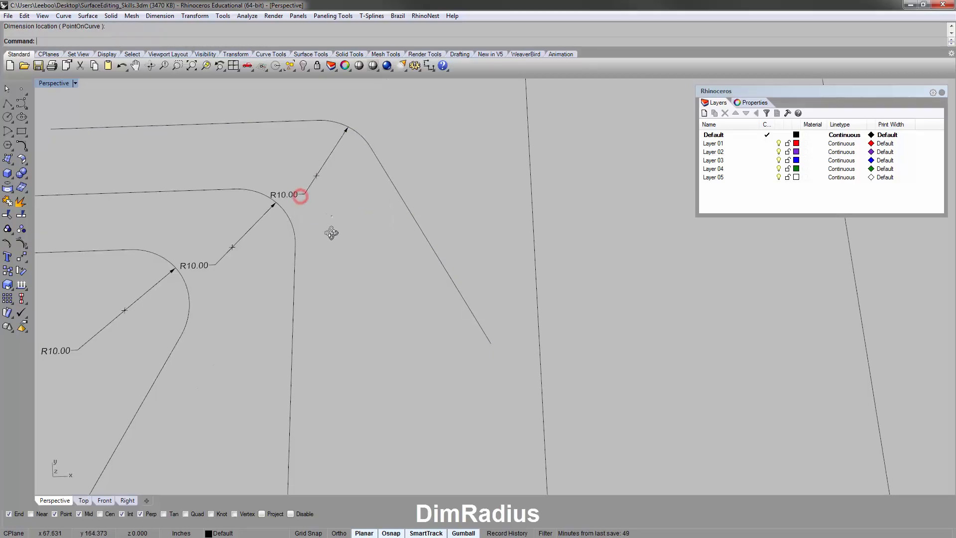
scroll(314, 194, "down", 1)
scroll(209, 246, "down", 5)
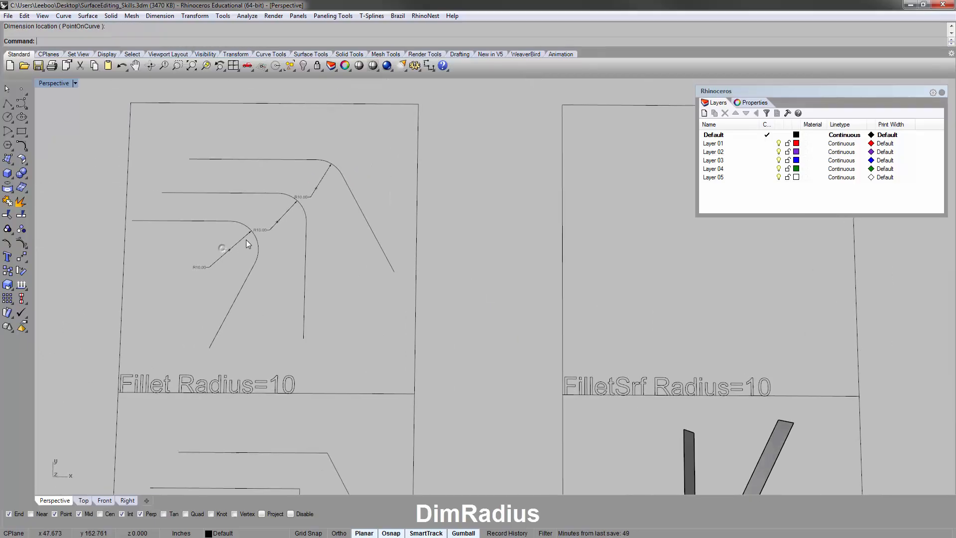
scroll(334, 178, "down", 4)
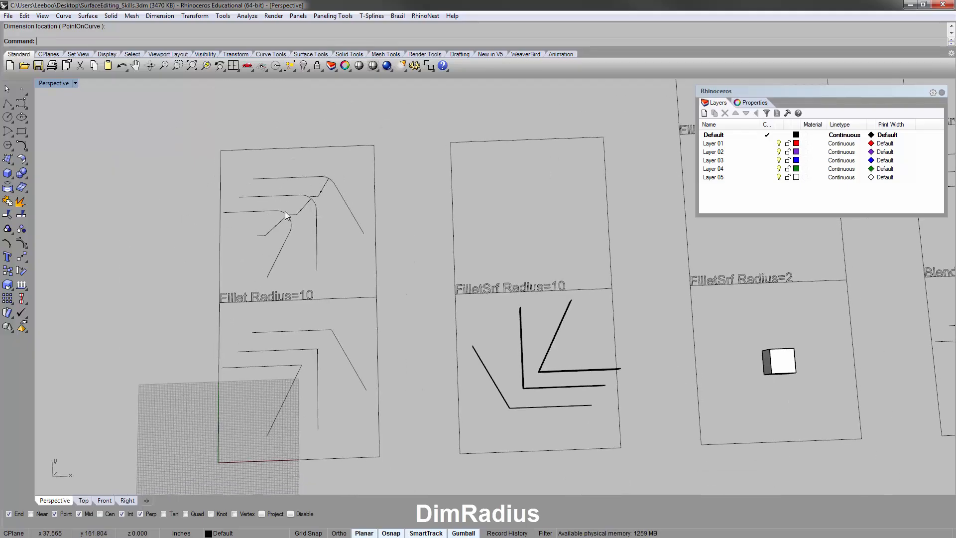
scroll(279, 204, "up", 4)
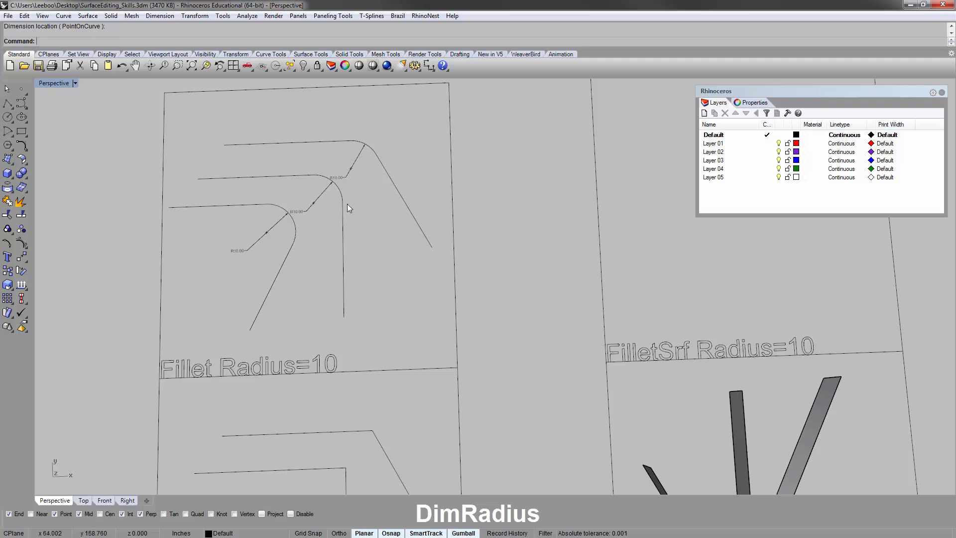
scroll(348, 204, "down", 4)
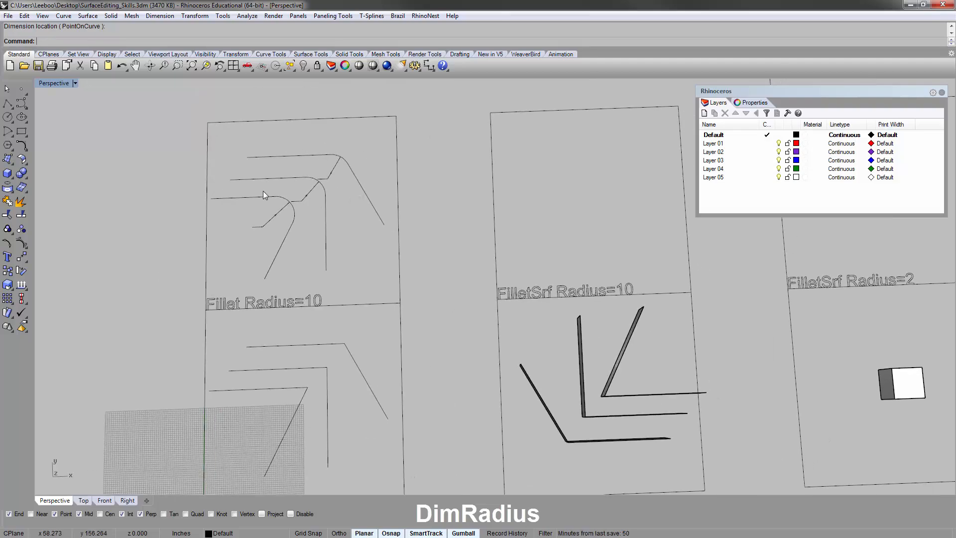
scroll(331, 254, "up", 5)
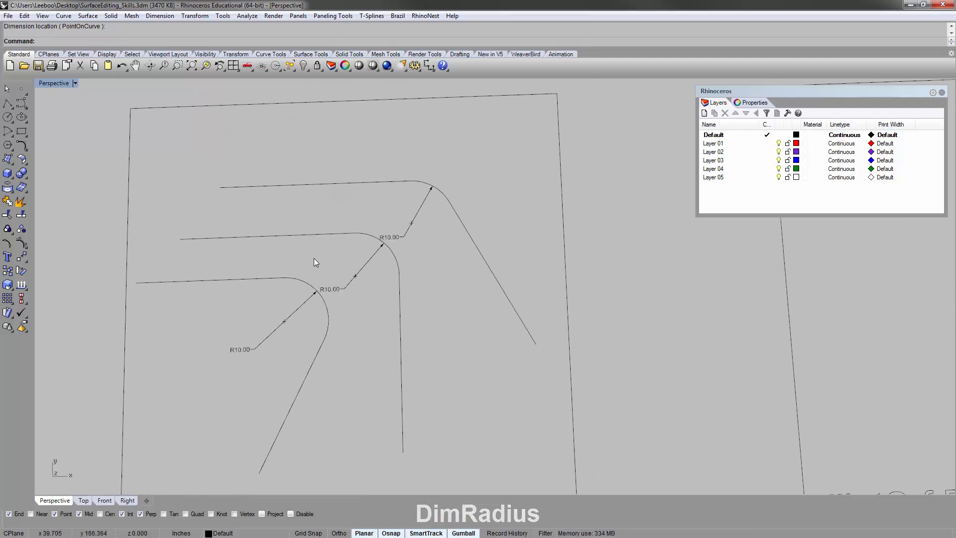
Copy the closed polyline into the FilletCorners frame's empty upper half, using the frame's lower corner and its dividing line's endpoint as reference points.
scroll(282, 297, "down", 5)
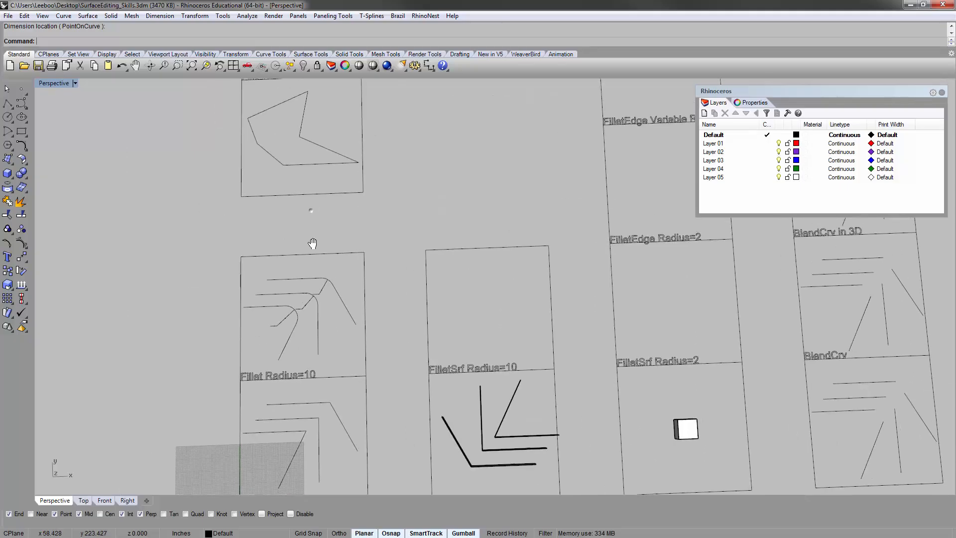
scroll(325, 313, "up", 6)
right_click_drag(313, 247, 350, 325, "shift")
right_click_drag(342, 158, 346, 353, "shift")
right_click_drag(363, 221, 361, 277, "shift")
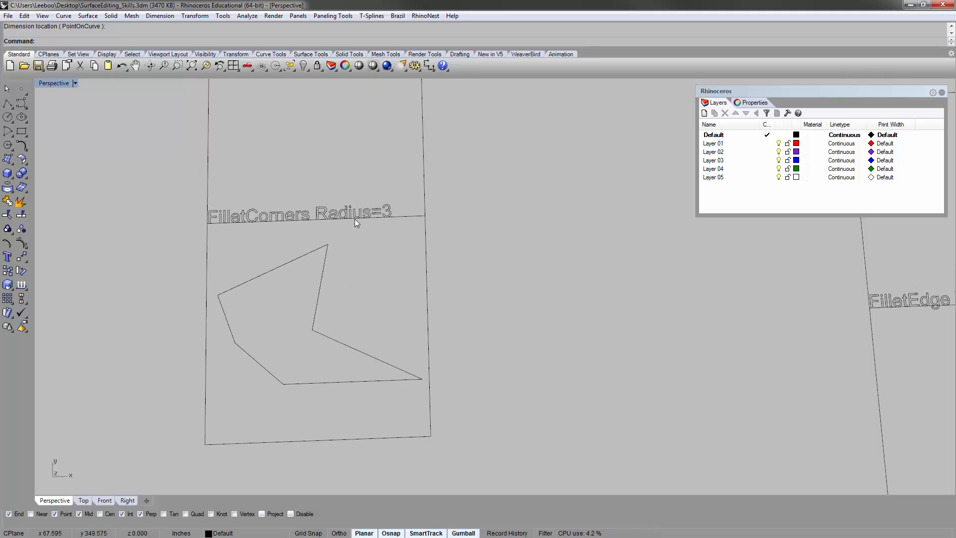
left_click(322, 279)
type("copy")
key("Return")
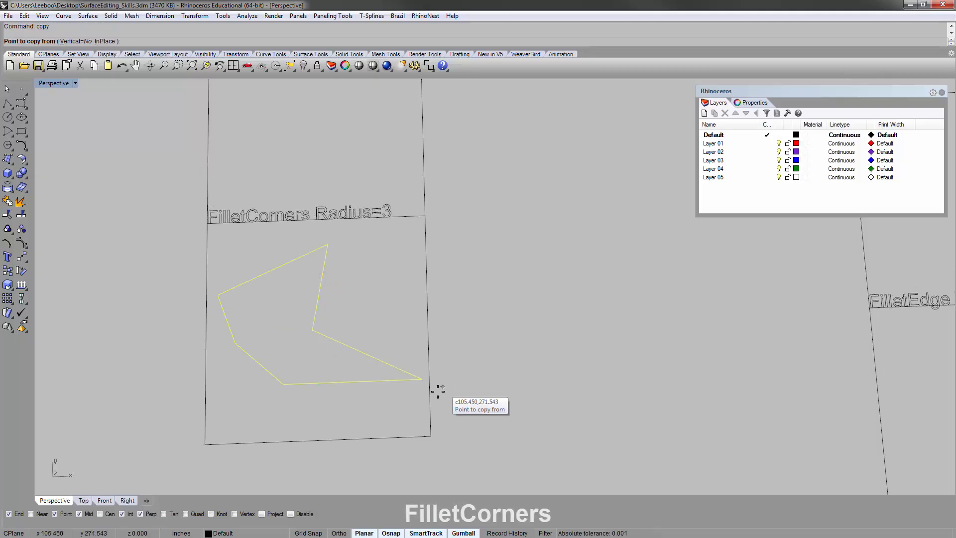
left_click(431, 436)
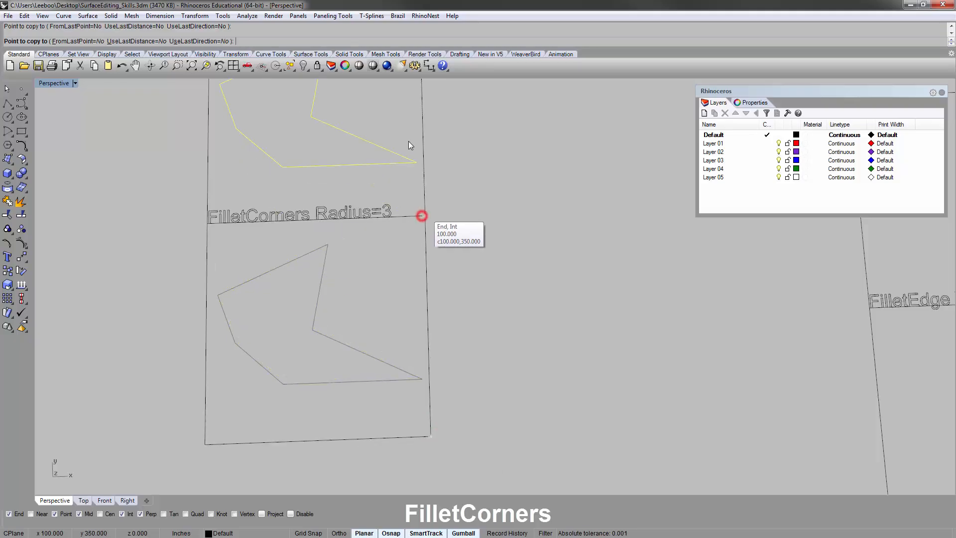
left_click(425, 216)
key("Return")
Round all corners of the copied polyline at once with FilletCorners using a radius of 3.
right_click_drag(377, 150, 337, 189, "shift")
left_click(328, 198)
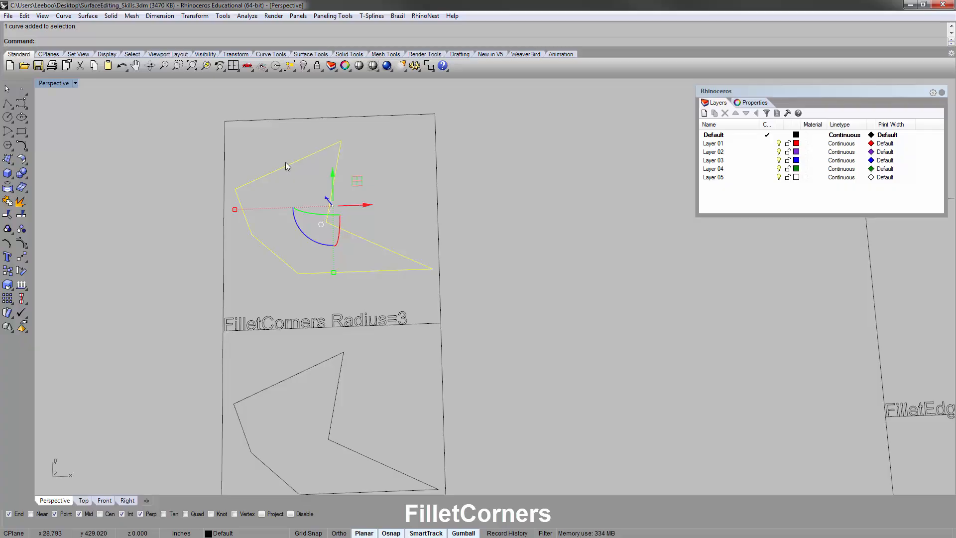
right_click_drag(290, 213, 294, 213)
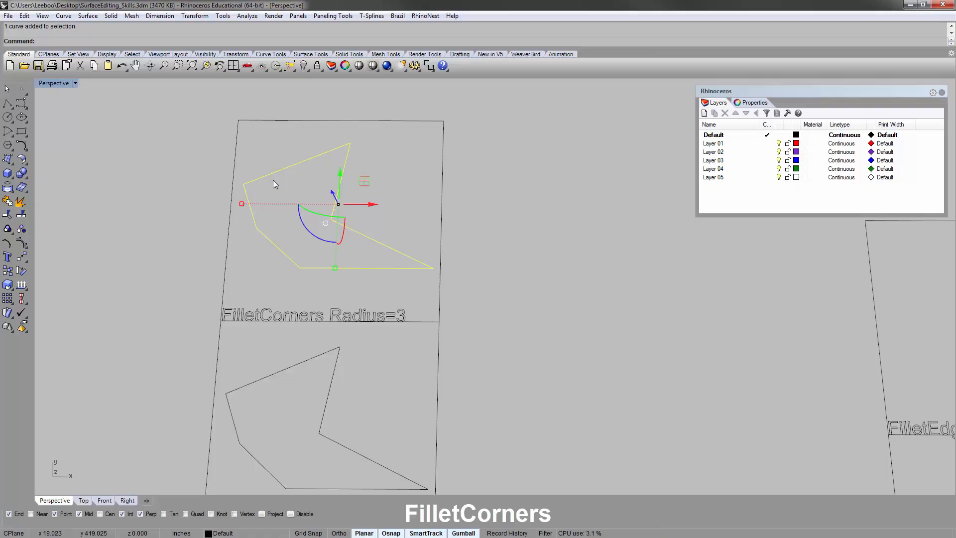
type("Fillet")
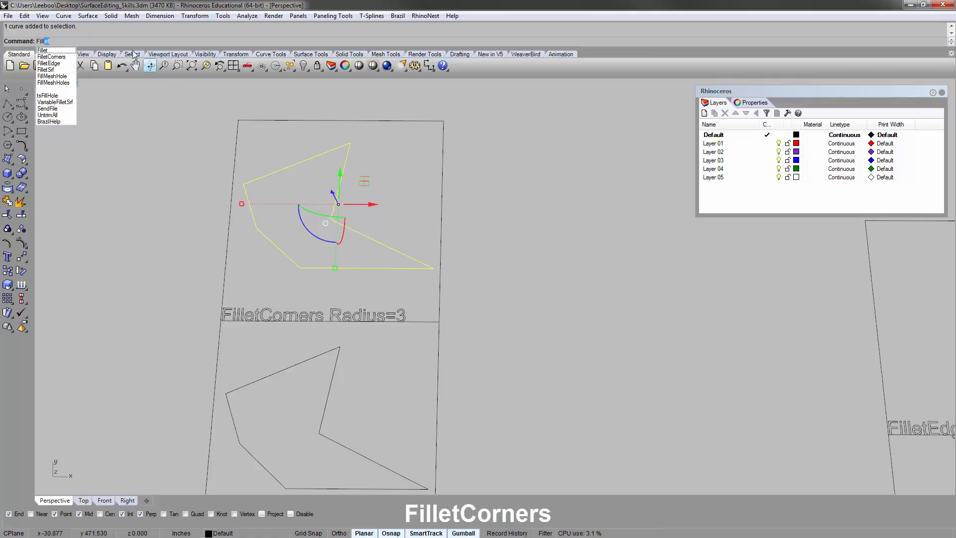
left_click(50, 54)
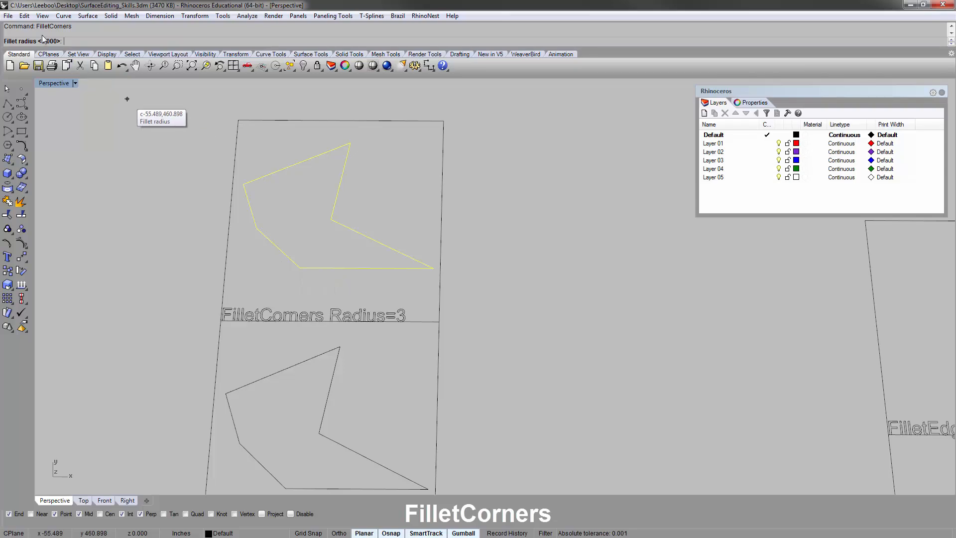
type("3")
key("Return")
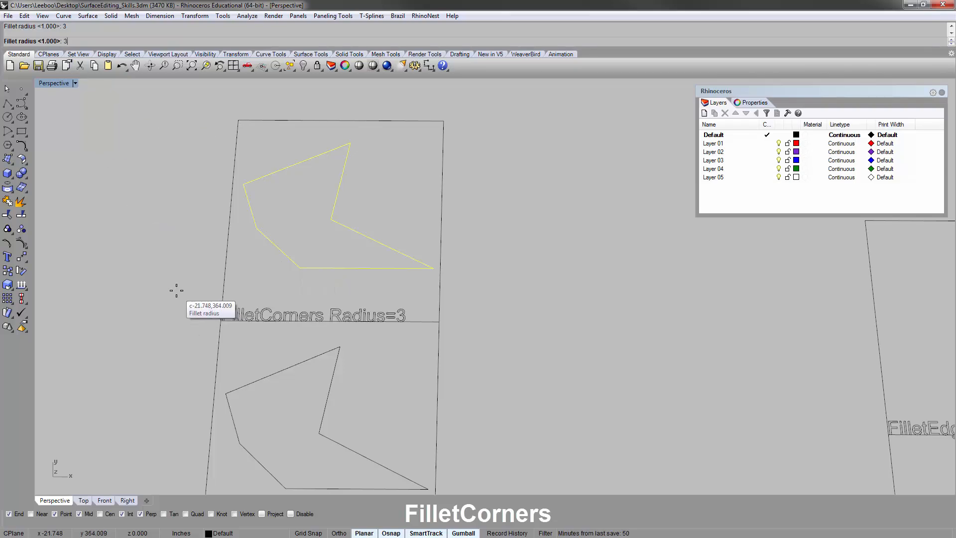
key("Escape")
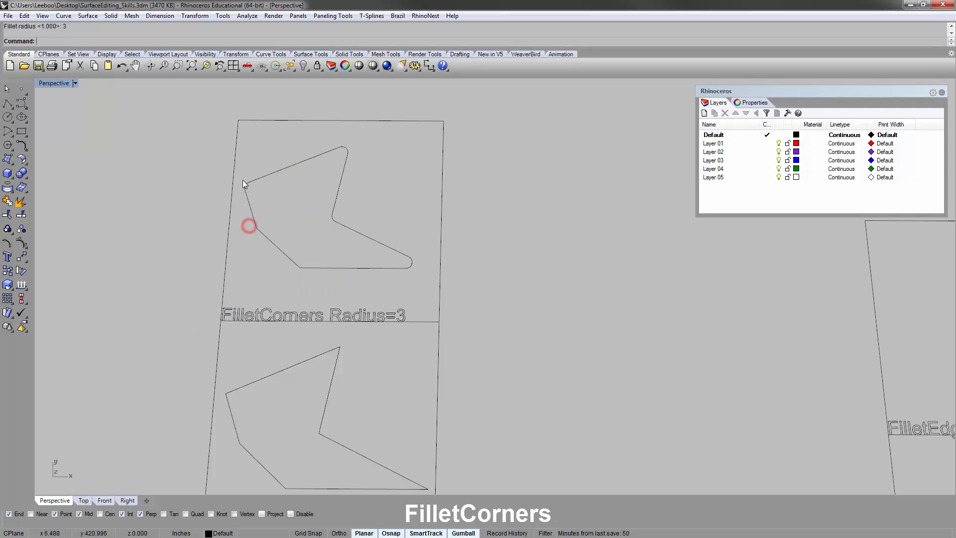
Examine the polyline's rounded corners and compare them with the individually filleted curves in the Fillet Radius=10 frame.
right_click_drag(342, 216, 329, 131)
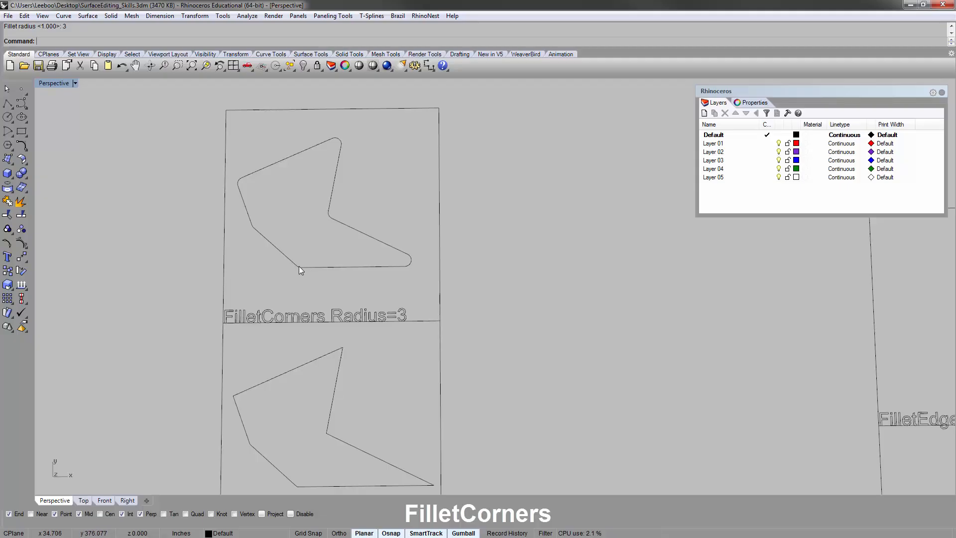
scroll(297, 268, "up", 4)
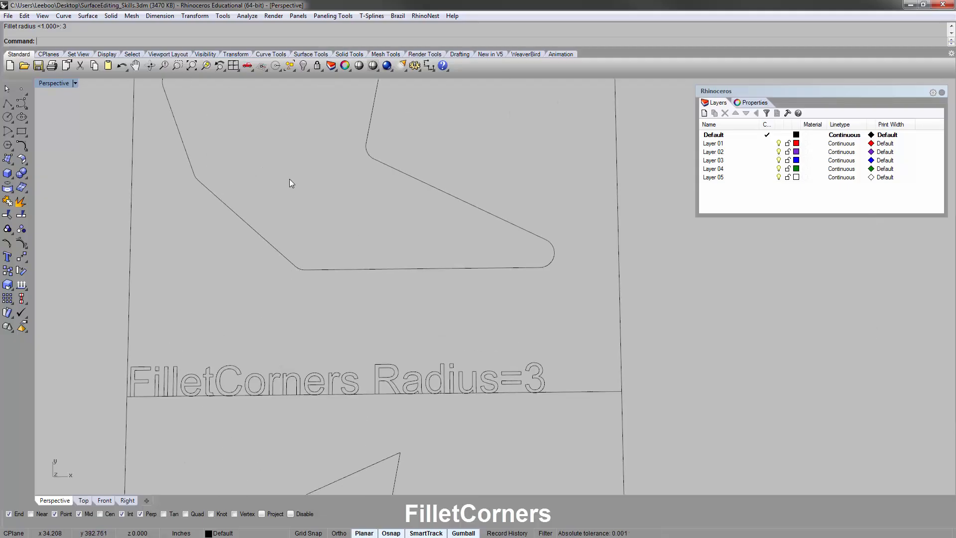
scroll(363, 295, "down", 5)
scroll(325, 277, "up", 6)
left_click(335, 259)
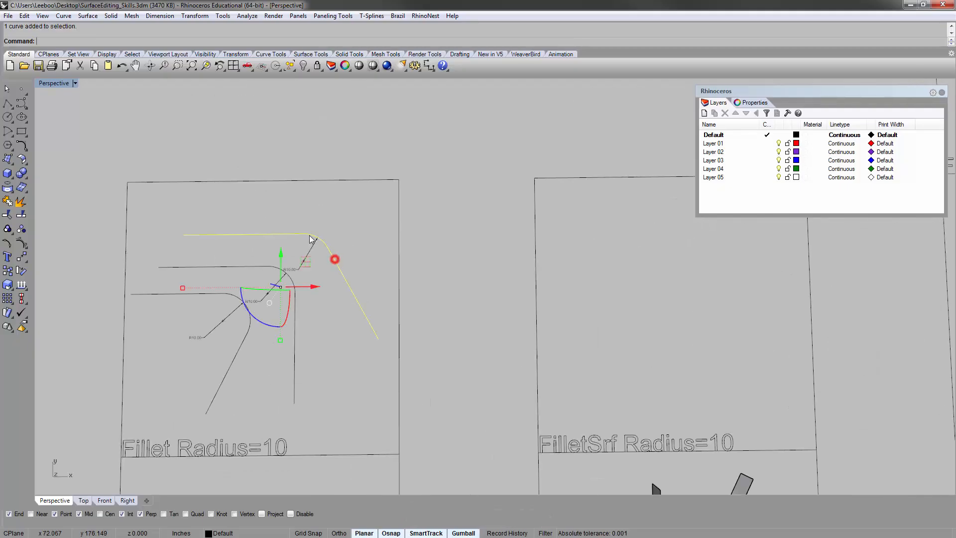
left_click(218, 267)
left_click(274, 125)
scroll(259, 175, "down", 8)
right_click_drag(349, 253, 227, 218, "shift")
right_click_drag(344, 293, 326, 249)
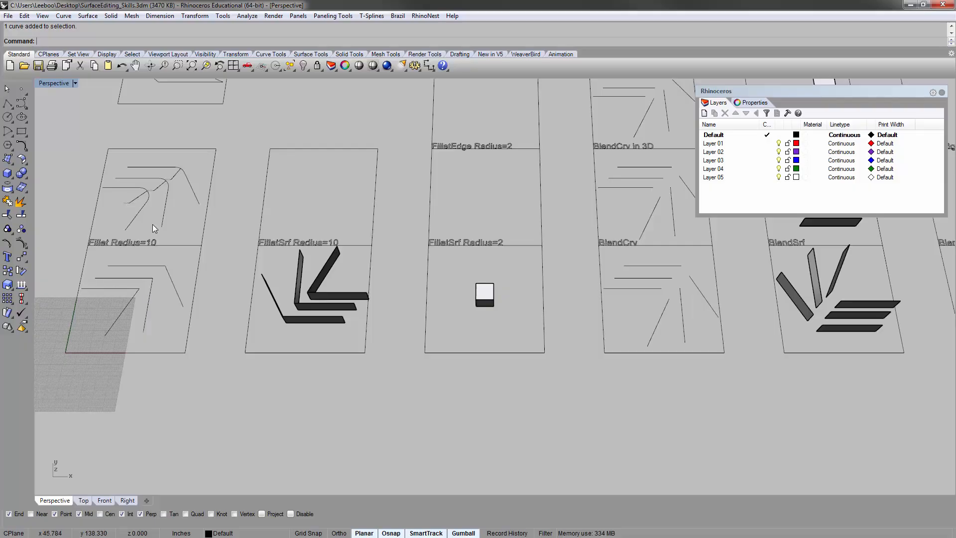
Copy the three angled polysurfaces into the FilletSrf Radius=10 frame's upper half, from the frame's lower corner to its dividing line's endpoint.
scroll(132, 244, "up", 4)
right_click_drag(359, 312, 333, 343, "shift")
right_click_drag(343, 339, 401, 435)
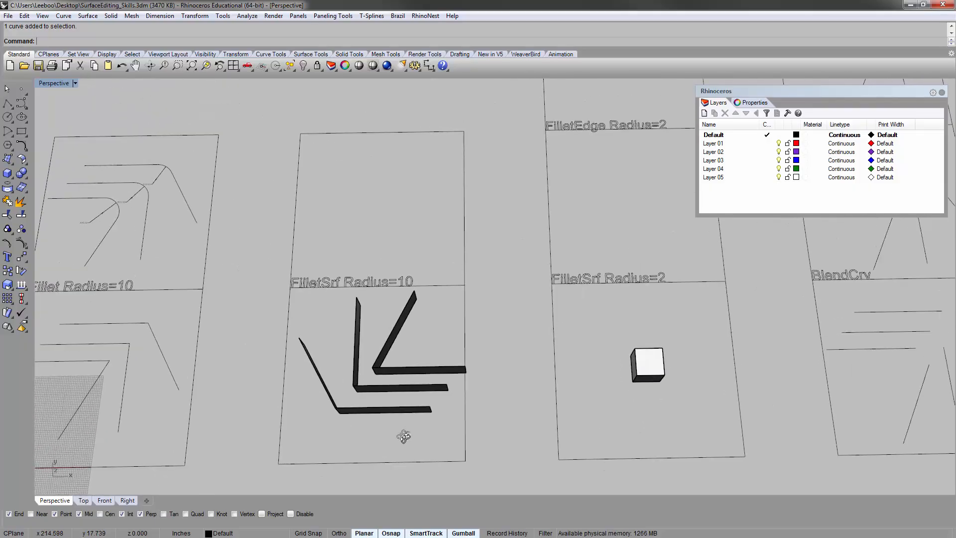
left_click(351, 375)
left_click(405, 315)
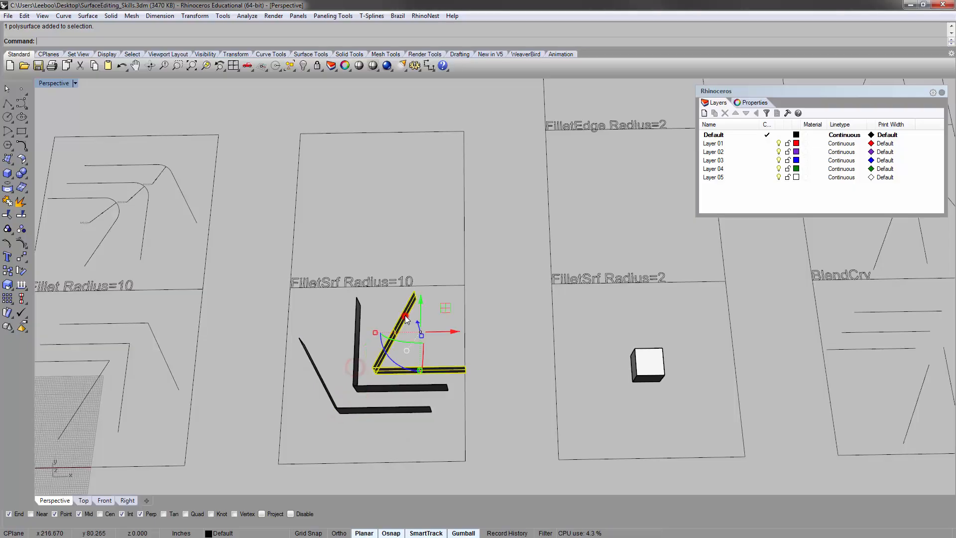
left_click(319, 316)
left_click_drag(419, 439, 371, 349)
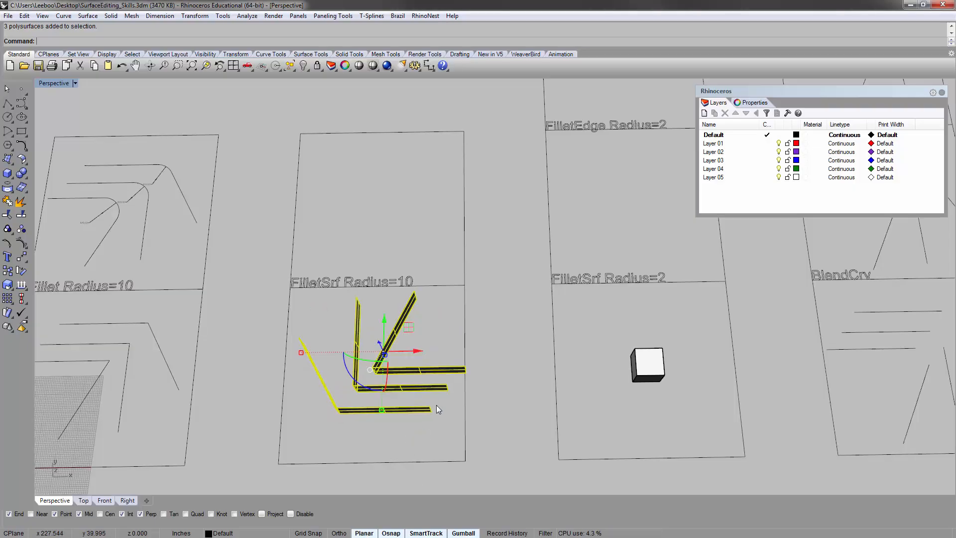
type("copy")
key("Return")
left_click(465, 284)
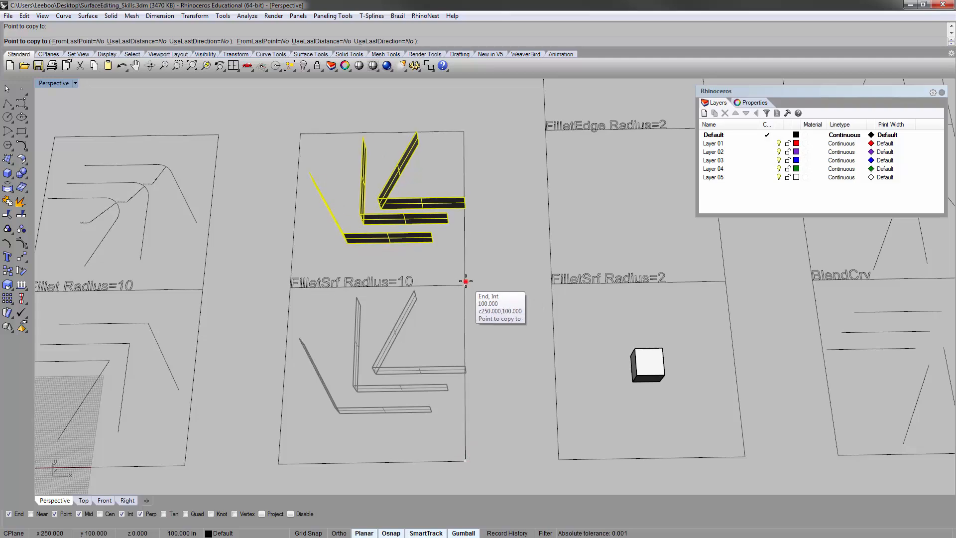
right_click(402, 195)
right_click_drag(403, 196, 472, 245)
left_click(492, 216)
Fillet the obtuse-angled corner of the copied surfaces in the FilletSrf Radius=10 frame with FilletSrf, using a radius of 10.
scroll(435, 265, "up", 3)
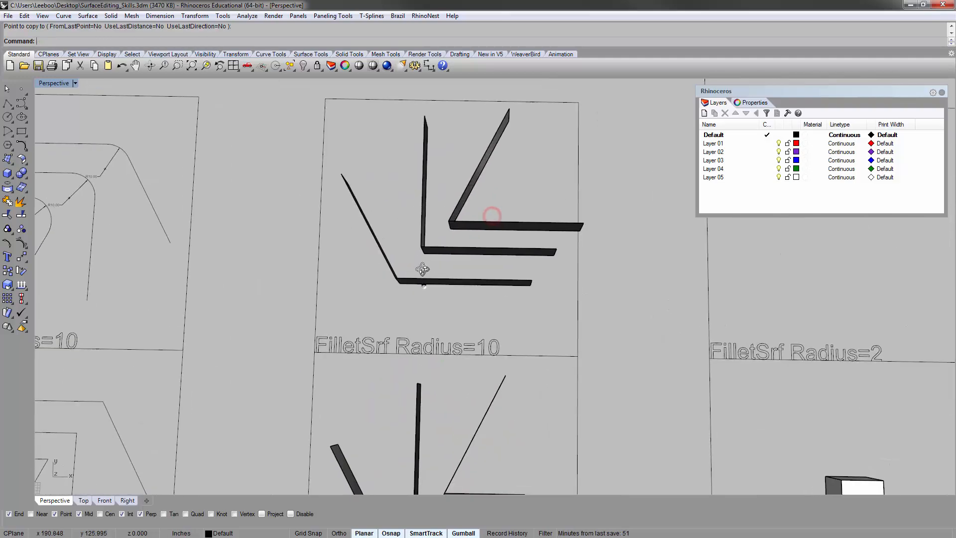
type("f")
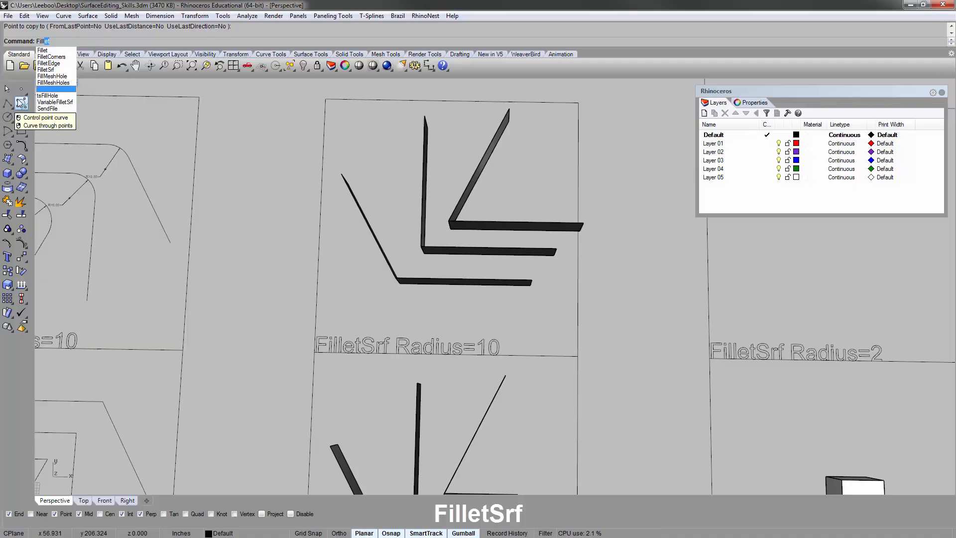
left_click(46, 70)
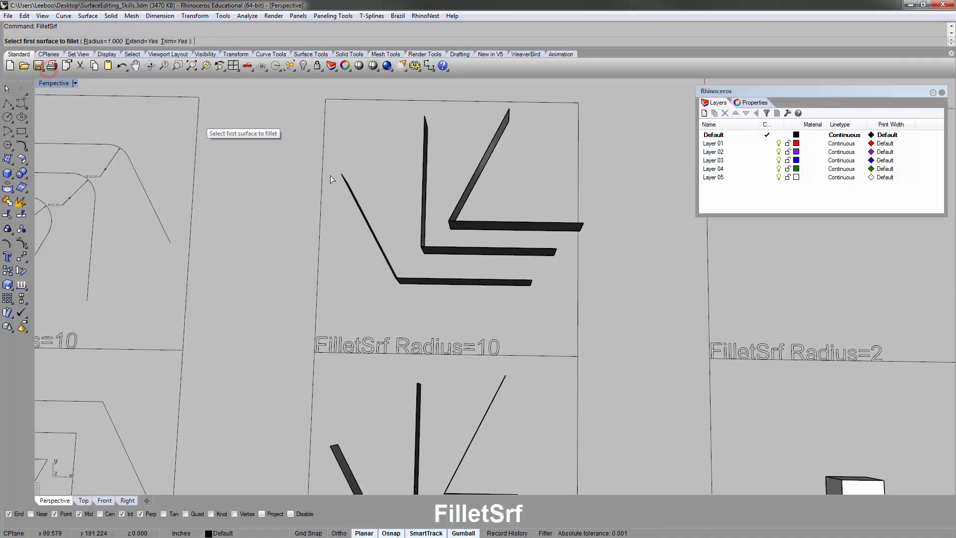
right_click_drag(432, 223, 410, 235)
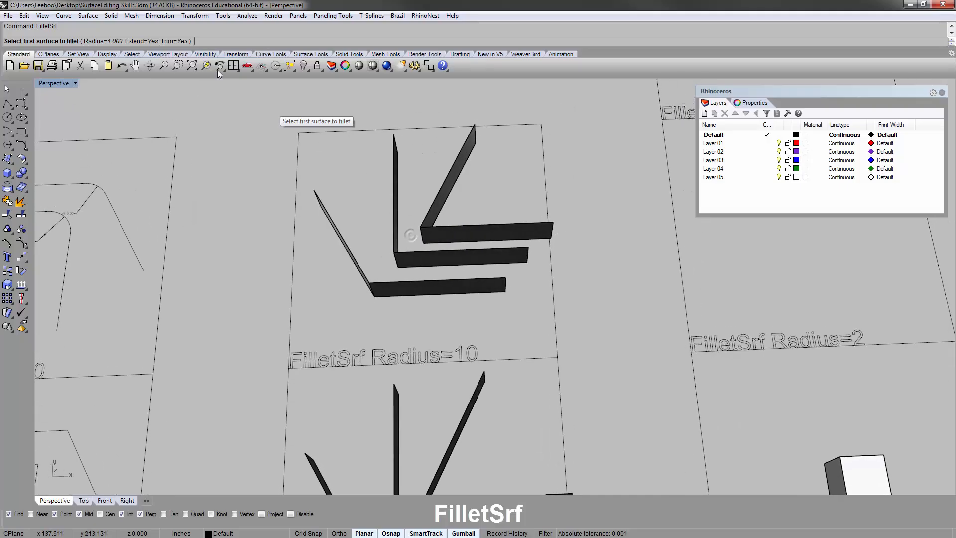
left_click(102, 41)
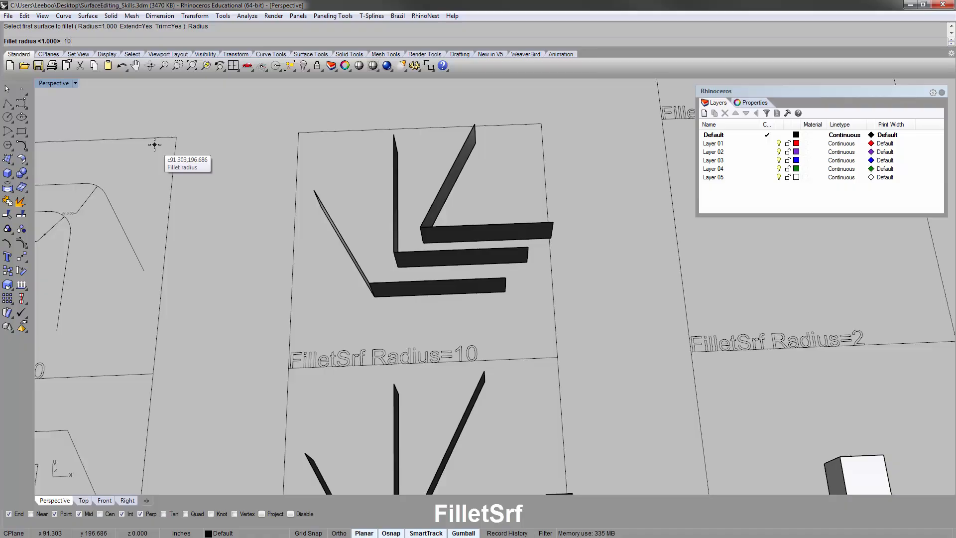
type("10")
key("Return")
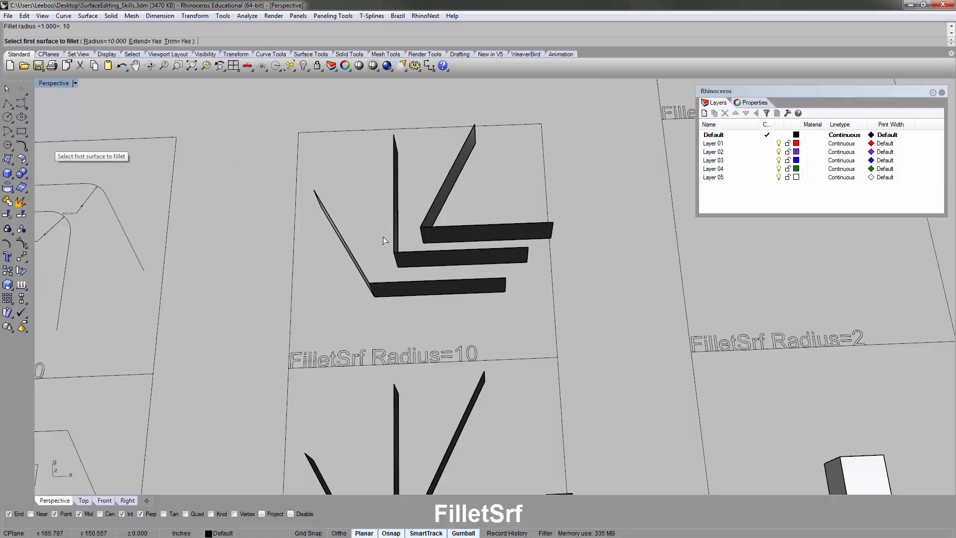
right_click_drag(383, 240, 359, 288)
scroll(368, 299, "up", 3)
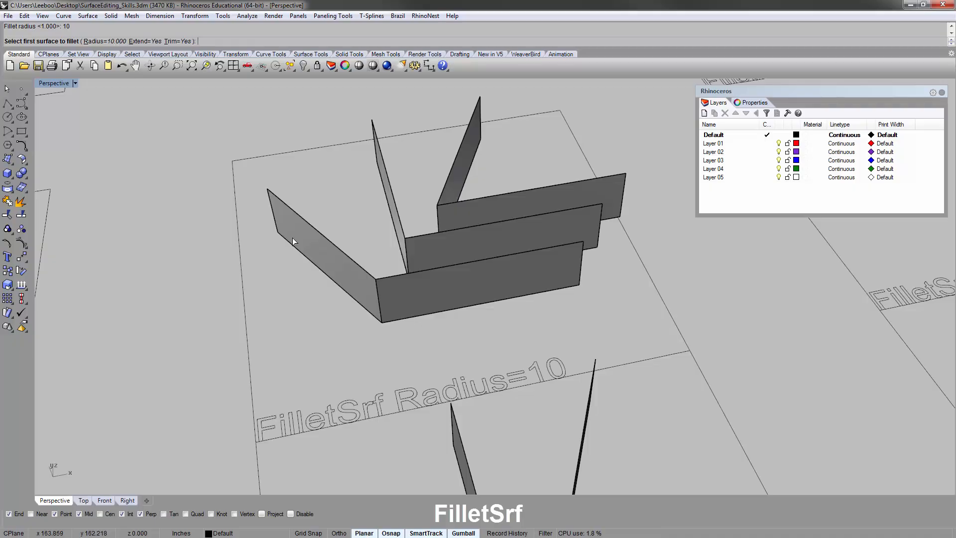
left_click(371, 294)
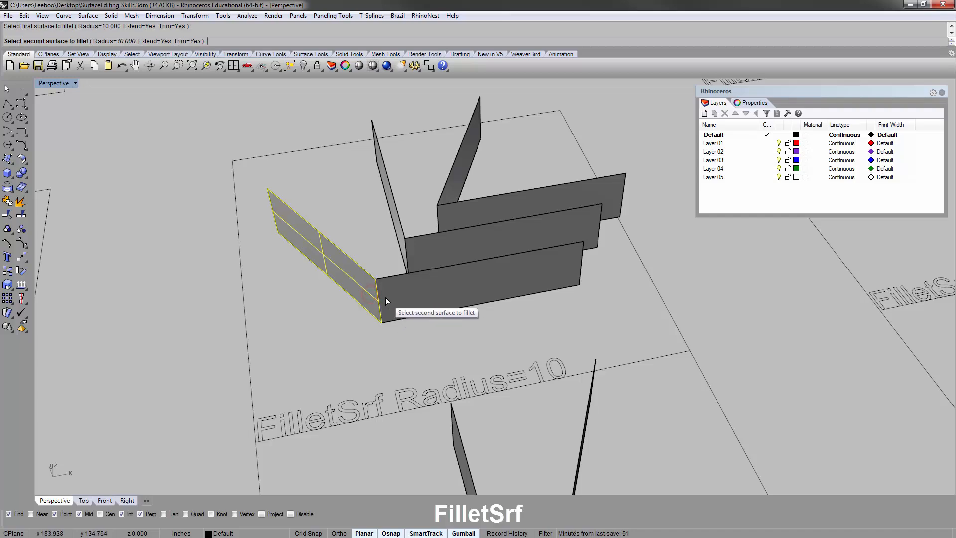
left_click(386, 299)
Fillet the middle, right-angled pair of copied surfaces with FilletSrf at the same radius of 10.
right_click_drag(424, 341, 401, 262)
right_click(399, 264)
scroll(399, 264, "up", 2)
left_click(399, 262)
left_click(420, 269)
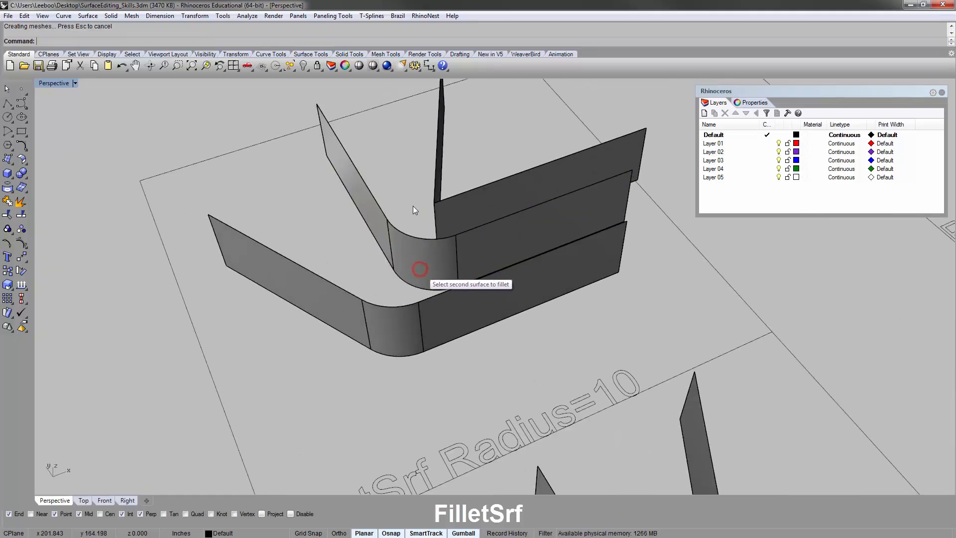
Fillet the remaining acute-angled pair of copied surfaces with FilletSrf at radius 10.
right_click(414, 207)
mouse_move(414, 207)
right_mouse_down()
mouse_move(435, 216)
mouse_move(410, 231)
mouse_move(348, 235)
mouse_move(373, 293)
mouse_move(386, 248)
mouse_move(420, 209)
right_mouse_up()
left_click(409, 234)
left_click(426, 239)
scroll(347, 243, "down", 4)
scroll(387, 248, "down", 4)
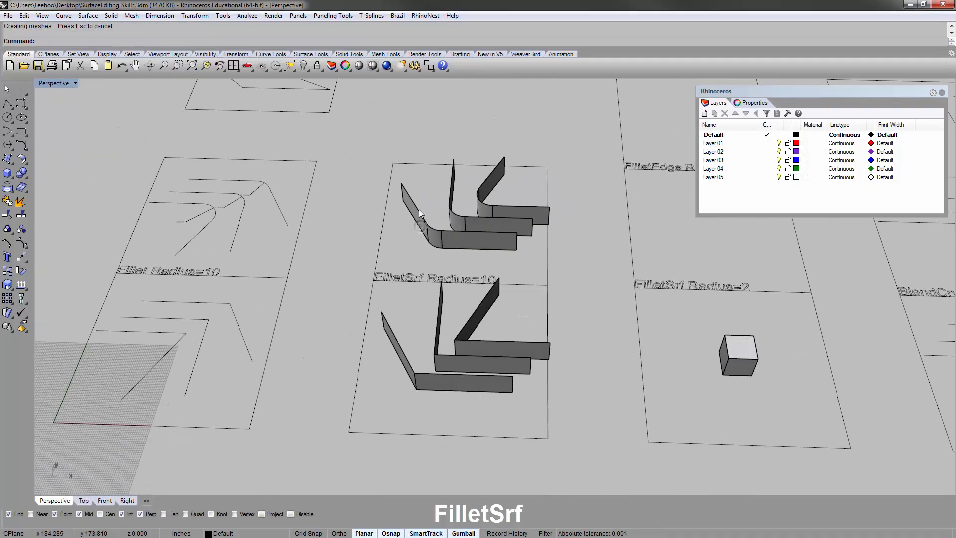
Extrude the three filleted curves in the Fillet Radius=10 frame vertically into surfaces.
scroll(242, 222, "up", 2)
left_click(241, 216)
left_click(185, 220)
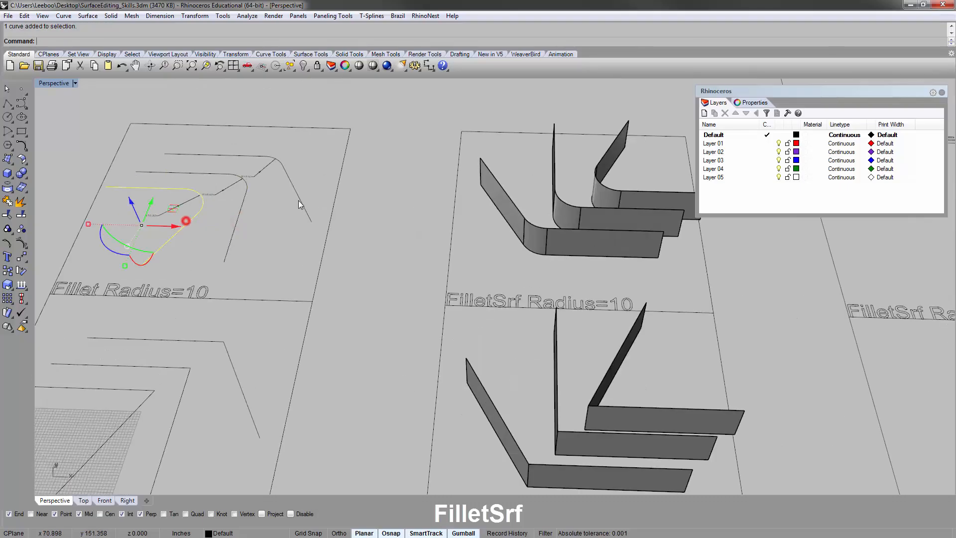
left_click(304, 200)
left_click(361, 232)
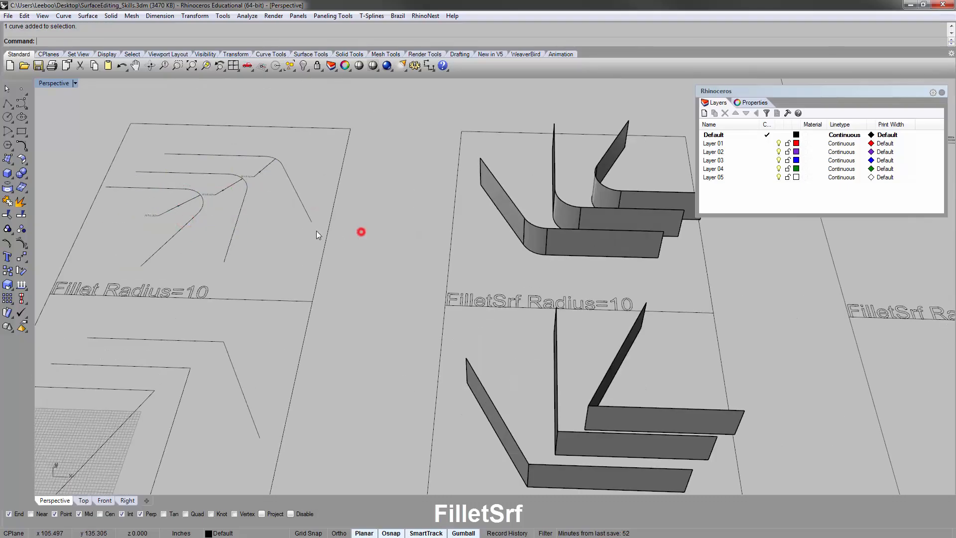
left_click_drag(288, 191, 287, 191)
left_click_drag(260, 249, 172, 252)
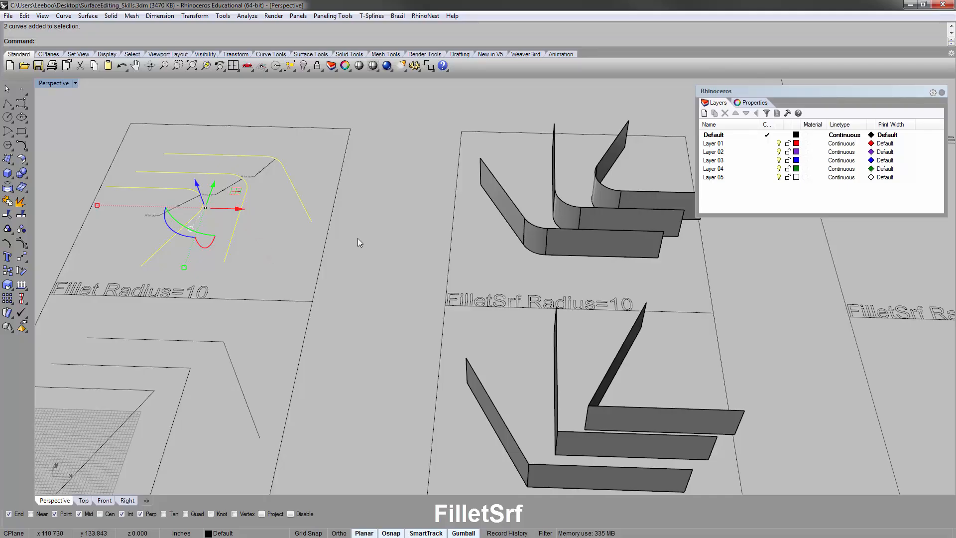
right_click(575, 219)
left_click(555, 124)
left_click(369, 260)
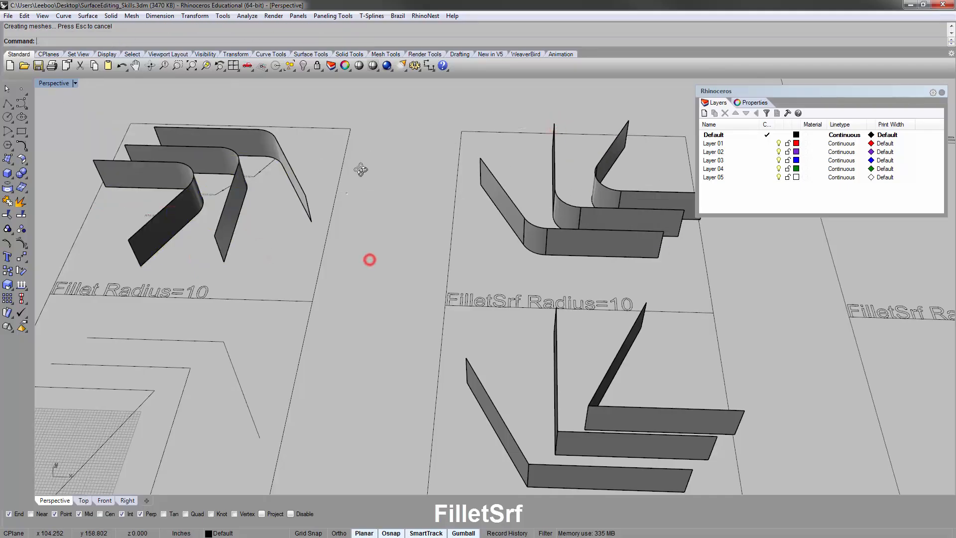
Examine the rounded corner of an extruded surface up close and check how its parts select.
right_click_drag(361, 169, 323, 302)
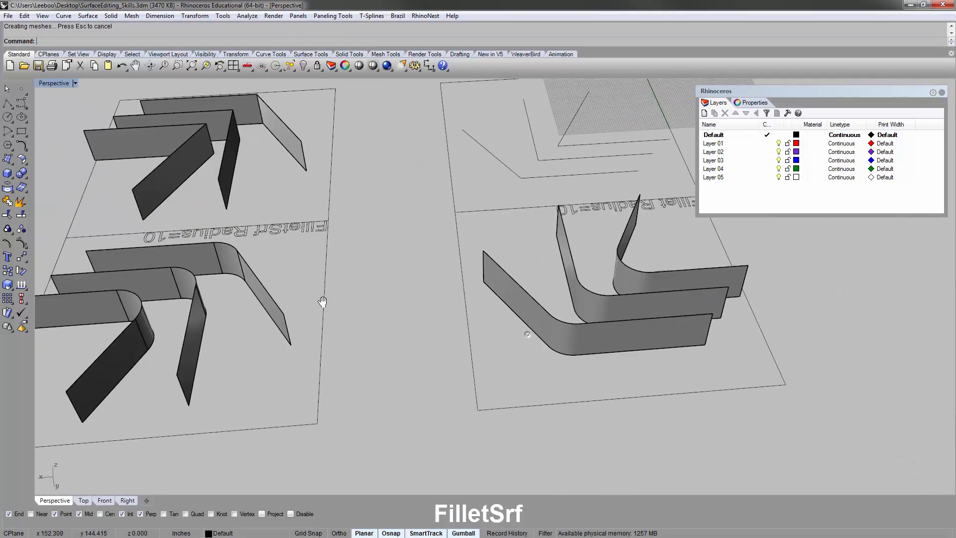
scroll(552, 338, "up", 5)
left_click(553, 332)
left_click(444, 362)
left_click(542, 299)
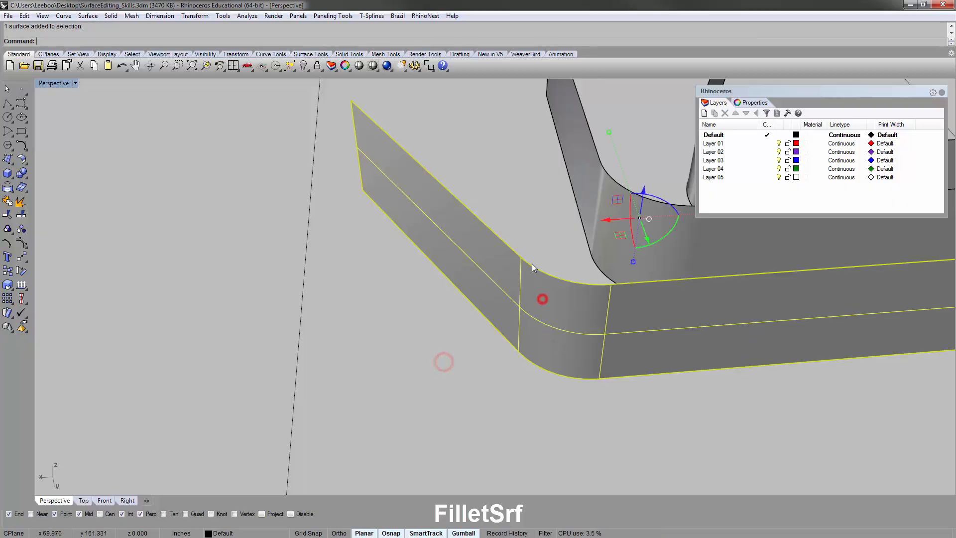
left_click(526, 390)
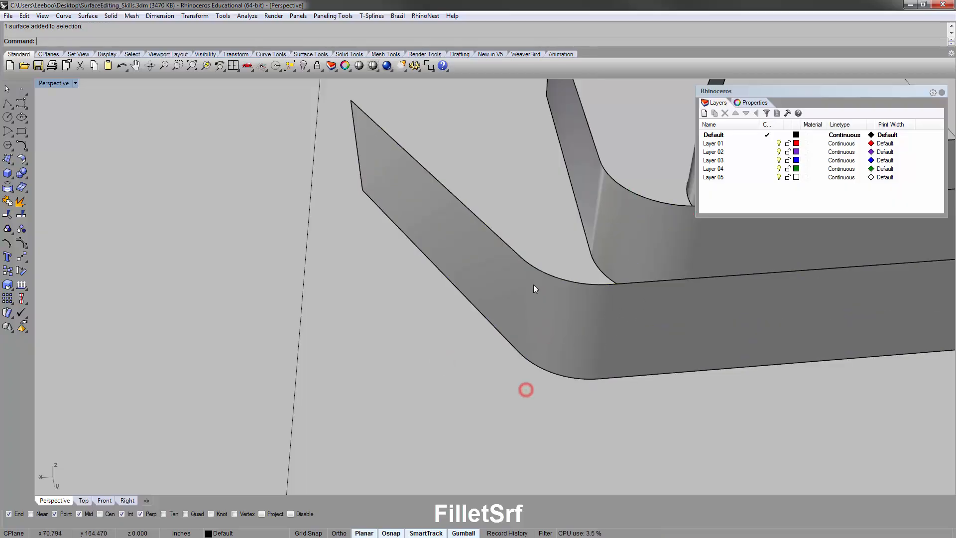
scroll(533, 285, "up", 4)
right_click_drag(585, 271, 531, 172)
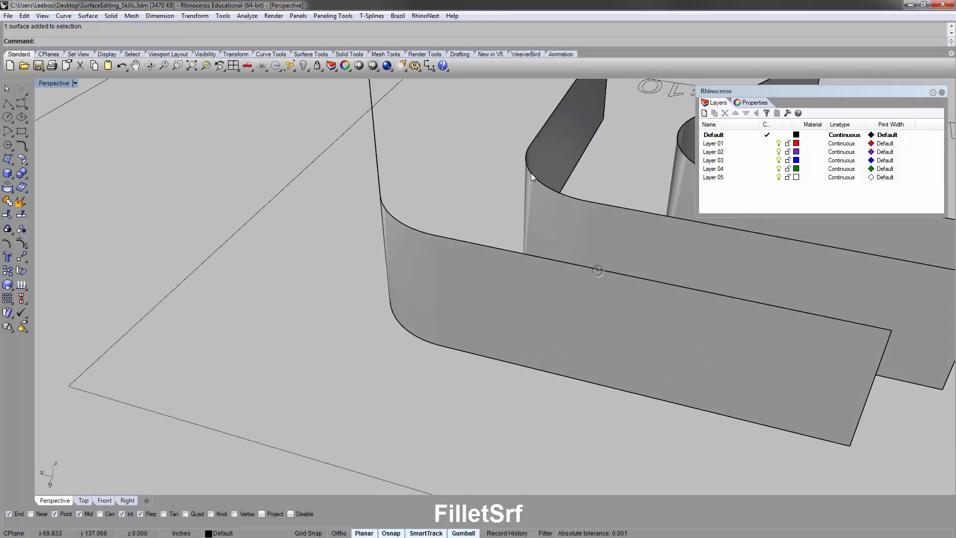
Examine the FilletSrf strips and the seams at their filleted corners for comparison with the extrusions.
scroll(531, 173, "down", 5)
right_click_drag(467, 205, 503, 233)
scroll(371, 178, "down", 5)
right_click_drag(370, 177, 524, 264, "shift")
right_click_drag(395, 264, 209, 240)
right_click_drag(555, 182, 439, 211)
scroll(514, 264, "up", 5)
scroll(511, 268, "up", 2)
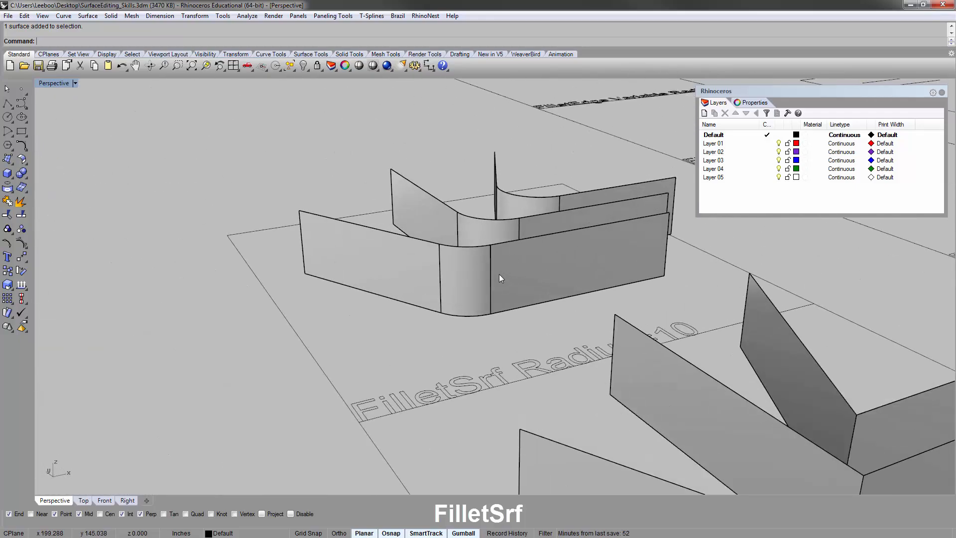
right_click_drag(499, 273, 352, 267)
Inspect the extruded surfaces in the Fillet Radius=10 frame from several sides, selecting the outer one to compare its corner with the FilletSrf strips.
left_click(383, 161)
left_click(480, 104)
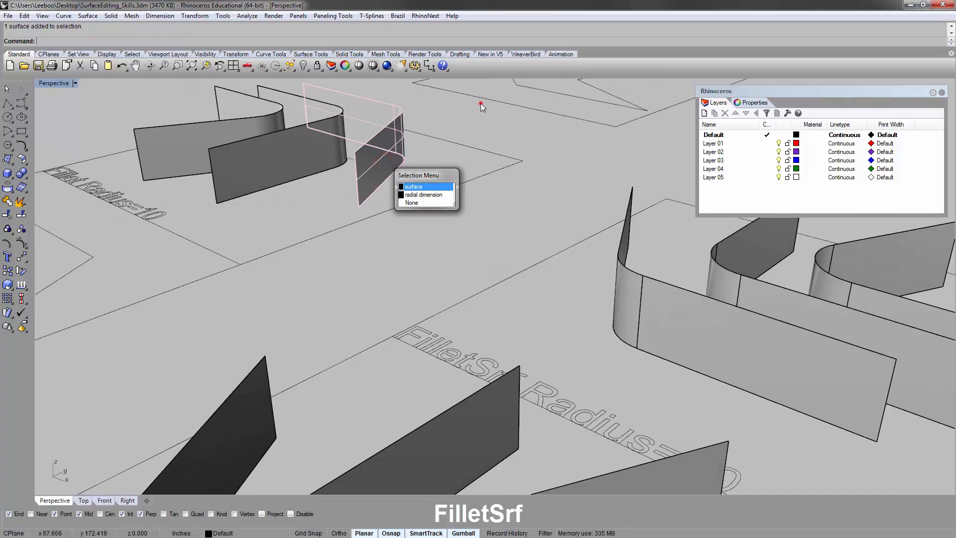
right_click_drag(474, 115, 385, 132)
right_click_drag(359, 269, 121, 297, "shift")
right_click_drag(399, 234, 348, 238)
scroll(346, 238, "down", 4)
scroll(348, 241, "up", 5)
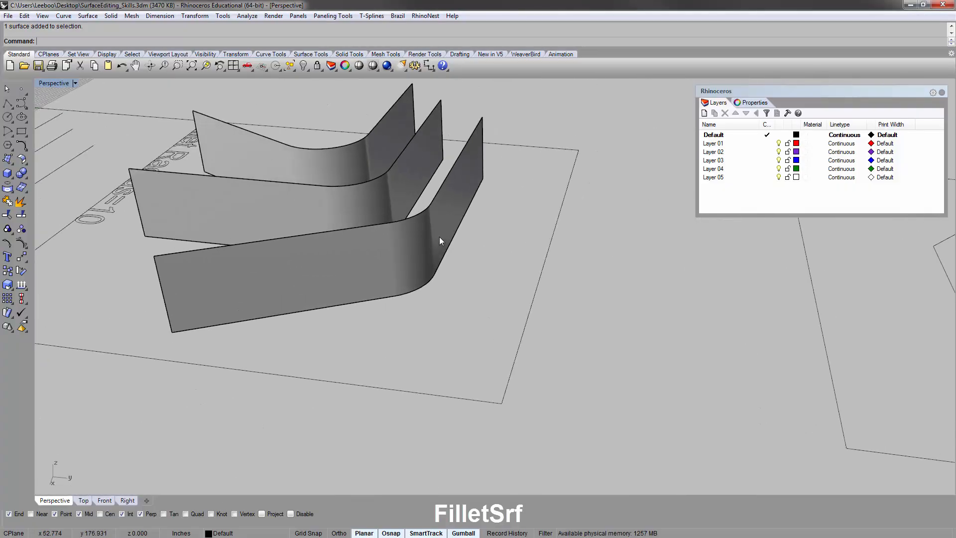
left_click(375, 268)
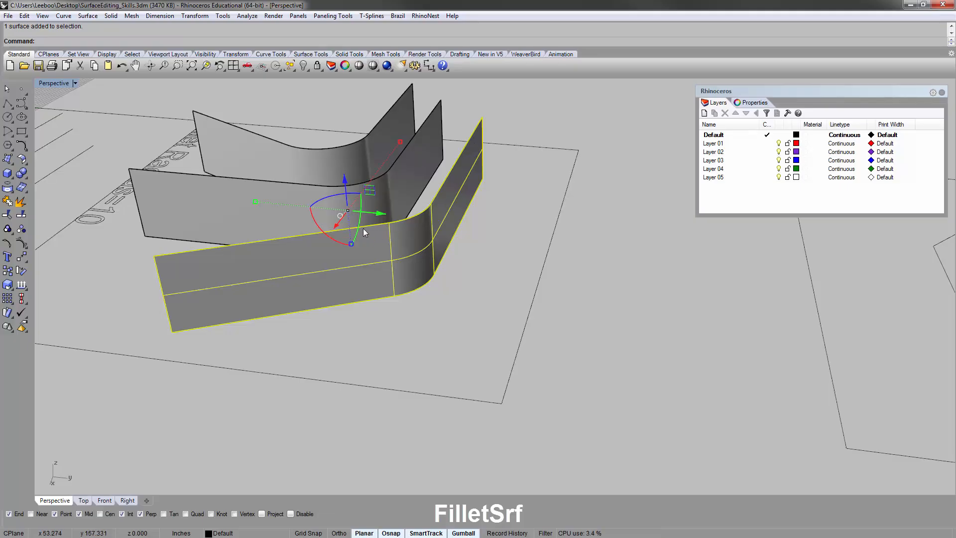
left_click(436, 323)
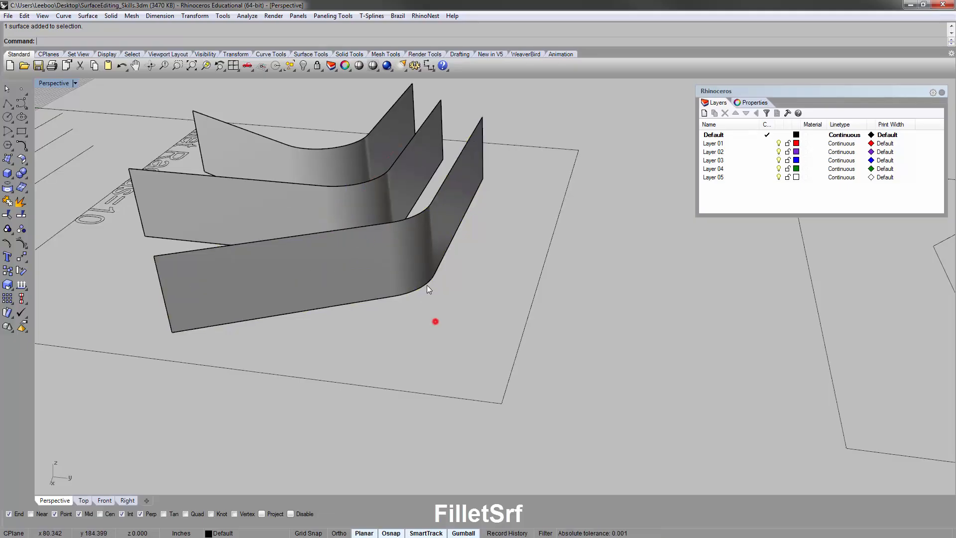
left_click(417, 251)
scroll(411, 253, "down", 4)
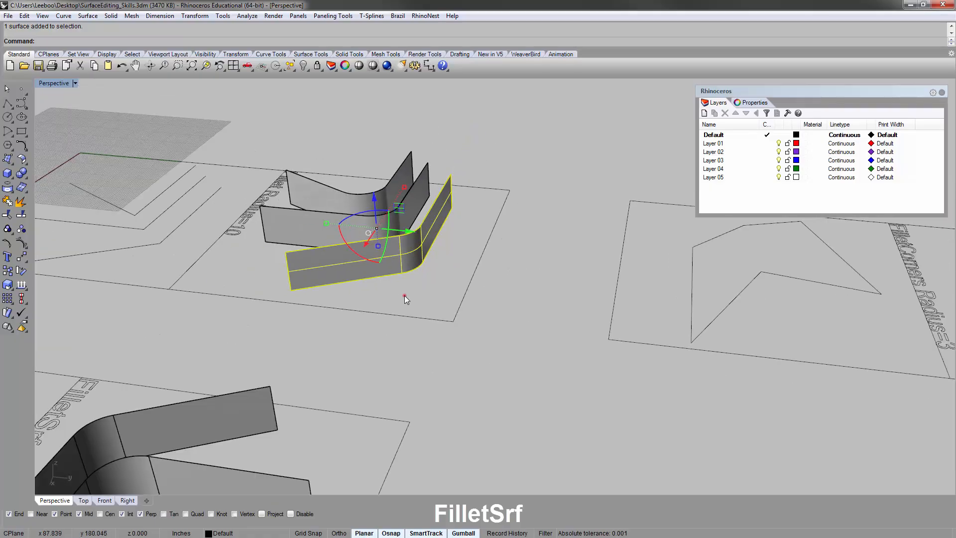
right_click_drag(407, 299, 228, 301)
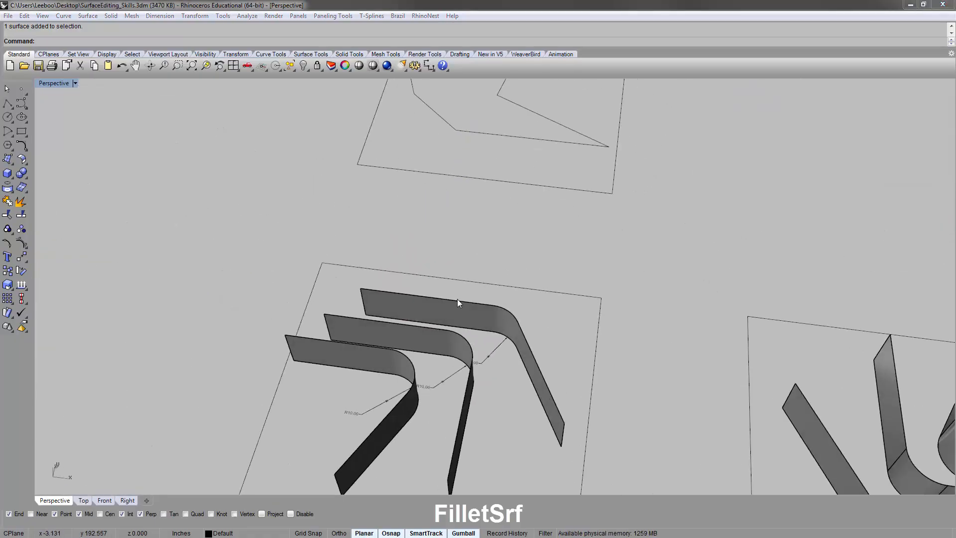
left_click(502, 240)
right_click_drag(529, 286, 430, 169, "shift")
right_click_drag(373, 336, 432, 301)
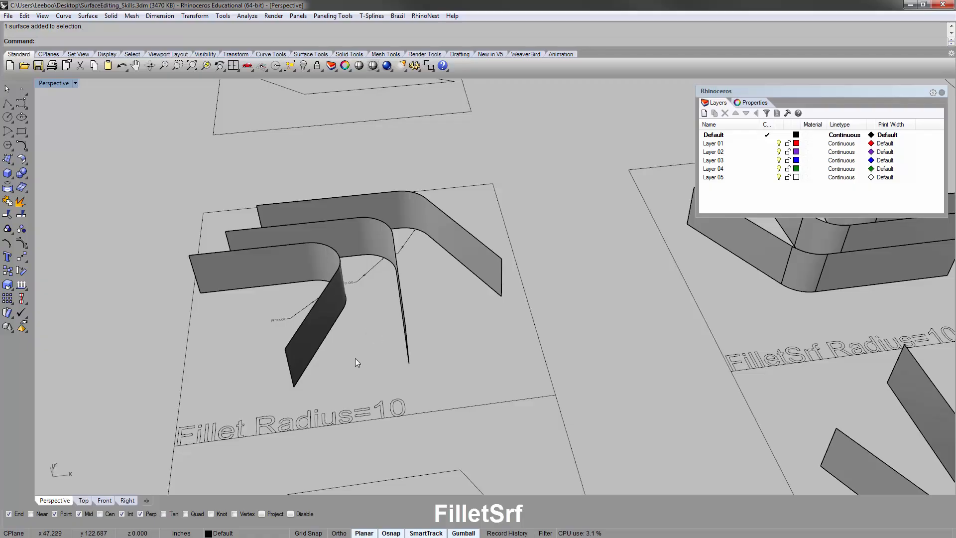
Delete the three extruded surfaces in the Fillet Radius=10 frame, keeping the filleted curves.
left_click(339, 269)
key("Delete")
left_click(343, 220)
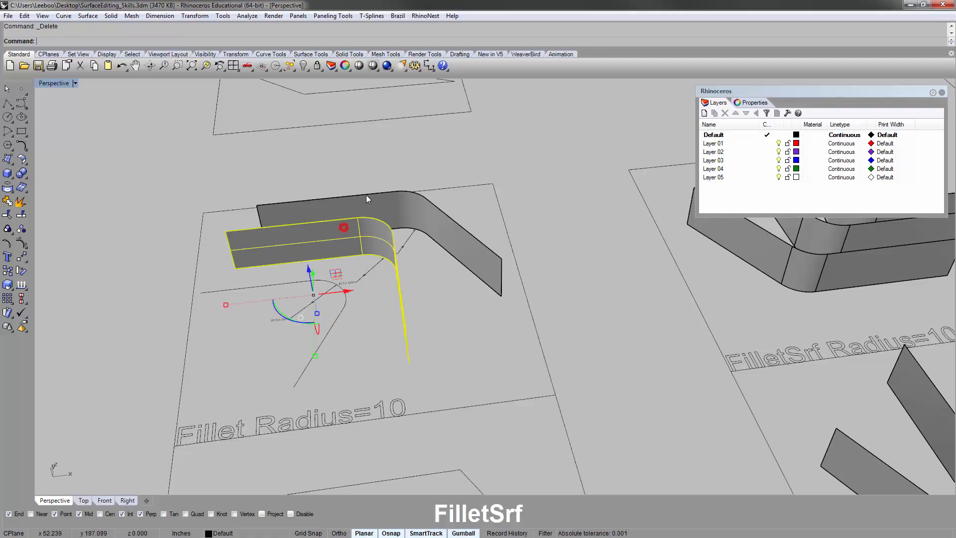
key("Delete")
left_click(366, 194)
key("Delete")
Examine the box below the FilletSrf Radius=2 label up close.
right_click_drag(401, 219, 360, 286)
scroll(359, 286, "down", 3)
right_click_drag(543, 216, 583, 331)
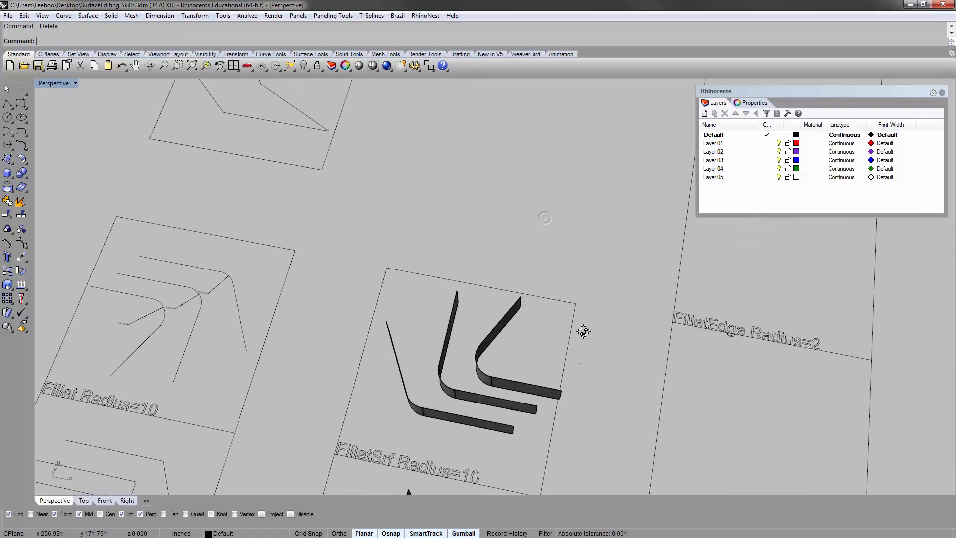
scroll(581, 348, "down", 3)
right_click_drag(580, 364, 418, 159, "shift")
right_click_drag(452, 278, 462, 295)
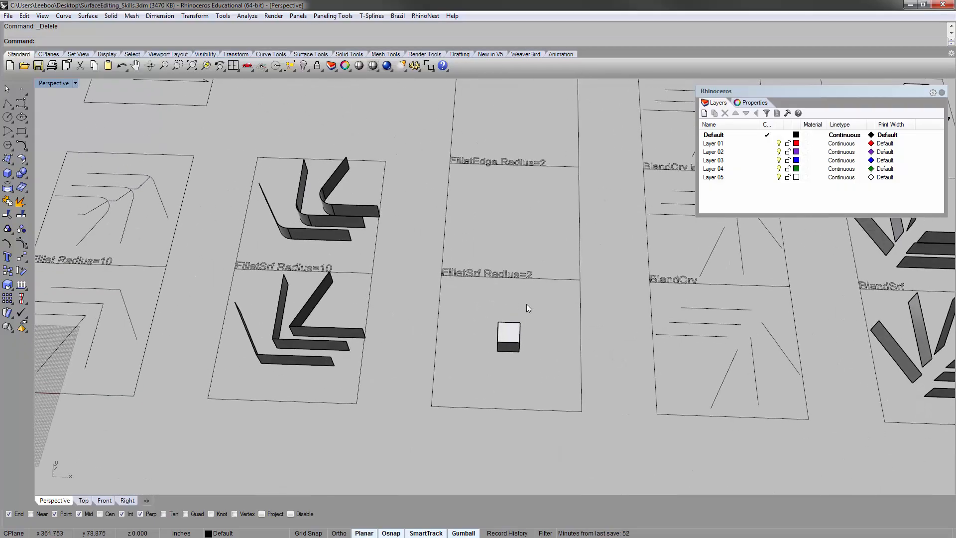
scroll(527, 304, "up", 6)
left_click(489, 368)
type("zs")
key("space")
scroll(494, 321, "down", 8)
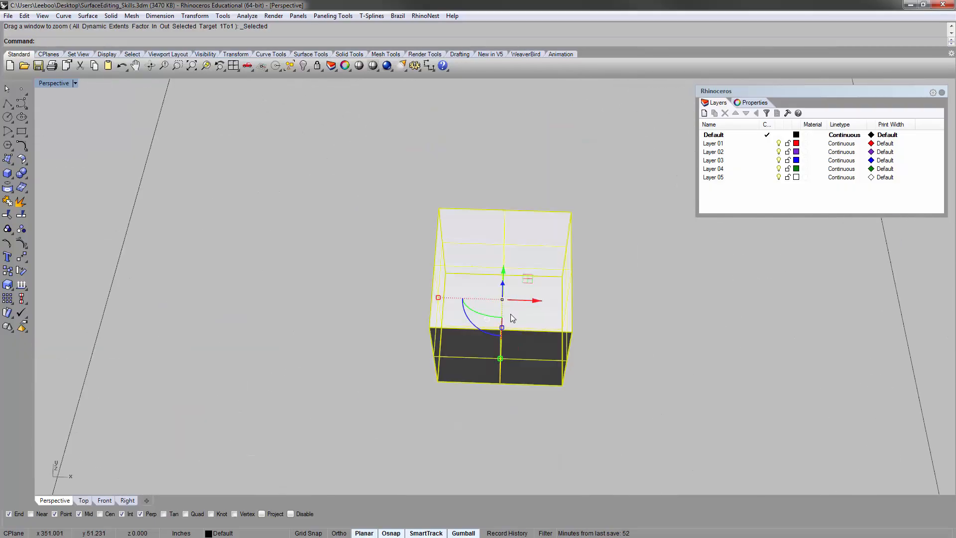
left_click(585, 301)
Copy the box into the FilletSrf Radius=2, FilletEdge Radius=2 and FilletEdge Variable Radius sections, from the frame's lower corner to each dividing line's endpoint.
right_click_drag(507, 368, 483, 366)
scroll(506, 355, "down", 5)
left_click(504, 343)
scroll(504, 342, "down", 6)
type("copy")
key("space")
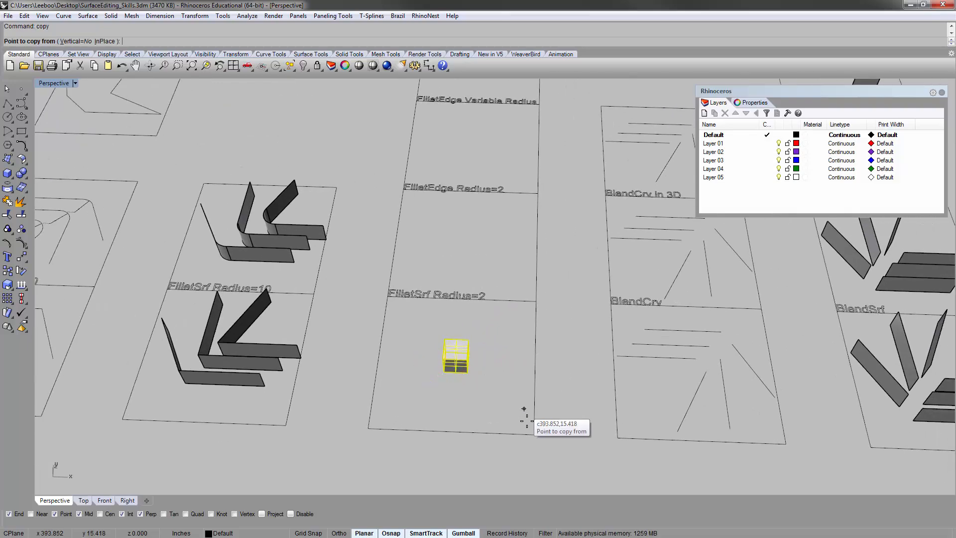
left_click(533, 432)
left_click(536, 301)
left_click(538, 191)
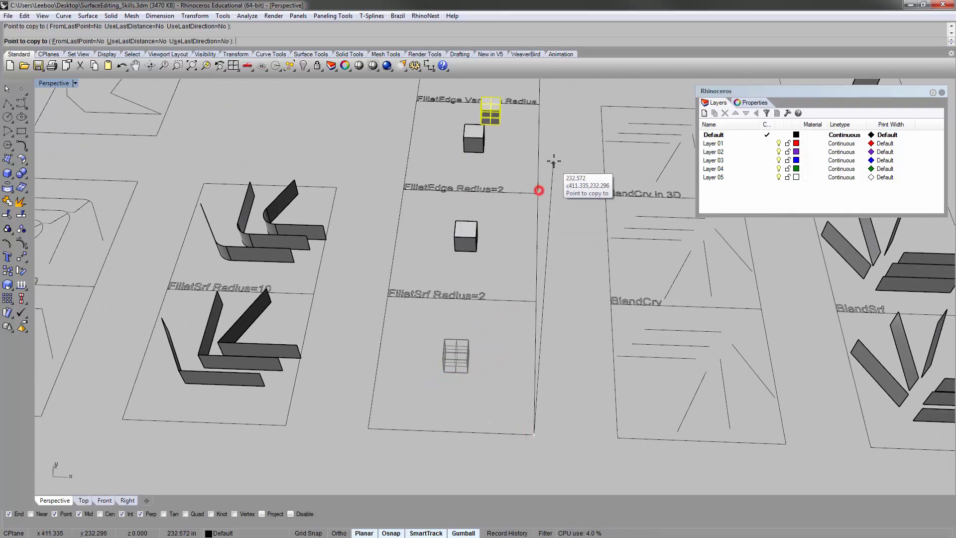
right_click_drag(553, 161, 522, 360, "shift")
left_click(518, 267)
key("space")
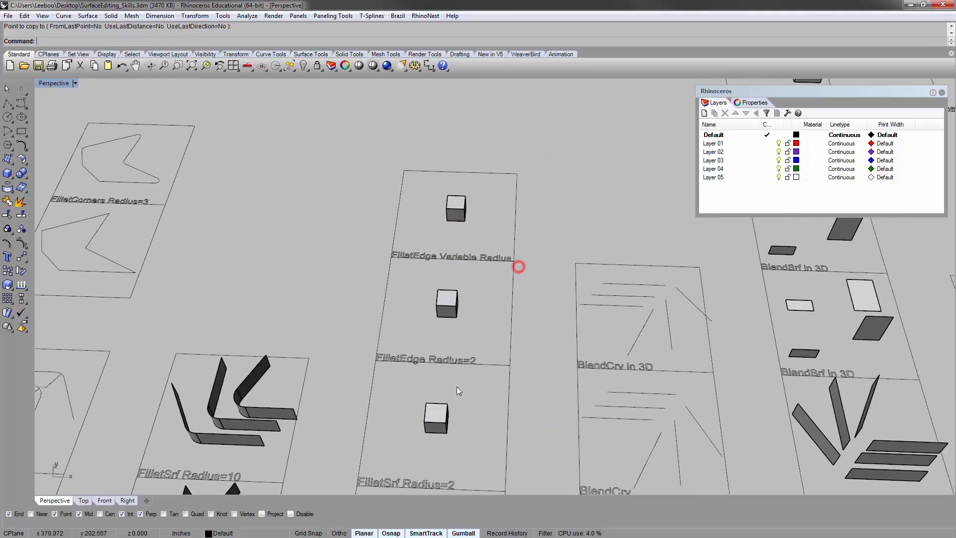
Examine the box copied into the section above the FilletSrf Radius=2 label.
right_click_drag(468, 281, 458, 255, "shift")
left_click(432, 278)
type("zs")
key("space")
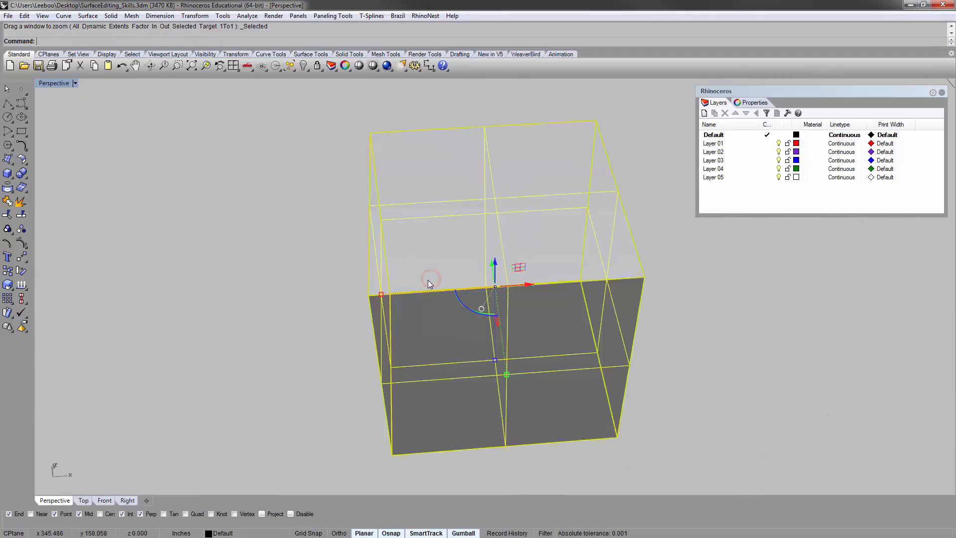
scroll(428, 280, "down", 15)
left_click(365, 297)
right_click_drag(392, 269, 423, 238, "shift")
right_click_drag(419, 292, 471, 384)
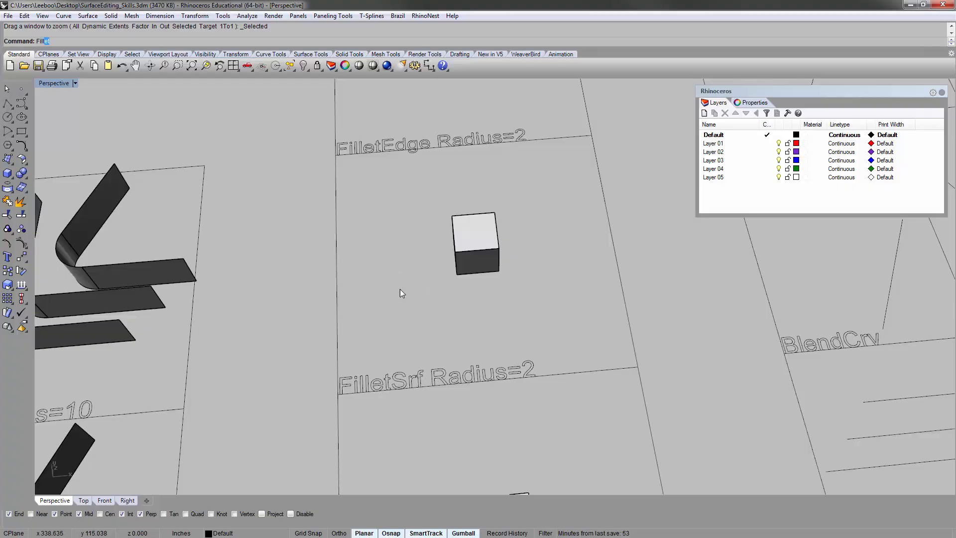
Start FilletSrf for the copied box and set the fillet radius to 2.
left_click(55, 69)
right_click_drag(417, 266, 635, 204, "shift")
right_click_drag(318, 319, 292, 278)
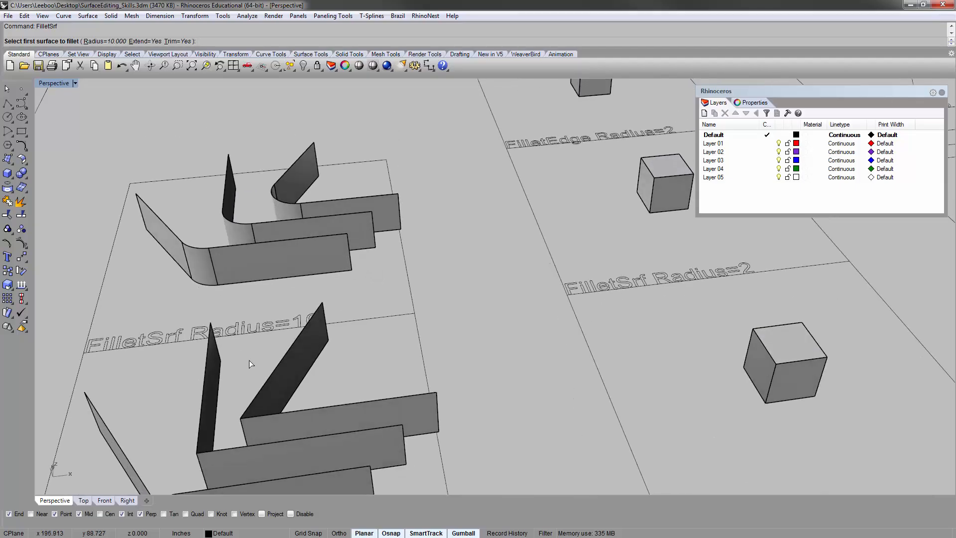
scroll(249, 360, "down", 4)
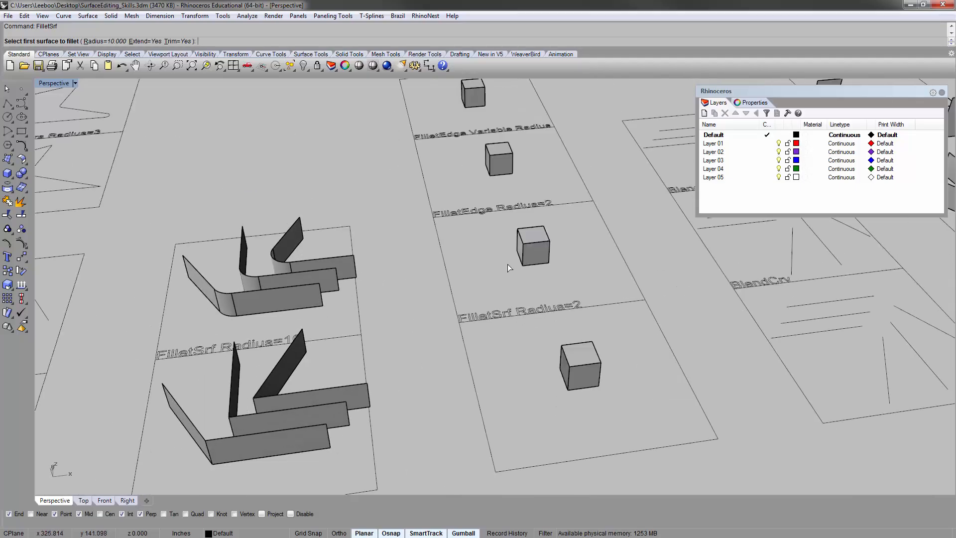
scroll(507, 264, "up", 8)
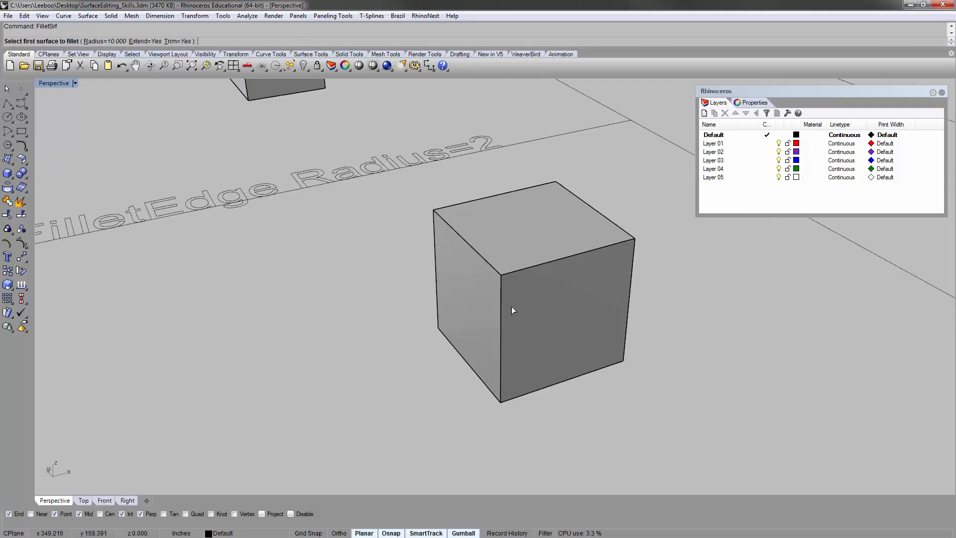
scroll(497, 260, "down", 4)
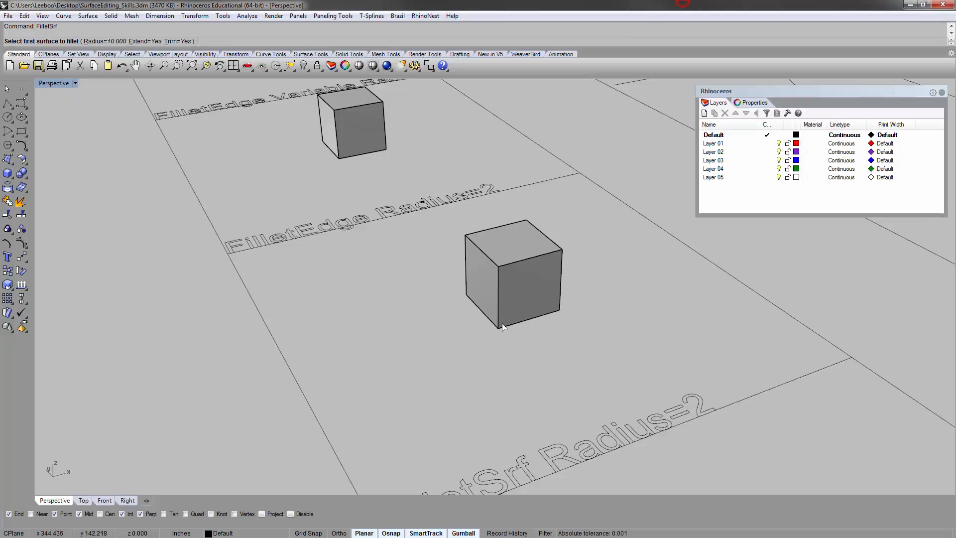
mouse_move(503, 326)
right_mouse_down()
mouse_move(494, 324)
mouse_move(501, 312)
right_mouse_up()
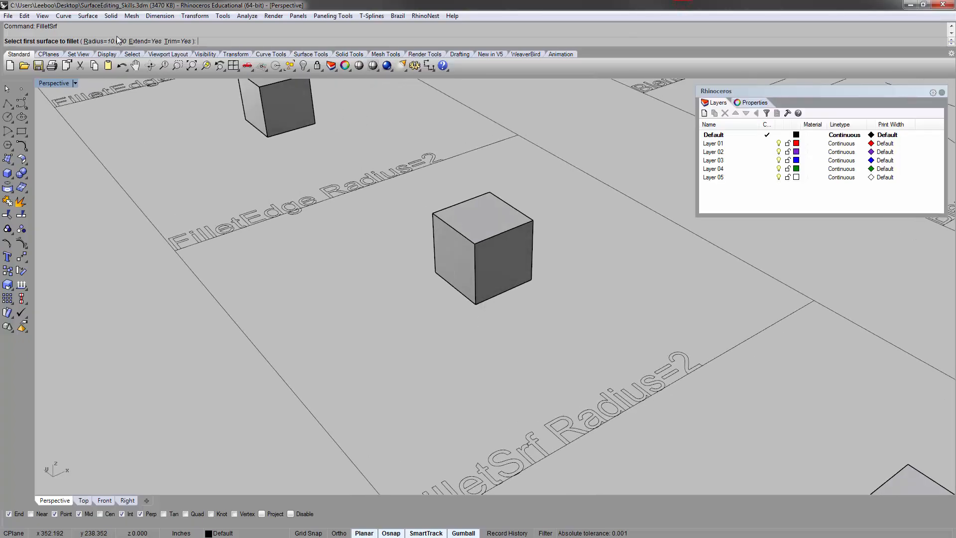
left_click(97, 41)
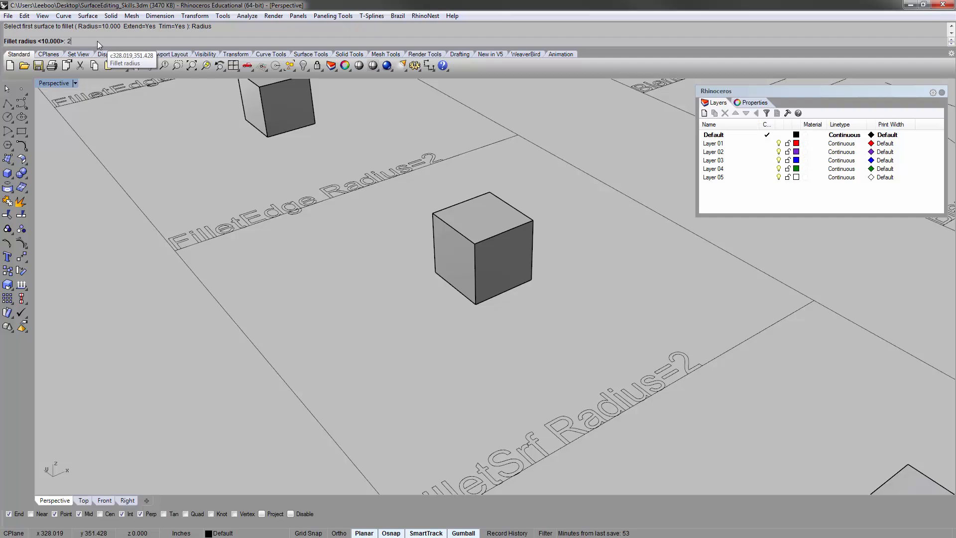
type("2")
key("Return")
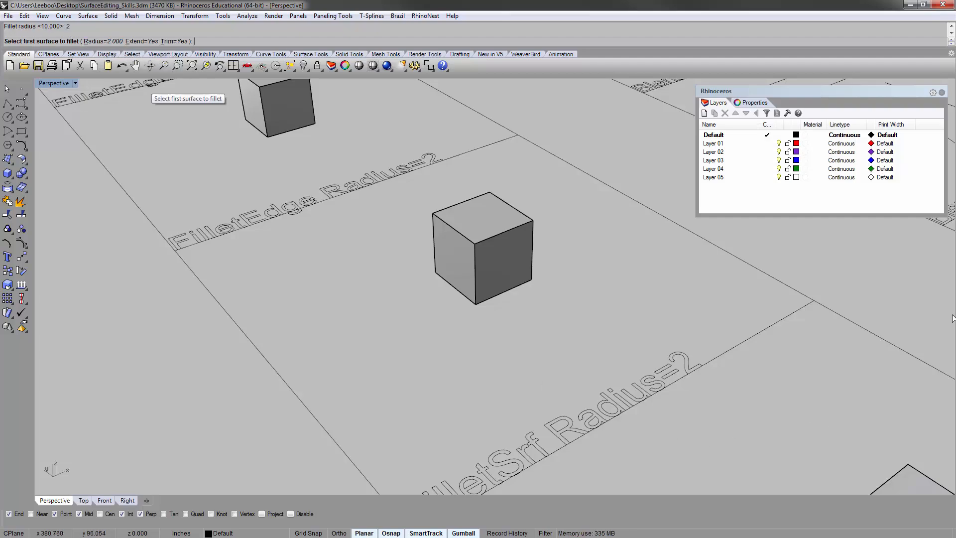
Fillet the copied box's lighter side face with its top face.
scroll(566, 256, "up", 5)
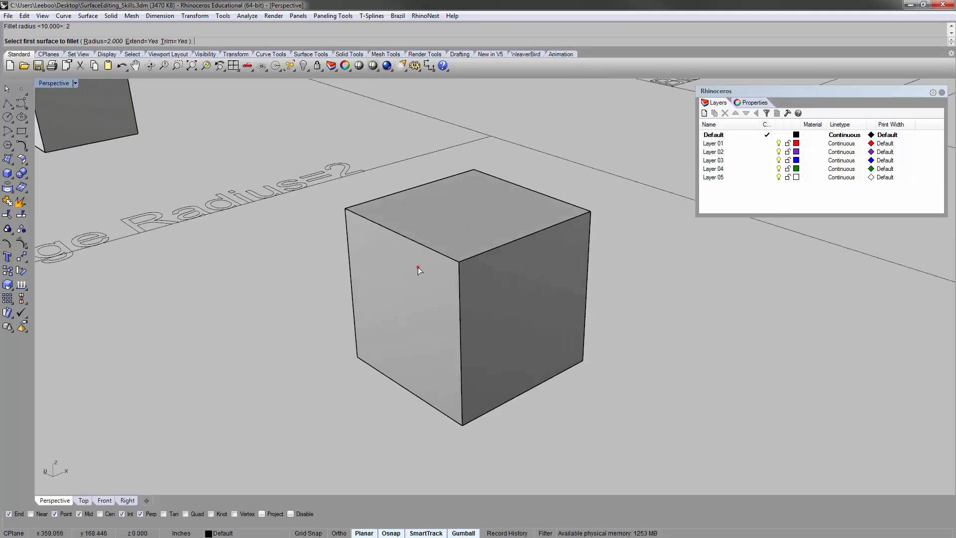
left_click(419, 269)
left_click(427, 240)
right_click_drag(449, 272, 382, 239)
Select the box to check whether the new fillet surface is joined to it, clearing the selection again.
left_click(366, 230)
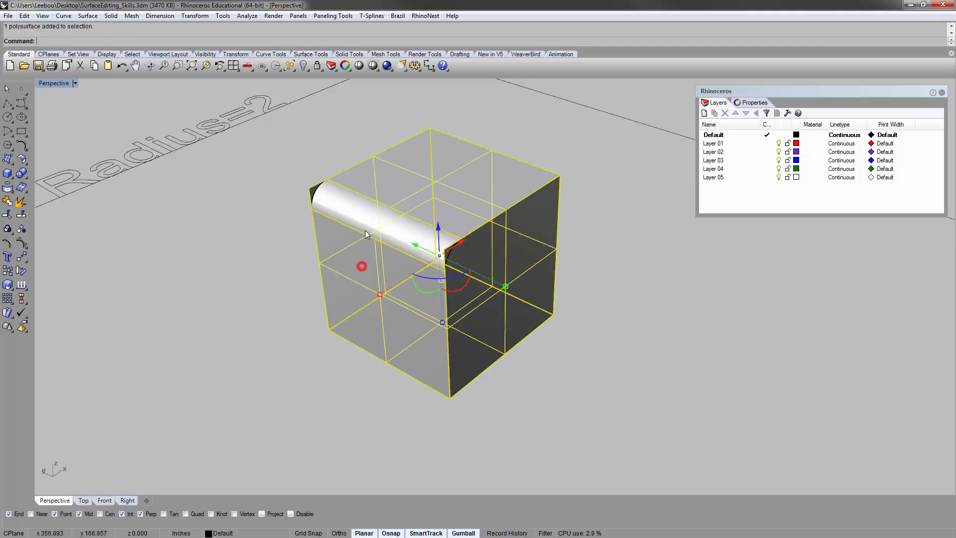
left_click(243, 258)
left_click(484, 268)
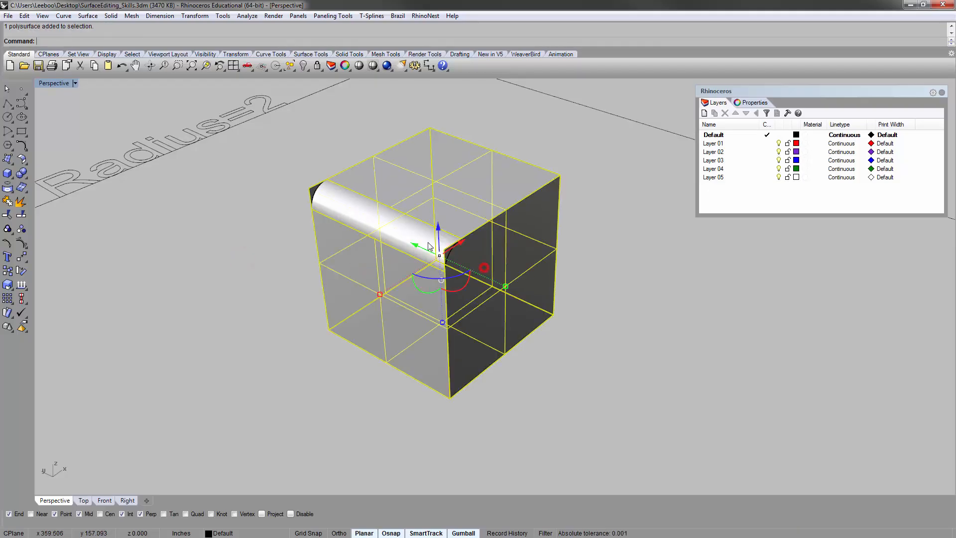
left_click(602, 300)
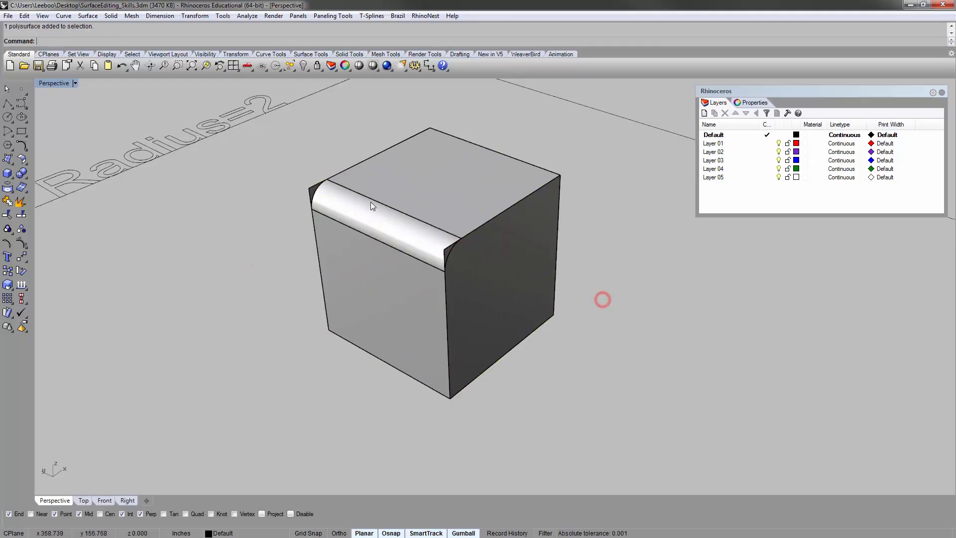
Repeat FilletSrf between the box's top face and its darker side face.
right_click(543, 207)
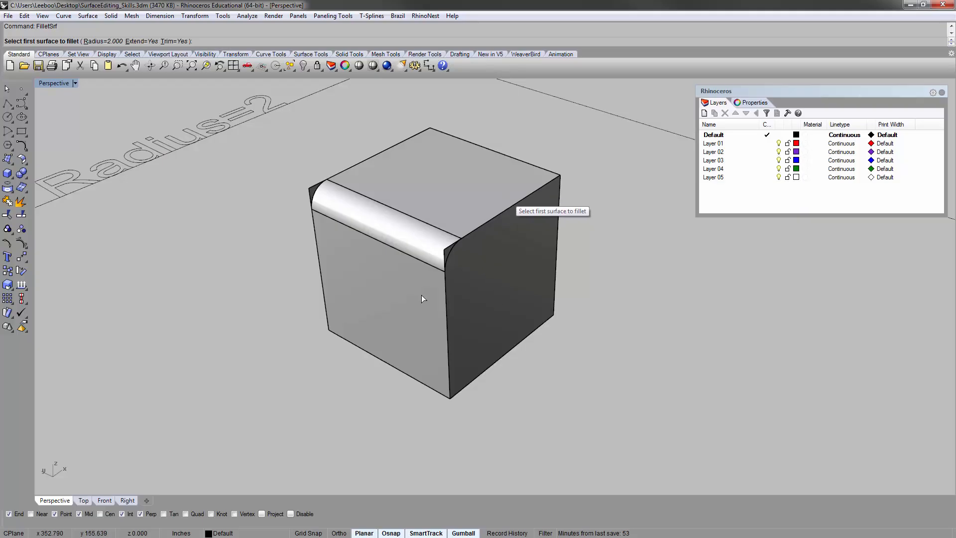
left_click(493, 192)
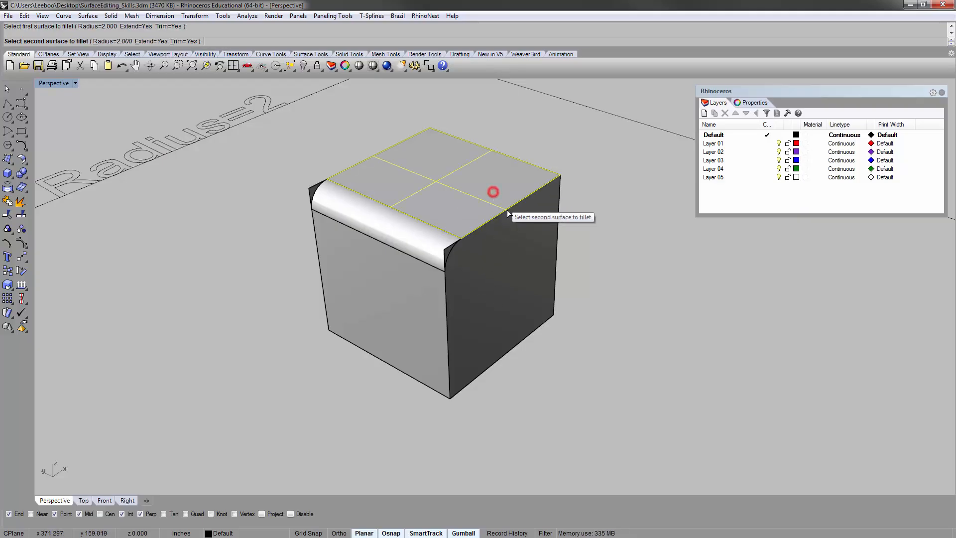
left_click(507, 214)
right_click_drag(612, 253, 552, 269)
Repeat FilletSrf between the two adjacent side faces, rounding the box's vertical edge.
right_click(458, 312)
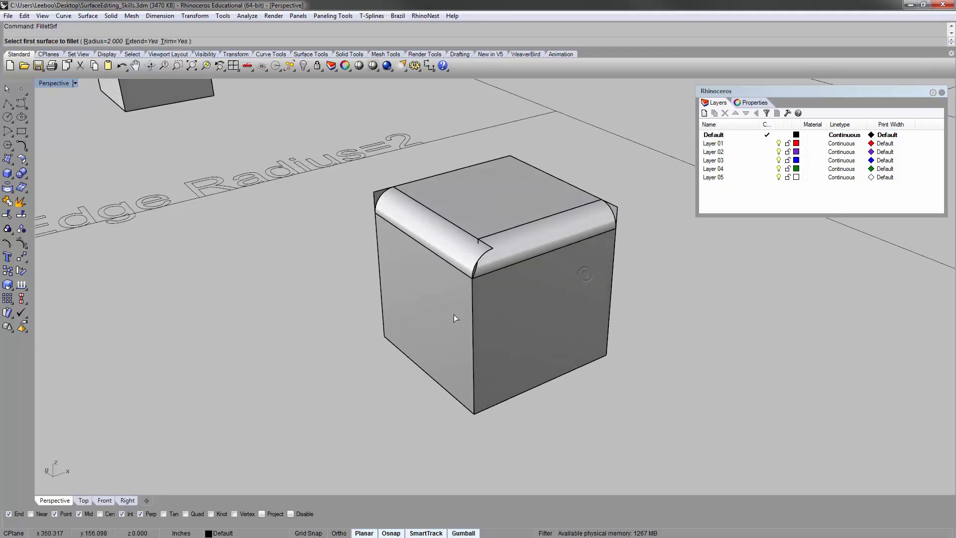
left_click(461, 324)
left_click(483, 341)
right_click_drag(363, 352, 548, 166)
Inspect the corner where the three FilletSrf surfaces meet, up close and from several sides of the box.
scroll(559, 312, "up", 3)
left_click(559, 292)
left_click(665, 435)
right_click_drag(494, 193, 477, 294)
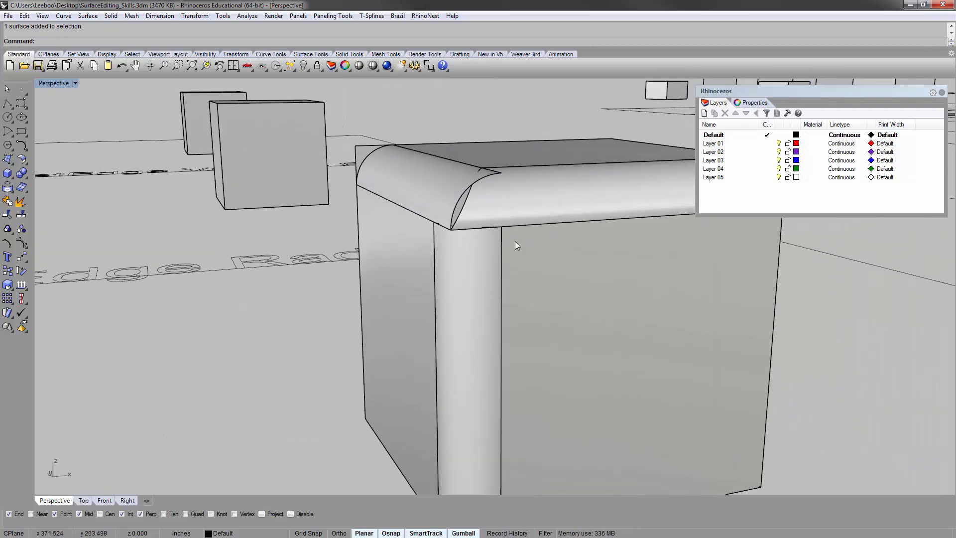
scroll(515, 241, "down", 5)
right_click_drag(502, 248, 438, 289)
left_click_drag(406, 226, 587, 462)
type("zs")
key("Return")
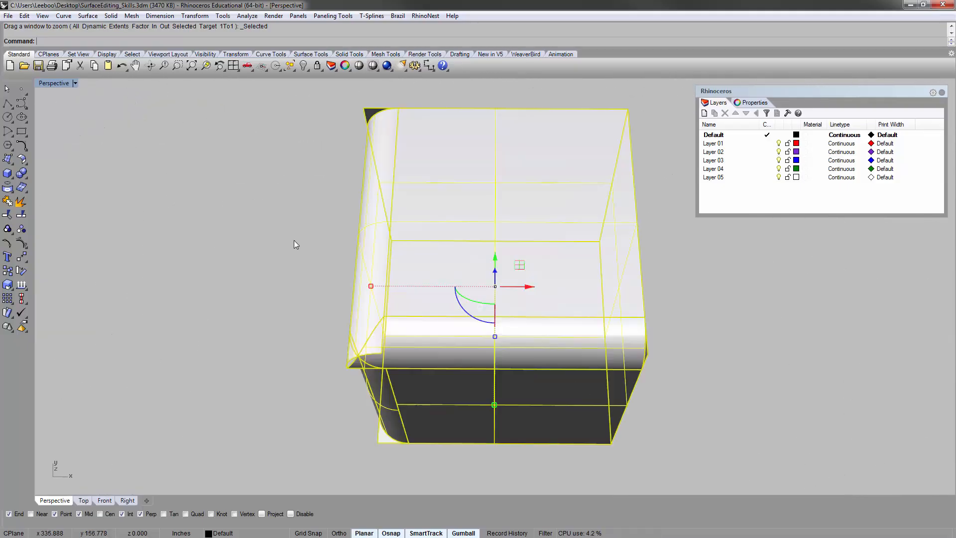
left_click(287, 240)
right_click_drag(286, 240, 447, 314)
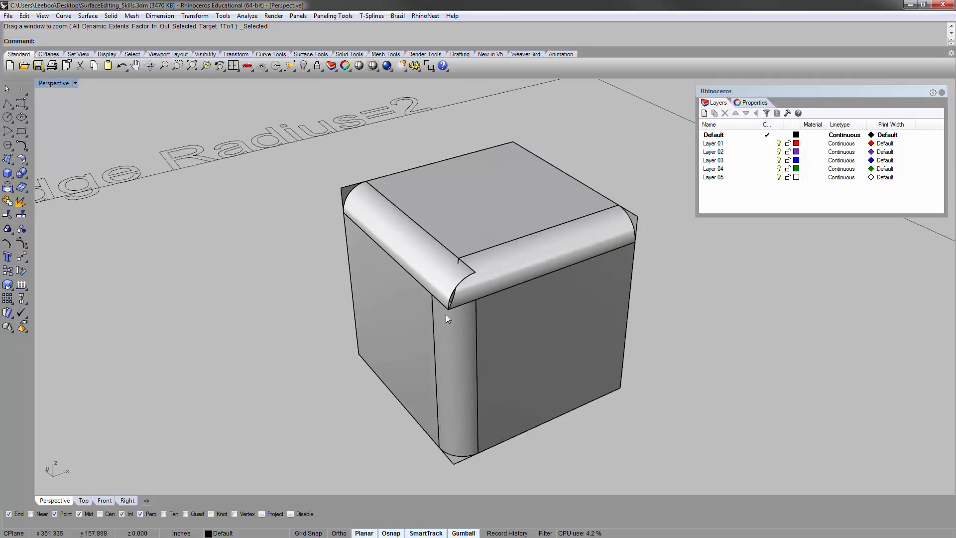
Start FilletEdge for the box in the FilletEdge Radius=2 section and set the next radius to 2.
scroll(451, 279, "down", 5)
left_click(317, 107)
type("zs")
key("Return")
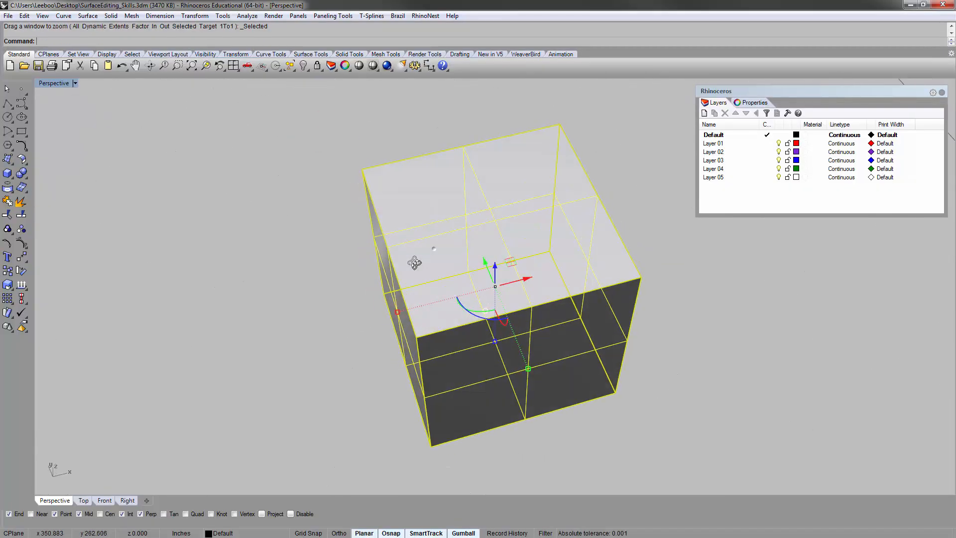
key("Escape")
scroll(413, 262, "down", 9)
right_click_drag(400, 271, 319, 418, "shift")
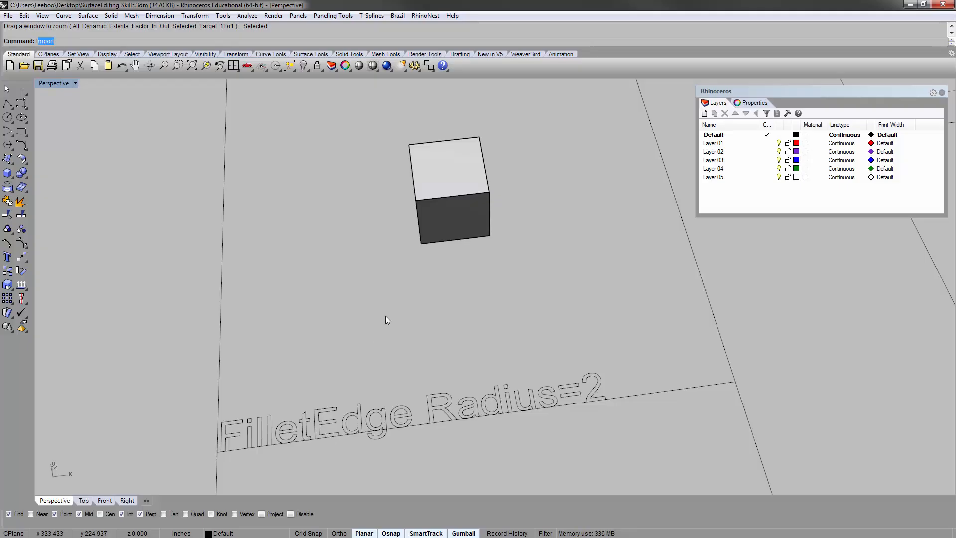
type("fil")
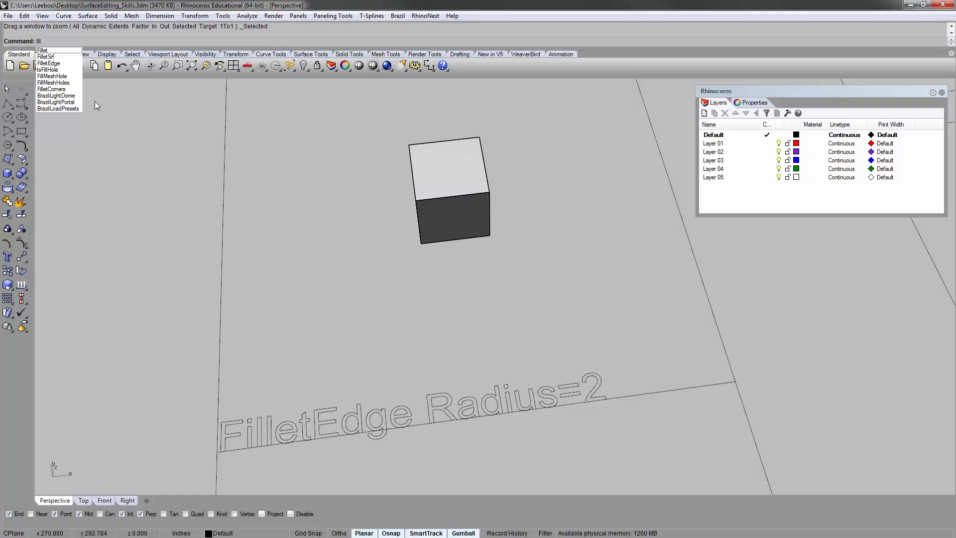
left_click(50, 64)
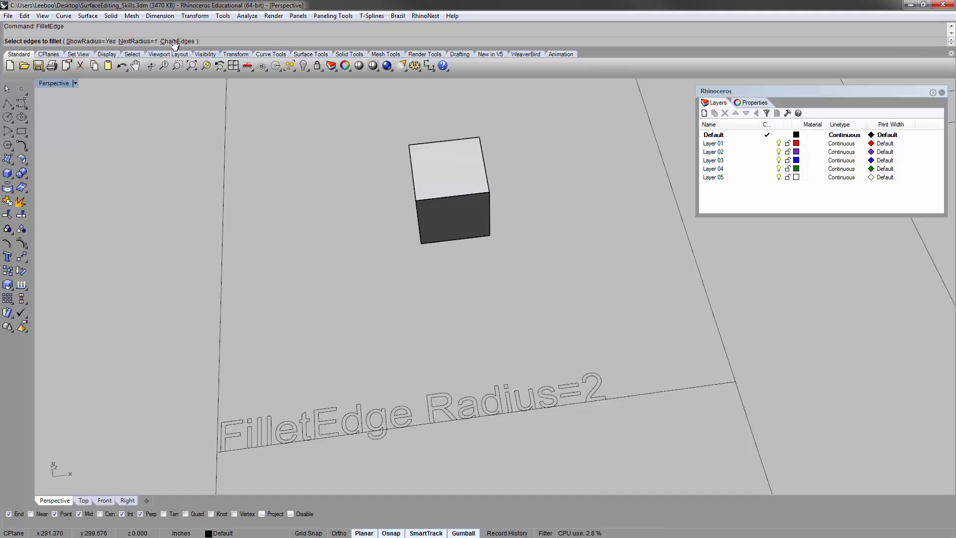
left_click(131, 41)
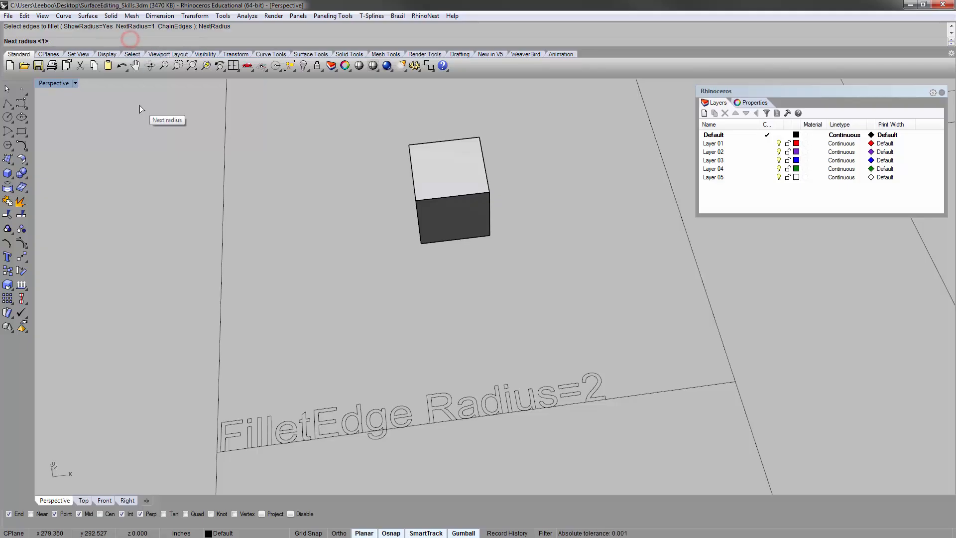
type("2")
key("Return")
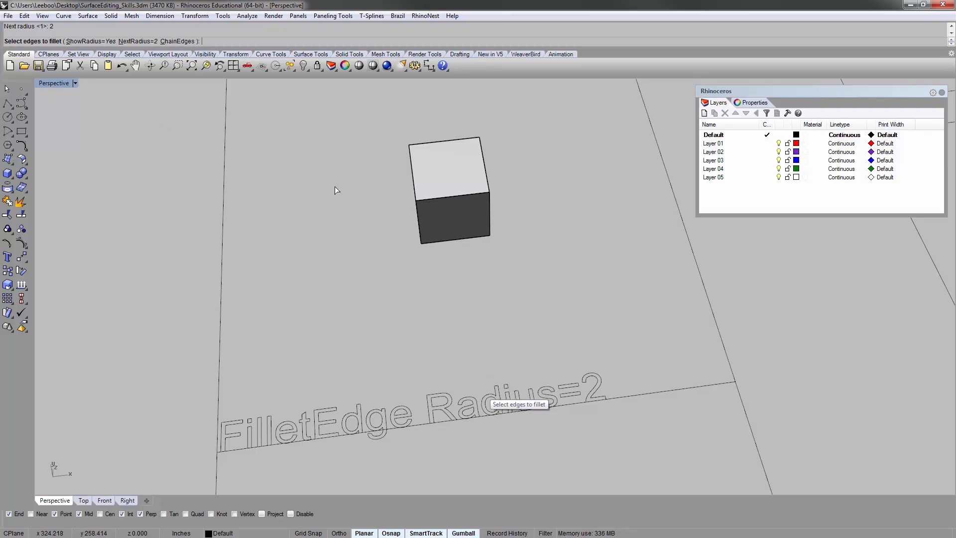
Fillet the two top edges and the vertical edge that meet at the box's front upper corner, accepting the default fillet handles.
right_click_drag(295, 198, 378, 187)
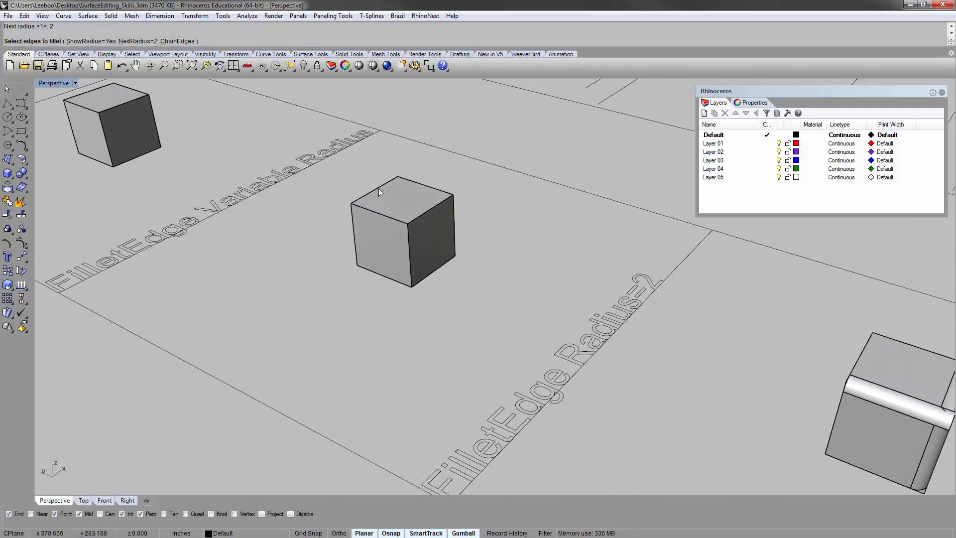
scroll(378, 223, "up", 6)
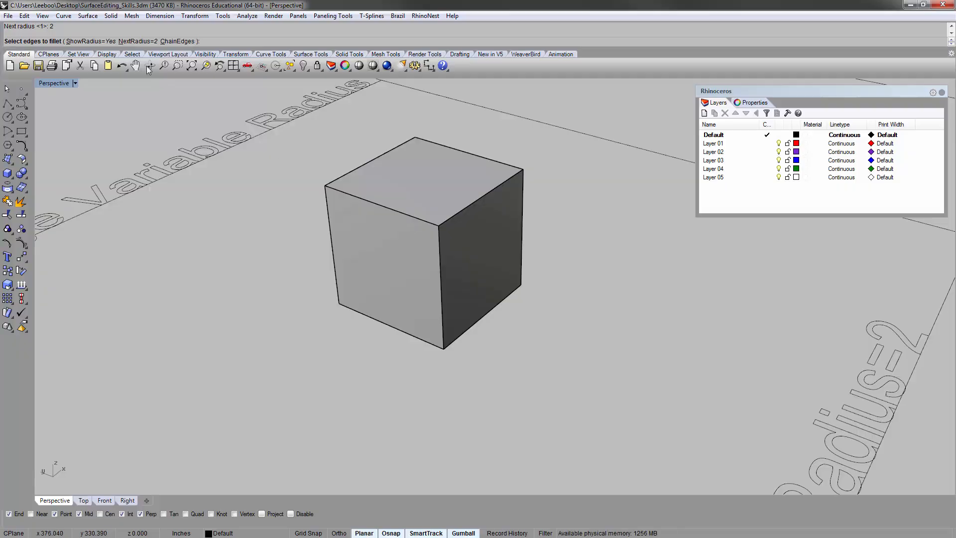
right_click_drag(494, 291, 475, 305)
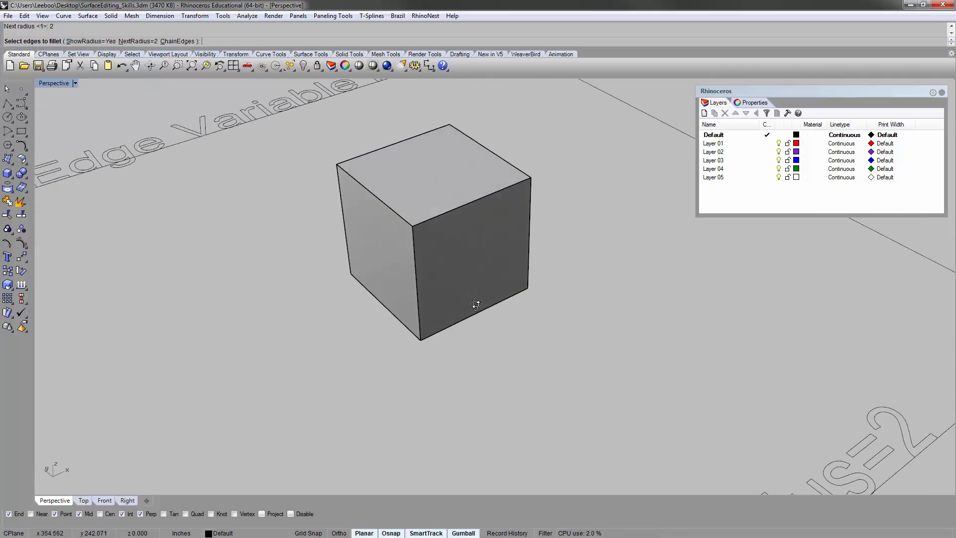
left_click(397, 214)
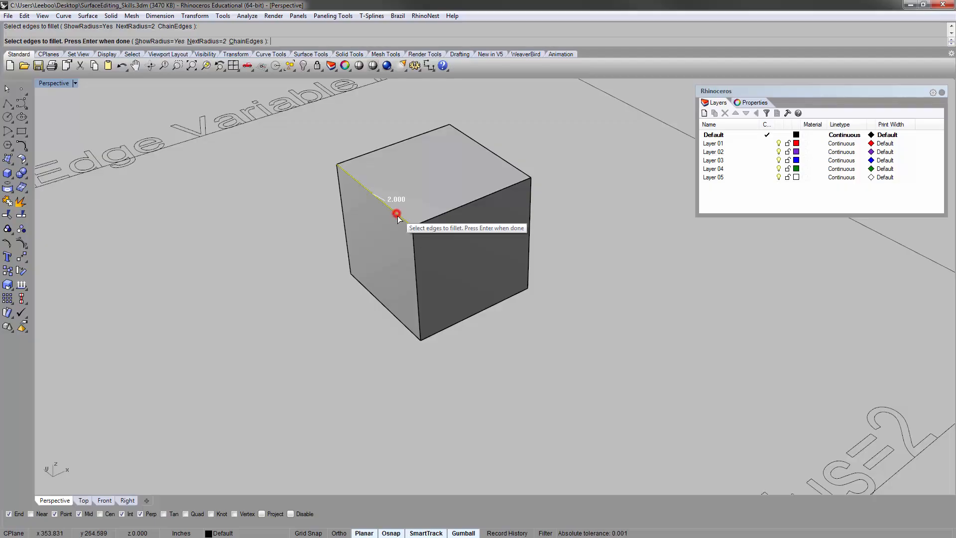
left_click(423, 224)
left_click(414, 246)
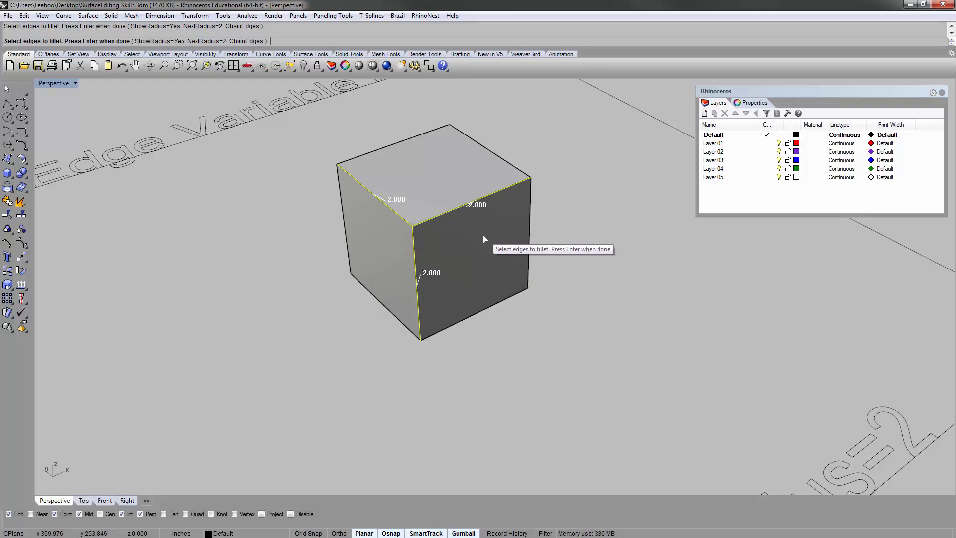
key("Return")
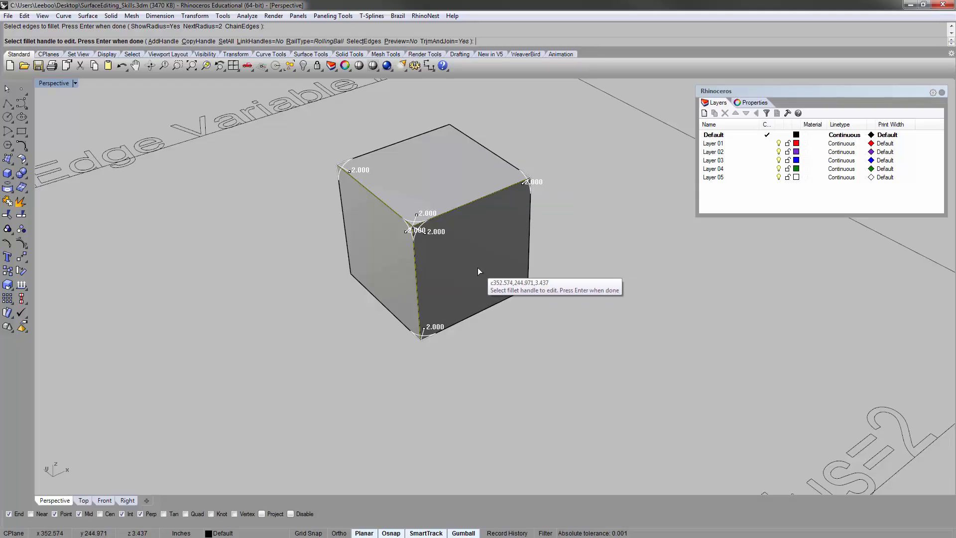
key("Return")
Inspect the box's rounded corner and edges up close, and bring the FilletEdge Variable Radius section into view.
right_click_drag(485, 328, 438, 327)
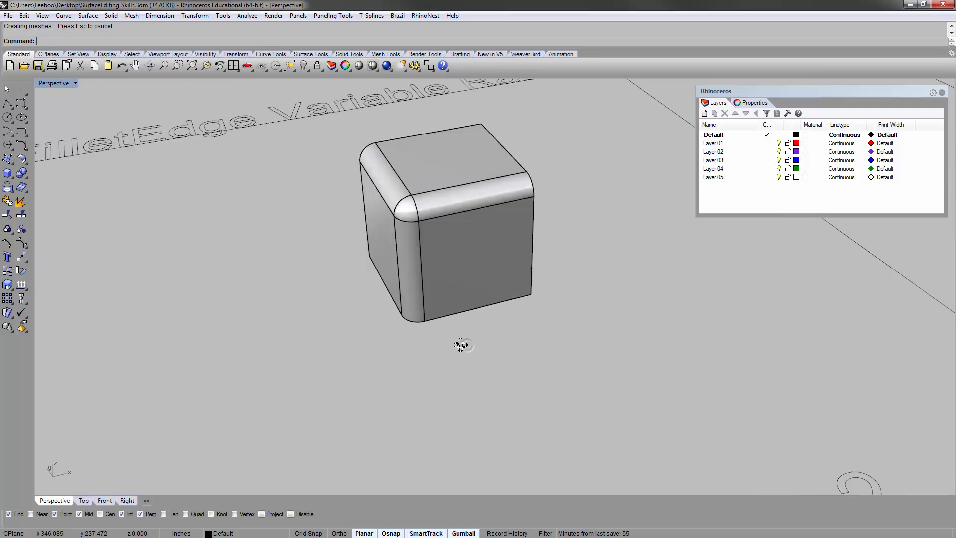
scroll(436, 189, "up", 3)
scroll(548, 191, "down", 2)
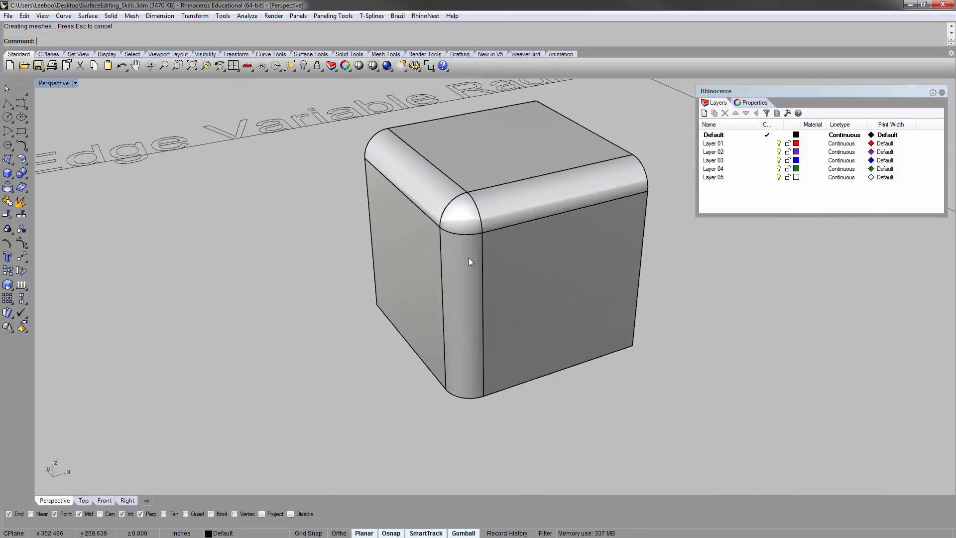
scroll(468, 258, "down", 3)
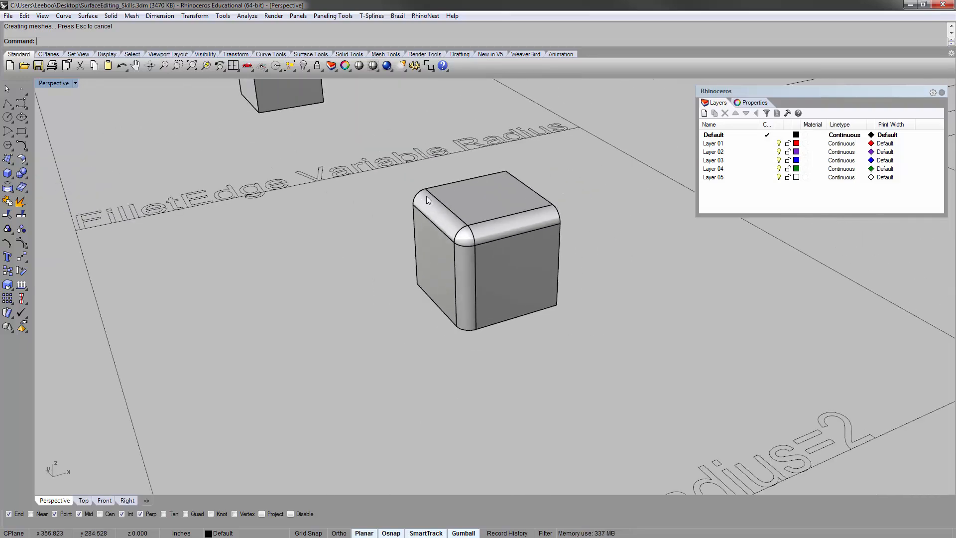
right_click_drag(510, 227, 528, 207)
right_click_drag(537, 351, 417, 249)
scroll(433, 190, "down", 6)
right_click_drag(453, 337, 496, 533, "shift")
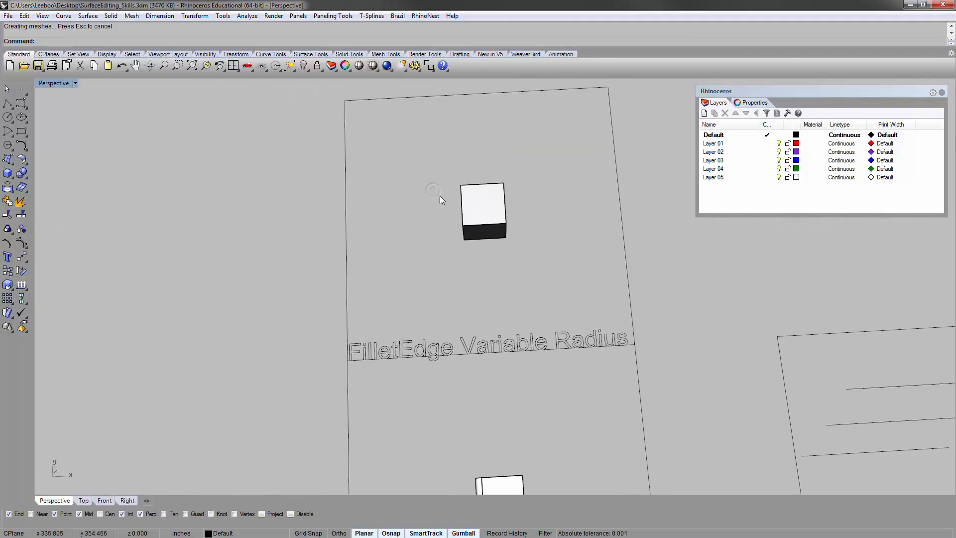
Start FilletEdge on the FilletEdge Variable Radius box, selecting the two top edges and vertical edge meeting at its front upper corner.
right_click_drag(480, 270, 494, 184)
scroll(459, 241, "up", 8)
scroll(459, 241, "down", 4)
right_click(459, 225)
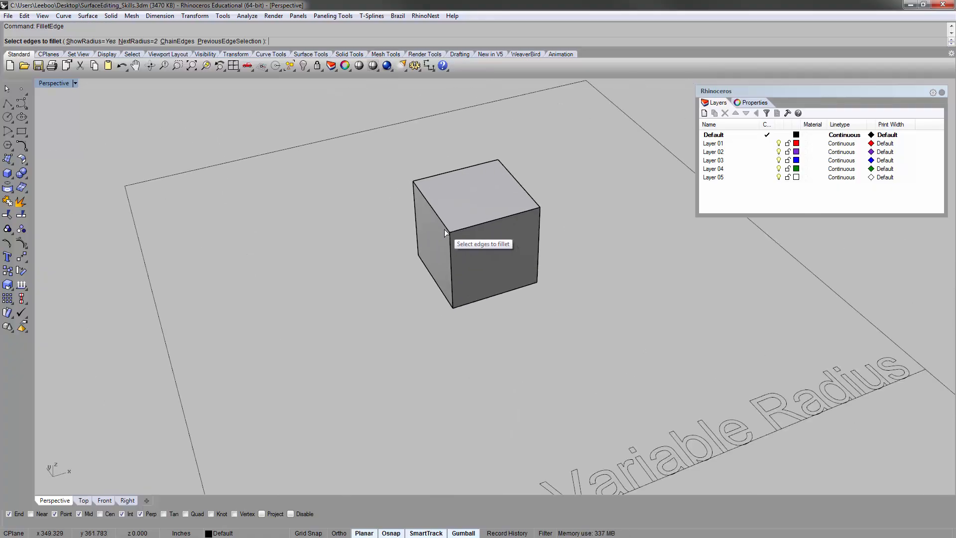
scroll(445, 229, "up", 2)
left_click(438, 215)
left_click(456, 233)
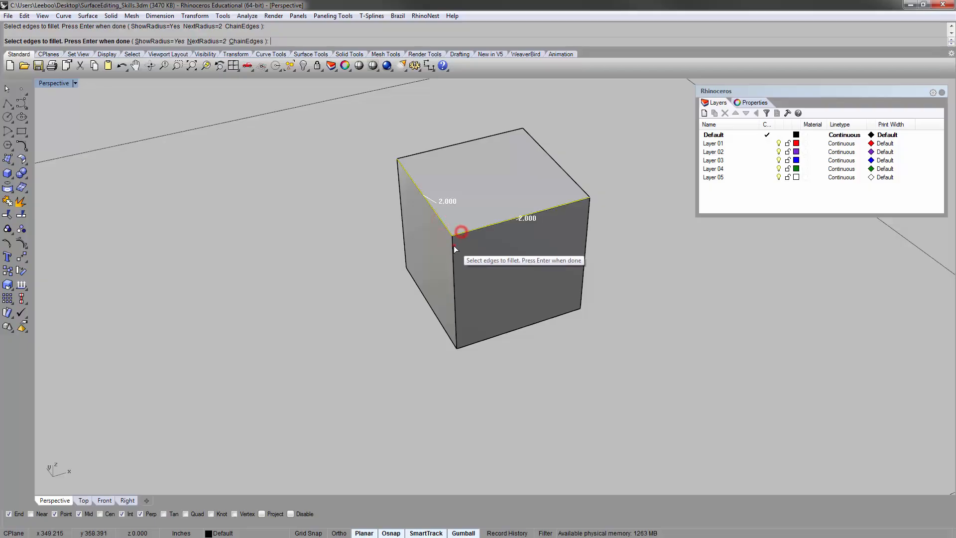
left_click(453, 246)
mouse_move(423, 255)
right_mouse_down()
mouse_move(448, 221)
mouse_move(427, 241)
right_mouse_up()
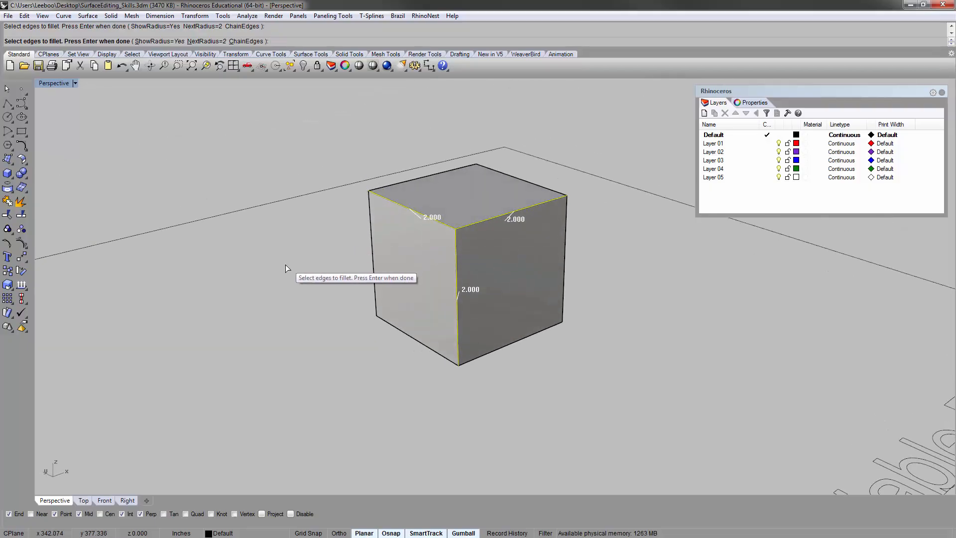
key("Return")
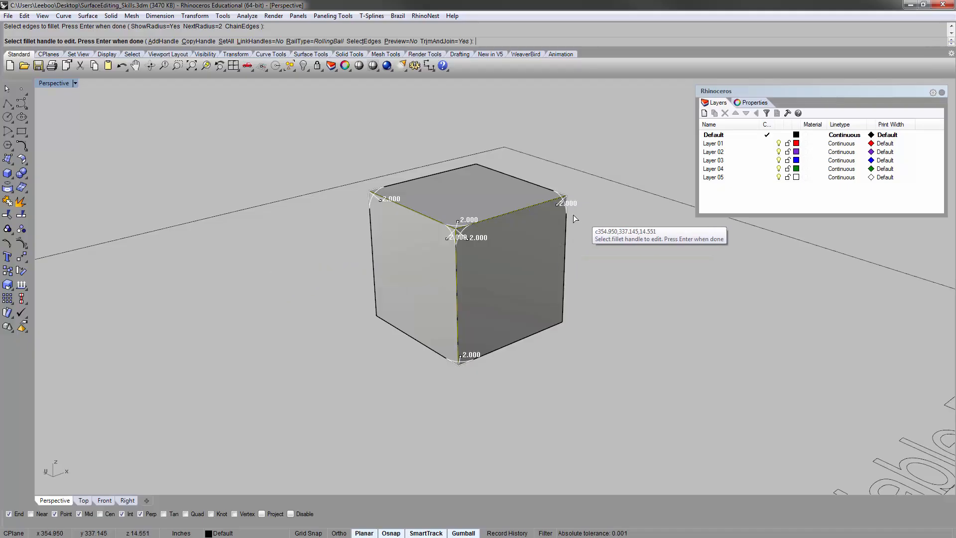
Set the fillet handle at the far end of the front face's top edge to radius 4.
scroll(553, 204, "up", 3)
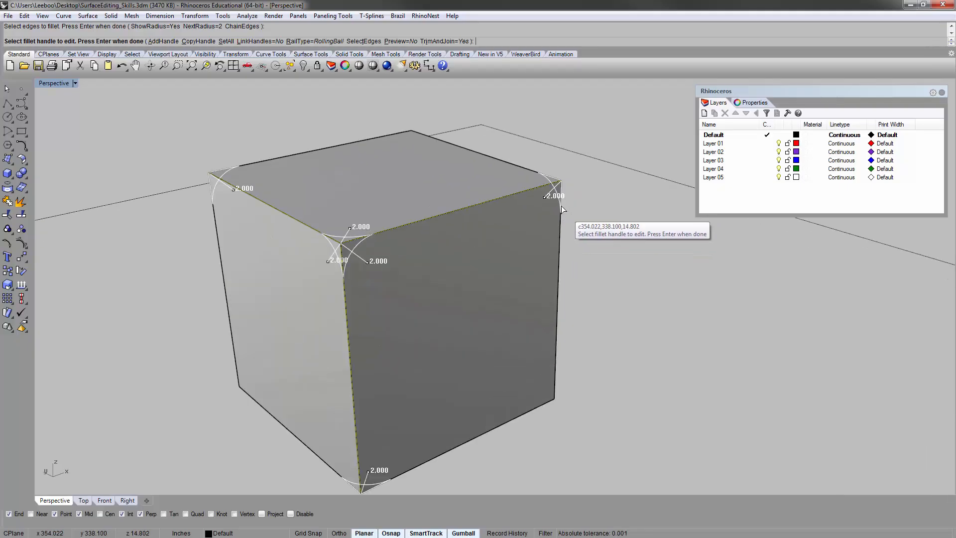
scroll(548, 189, "up", 2)
scroll(550, 202, "down", 2)
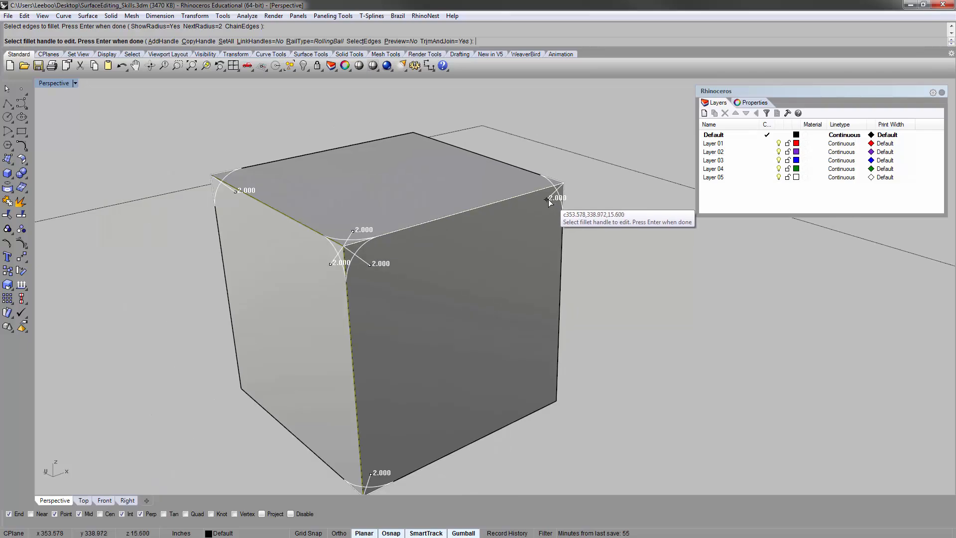
left_click(546, 197)
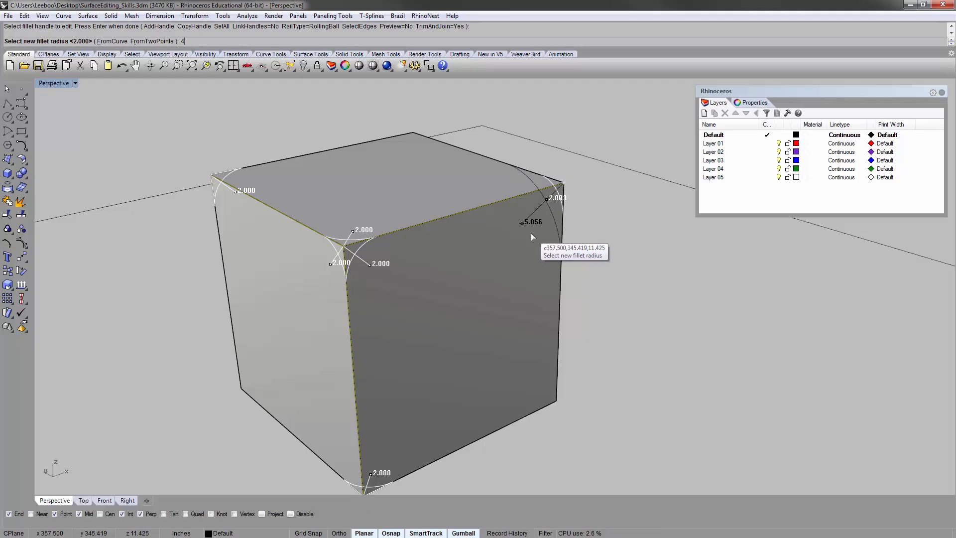
type("4")
key("Return")
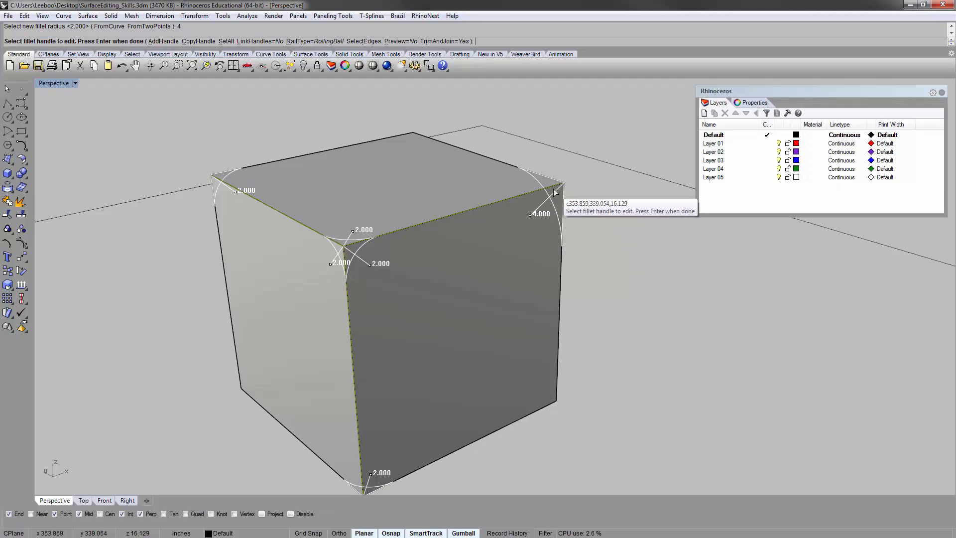
Set the fillet handle at the far end of the side face's top edge to radius 6 and finish the variable fillet.
left_click(235, 191)
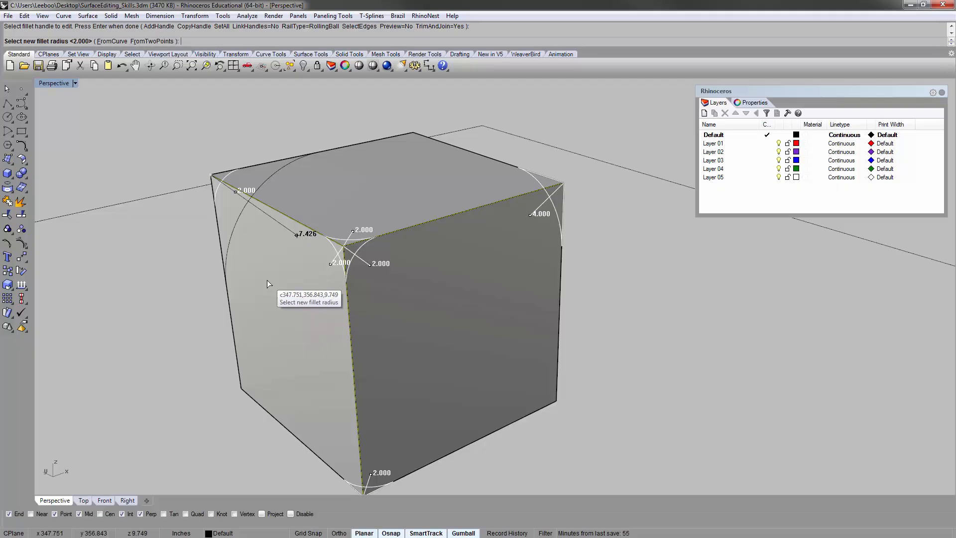
type("6")
key("Return")
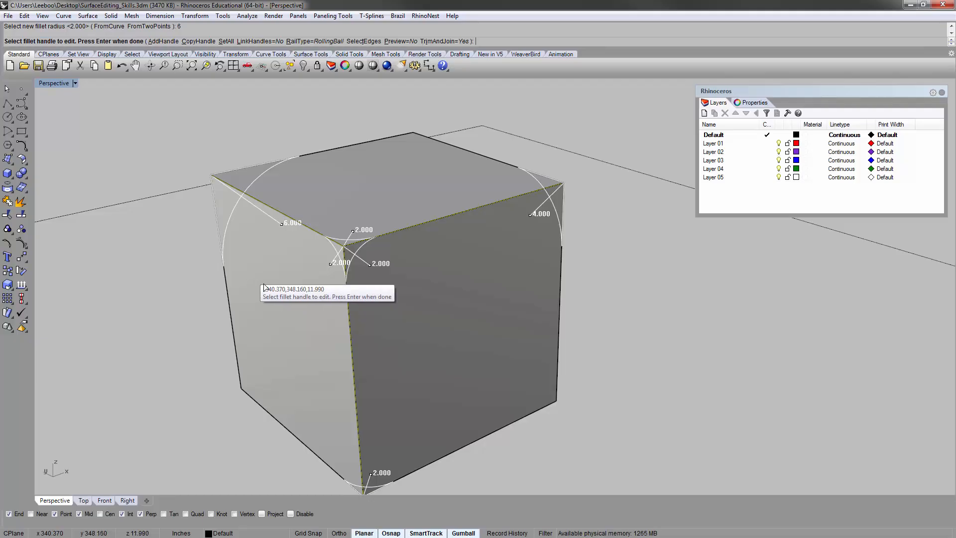
right_click_drag(330, 285, 306, 272, "shift")
scroll(337, 270, "down", 5)
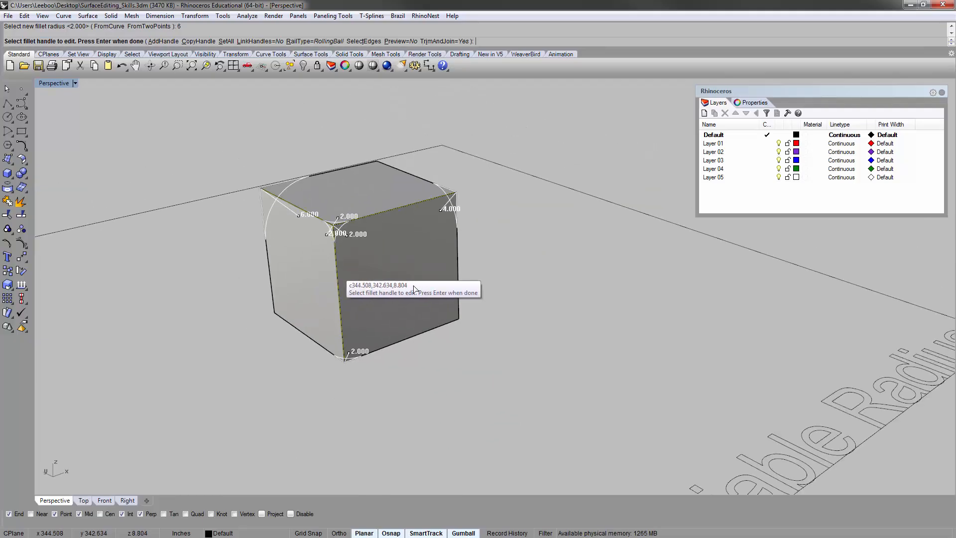
right_click(523, 280)
Inspect the variable-radius fillets and rounded corner of the box up close and from several sides.
scroll(314, 235, "up", 5)
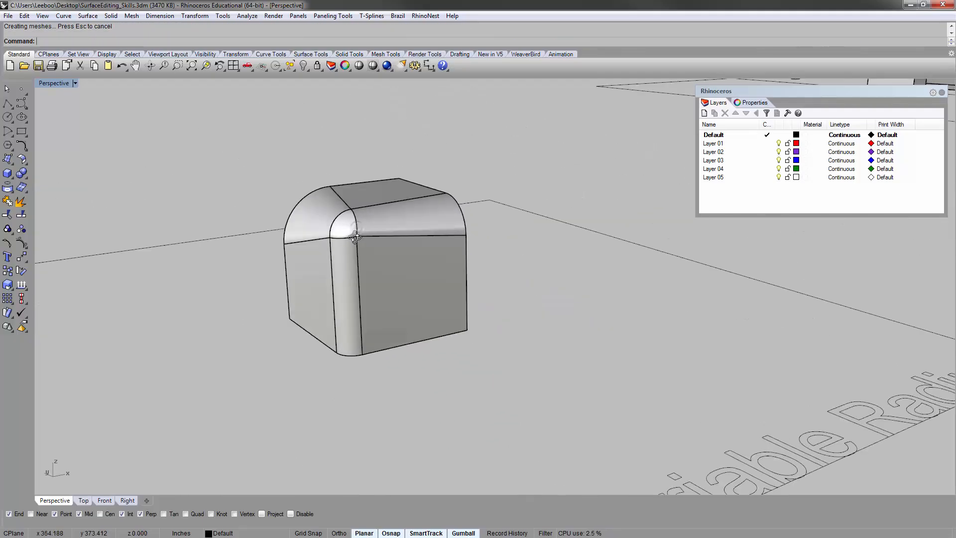
scroll(314, 235, "up", 4)
right_click_drag(315, 236, 465, 226)
scroll(465, 226, "down", 5)
right_click_drag(382, 214, 291, 235)
right_click_drag(497, 210, 492, 219)
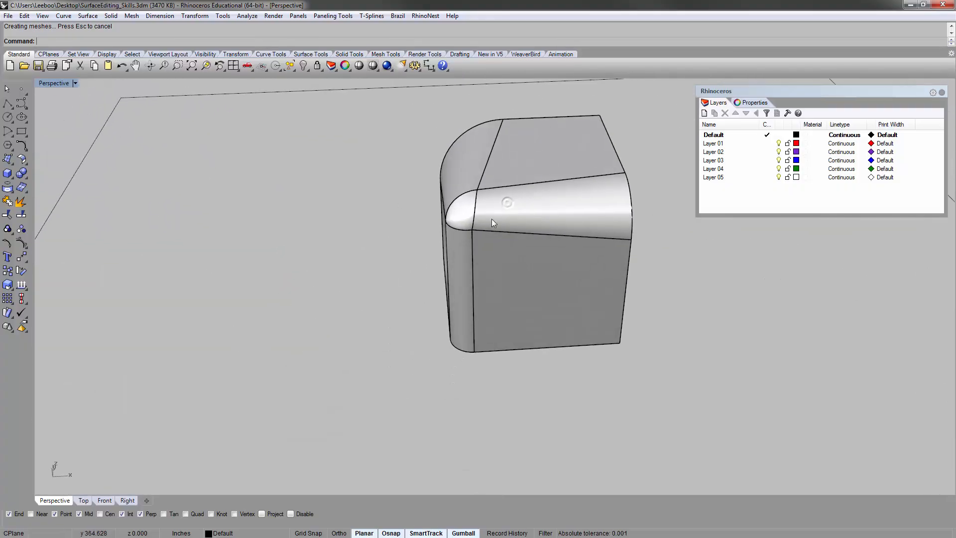
scroll(507, 208, "up", 4)
scroll(459, 202, "down", 5)
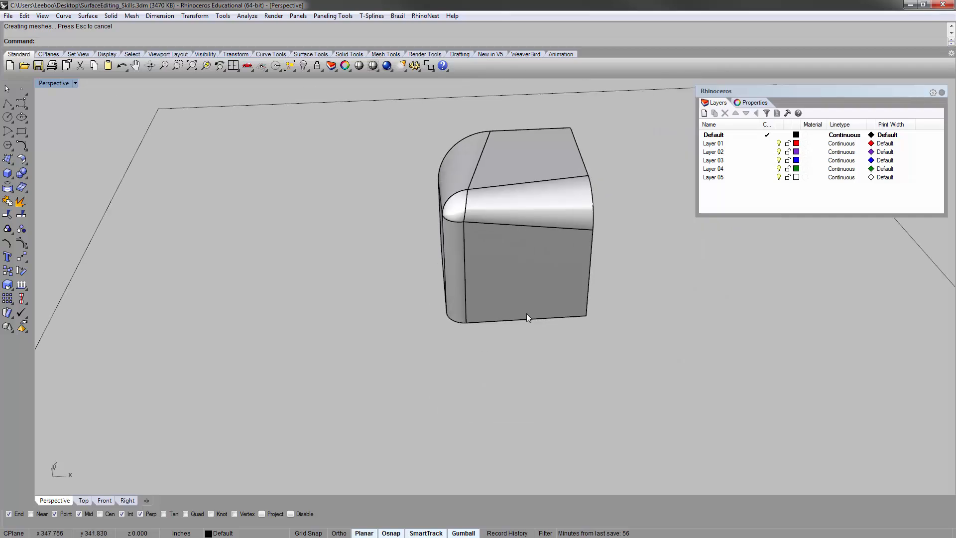
right_click_drag(437, 214, 573, 306)
scroll(441, 298, "down", 3)
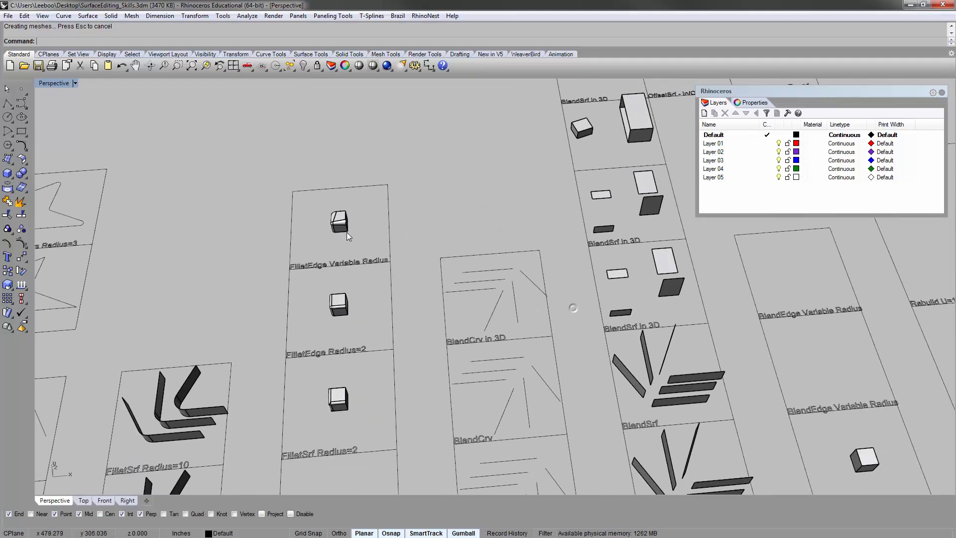
Find the BlendCrv section, zoom to its separate lines, and show them from above.
right_click_drag(636, 349, 466, 120, "shift")
scroll(329, 250, "up", 3)
right_click_drag(318, 205, 322, 242, "shift")
scroll(361, 261, "up", 7)
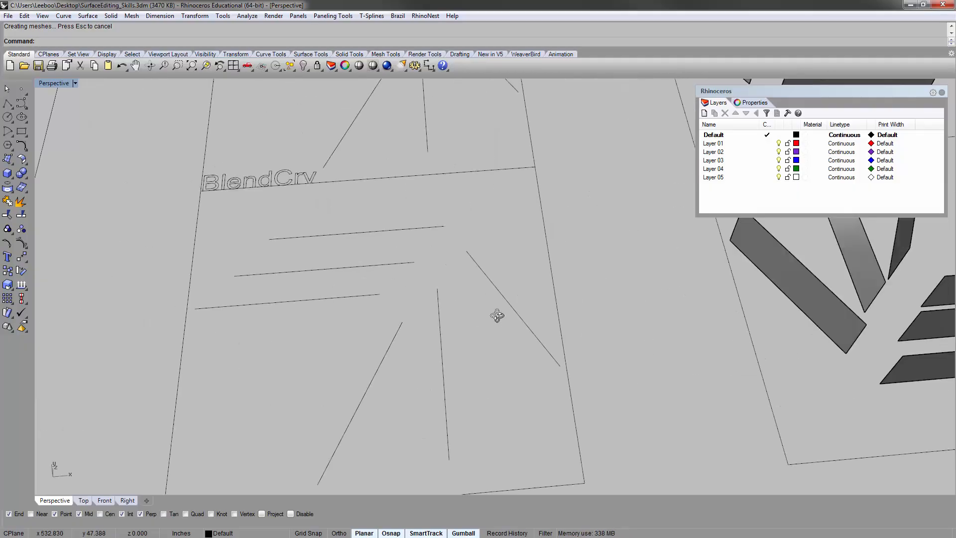
right_click_drag(497, 316, 546, 298)
left_click_drag(585, 282, 475, 127)
type("zs")
key("Return")
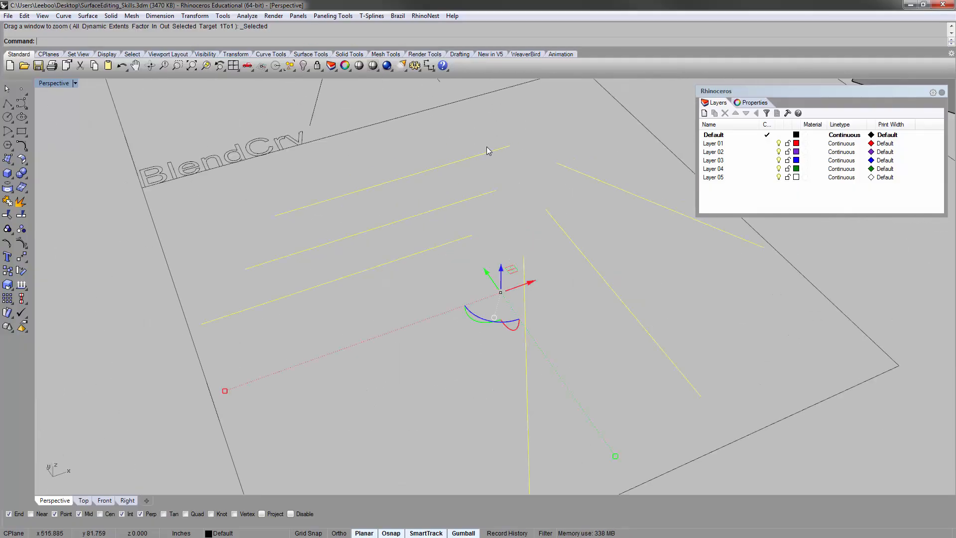
left_click(533, 141)
right_click_drag(499, 155, 383, 209)
scroll(435, 188, "down", 5)
right_click_drag(442, 197, 459, 412)
right_click_drag(436, 196, 392, 266, "shift")
Blend the lowest horizontal line to the upper end of the nearest slanted line with BlendCrv, accepting the default curve shape.
type("Bl")
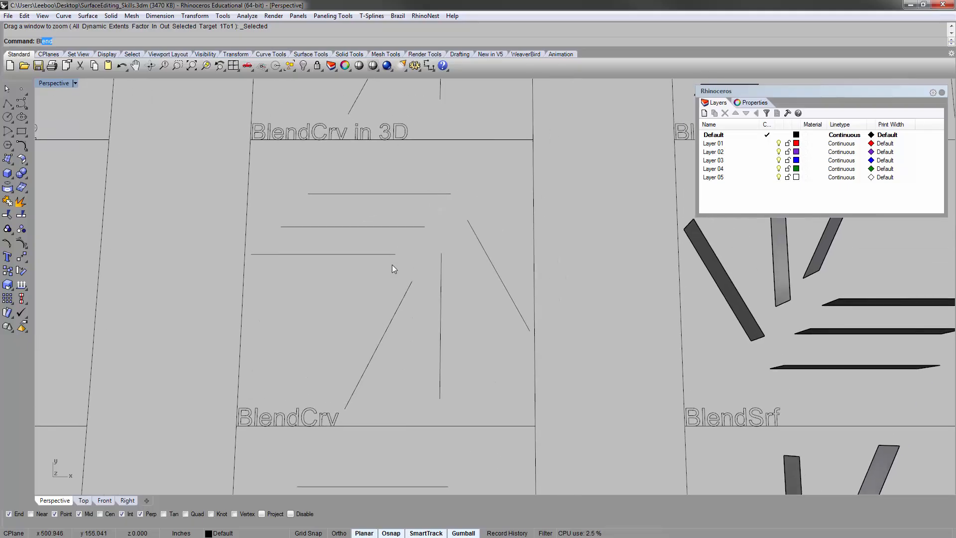
type("en")
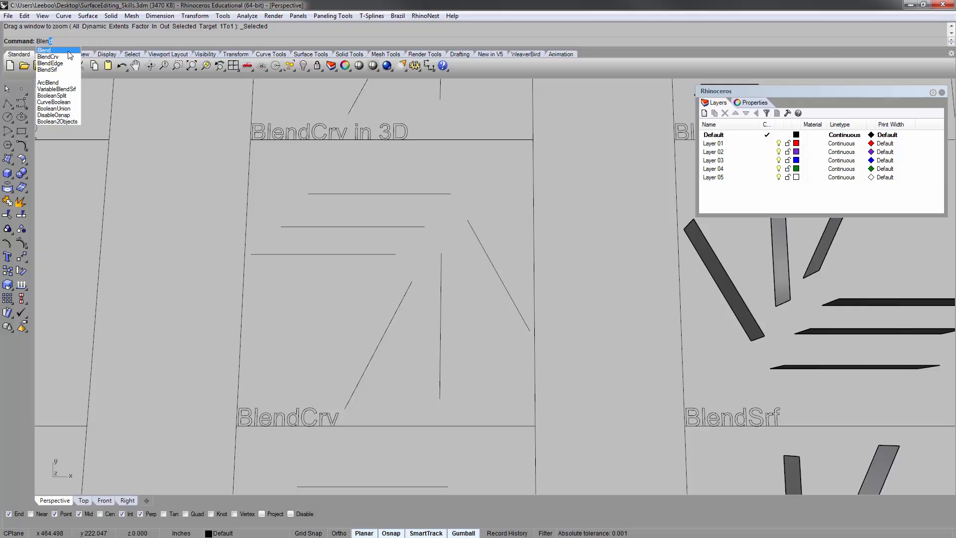
left_click(54, 57)
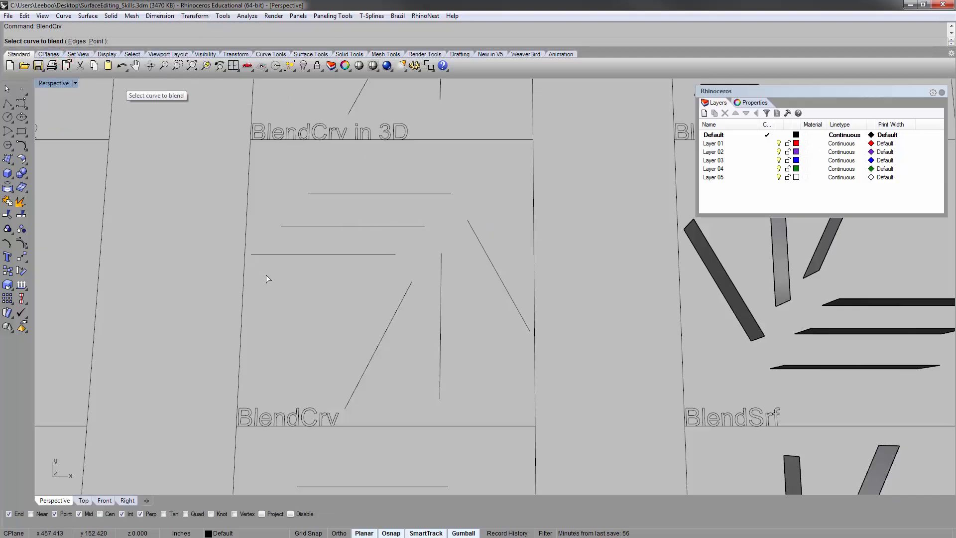
left_click(391, 253)
left_click(411, 284)
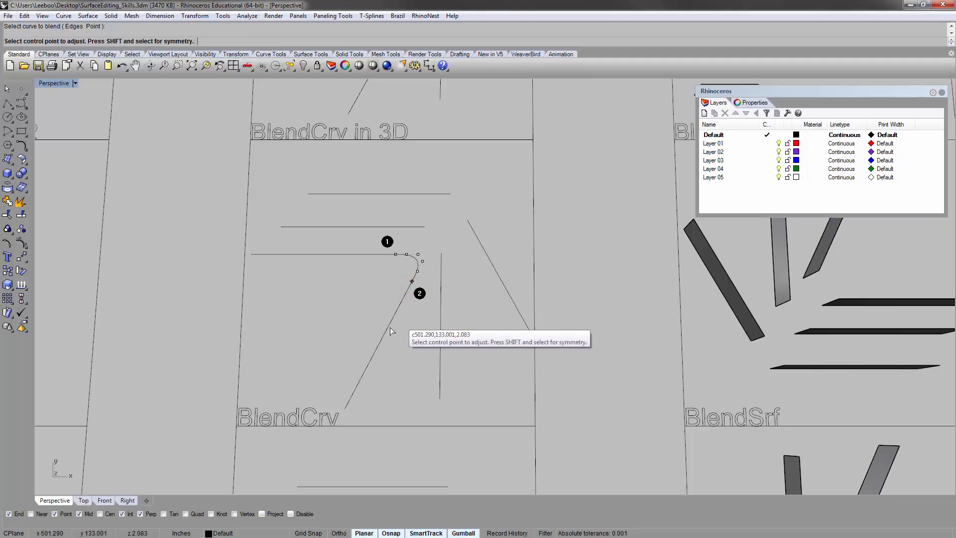
scroll(390, 331, "up", 4)
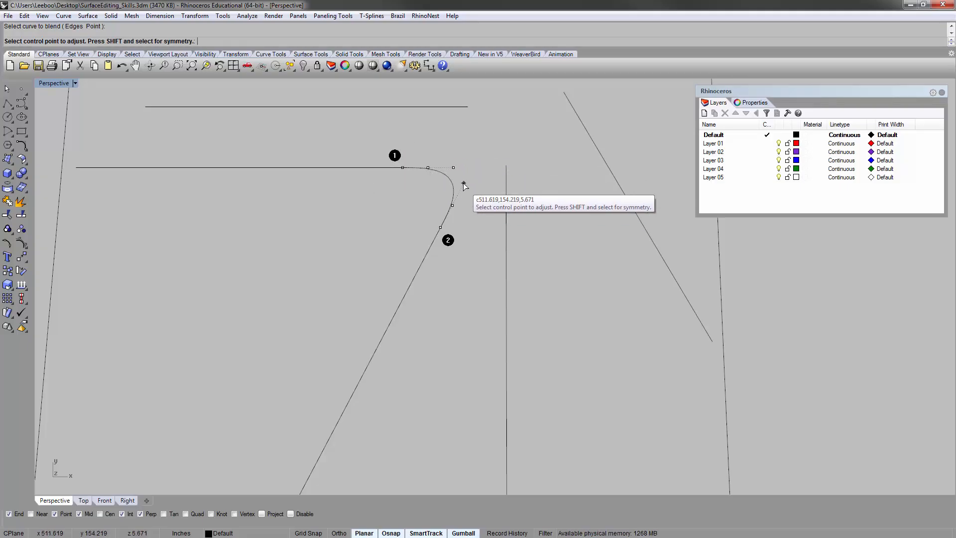
scroll(352, 248, "down", 6)
right_click(432, 187)
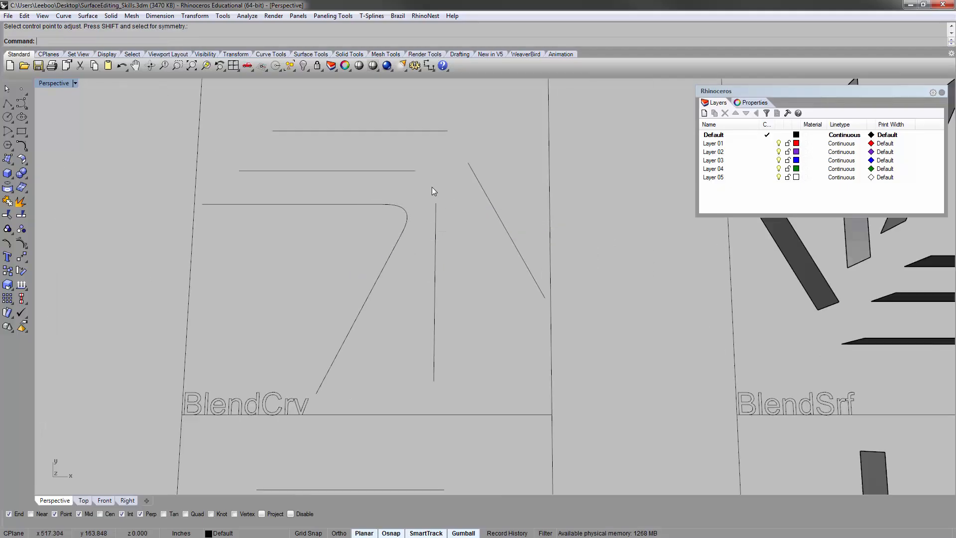
scroll(405, 202, "up", 2)
scroll(404, 201, "down", 2)
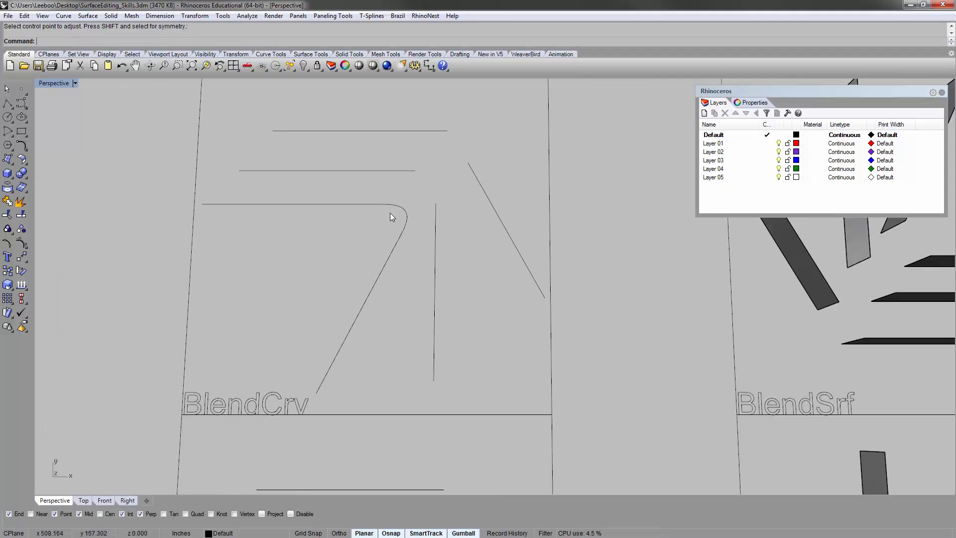
Try a BlendCrv from the far end of the lowest horizontal line to the slanted line's upper end, and cancel it.
left_click(368, 207)
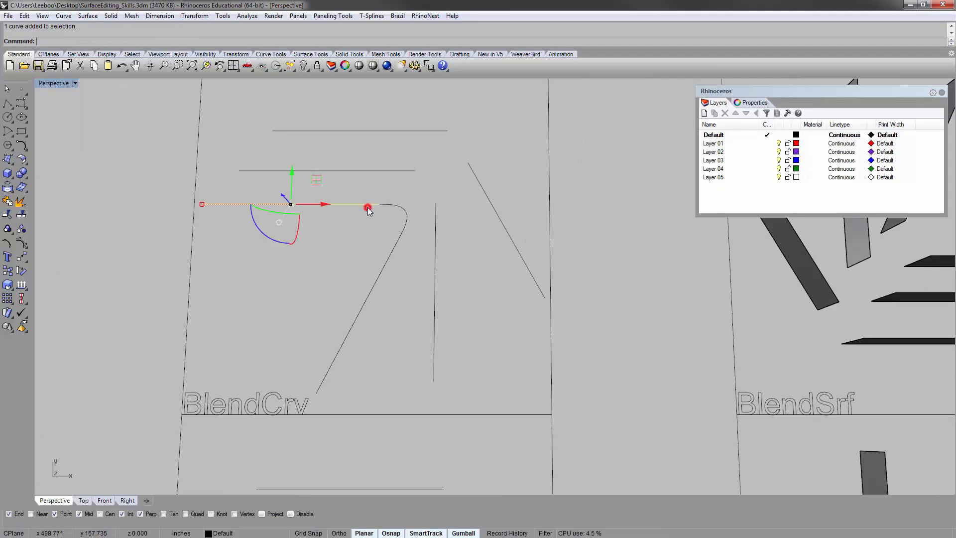
left_click(413, 188)
key("Return")
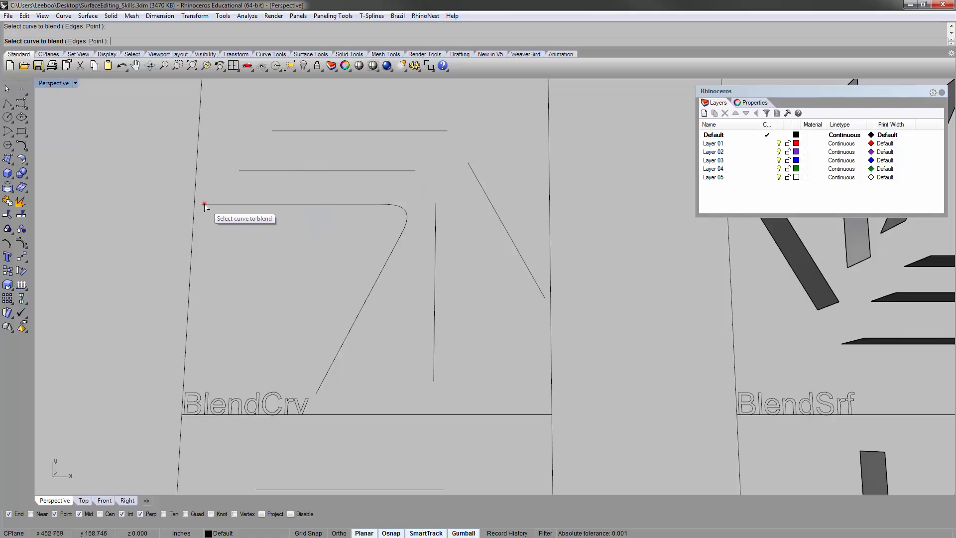
left_click(204, 204)
left_click(400, 237)
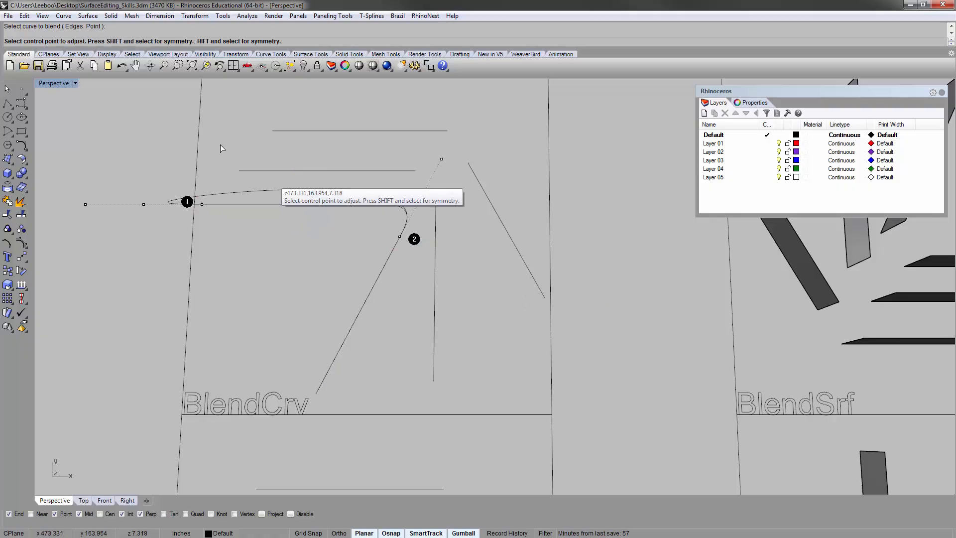
scroll(164, 202, "up", 3)
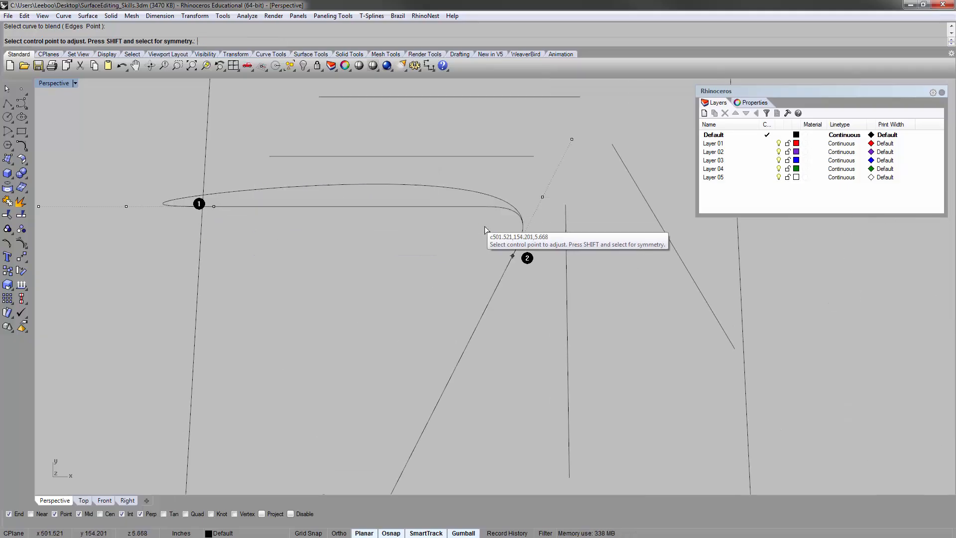
scroll(331, 275, "down", 3)
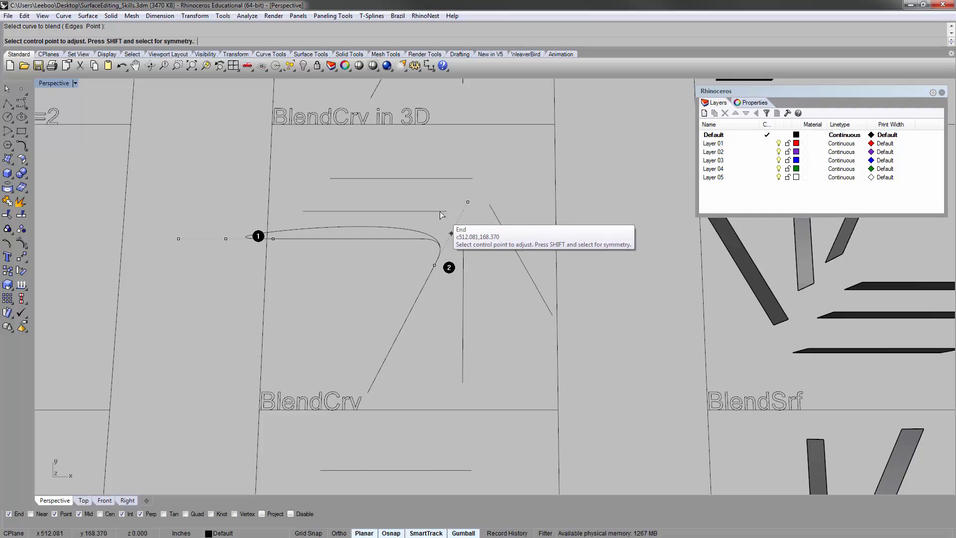
key("Escape")
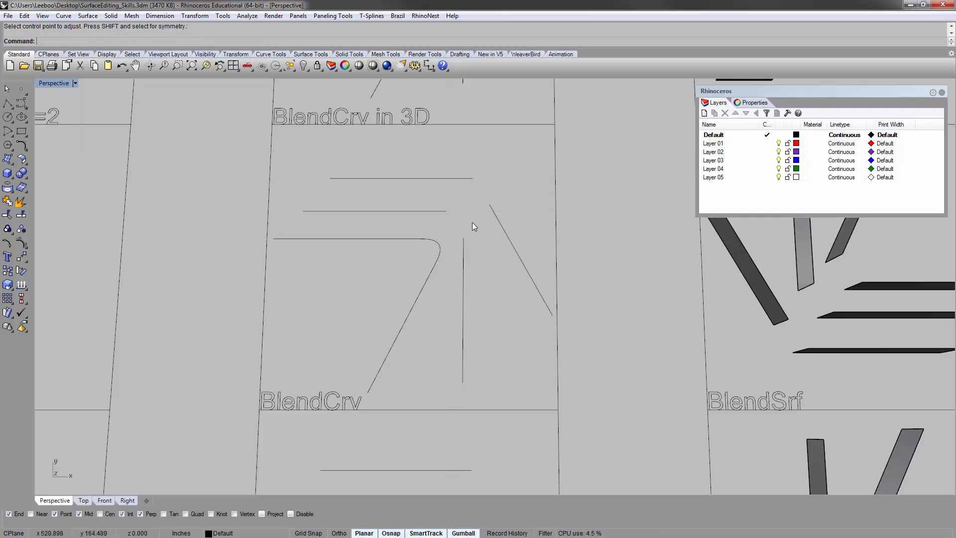
Blend the middle horizontal line to the upper end of the vertical line with BlendCrv, accepting the default curve shape.
right_click_drag(472, 222, 418, 245, "shift")
scroll(411, 252, "up", 5)
key("space")
left_click(400, 232)
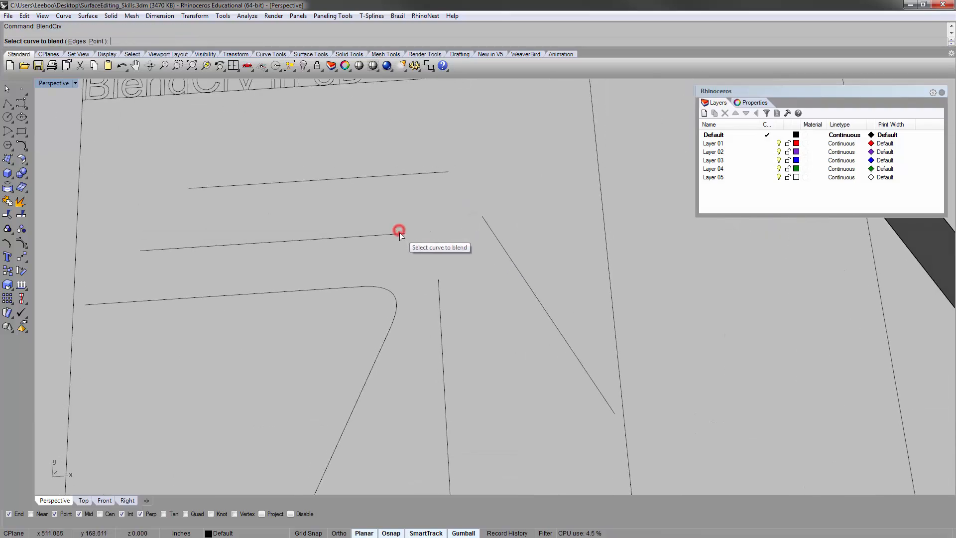
left_click(440, 279)
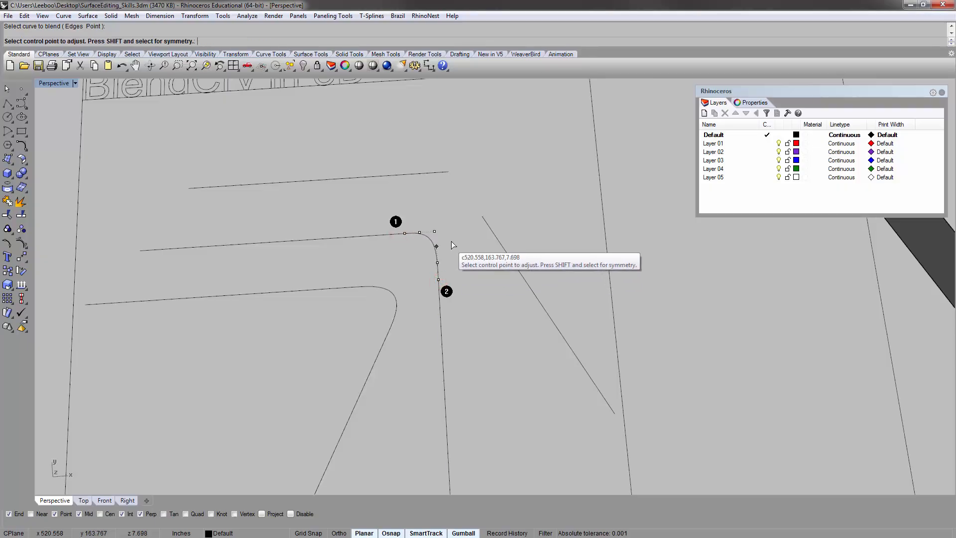
scroll(452, 244, "up", 3)
scroll(427, 252, "down", 4)
key("space")
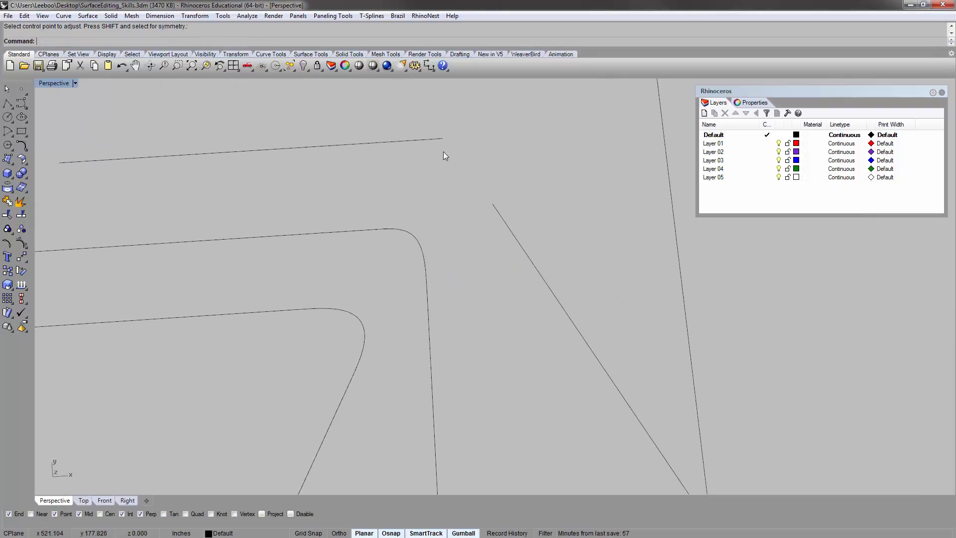
Try a BlendCrv from the top horizontal line to the outer slanted line's upper end, pulling both control points at the horizontal end outward.
key("space")
left_click(440, 141)
left_click(494, 208)
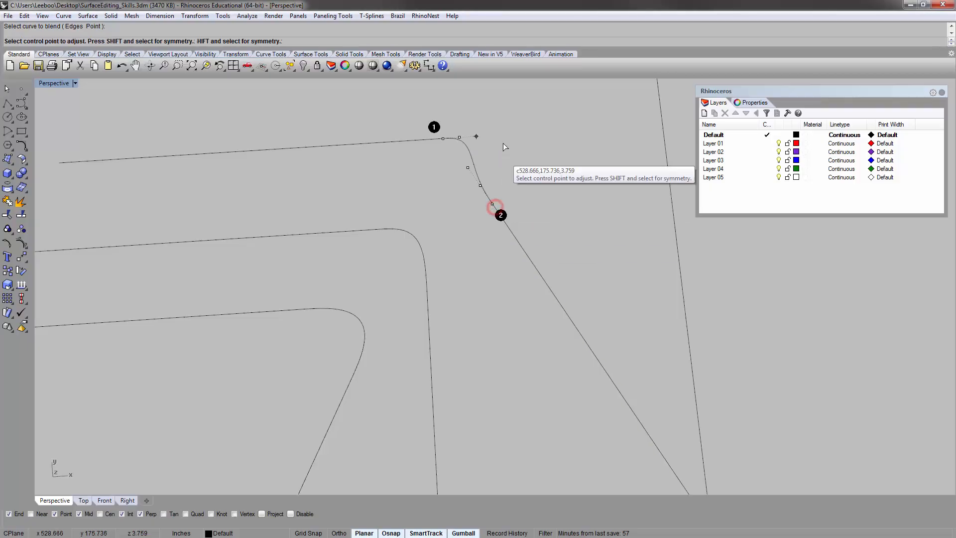
left_click(477, 136)
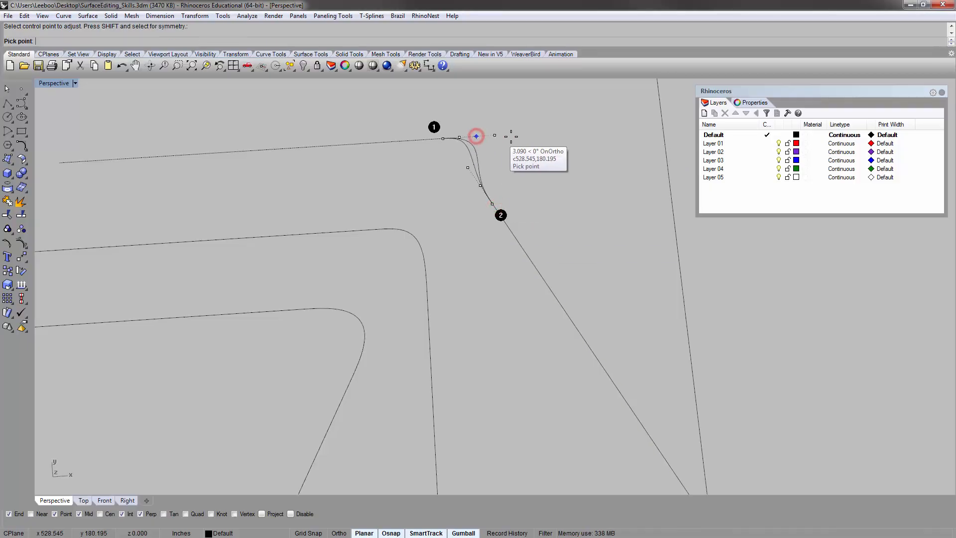
left_click(539, 134)
left_click(458, 138)
left_click(495, 134)
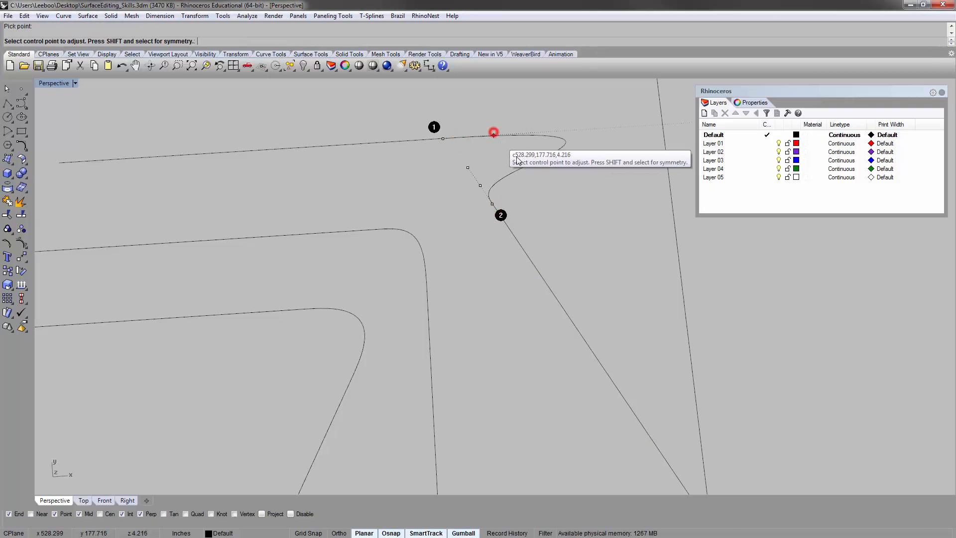
Try repositioning the blend's two inner control points at its second end along the slanted line's direction.
left_click(468, 167)
left_click(463, 159)
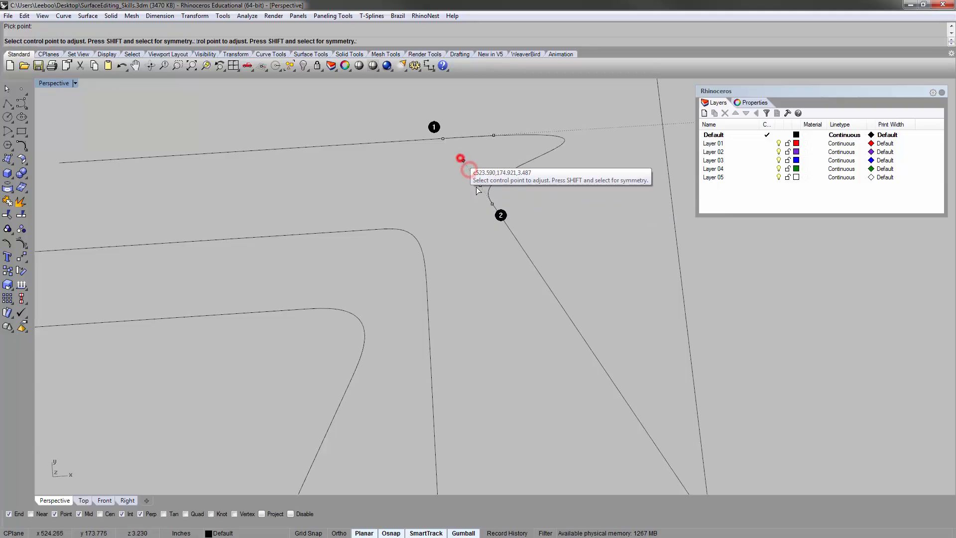
left_click(480, 186)
left_click(473, 175)
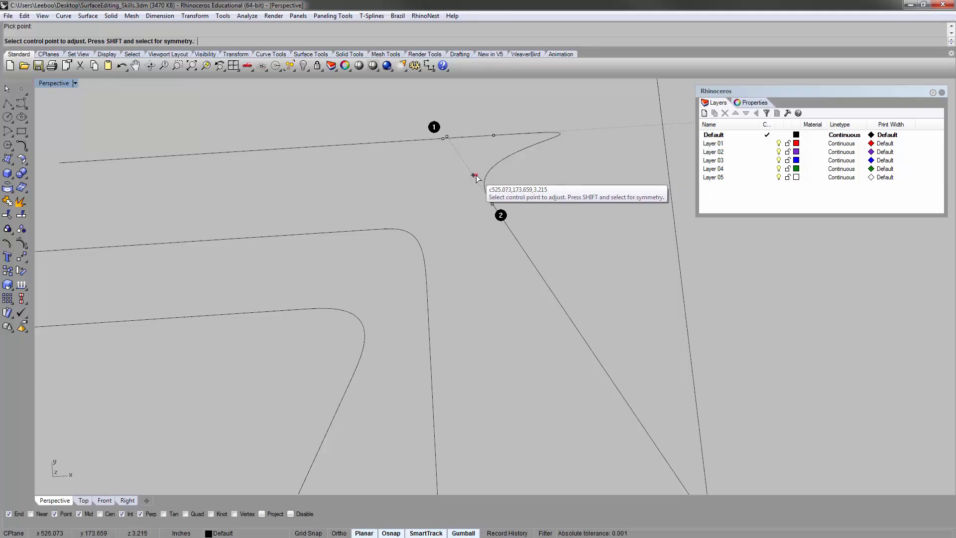
left_click(476, 175)
left_click(482, 187)
left_click(468, 167)
left_click(479, 185)
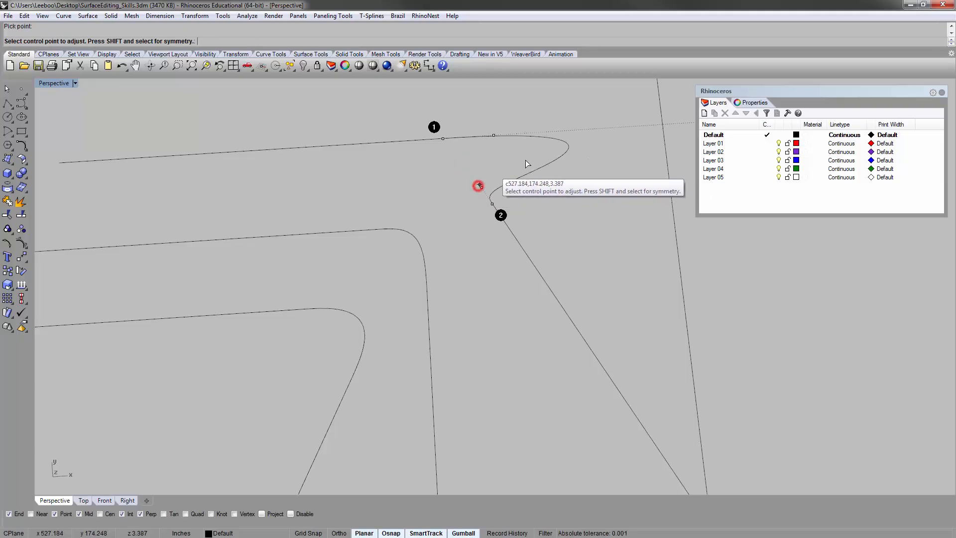
Try sliding the blend's end point along the slanted line, and cancel the whole blend.
scroll(491, 194, "up", 5)
left_click(475, 194)
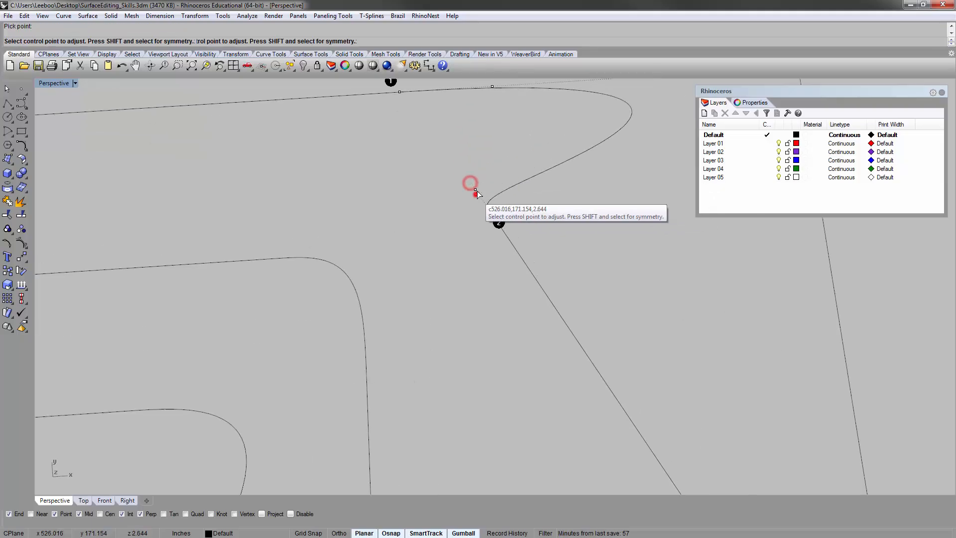
left_click(489, 211)
left_click(493, 218)
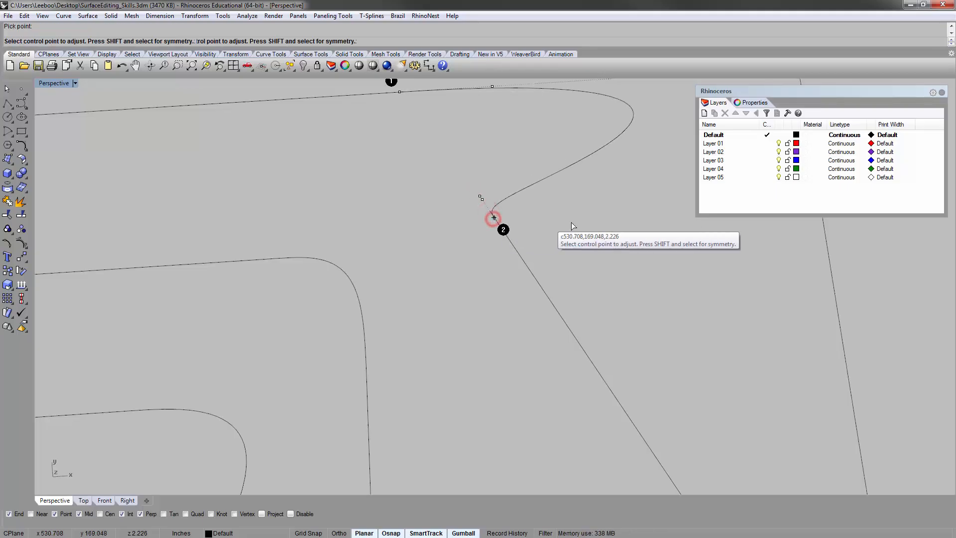
left_click(495, 218)
left_click(489, 208)
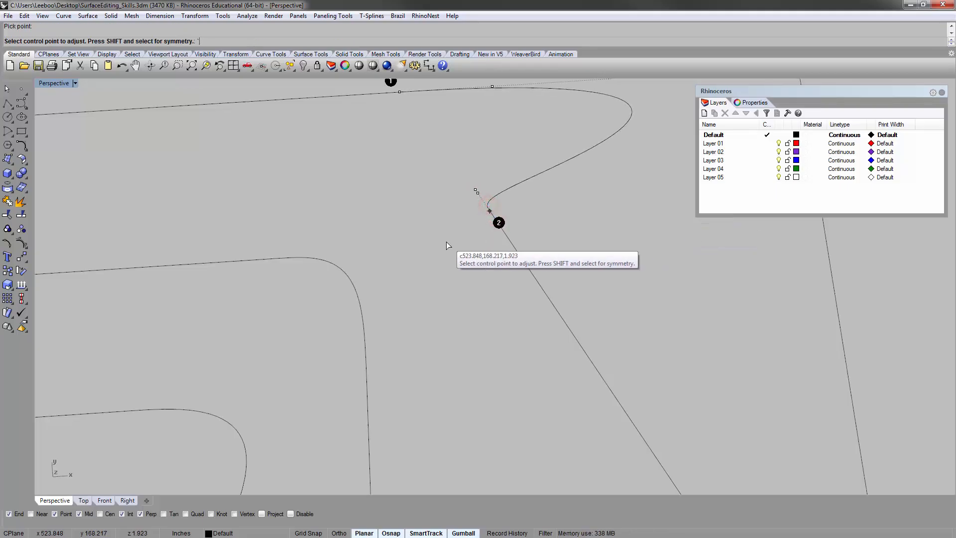
scroll(444, 237, "down", 8)
key("Escape")
key("space")
left_click(422, 187)
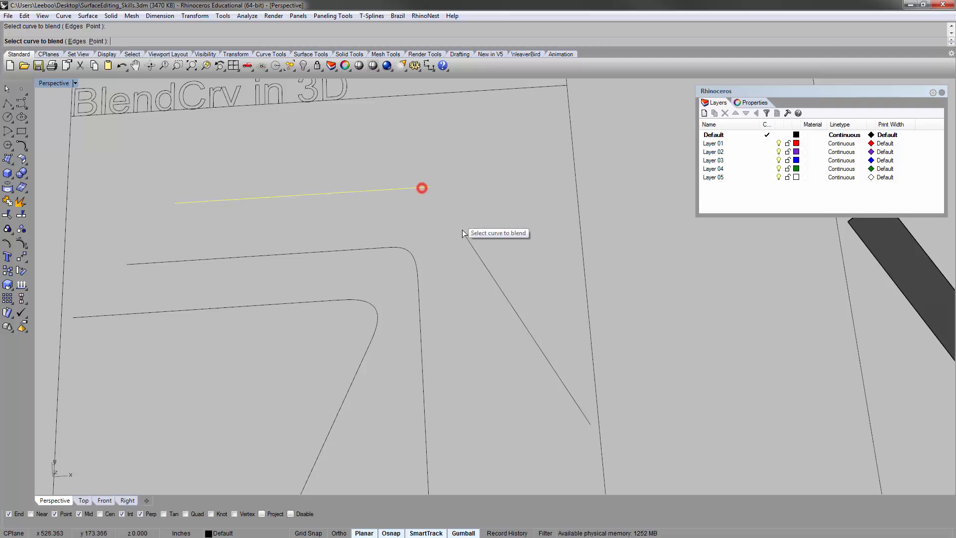
left_click(464, 235)
key("Escape")
Blend the top horizontal line to the outer slanted line's upper end with BlendCrv, pulling the outermost control point at the horizontal end outward.
key("space")
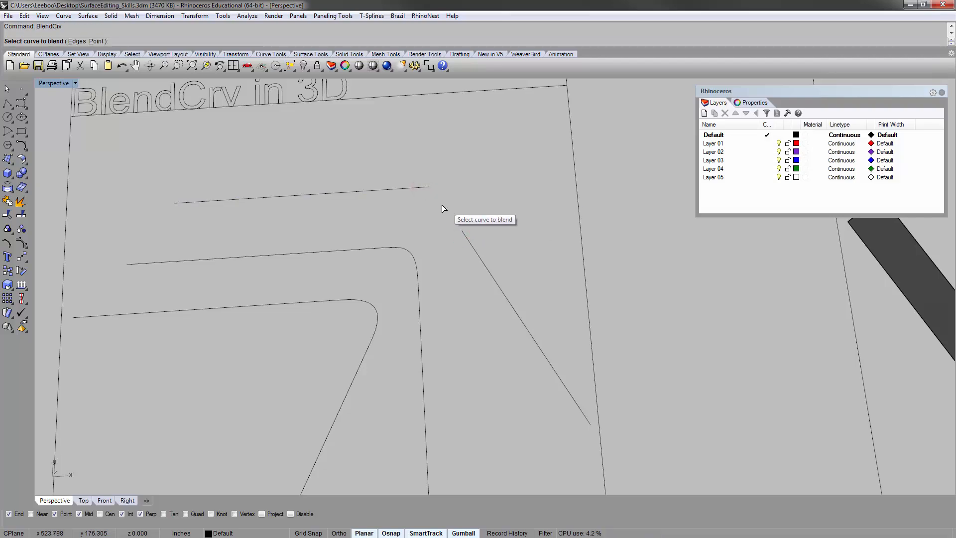
left_click(431, 189)
left_click(464, 232)
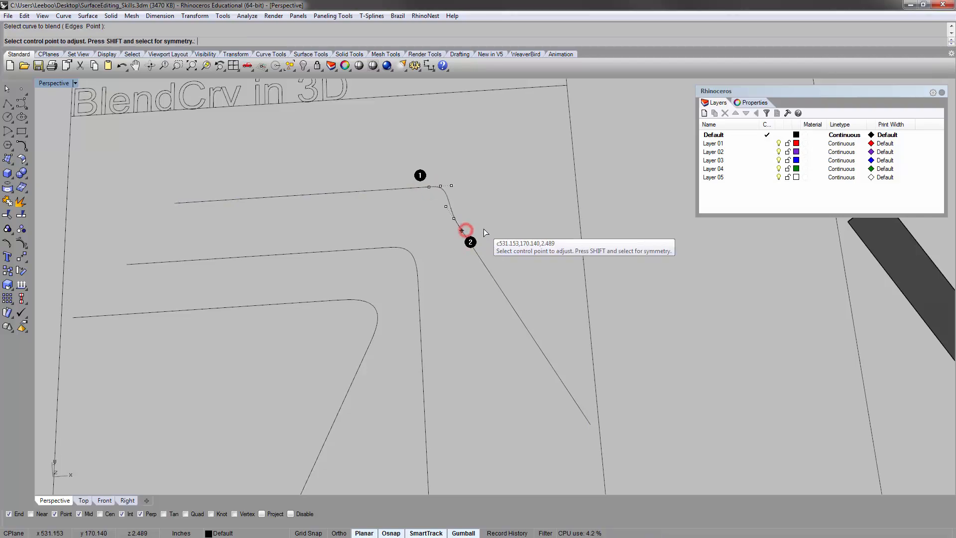
scroll(459, 190, "up", 5)
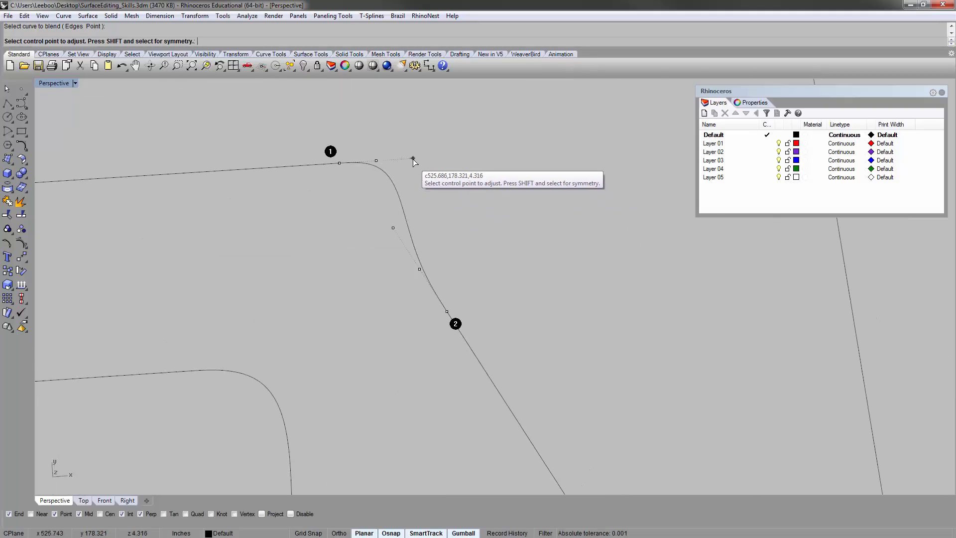
left_click(414, 158)
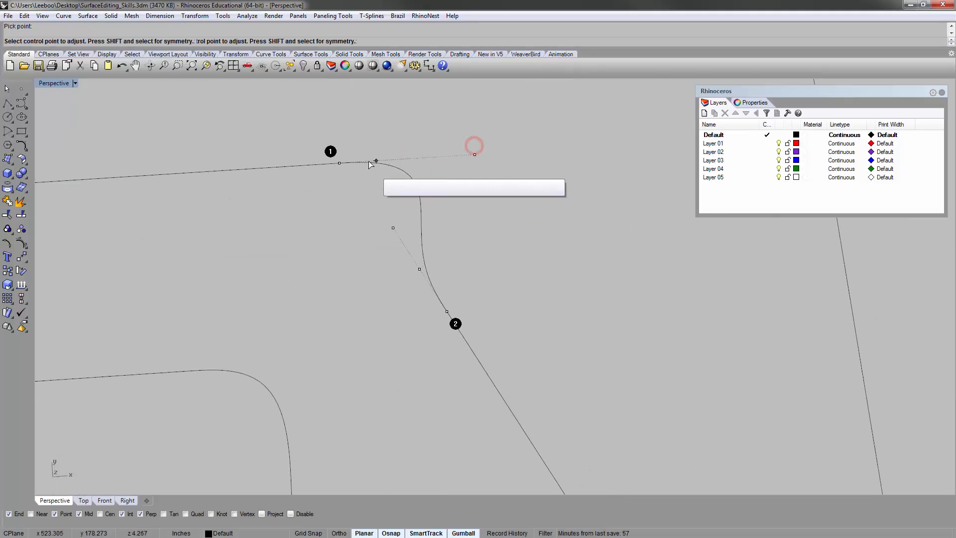
left_click(393, 158)
scroll(492, 232, "down", 4)
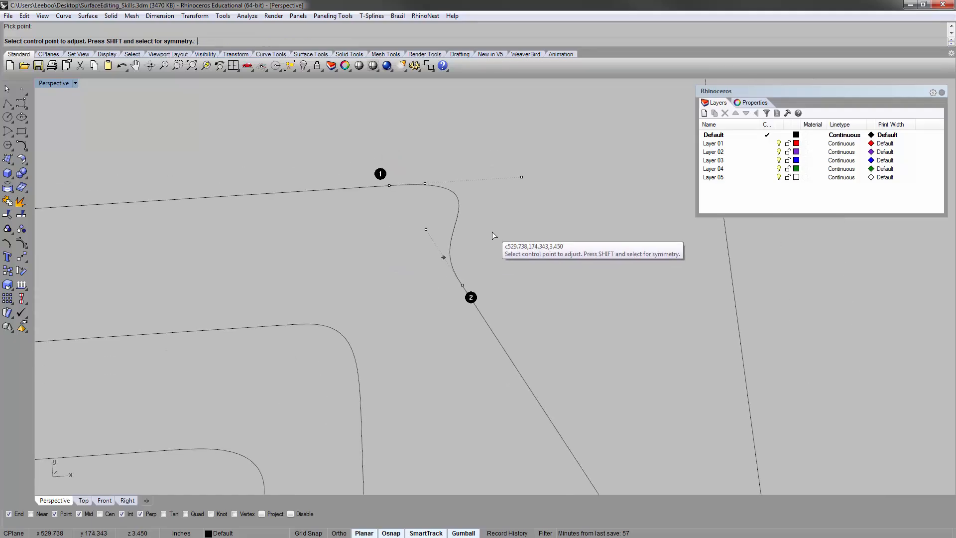
key("Return")
scroll(492, 232, "down", 3)
scroll(503, 244, "down", 6)
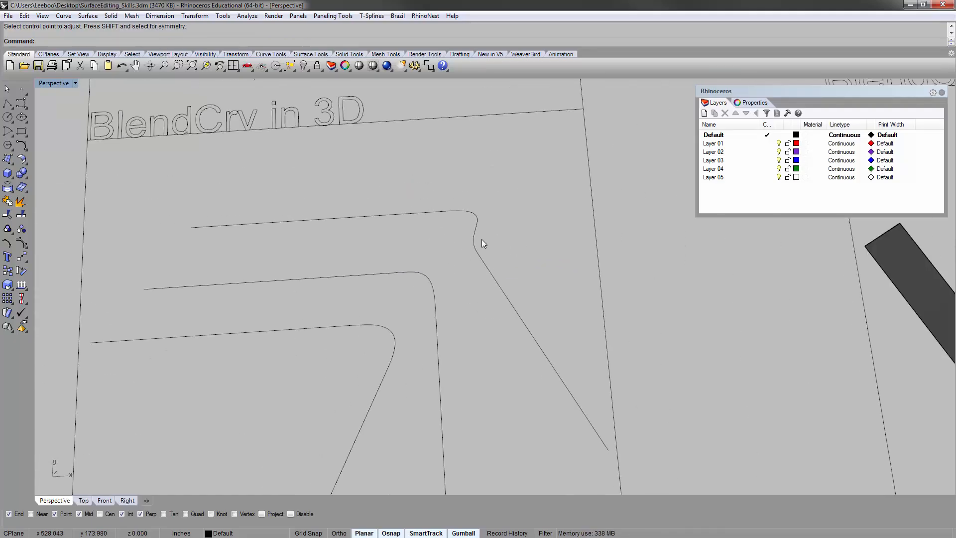
Find the BlendCrv in 3D section and examine its separate lines from an oblique angle.
right_click_drag(455, 187, 447, 220, "shift")
right_click_drag(420, 402, 479, 342)
right_click_drag(402, 272, 469, 343, "shift")
right_click_drag(362, 298, 401, 304)
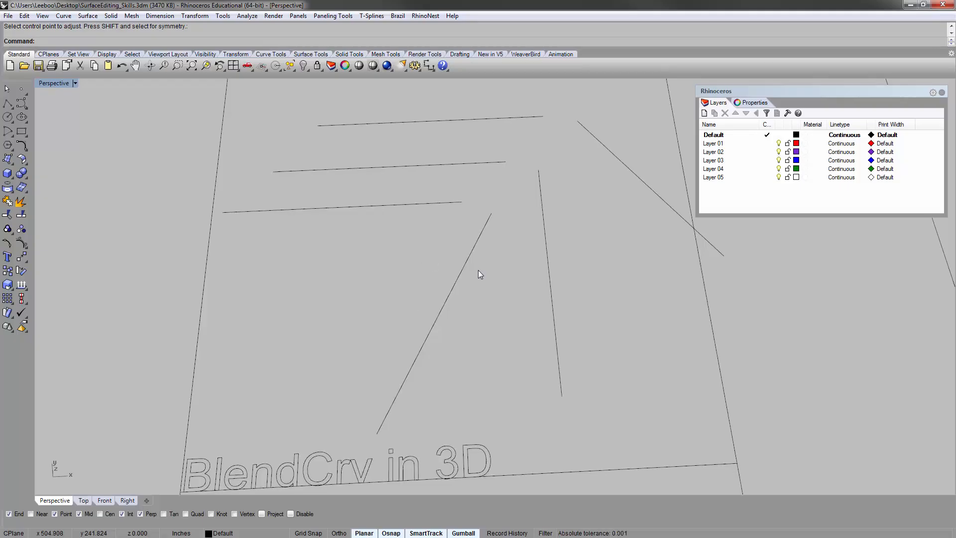
left_click(467, 260)
left_click(548, 255)
left_click(614, 187)
right_click_drag(614, 187, 440, 339)
right_click_drag(440, 244, 458, 288)
Blend the parallel line nearest the BlendCrv in 3D label to the nearest slanted line, accepting the default curve shape.
right_click(456, 293)
left_click(449, 269)
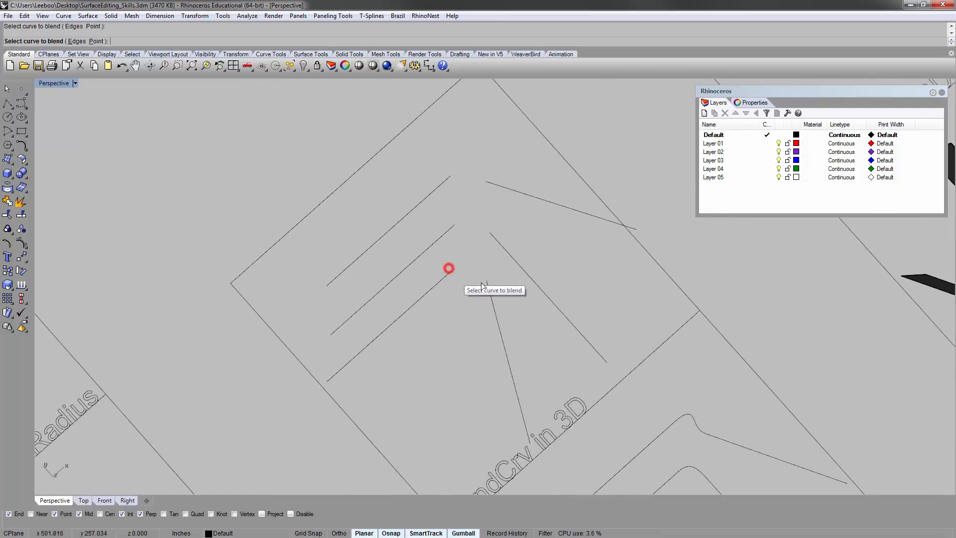
left_click(489, 287)
right_click(467, 293)
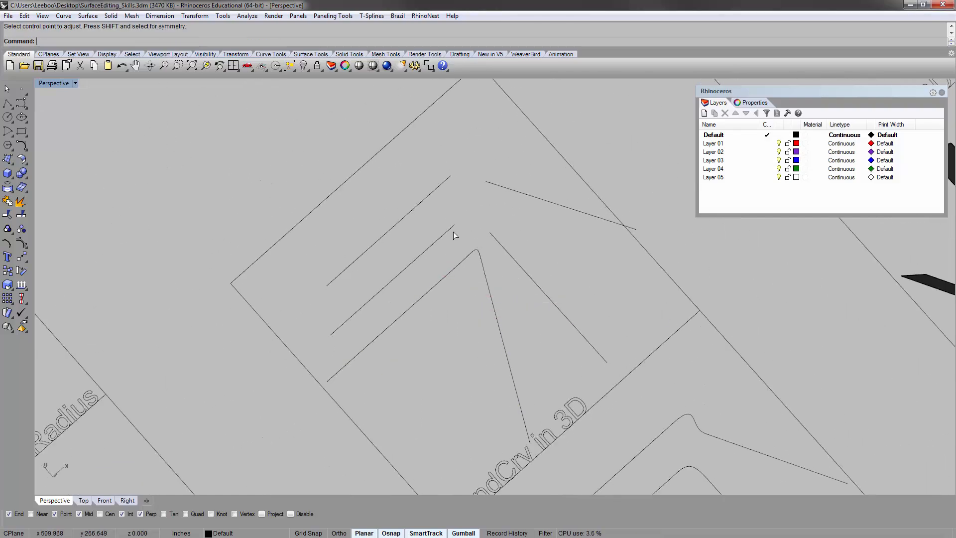
Blend the middle parallel line to the near end of the middle facing line with BlendCrv, accepting the default curve shape.
right_click(453, 232)
left_click(454, 229)
left_click(493, 235)
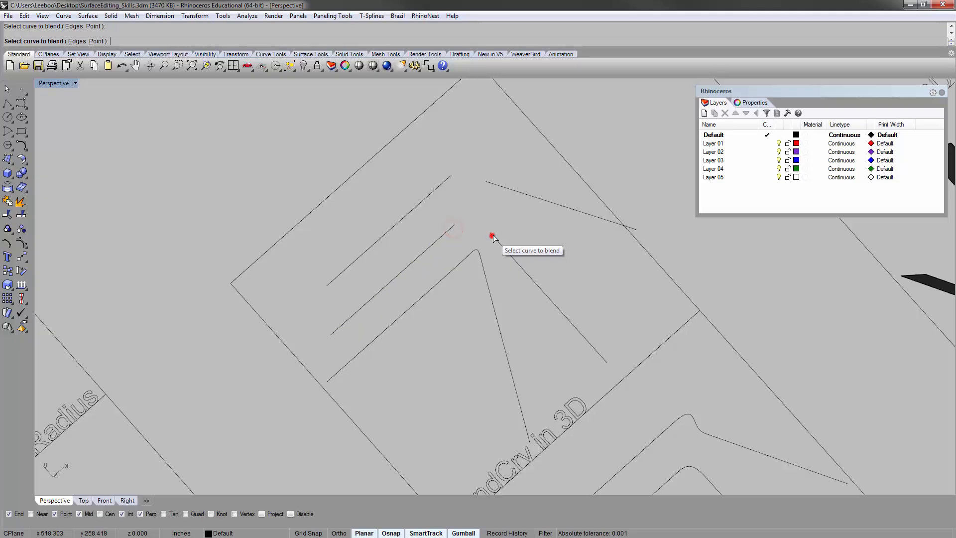
right_click(451, 189)
Blend the outermost parallel line to the near end of the outer facing line with BlendCrv, accepting the default curve shape.
right_click(447, 180)
left_click(446, 180)
left_click(487, 182)
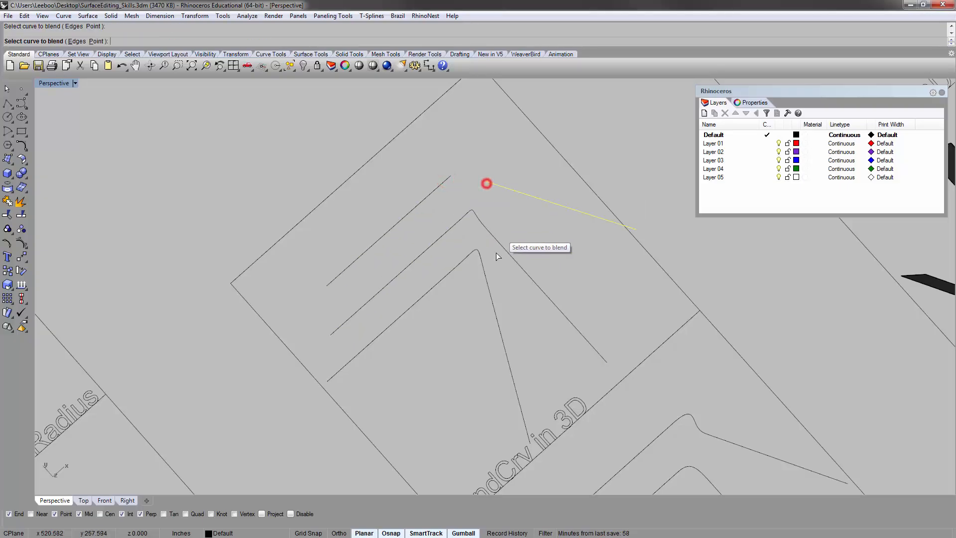
right_click(442, 313)
Examine the three 3D blend curves from low and oblique angles, and clear the curve selection.
scroll(487, 241, "up", 5)
right_click_drag(480, 248, 538, 304)
right_click_drag(348, 356, 325, 295)
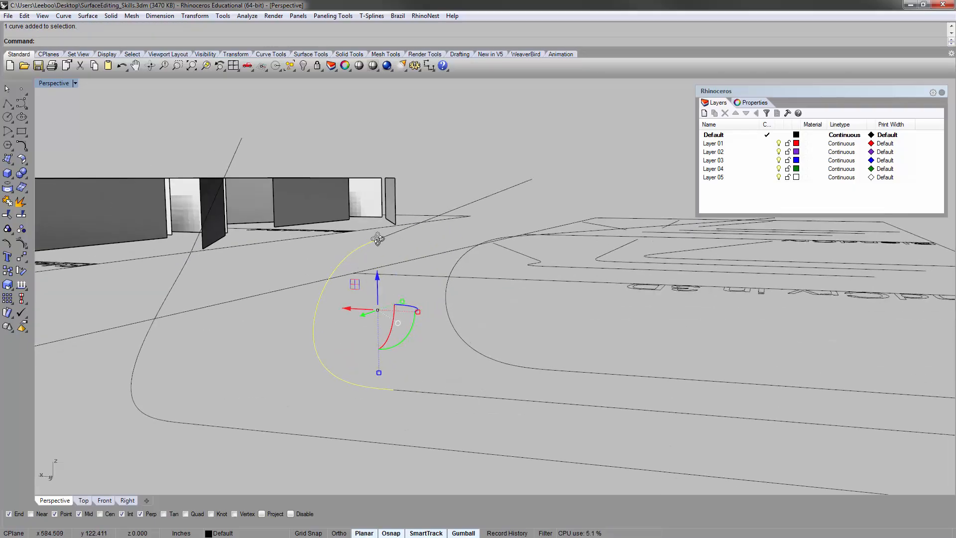
right_click_drag(378, 239, 361, 251)
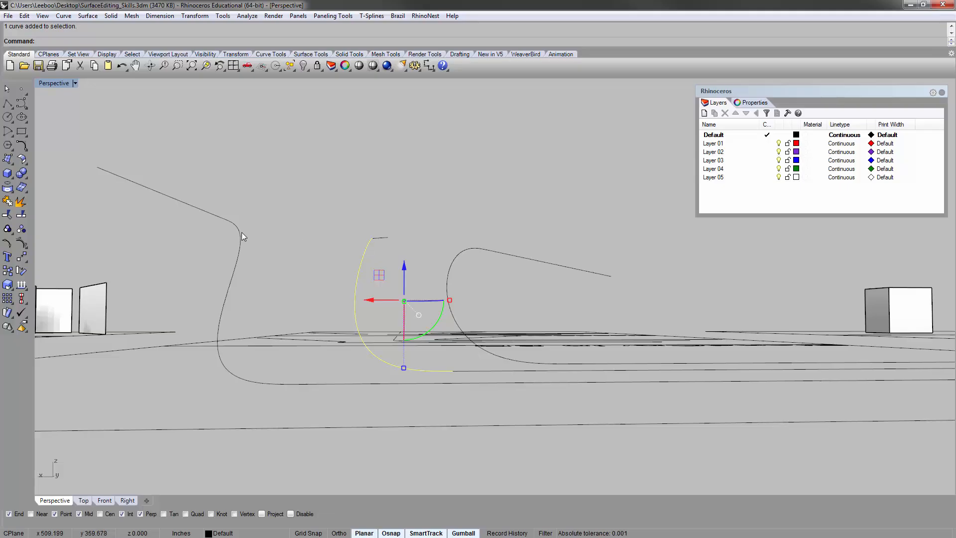
right_click_drag(225, 217, 284, 316)
left_click(283, 317)
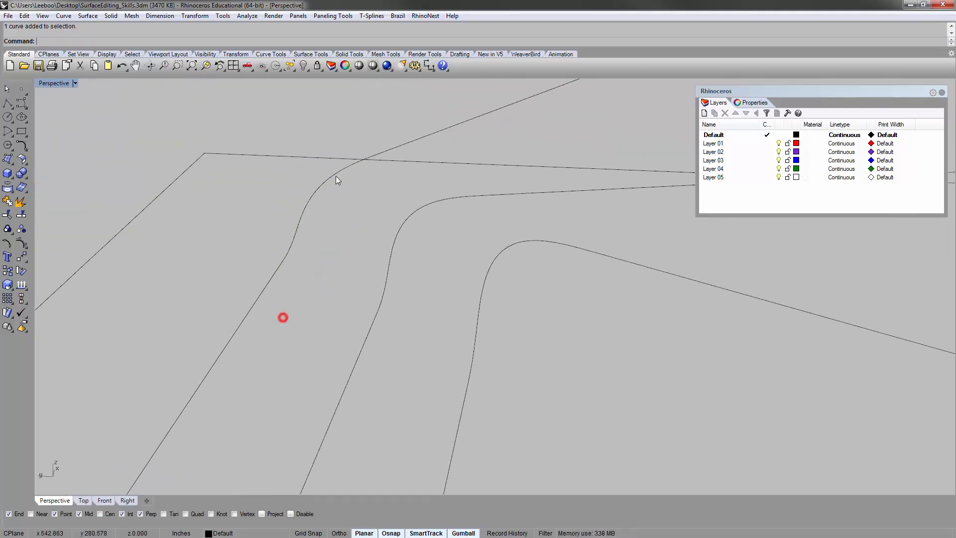
Try another BlendCrv between the outermost pair of 3D lines, pulling the second end's outer control point outward, and cancel it.
scroll(324, 205, "down", 4)
right_click_drag(324, 205, 312, 220)
key("space")
left_click(314, 207)
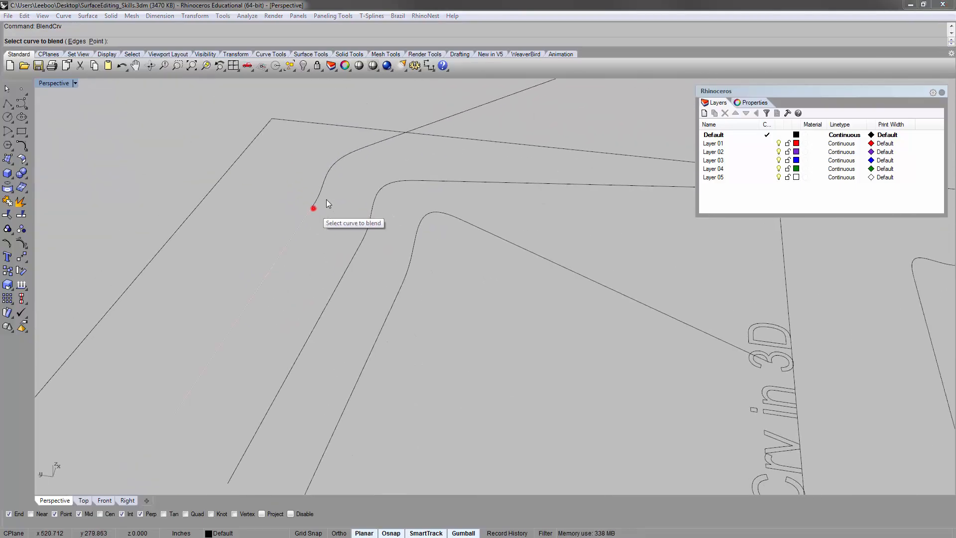
left_click(284, 264)
left_click(308, 216)
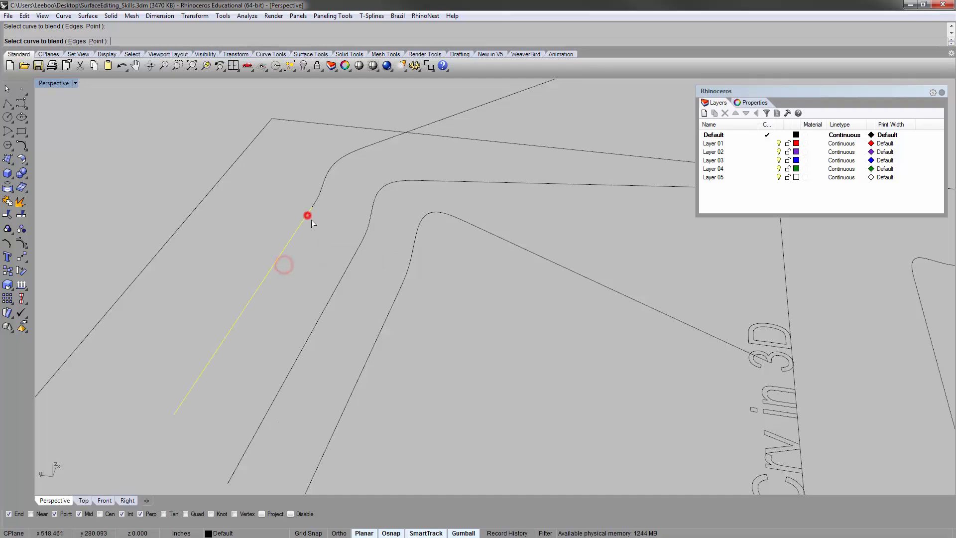
left_click(396, 135)
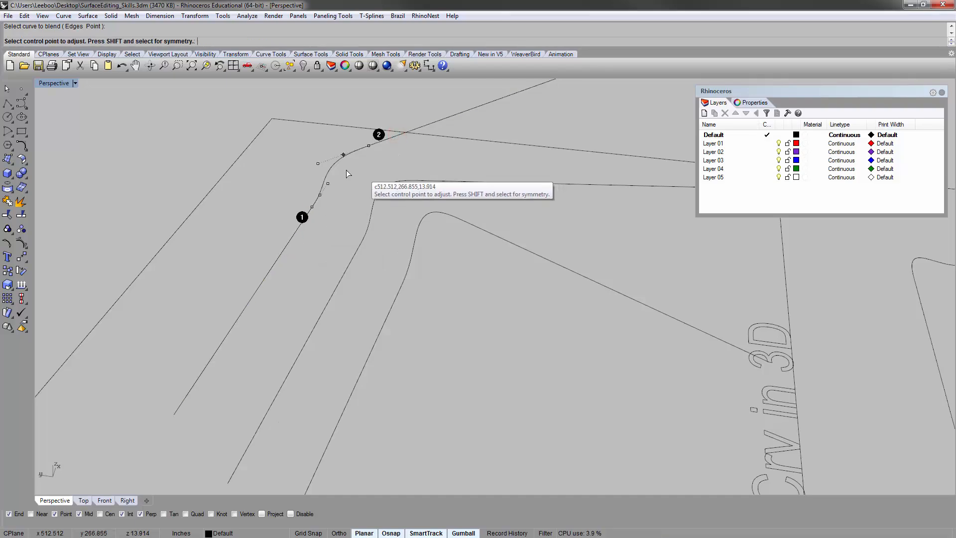
left_click(319, 162)
left_click(263, 181)
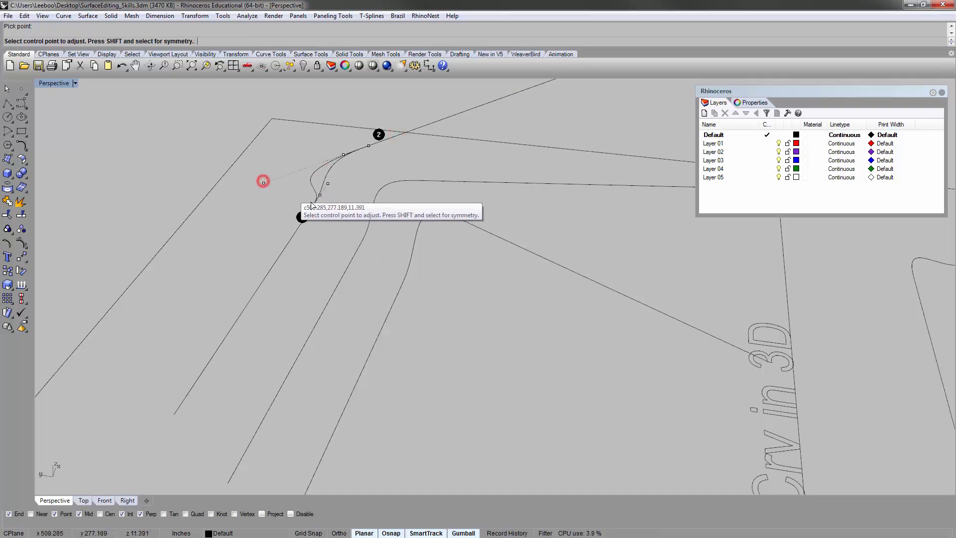
right_click_drag(263, 181, 220, 284)
key("Escape")
Find the BlendSrf section and examine its separate upright surfaces from an oblique angle.
scroll(254, 266, "down", 9)
right_click_drag(409, 244, 491, 359)
scroll(405, 299, "down", 12)
scroll(510, 418, "up", 9)
scroll(479, 353, "down", 7)
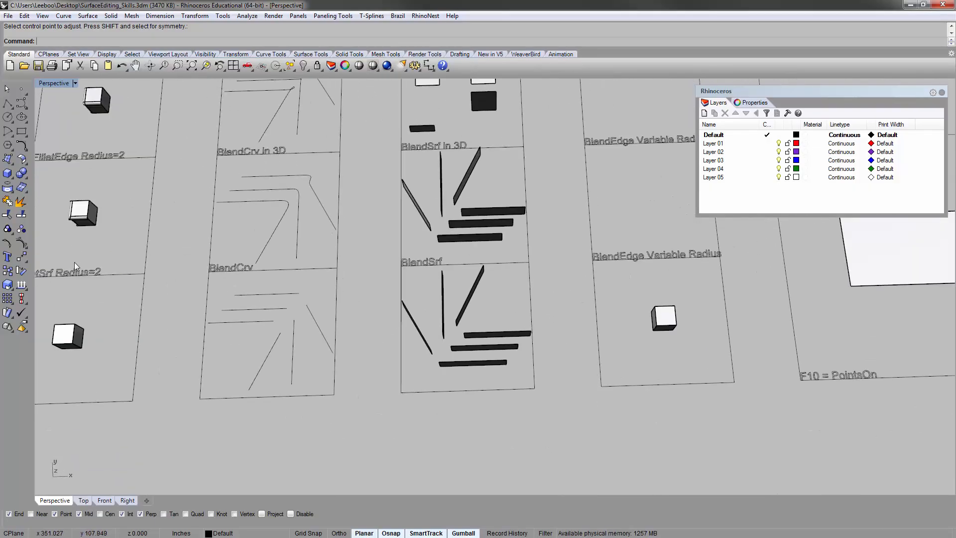
right_click_drag(72, 228, 116, 248, "shift")
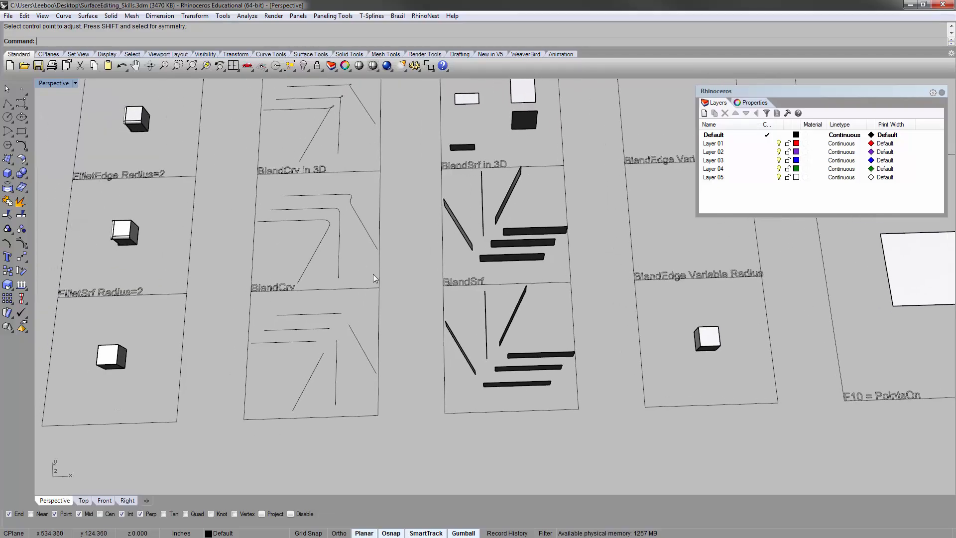
right_click_drag(397, 271, 307, 265, "shift")
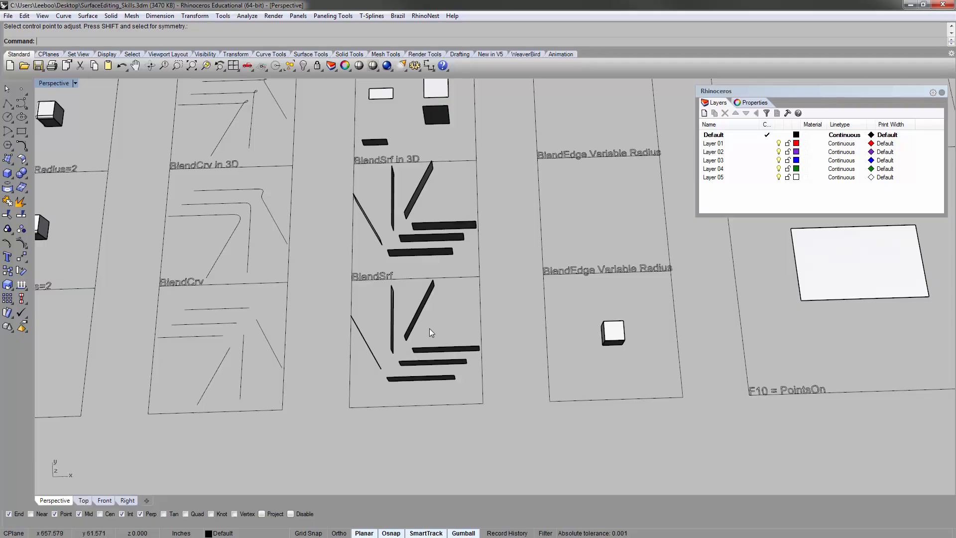
right_click_drag(467, 347, 487, 319)
scroll(405, 347, "up", 6)
right_click_drag(404, 348, 431, 336)
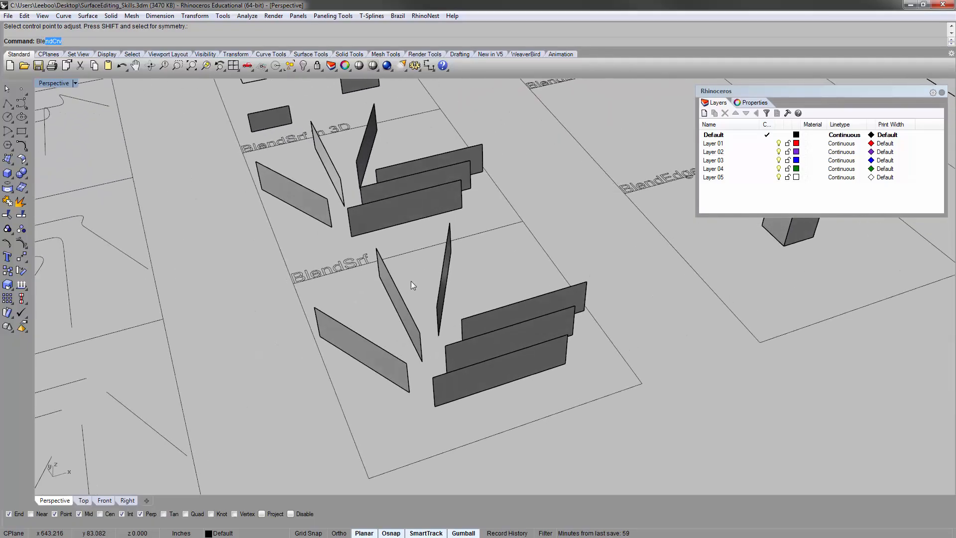
Try a BlendSrf between the facing end edges of the outermost pair of surfaces in the BlendSrf in 3D section, and cancel it.
left_click(77, 70)
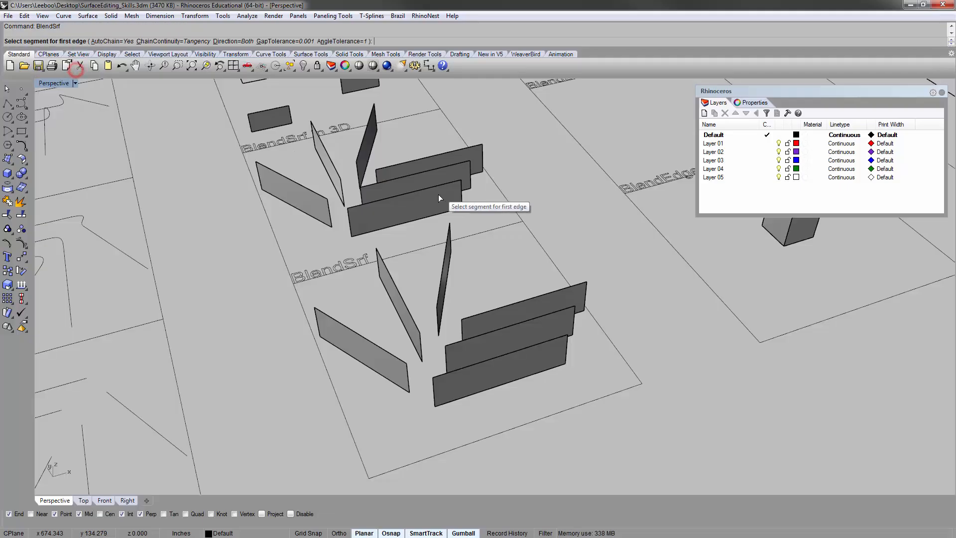
right_click_drag(439, 195, 402, 230)
scroll(374, 289, "up", 5)
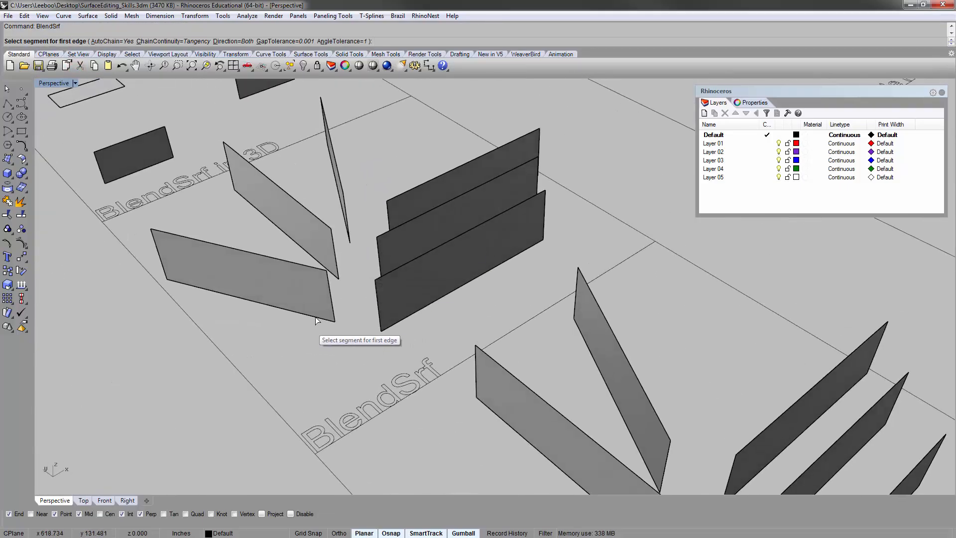
right_click_drag(383, 314, 318, 331)
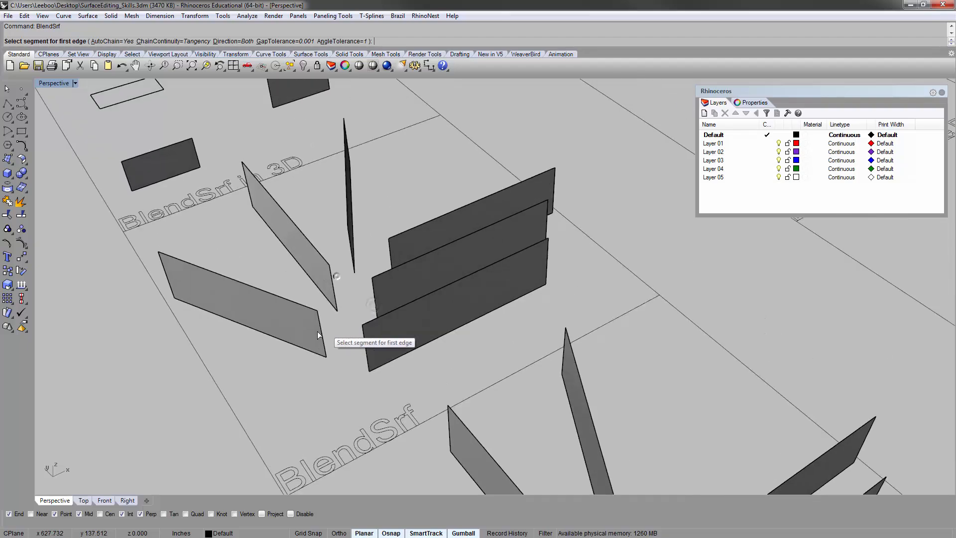
scroll(318, 331, "up", 3)
left_click(323, 334)
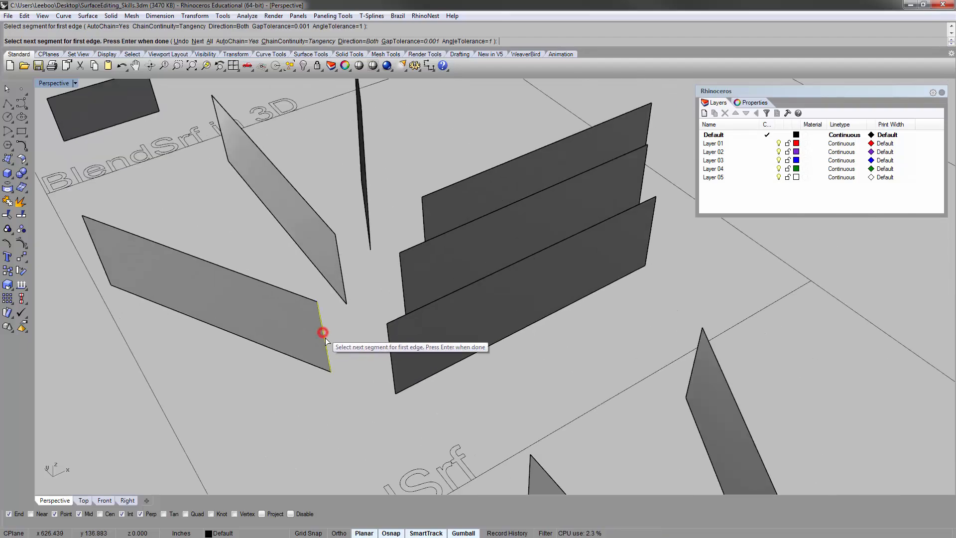
left_click(393, 366)
right_click_drag(411, 277, 407, 351)
key("Return")
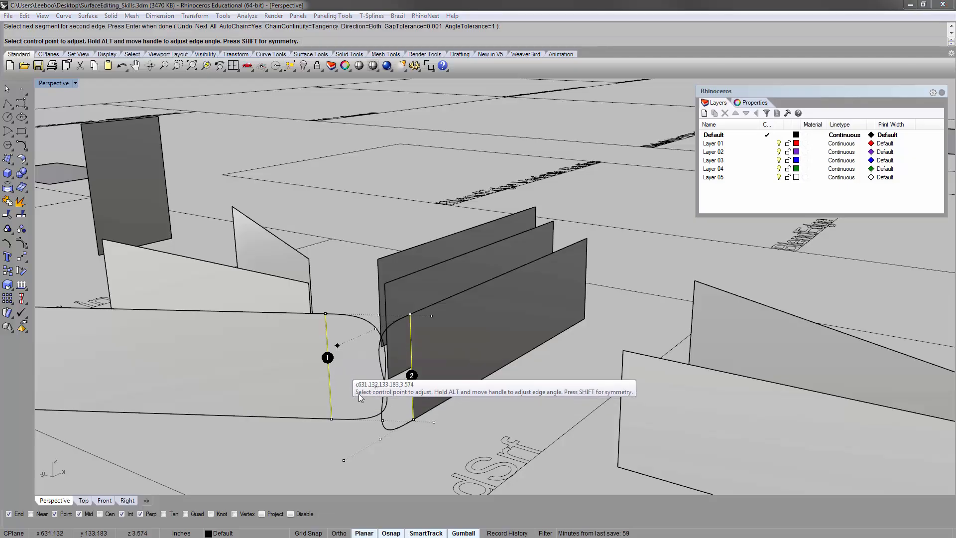
key("Return")
right_click_drag(360, 394, 335, 378)
Blend the outermost pair of surfaces with BlendSrf, picking both end edges near their lower corners and accepting the default shape.
key("Return")
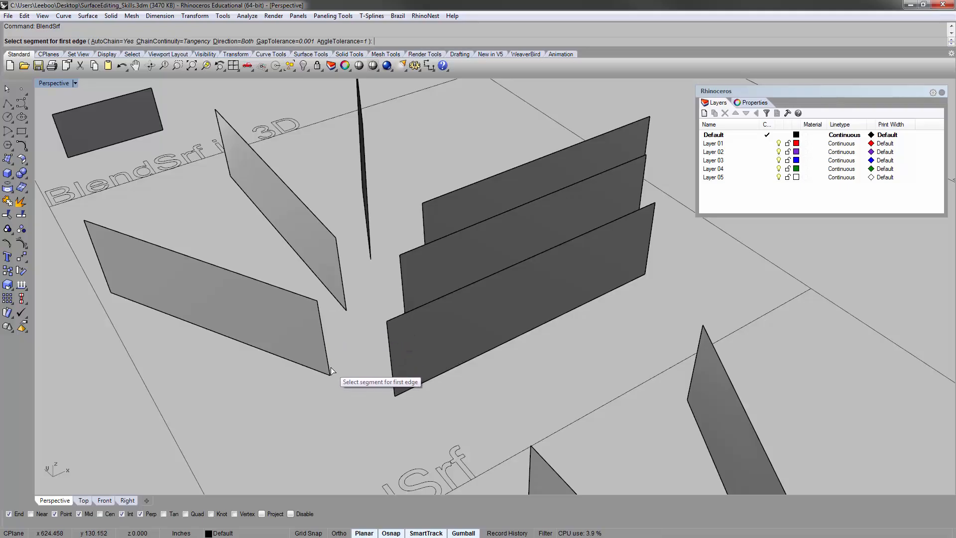
left_click(331, 368)
left_click(393, 389)
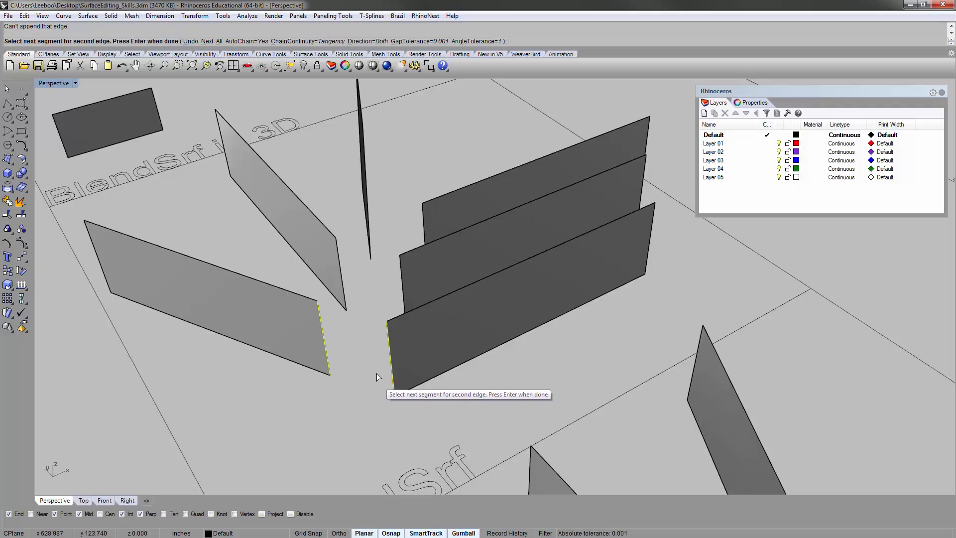
key("Return")
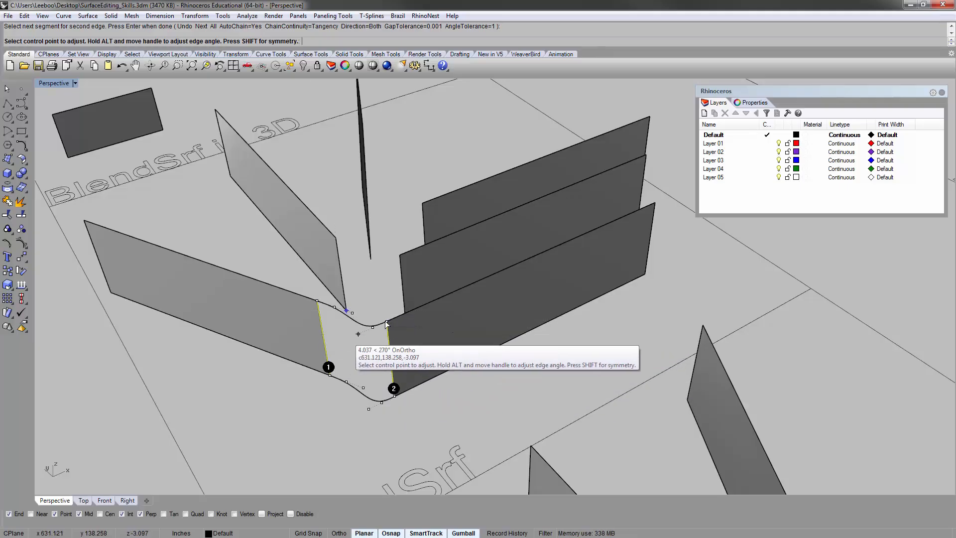
right_click(372, 239)
mouse_move(372, 246)
right_mouse_down()
mouse_move(363, 299)
mouse_move(353, 276)
right_mouse_up()
scroll(349, 281, "up", 5)
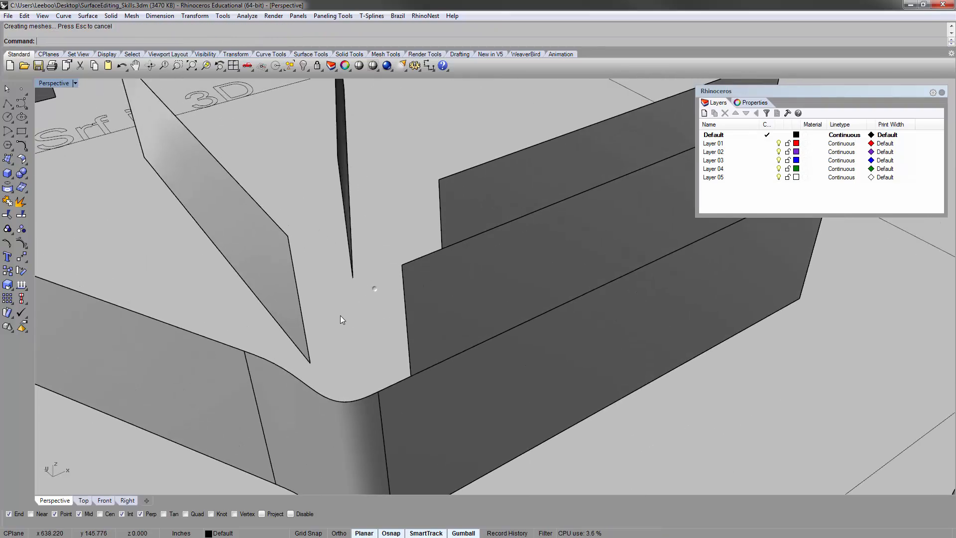
Try a BlendSrf between the middle pair of surfaces, picking one end edge near its bottom and the facing edge near its top.
right_click_drag(340, 316, 338, 325)
right_click(325, 337)
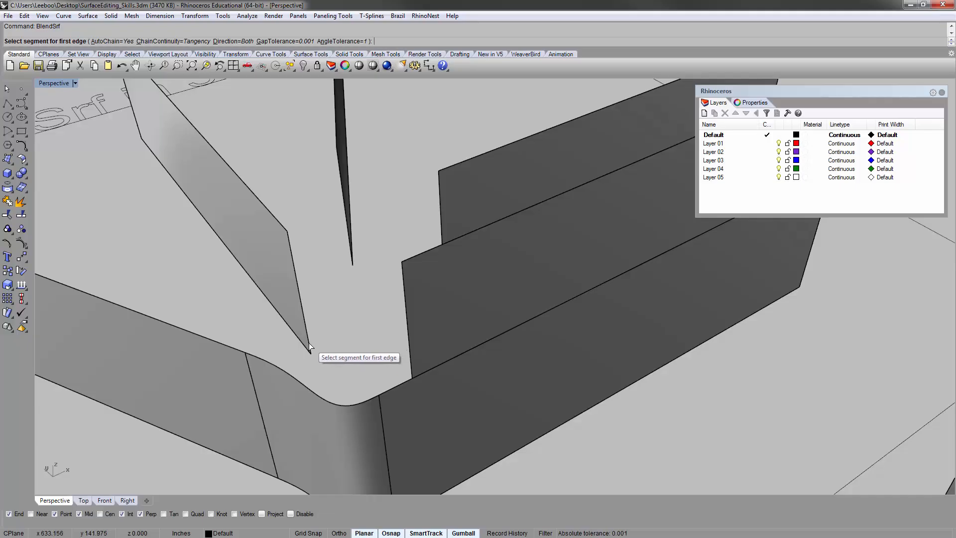
left_click(309, 343)
left_click(401, 270)
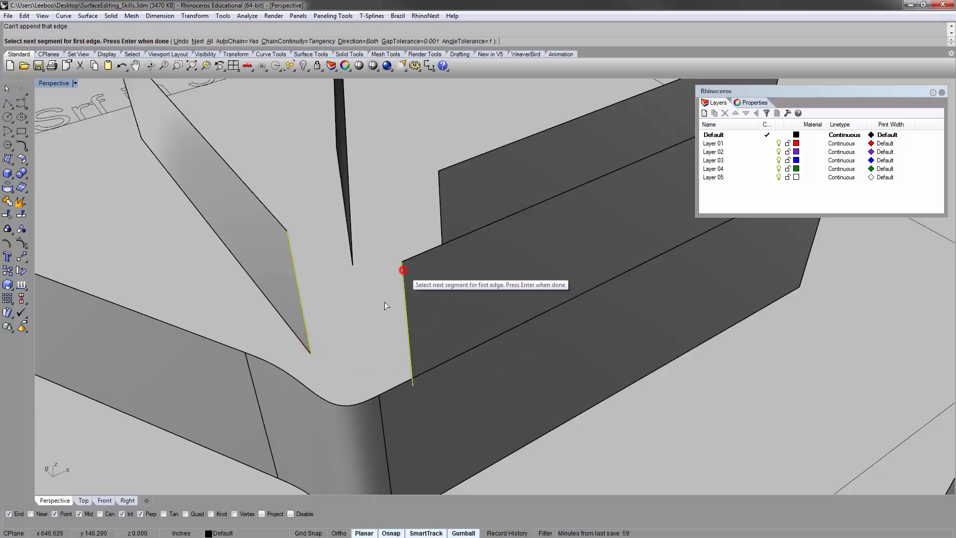
right_click(381, 294)
right_click_drag(338, 308, 370, 313)
key("Escape")
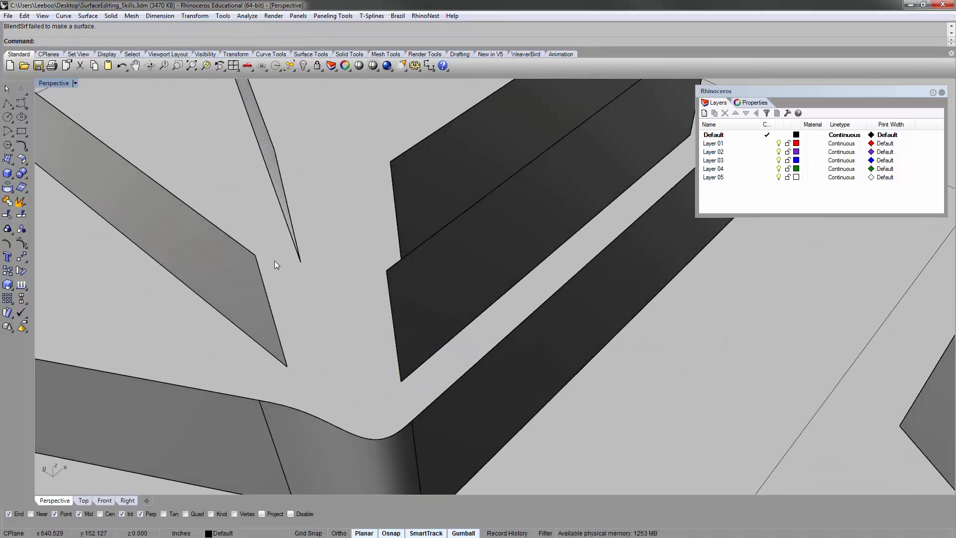
Blend the middle pair of surfaces with BlendSrf, picking both end edges near their upper corners and accepting the default shape.
right_click_drag(287, 248, 287, 280)
right_click(287, 280)
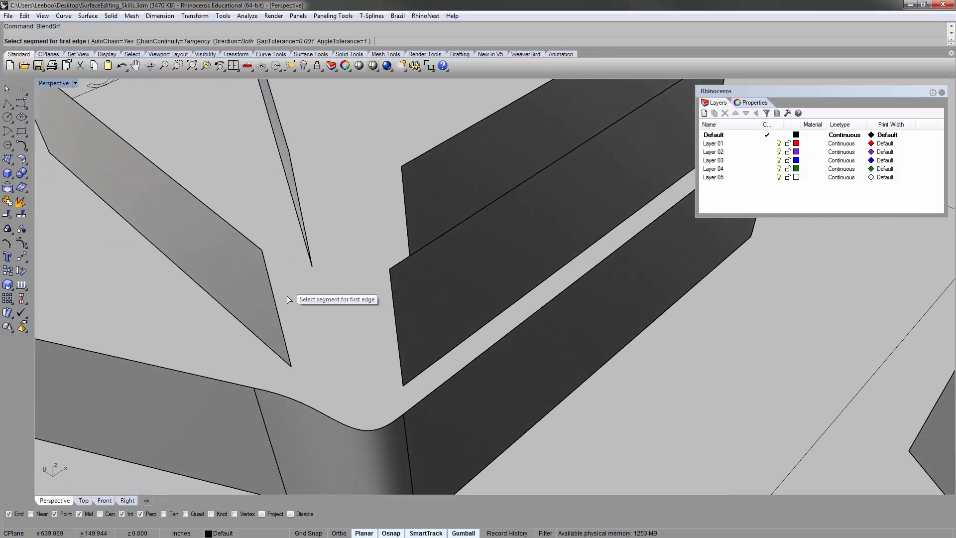
left_click(265, 259)
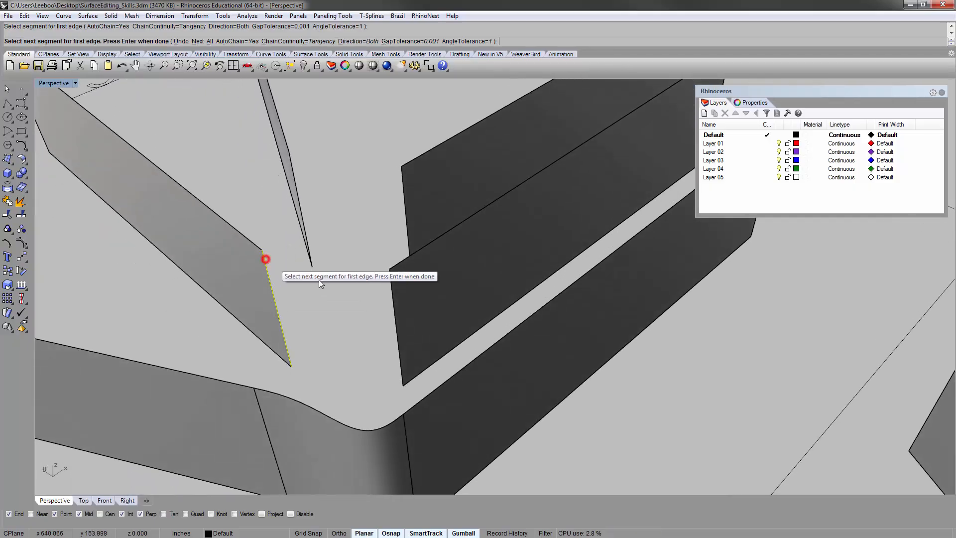
left_click(391, 283)
mouse_move(363, 313)
right_mouse_down()
mouse_move(342, 305)
mouse_move(348, 301)
right_mouse_up()
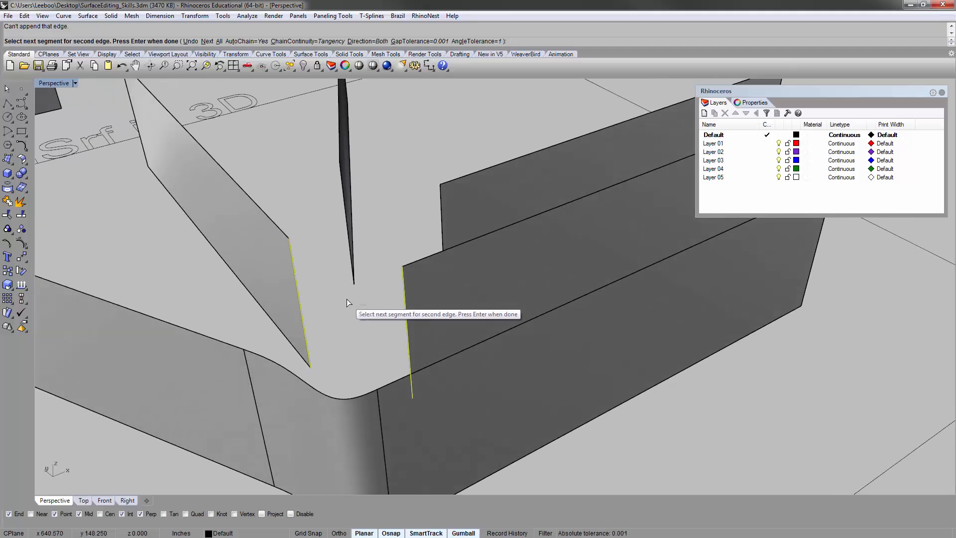
right_click(349, 301)
right_click_drag(428, 268, 444, 319)
right_click(444, 318)
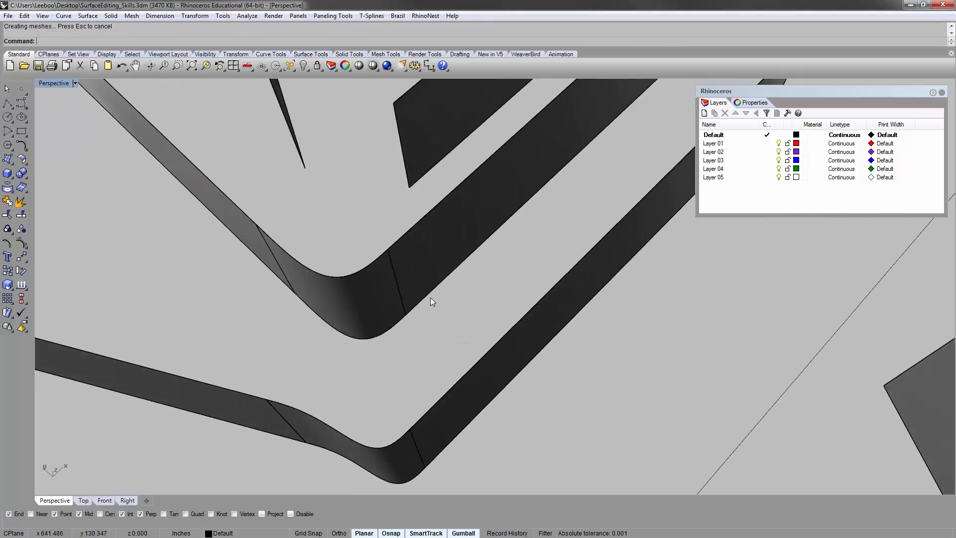
Blend the innermost pair of surfaces with BlendSrf between their facing end edges, keeping the default shape.
scroll(430, 298, "down", 5)
right_click_drag(372, 204, 348, 323, "shift")
scroll(424, 276, "up", 5)
right_click(348, 322)
left_click(321, 324)
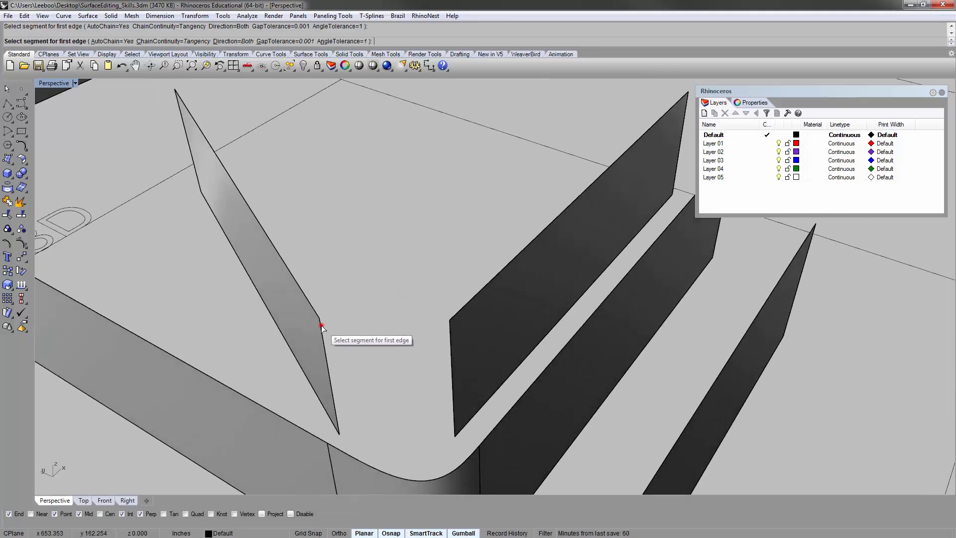
left_click(451, 326)
right_click(428, 261)
right_click(431, 253)
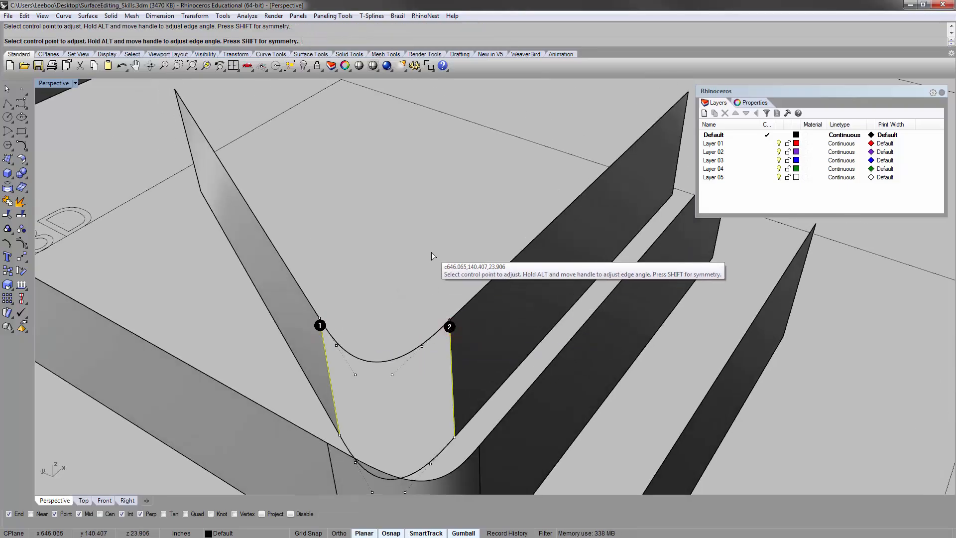
Examine the three surface blends from overhead alongside the BlendCrv exercises, and clear the surface selection.
scroll(432, 253, "down", 6)
right_click_drag(442, 297, 496, 378)
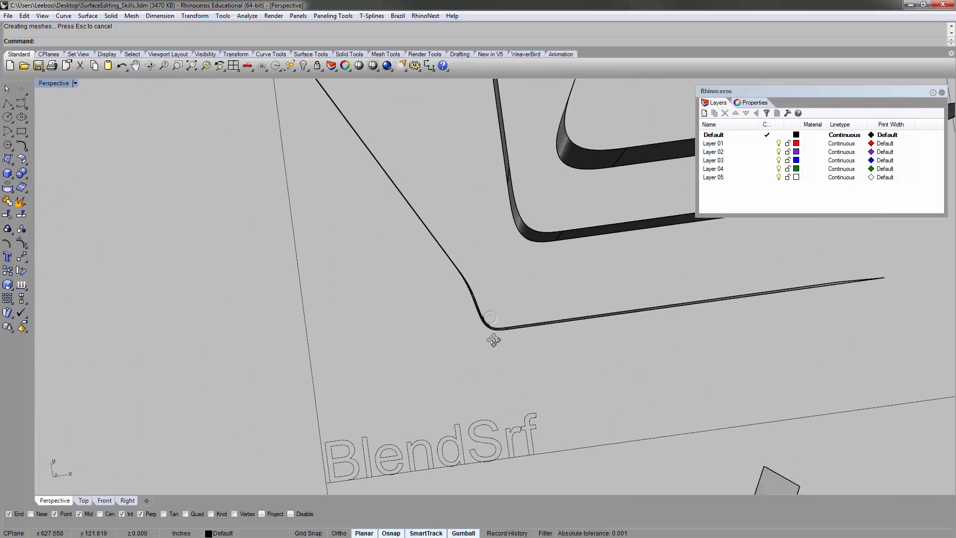
left_click(479, 314)
left_click(409, 337)
scroll(605, 294, "down", 13)
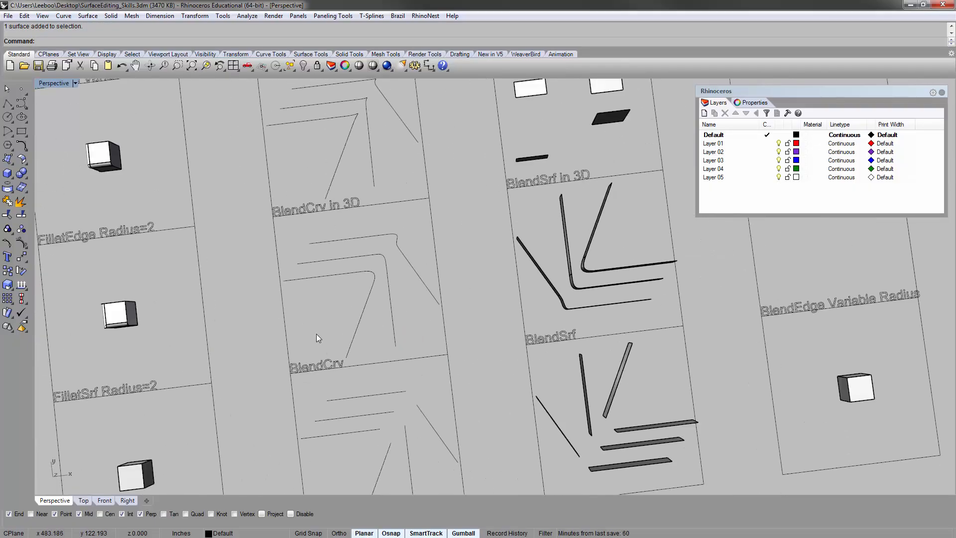
Examine the rounded corner surfaces in the radius 10 surface fillet and BlendSrf examples from several angles.
right_click_drag(213, 340, 483, 241, "shift")
right_click_drag(95, 326, 160, 241, "shift")
scroll(316, 181, "up", 6)
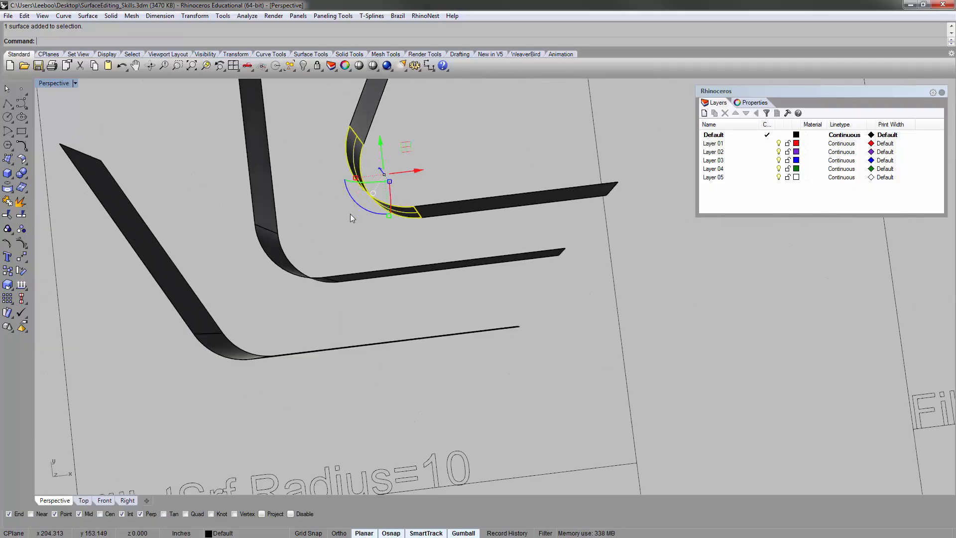
scroll(217, 256, "down", 14)
right_click_drag(392, 245, 44, 349, "shift")
scroll(314, 338, "up", 9)
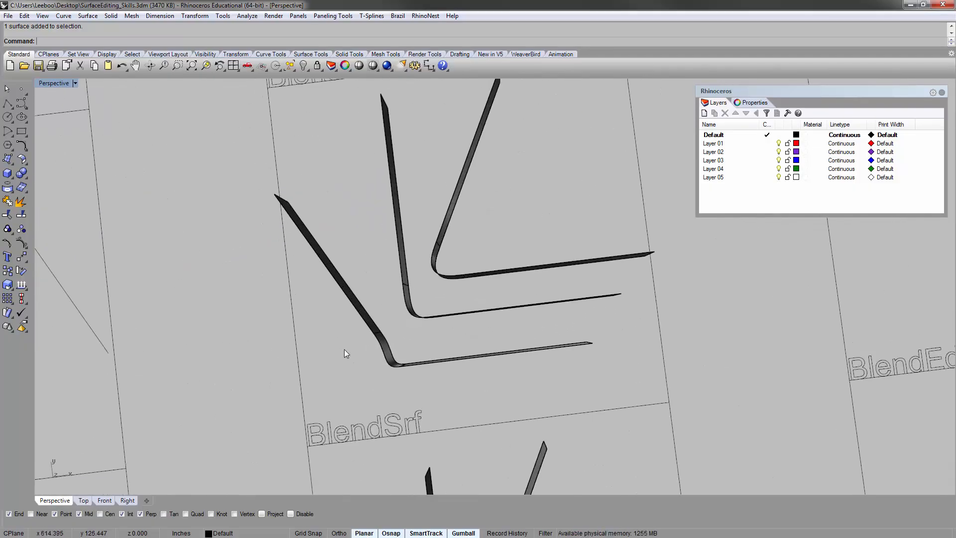
right_click_drag(345, 352, 417, 348)
scroll(412, 318, "up", 6)
left_click(430, 325)
left_click(451, 226)
scroll(482, 195, "up", 5)
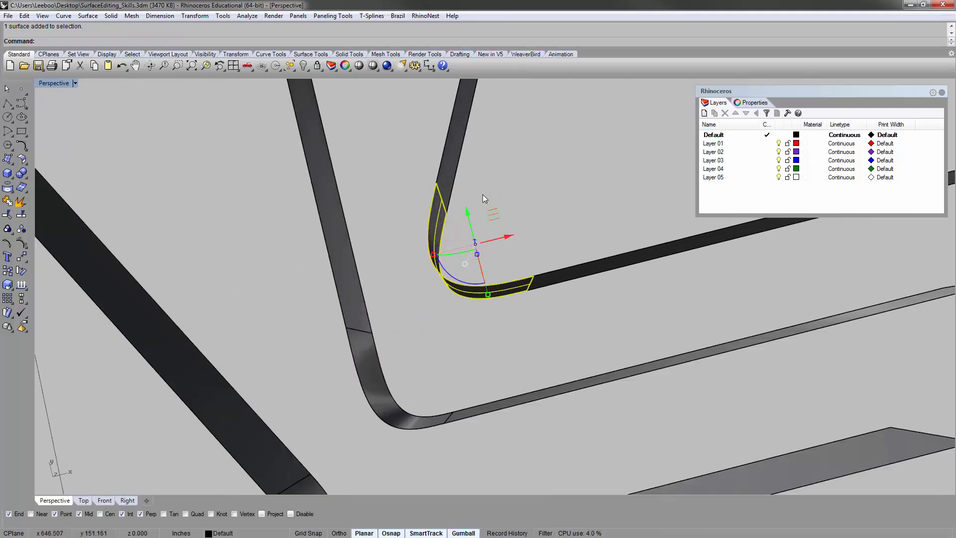
type("zs")
key("Return")
scroll(472, 205, "down", 7)
right_click_drag(461, 235, 416, 248)
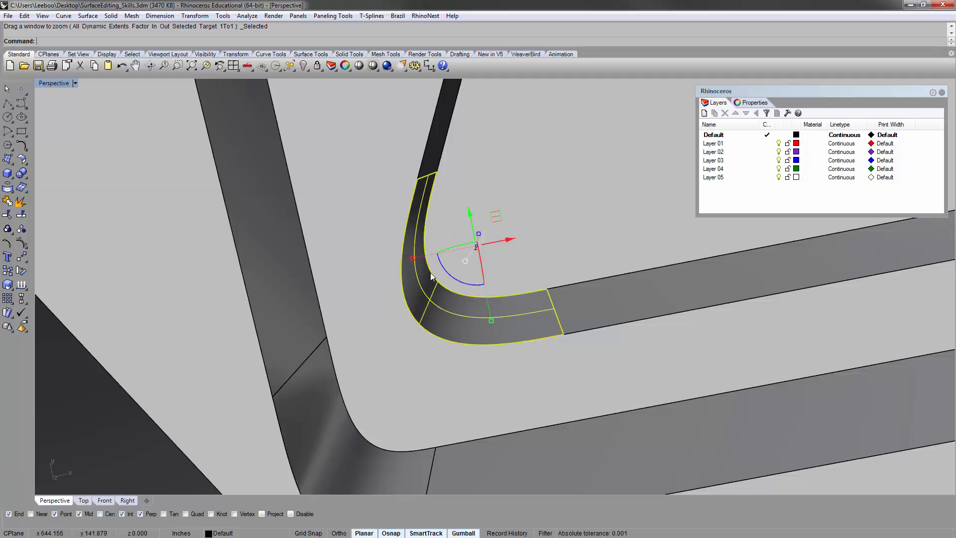
right_click_drag(477, 291, 534, 231)
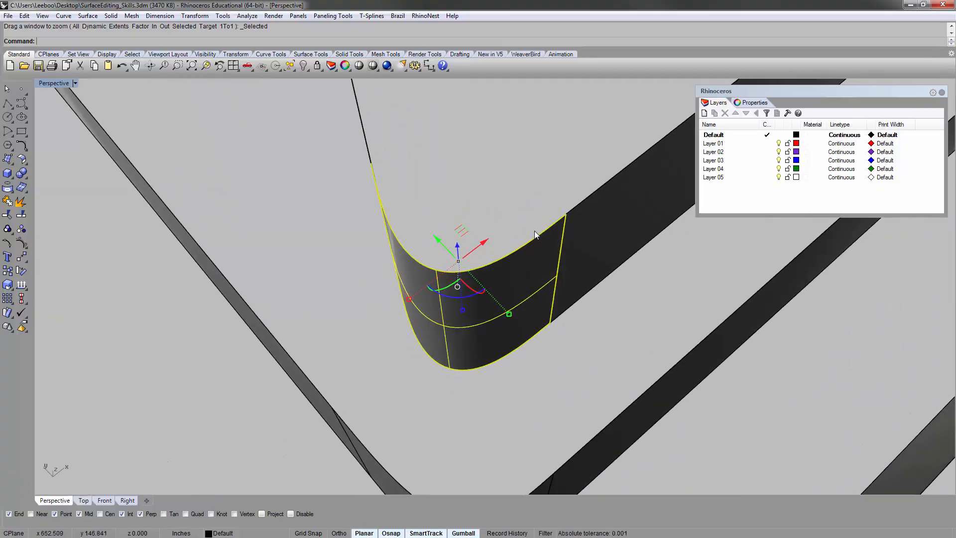
scroll(534, 231, "down", 5)
left_click(365, 246)
Create a BlendSrf surface between the facing edges of the two upright grey rectangles in the lowest BlendSrf in 3D frame.
right_click_drag(389, 199, 574, 401, "shift")
right_click_drag(622, 288, 552, 274)
right_click_drag(554, 270, 444, 314, "shift")
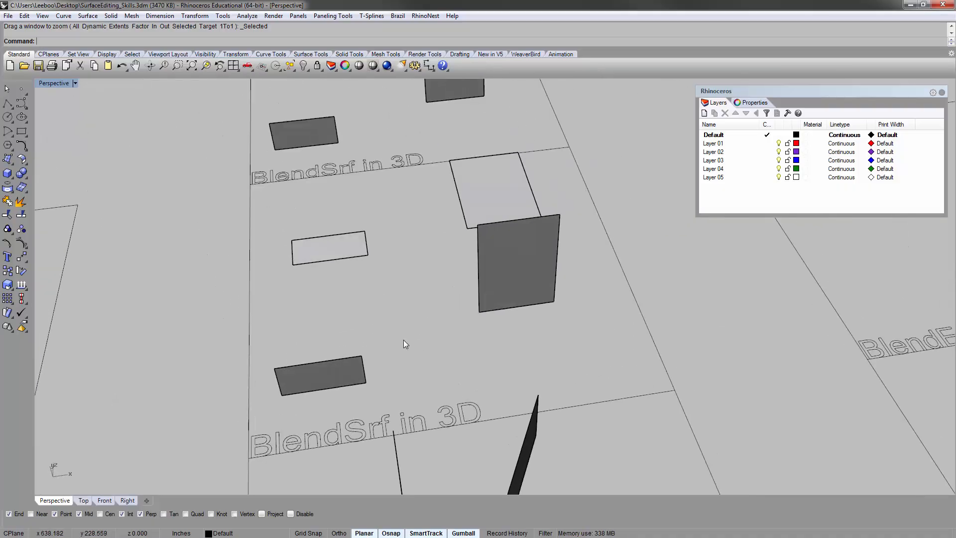
mouse_move(404, 341)
right_mouse_down()
mouse_move(411, 324)
mouse_move(402, 332)
right_mouse_up()
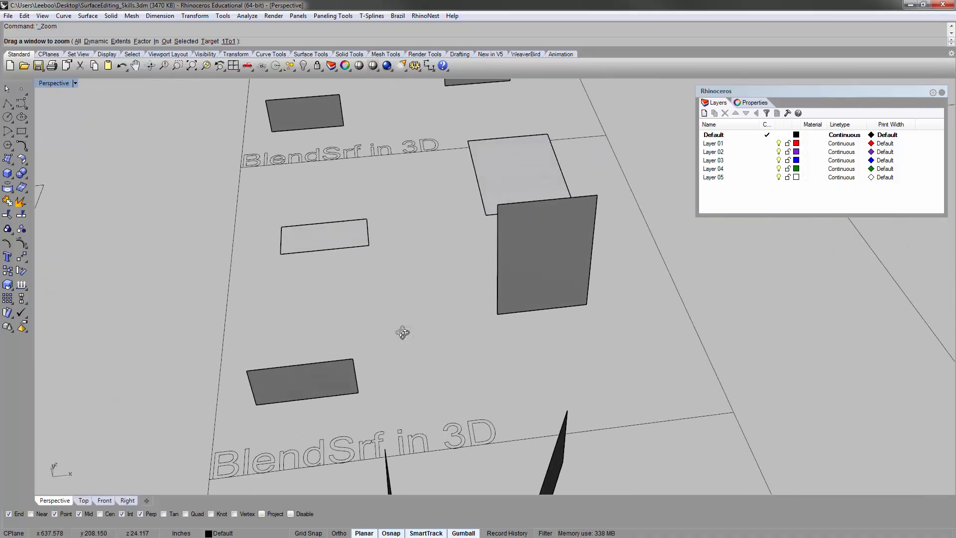
left_click(357, 377)
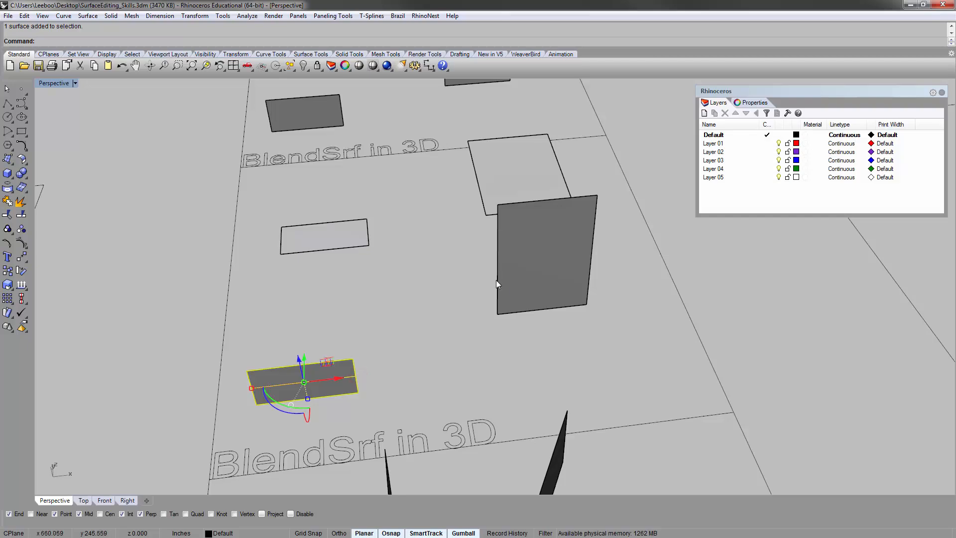
left_click(449, 303)
type("zs")
key("Return")
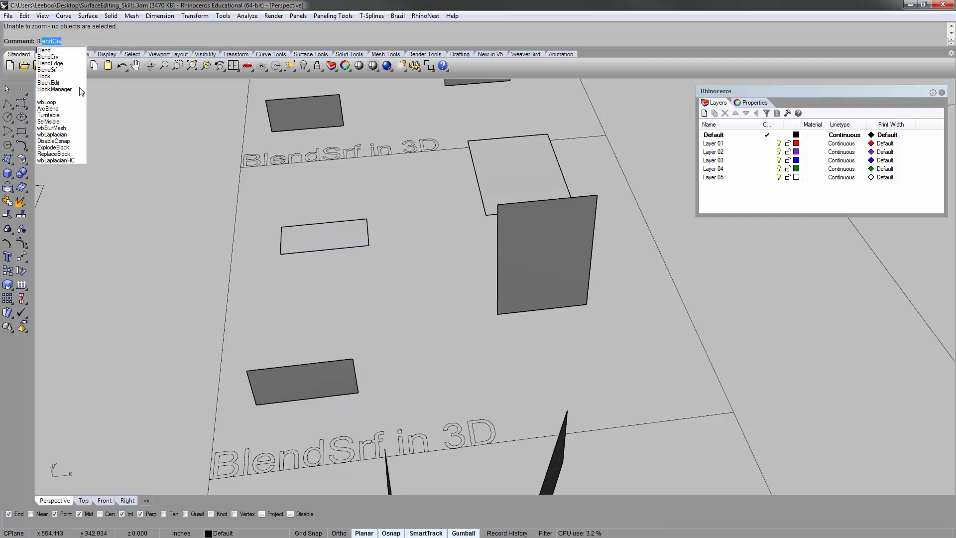
left_click(68, 72)
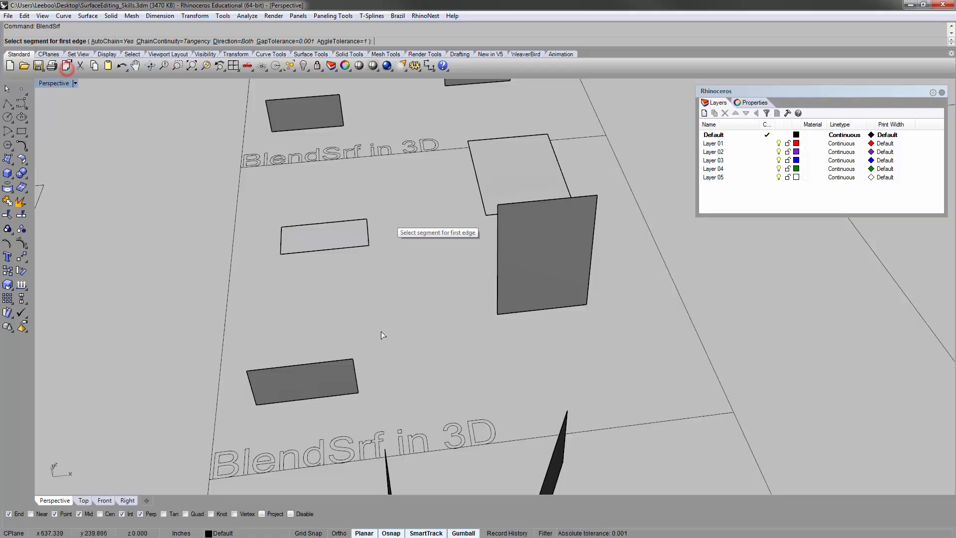
left_click(353, 366)
right_click_drag(498, 231, 523, 226)
key("Return")
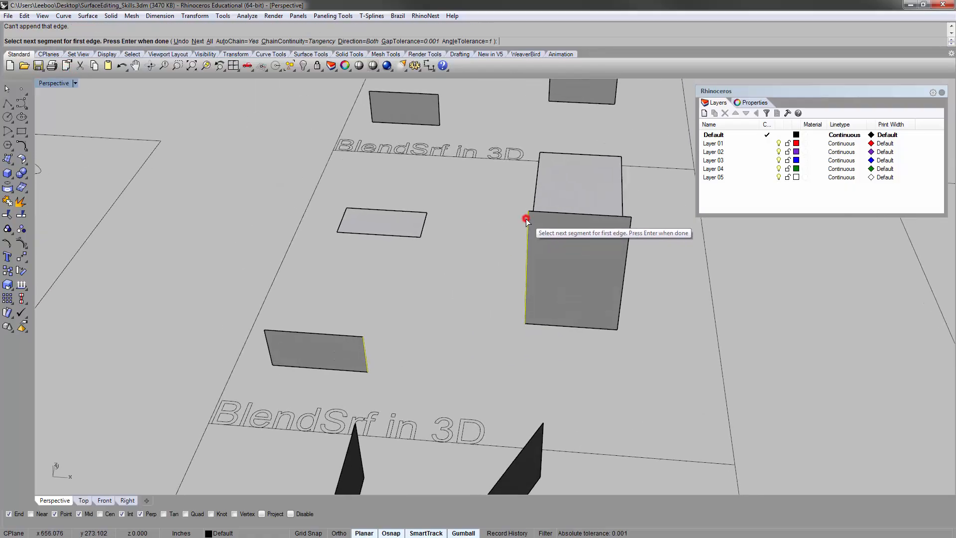
left_click(526, 221)
key("Return")
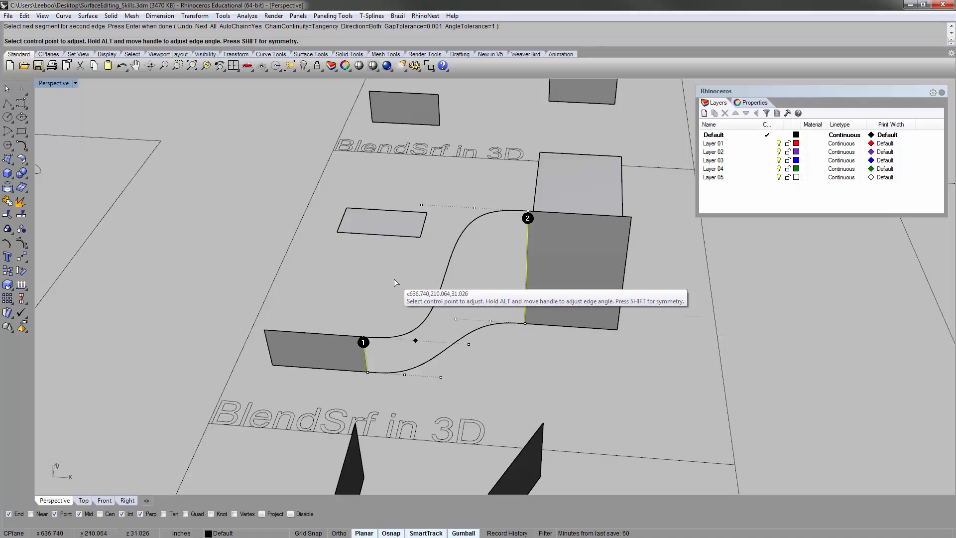
key("Return")
Blend the facing edges of the small and large white rectangles in the same frame with Curvature continuity at both ends.
right_click_drag(348, 241, 383, 309)
scroll(381, 308, "up", 5)
key("Return")
left_click(332, 308)
scroll(381, 237, "down", 3)
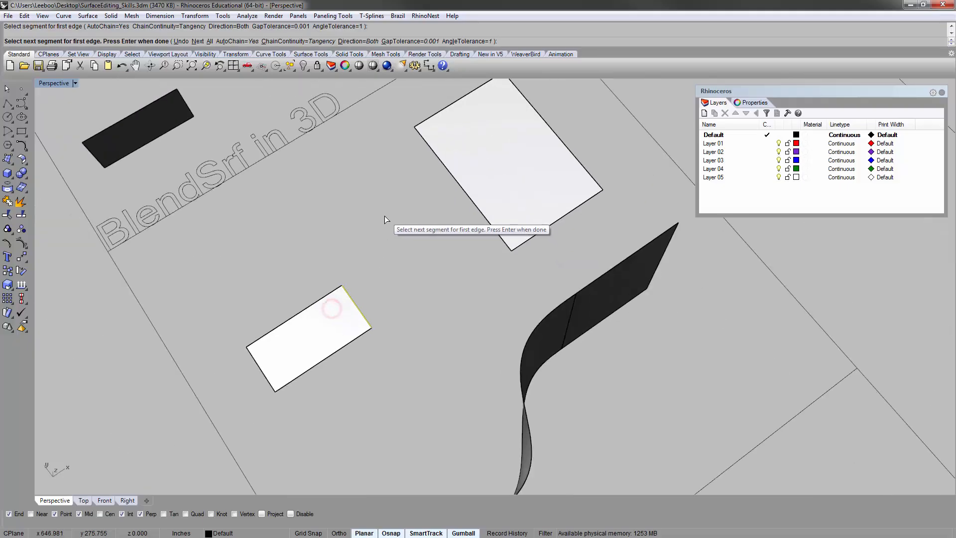
left_click(419, 148)
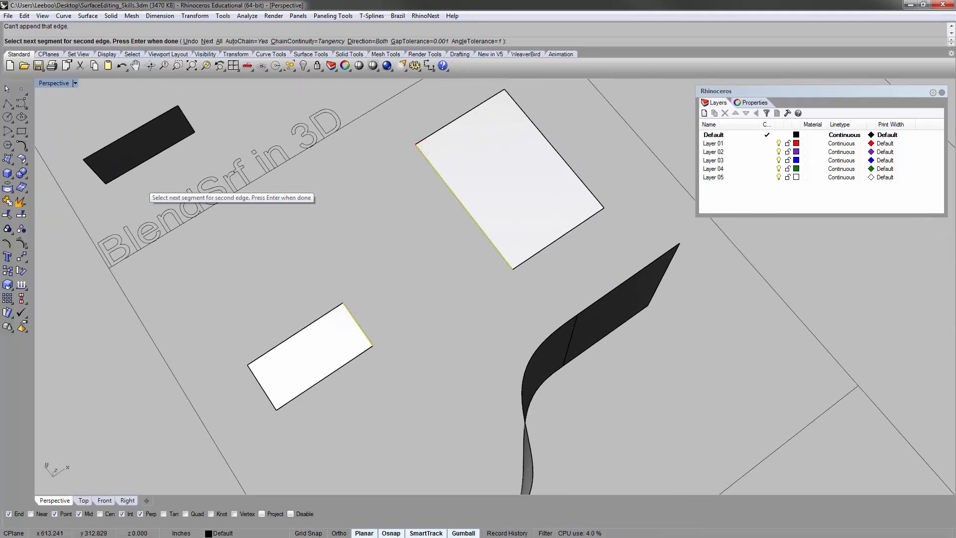
key("Return")
left_click_drag(233, 139, 301, 120)
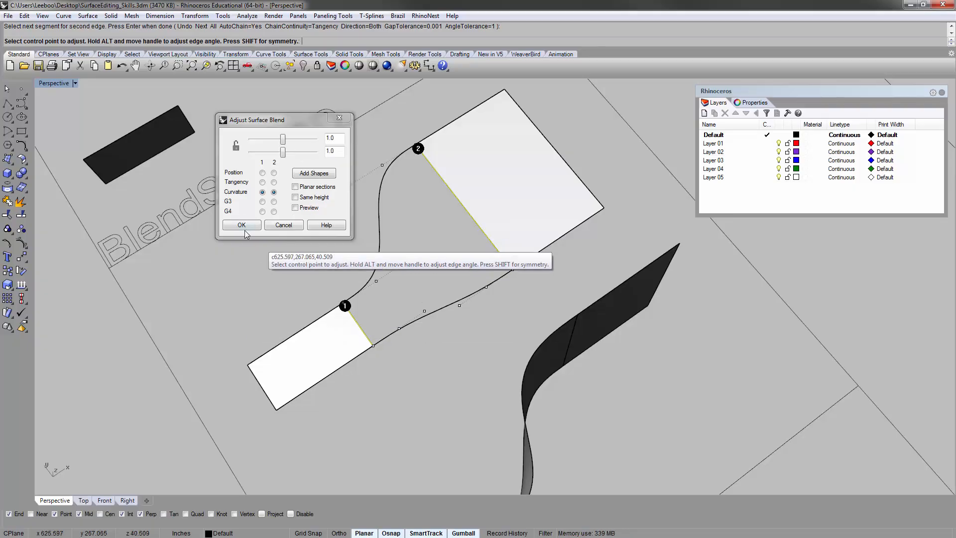
left_click(244, 231)
Inspect the two blend surfaces in the BlendSrf in 3D frame up close and from a wider view.
right_click_drag(280, 261, 395, 338)
scroll(442, 255, "down", 6)
left_click(388, 369)
type("zs")
key("Return")
left_click(317, 357)
right_click_drag(540, 294, 433, 315)
scroll(432, 311, "down", 12)
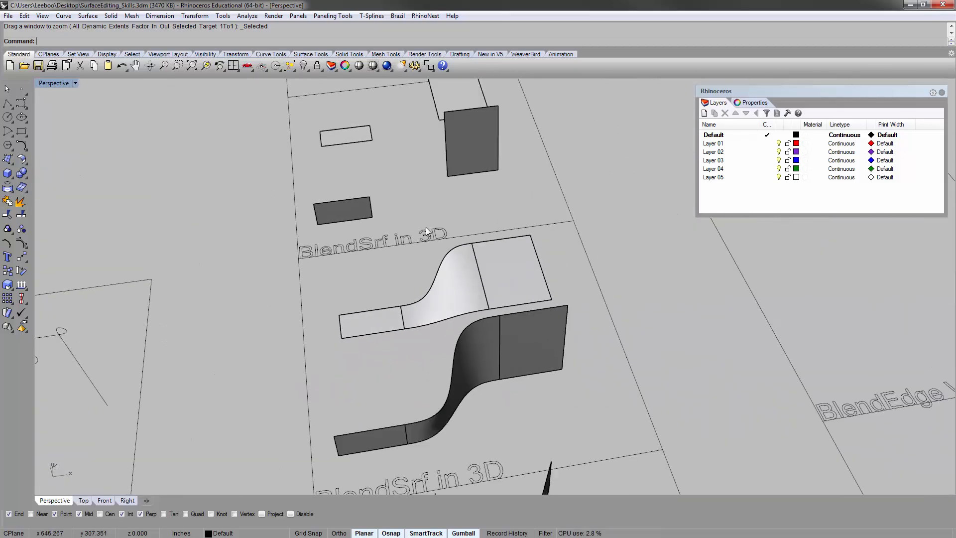
Move both blend surfaces into the next BlendSrf in 3D frame, using the matching frame corners as reference points.
right_click_drag(427, 229, 420, 167)
right_click_drag(420, 167, 462, 280, "shift")
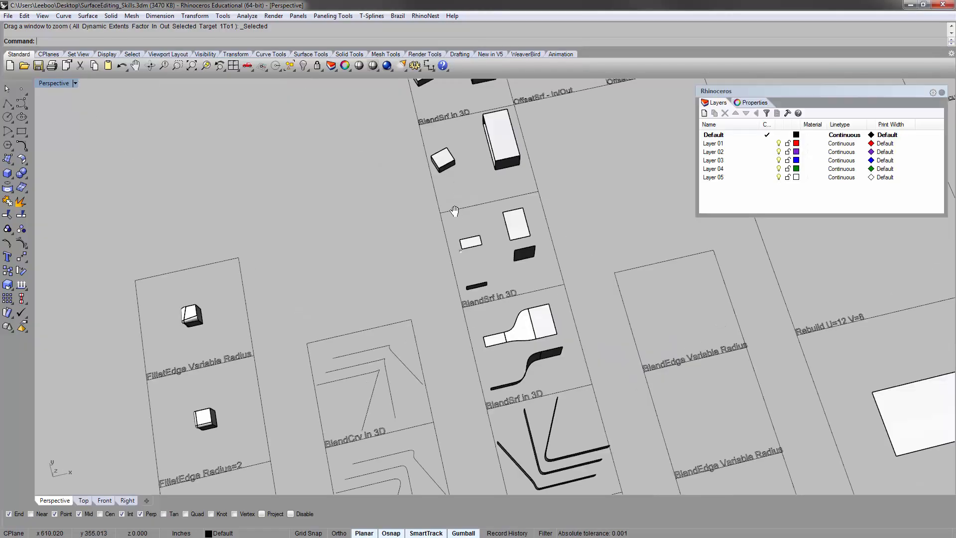
right_click_drag(452, 211, 454, 245)
right_click_drag(524, 268, 530, 270)
scroll(524, 291, "up", 3)
right_click_drag(530, 343, 541, 352)
left_click(598, 391)
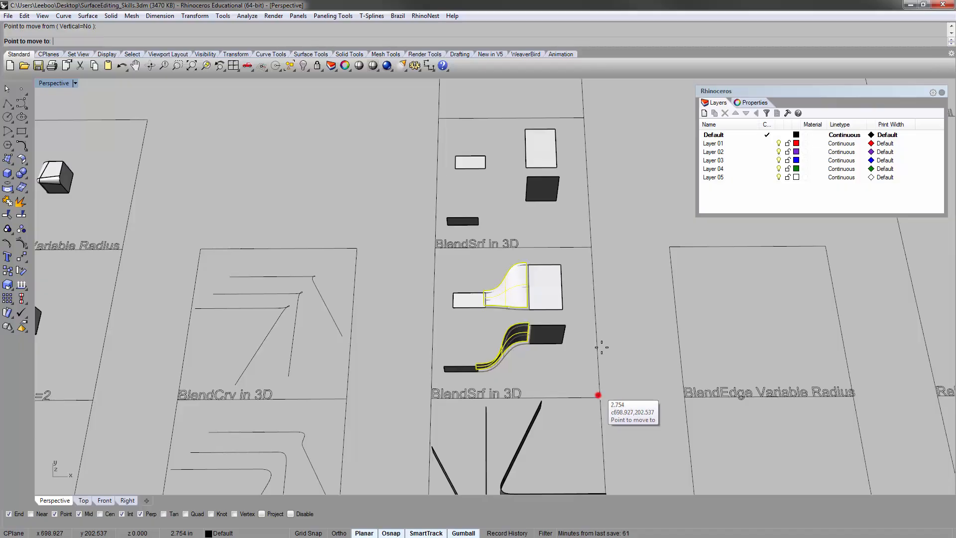
left_click(587, 248)
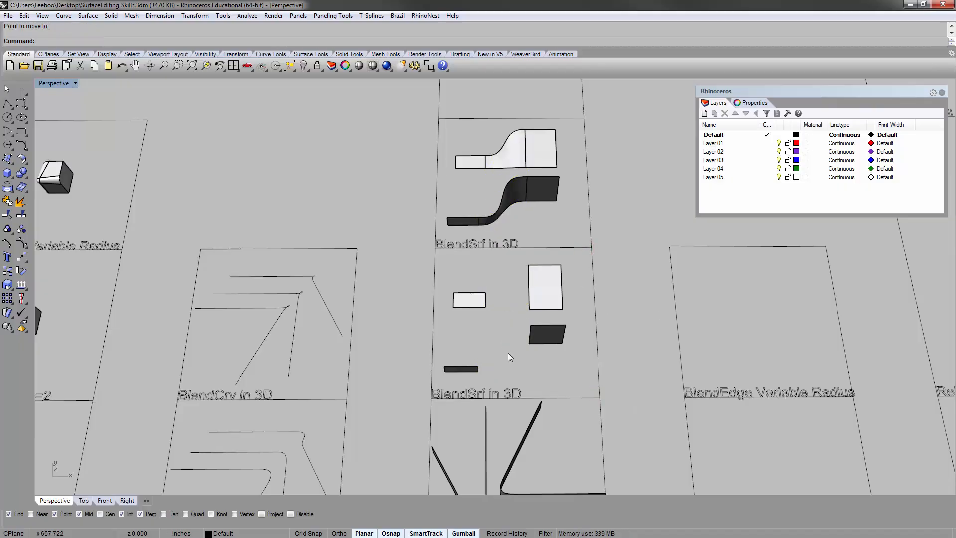
Examine the open-ended small and large boxes in the remaining BlendSrf in 3D frames from several angles.
right_click_drag(552, 293, 547, 355, "shift")
right_click_drag(493, 216, 465, 391, "shift")
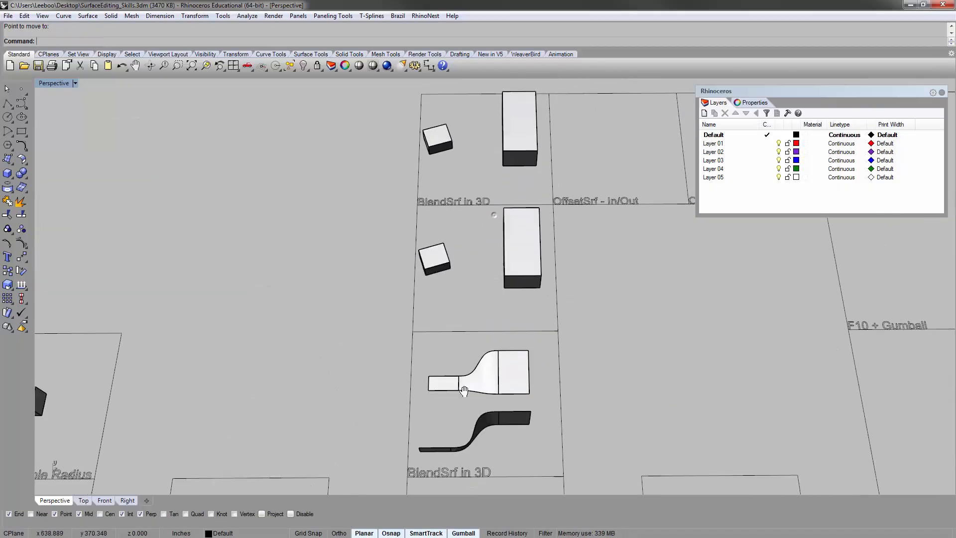
right_click_drag(484, 313, 504, 254)
left_click(422, 255, "shift")
type("zs")
key("space")
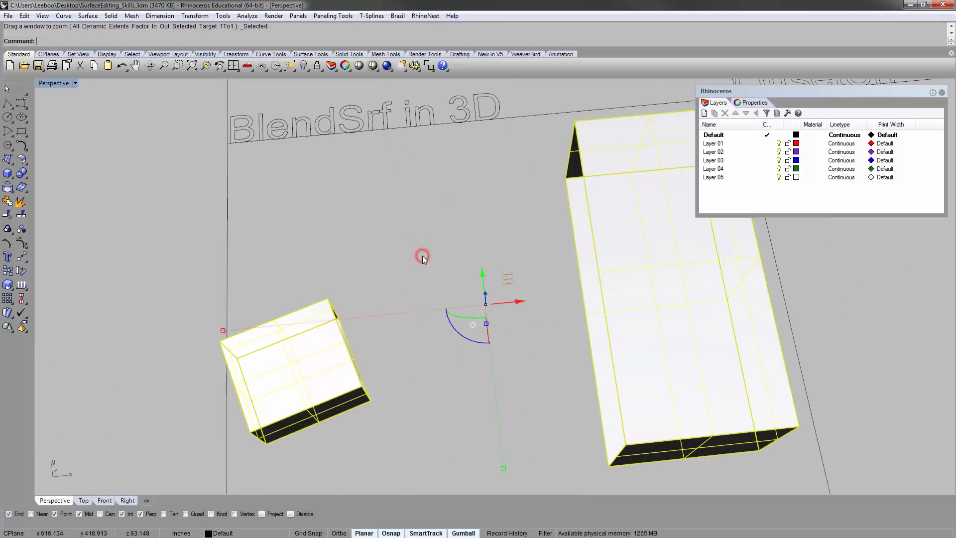
key("Escape")
scroll(422, 255, "down", 5)
mouse_move(423, 265)
right_mouse_down()
mouse_move(462, 202)
mouse_move(469, 242)
mouse_move(413, 306)
mouse_move(426, 281)
right_mouse_up()
scroll(434, 287, "down", 2)
right_click_drag(504, 233, 511, 192, "shift")
right_click_drag(508, 289, 606, 199)
left_click(508, 249)
type("zs")
key("space")
left_click(601, 168)
right_click_drag(438, 372, 250, 222)
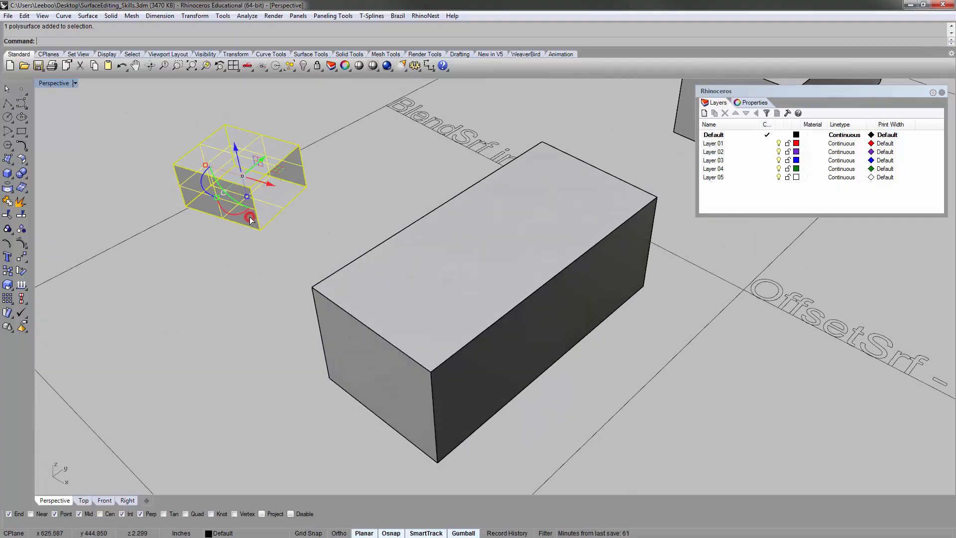
right_click_drag(253, 178, 393, 131)
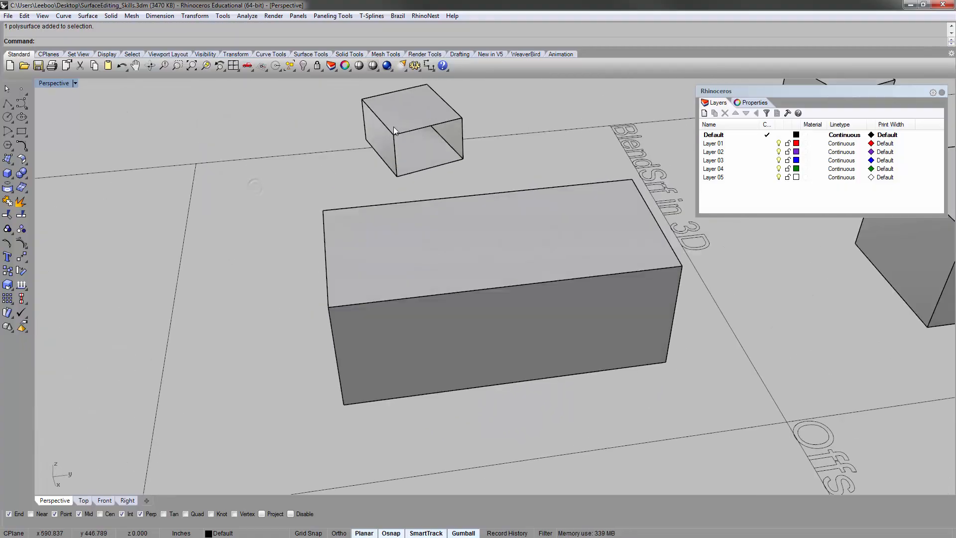
Select the open-ended box pair in the farthest BlendSrf in 3D frame and zoom to the selection.
scroll(409, 209, "down", 8)
right_click_drag(421, 298, 474, 282)
left_click_drag(478, 282, 336, 213)
type("zs")
key("Return")
key("F1")
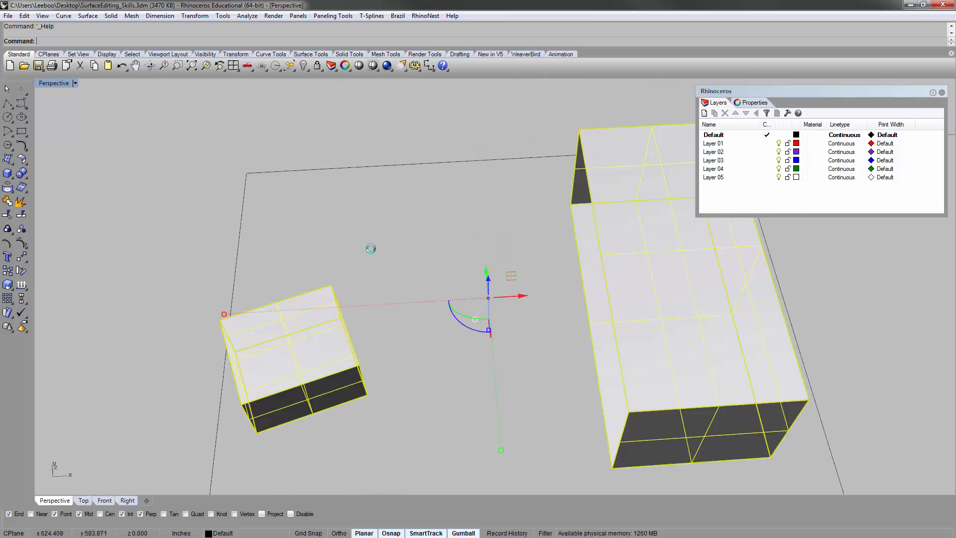
left_click(2, 5)
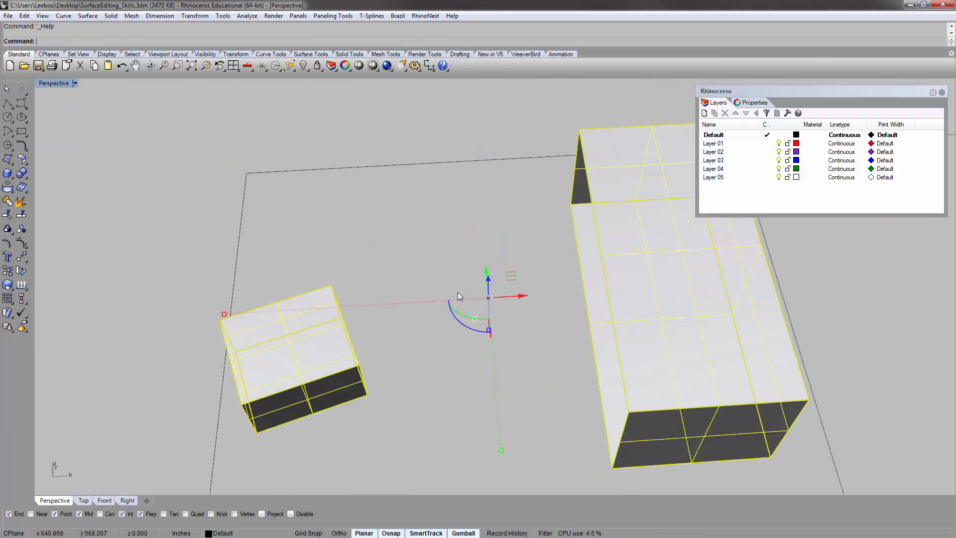
left_click(456, 291)
right_click_drag(463, 307, 406, 267)
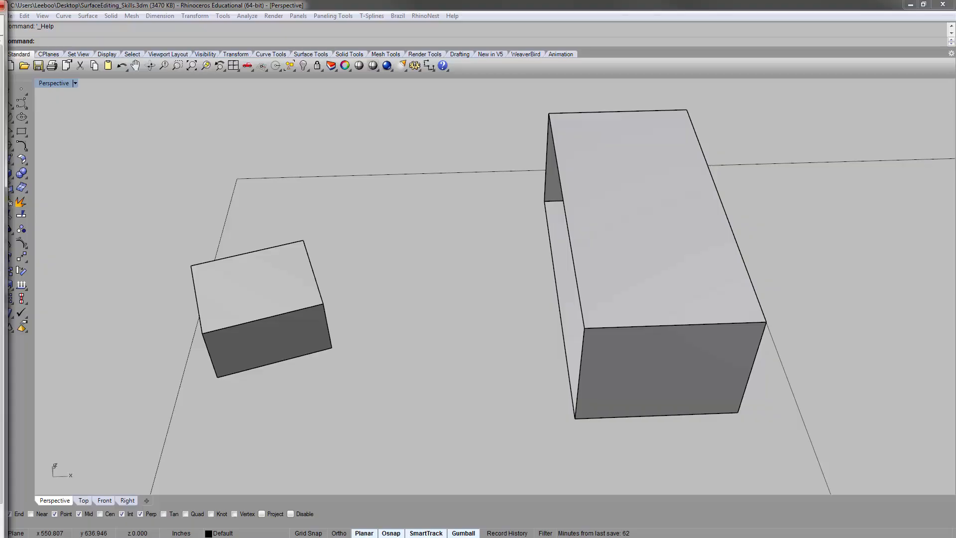
left_click(2, 5)
left_click(337, 227)
Create a BlendSrf surface between the top edges of the facing openings of the small and large boxes.
type("B")
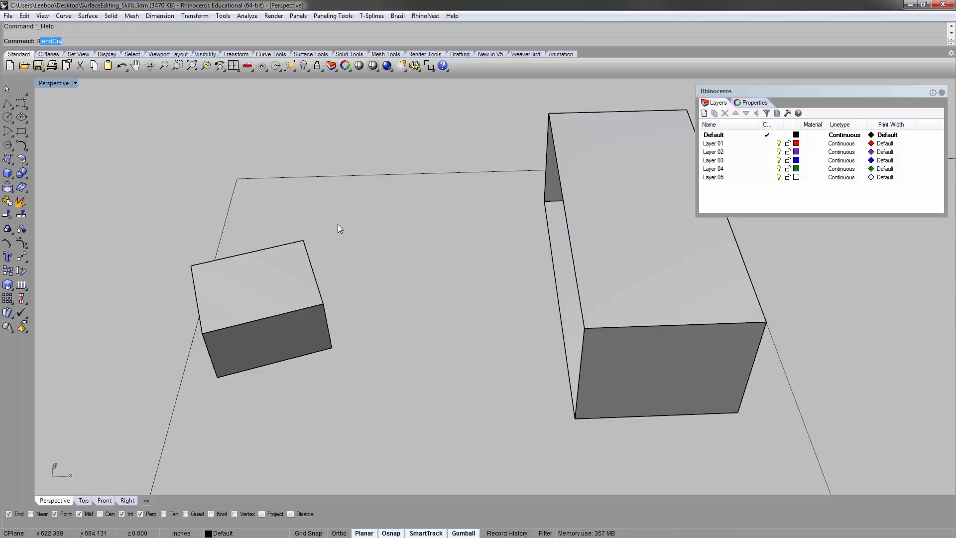
type("l")
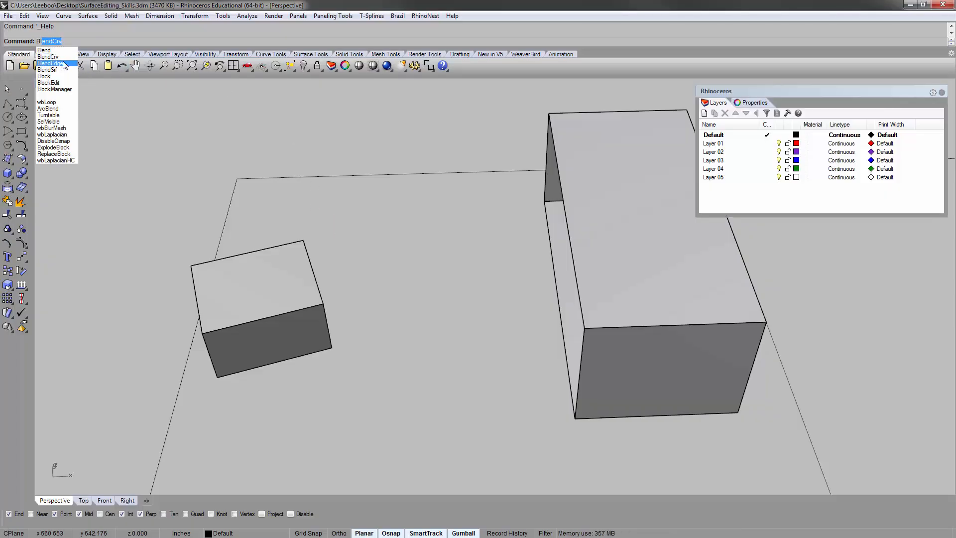
left_click(56, 70)
right_click_drag(384, 218, 273, 292)
left_click(249, 282)
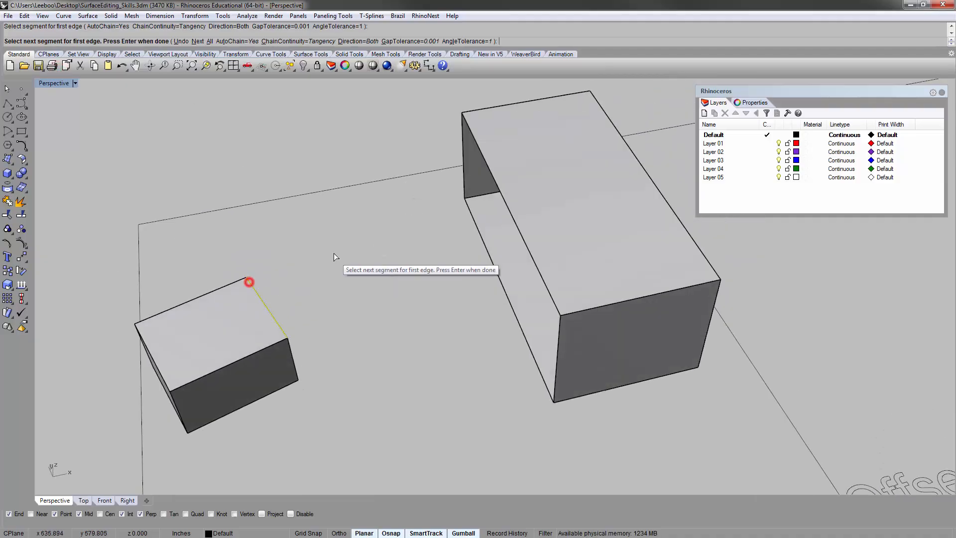
left_click(465, 117)
key("Return")
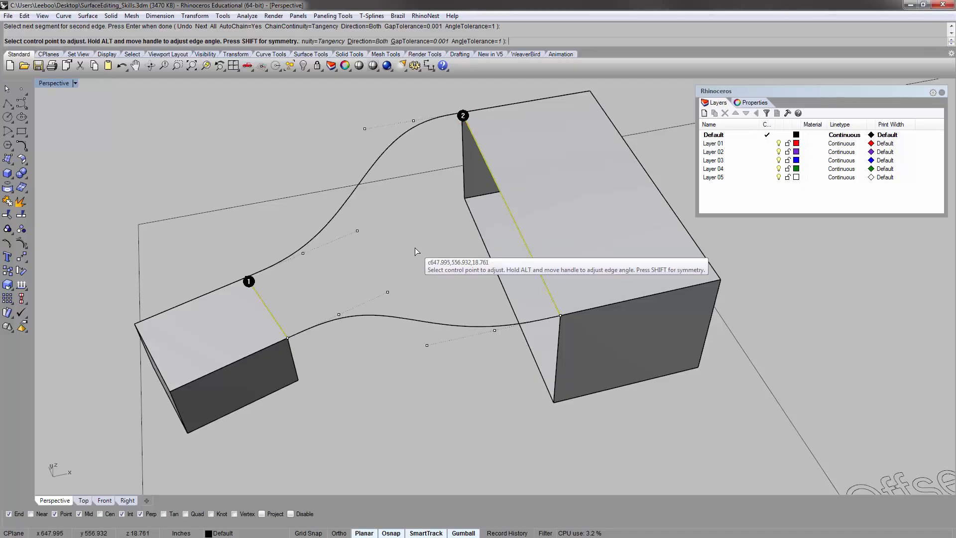
key("Return")
key("Return")
Blend the near vertical opening edge of the large box to the matching vertical edge of the small box.
right_click_drag(303, 245, 319, 321)
key("Return")
left_click(550, 287)
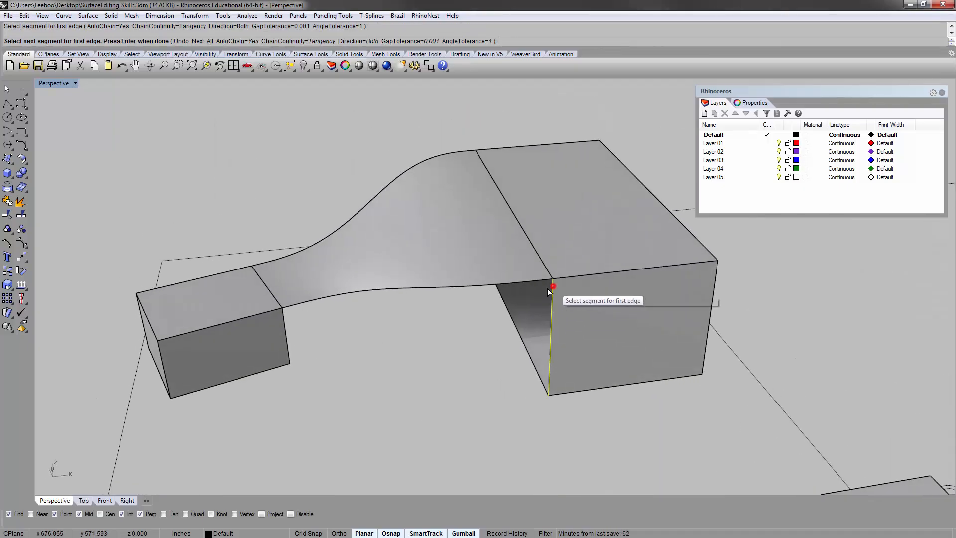
left_click(285, 313)
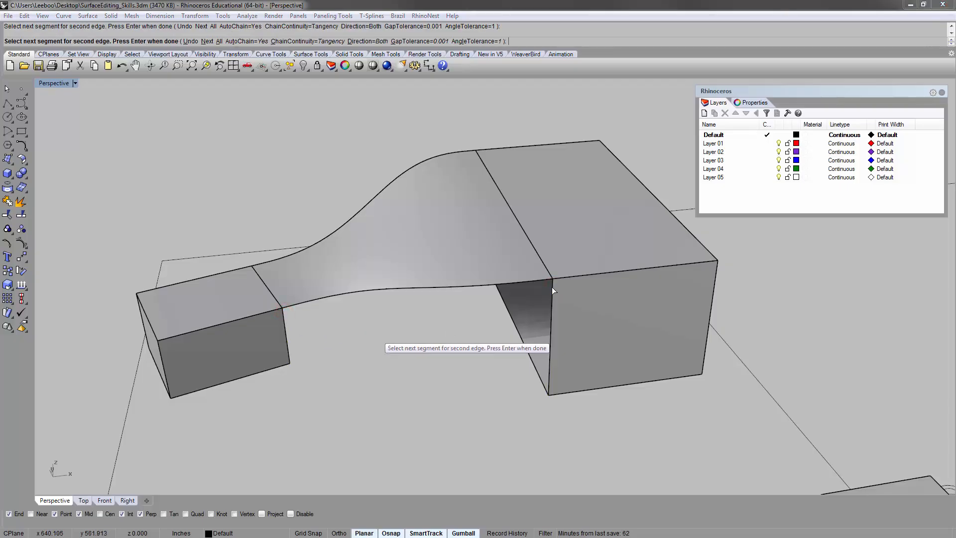
key("Return")
key("Return")
Blend the bottom opening edge of the small box to the bottom opening edge of the large box.
right_click_drag(437, 318, 432, 164)
key("Return")
left_click(431, 159)
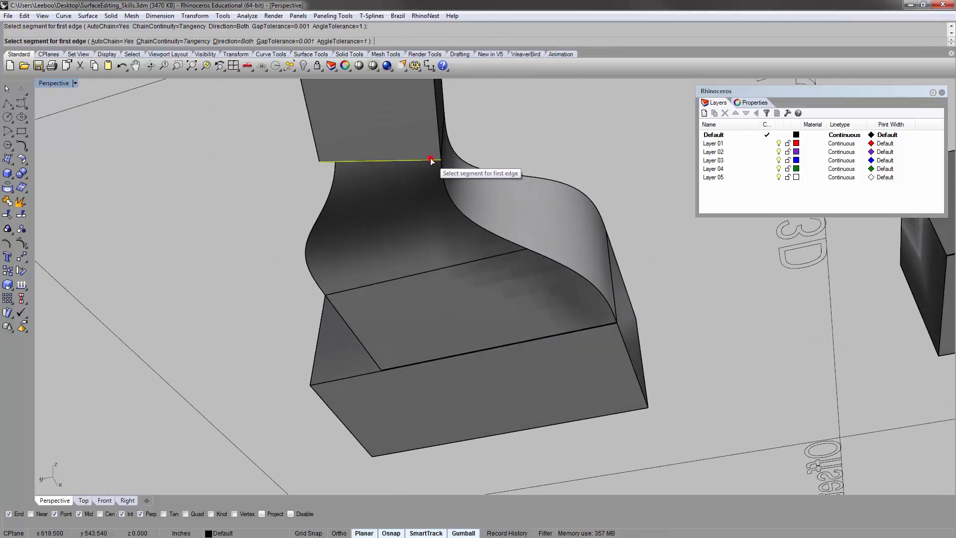
key("Return")
left_click(608, 325)
key("Return")
key("Return")
Blend the remaining vertical opening edge of the large box to the matching vertical edge of the small box.
right_click_drag(333, 251, 324, 348)
key("Return")
left_click(301, 258)
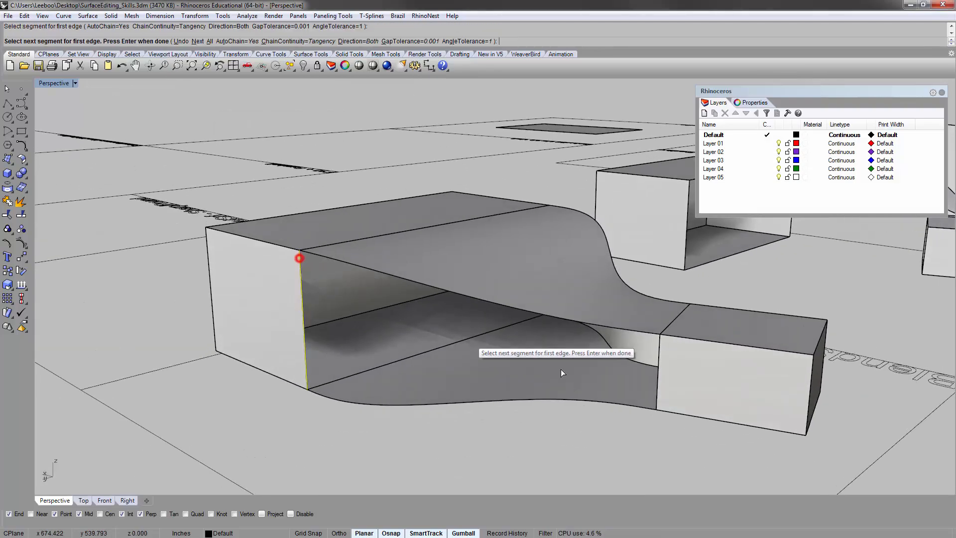
key("Return")
left_click(657, 341)
key("Return")
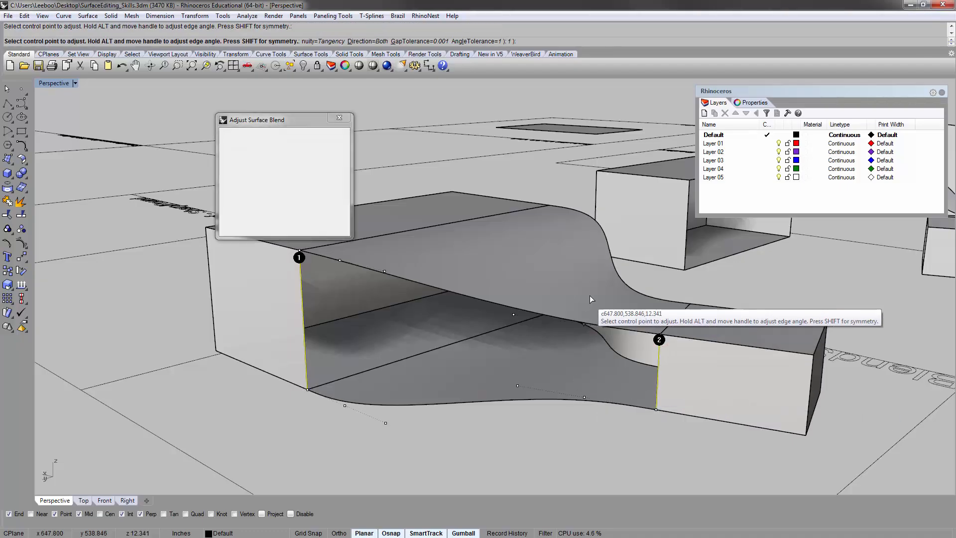
key("Return")
Select the four blend surfaces between the boxes and copy them to the empty area outside the BlendSrf in 3D frame.
right_click_drag(590, 294, 389, 393)
left_click(390, 386)
scroll(464, 231, "down", 4)
scroll(465, 231, "down", 7)
type("c")
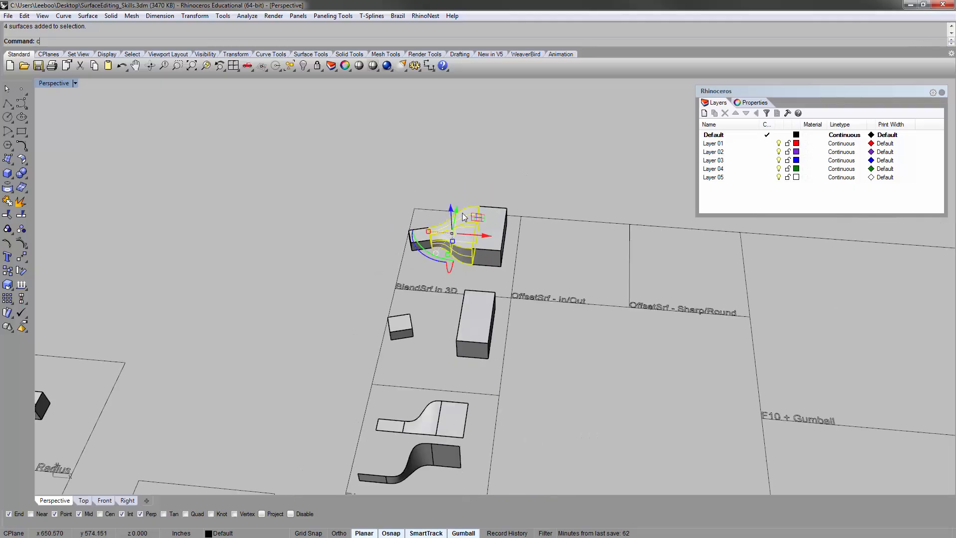
key("Return")
left_click(444, 134)
left_click(300, 119)
key("Return")
Zoom to the four copied blend surfaces and join them into one polysurface.
left_click_drag(318, 259, 250, 160)
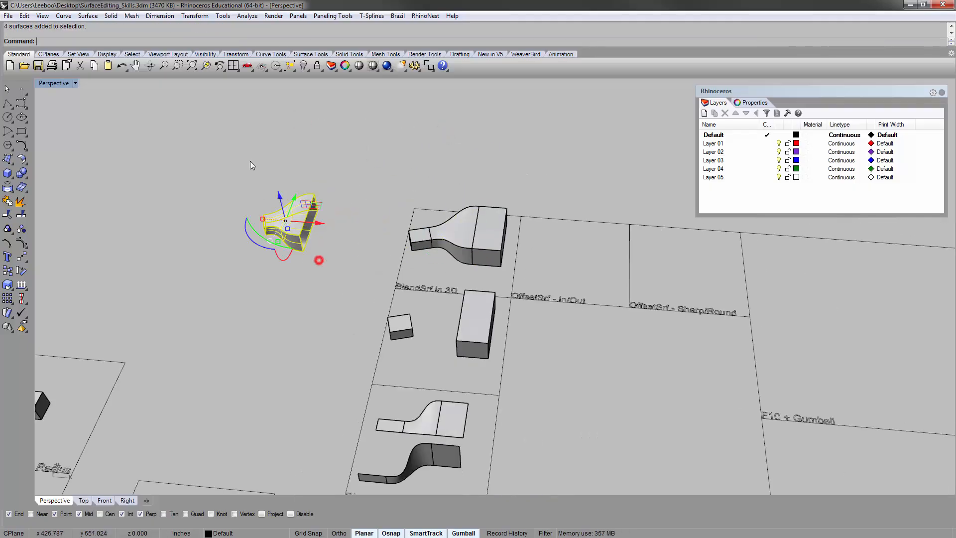
type("zs")
key("Return")
left_click(228, 145)
right_click_drag(608, 254, 643, 273)
left_click_drag(646, 302, 503, 165)
type("j")
key("Return")
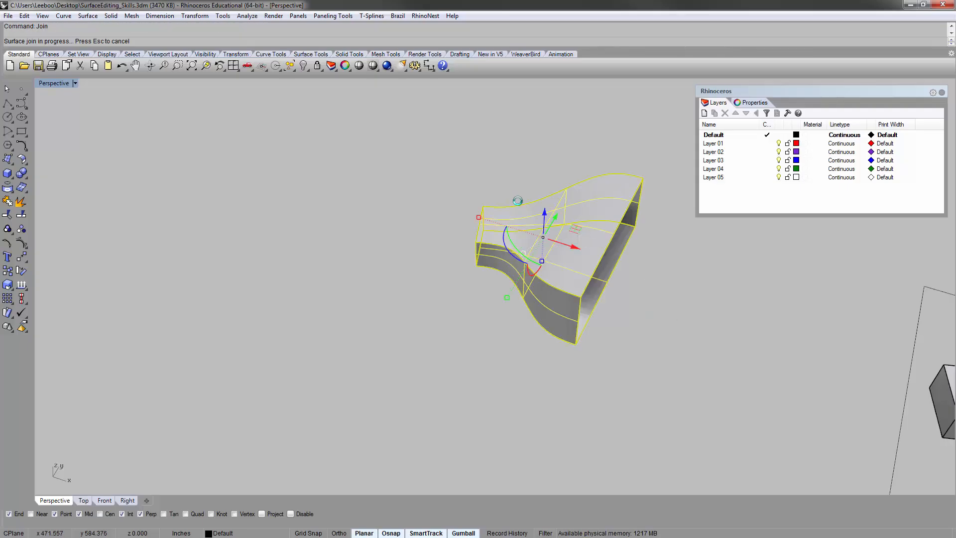
Check the joined blend copy as a single object and delete the original blend surfaces between the two boxes.
left_click(532, 222)
left_click(525, 149)
left_click(531, 217)
type("zs")
key("Return")
right_click_drag(595, 264, 543, 272)
left_click(477, 167)
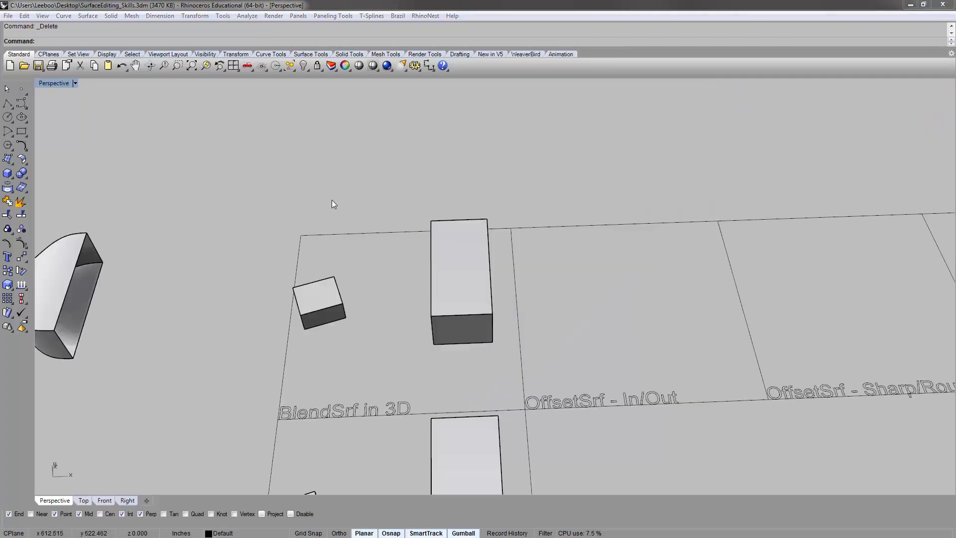
left_click(335, 184)
Start BlendSrf and chain the four opening edges of the large box as the first edge.
right_click_drag(363, 207, 409, 300)
scroll(366, 304, "up", 4)
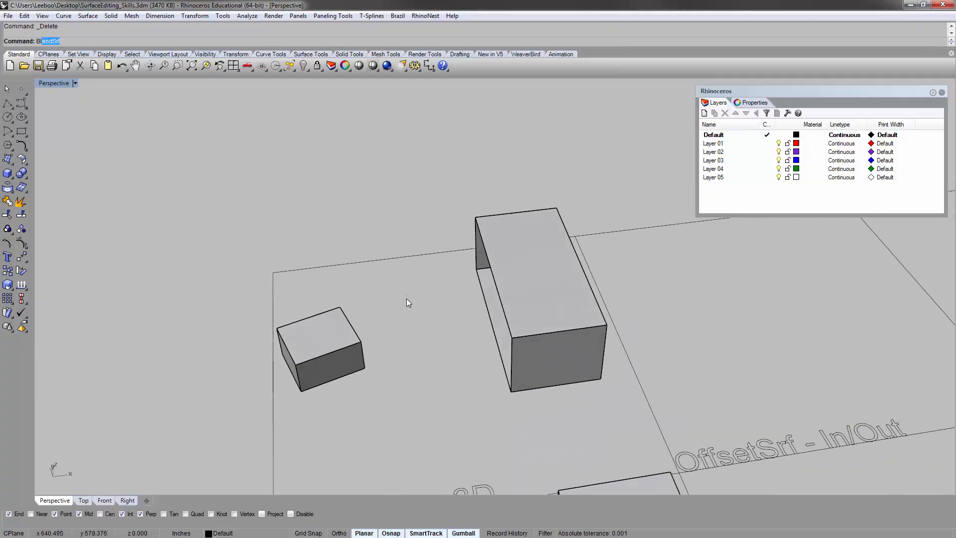
type("Bl")
key("Return")
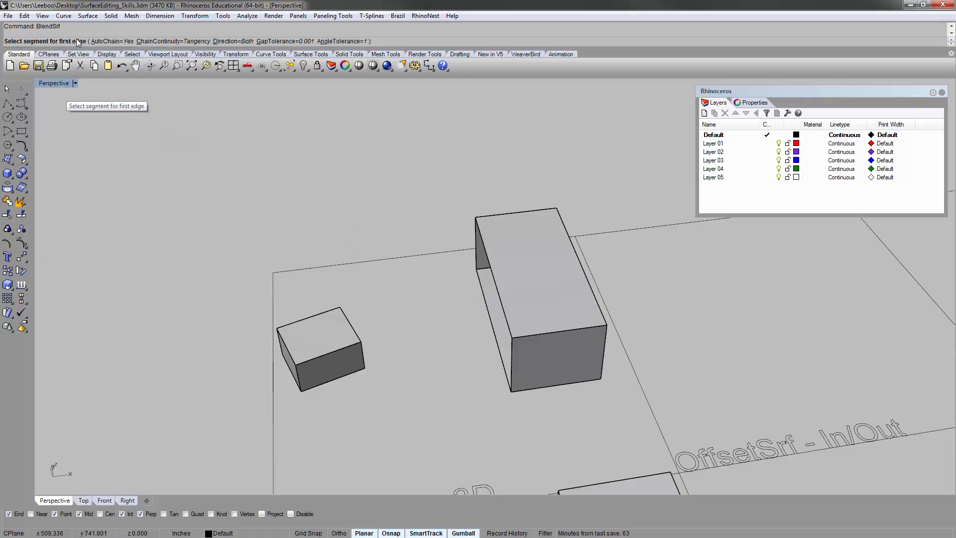
right_click_drag(389, 241, 418, 226)
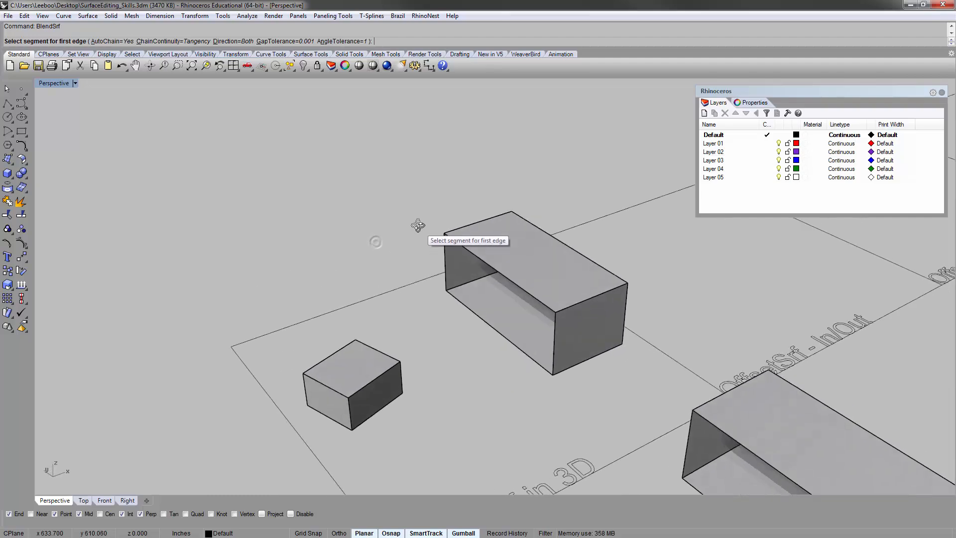
scroll(482, 275, "up", 3)
right_click_drag(506, 264, 340, 213)
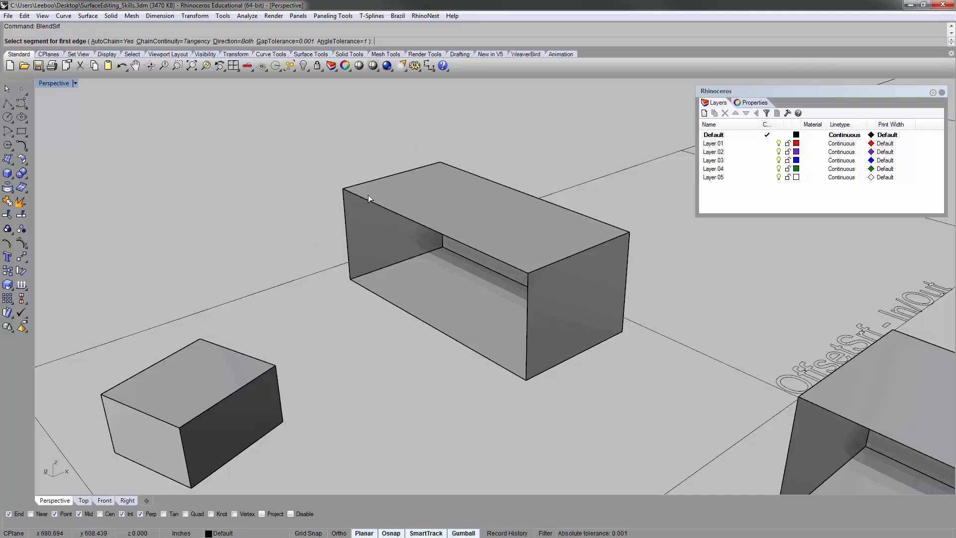
left_click(342, 193)
left_click(521, 269)
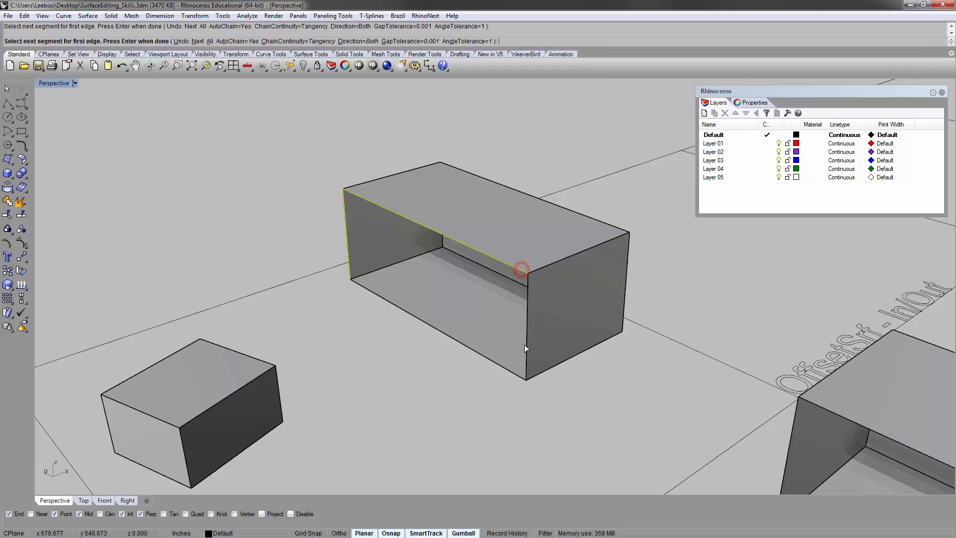
left_click(526, 370)
left_click(358, 283)
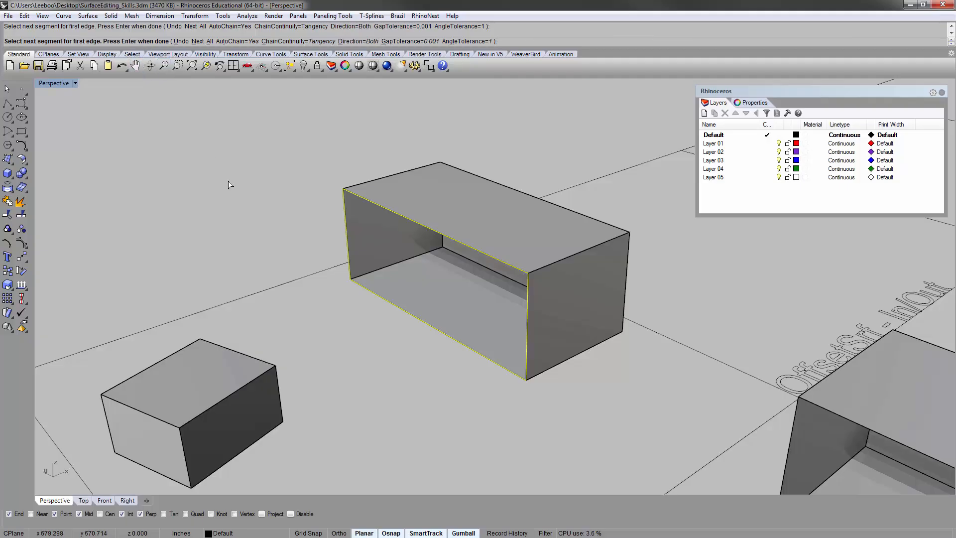
key("Return")
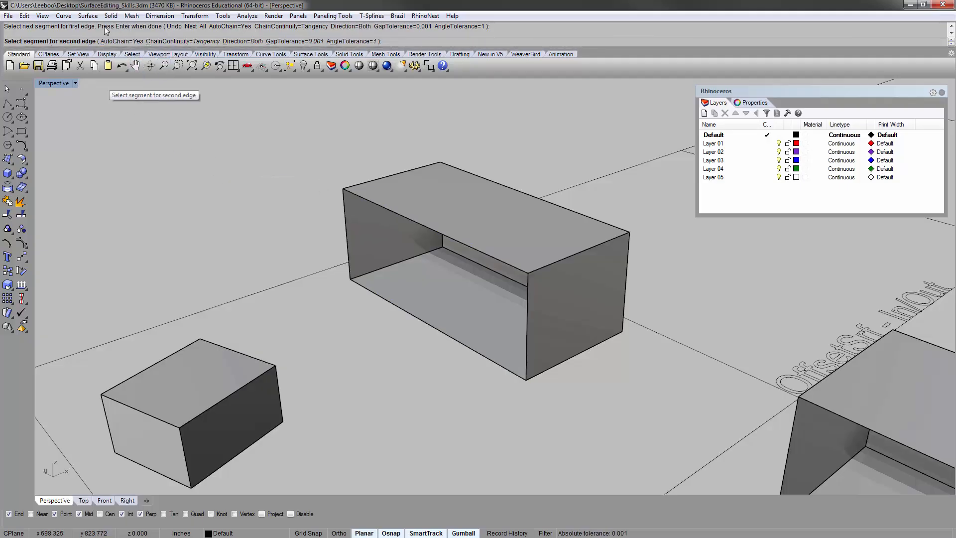
Chain the four opening edges of the small box as the second edge and create the blend with curvature continuity at both ends.
right_click_drag(573, 221, 249, 278)
scroll(433, 139, "up", 3)
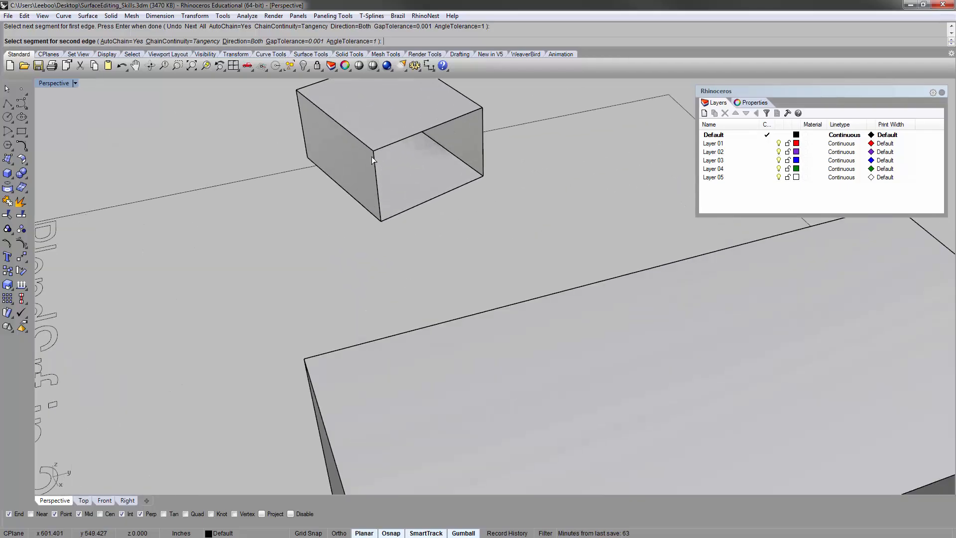
left_click(378, 148)
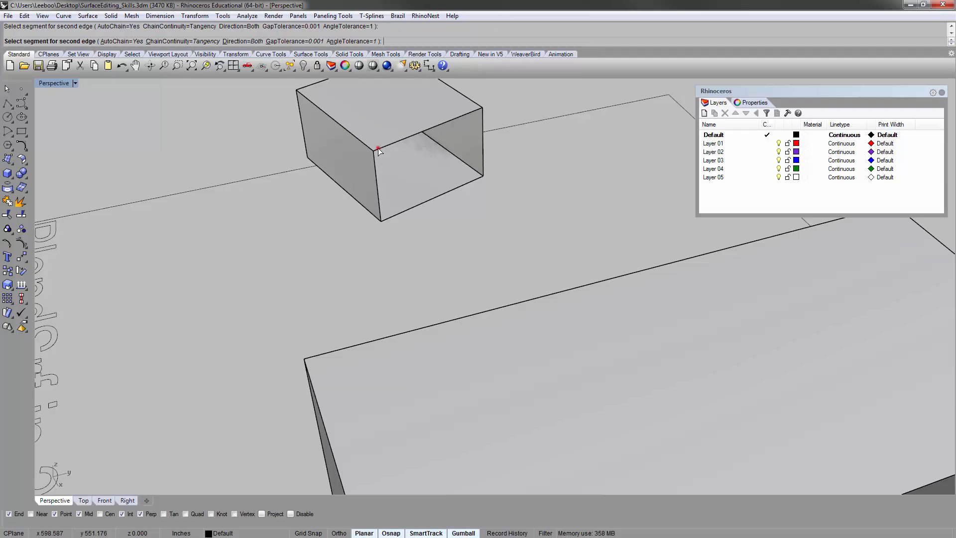
left_click(483, 113)
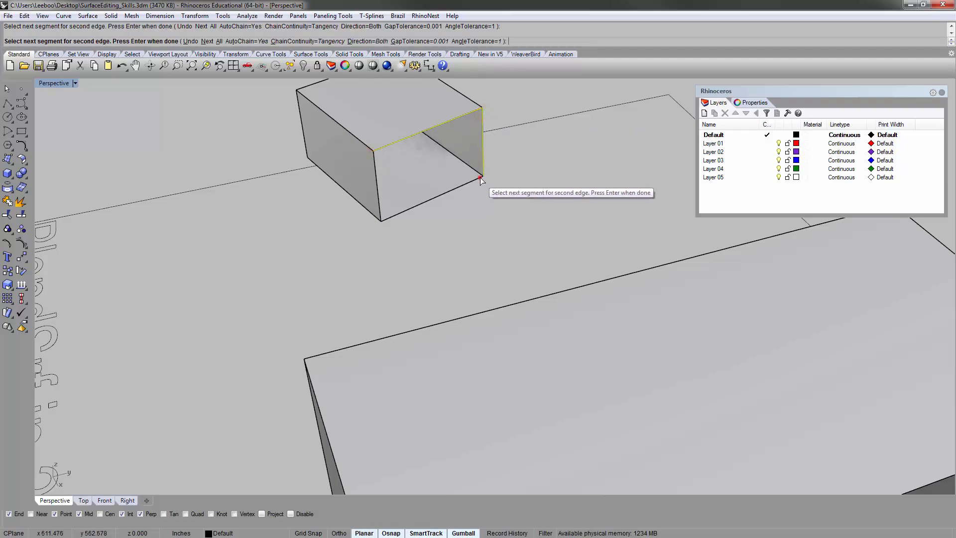
left_click(480, 178)
left_click(380, 218)
scroll(429, 234, "down", 5)
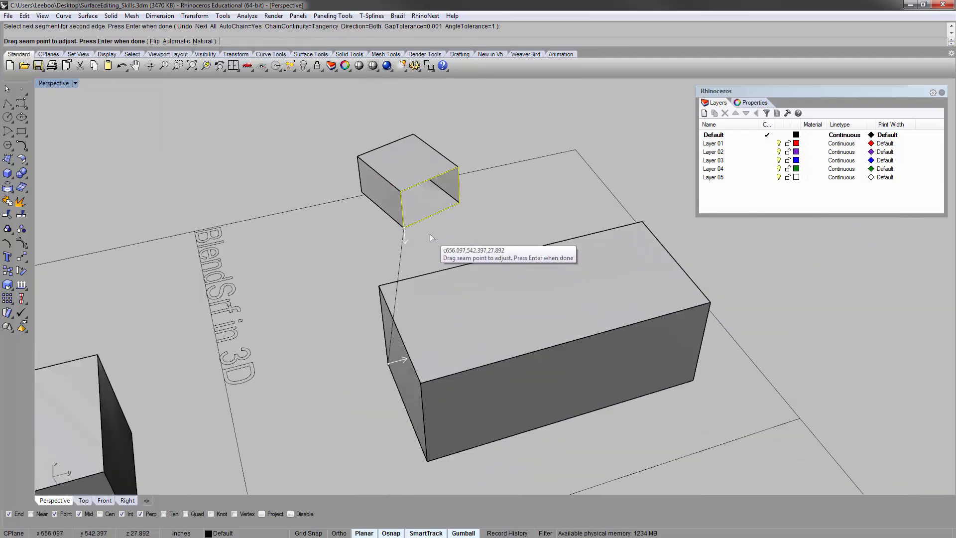
right_click_drag(395, 242, 431, 234)
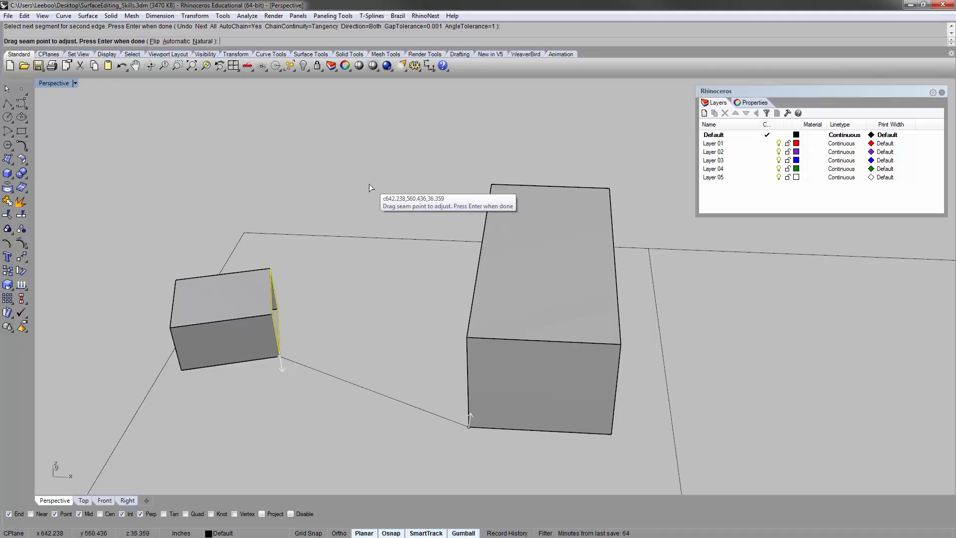
key("Return")
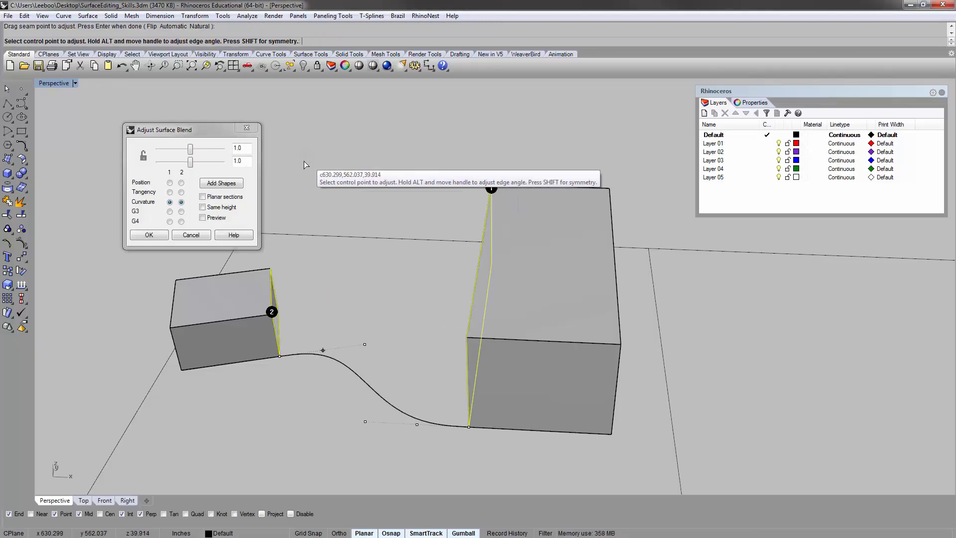
left_click(149, 234)
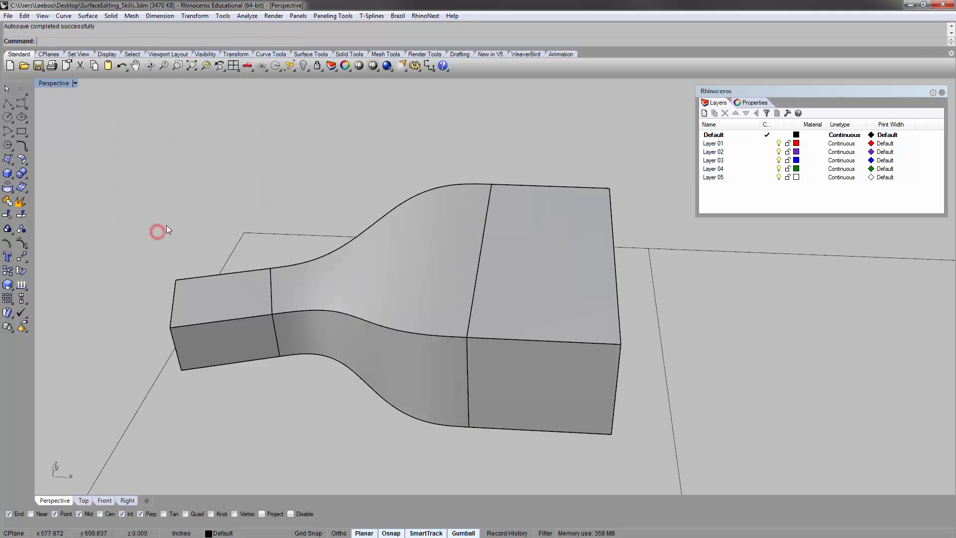
Inspect the one-piece blend between the boxes and place it beside the earlier joined copy outside the frame.
left_click(399, 324)
type("zs")
key("Return")
right_click_drag(415, 311, 502, 316)
scroll(428, 336, "down", 8)
left_click_drag(475, 310, 184, 263)
left_click(259, 141)
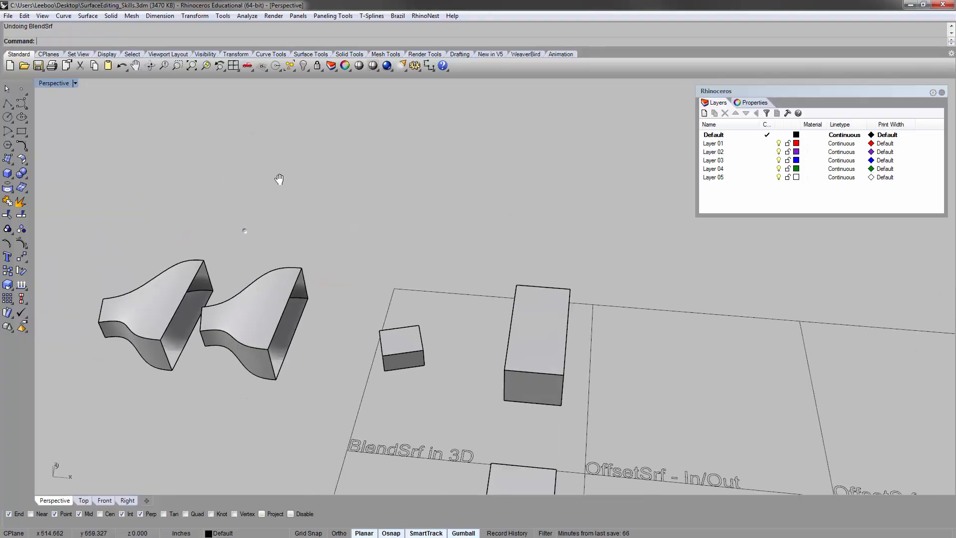
Delete the outermost of the two blend polysurfaces and move the remaining one into the OffsetSrf - In/Out frame.
left_click(182, 281)
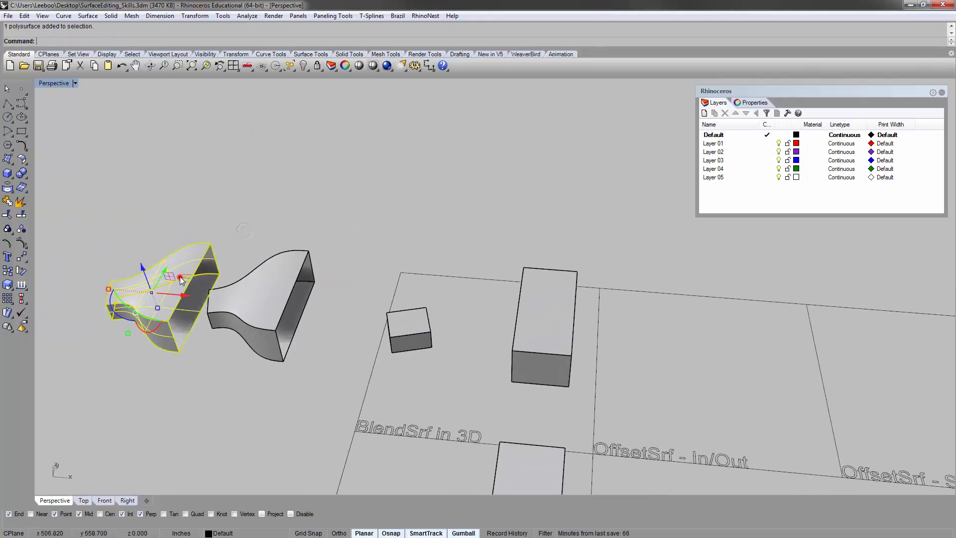
key("Delete")
left_click(276, 310)
right_click_drag(314, 301, 281, 201, "shift")
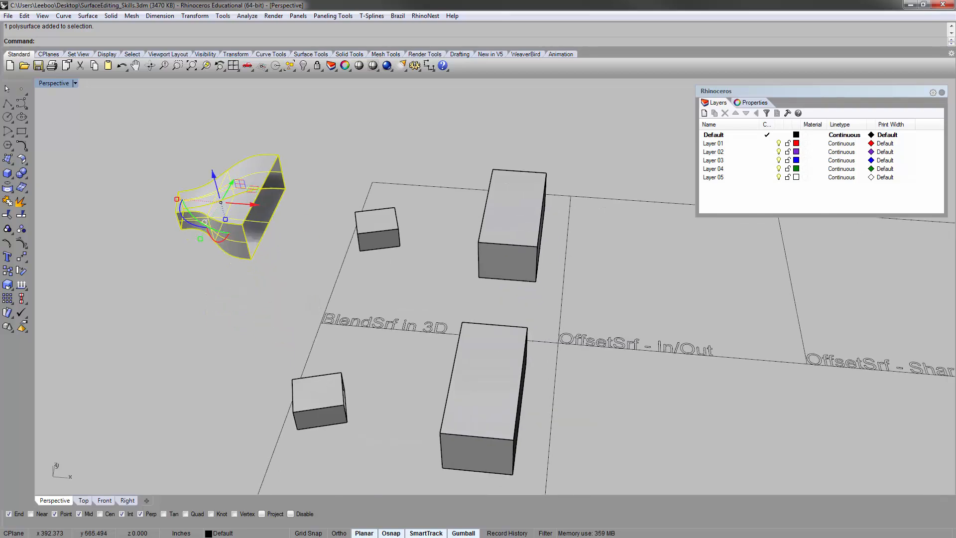
right_click_drag(296, 131, 238, 164, "shift")
left_click(268, 155)
left_click(196, 224)
left_click_drag(182, 233, 638, 268)
type("zs")
key("Return")
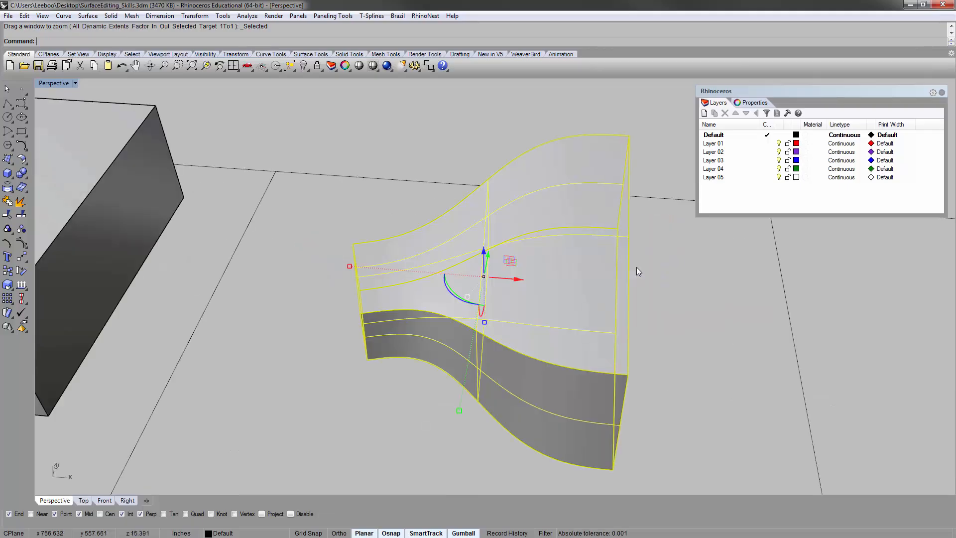
Examine the blend polysurface in the OffsetSrf - In/Out frame from several angles.
left_click(673, 261)
scroll(527, 211, "down", 6)
right_click_drag(527, 212, 537, 268)
right_click_drag(536, 268, 450, 292, "shift")
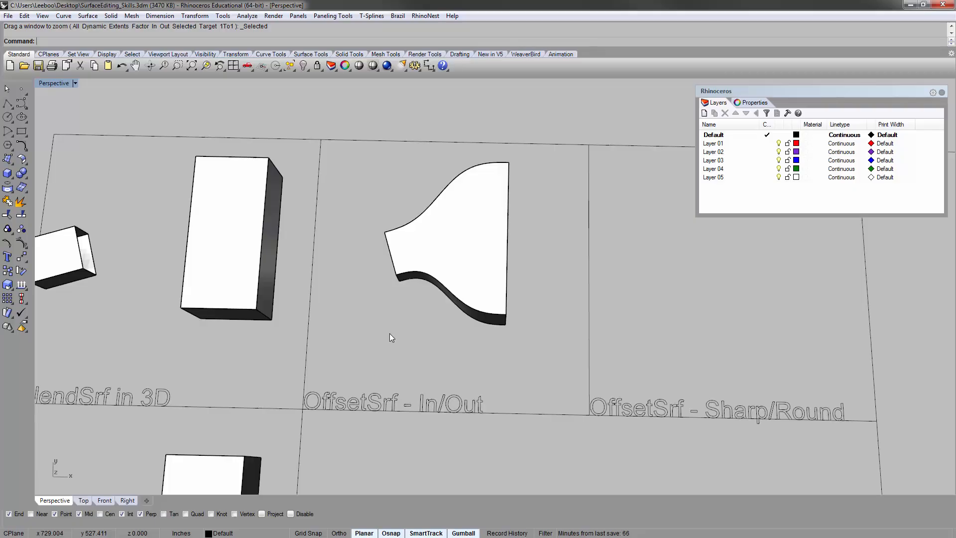
right_click_drag(466, 333, 449, 315)
left_click(468, 240)
scroll(461, 238, "down", 3)
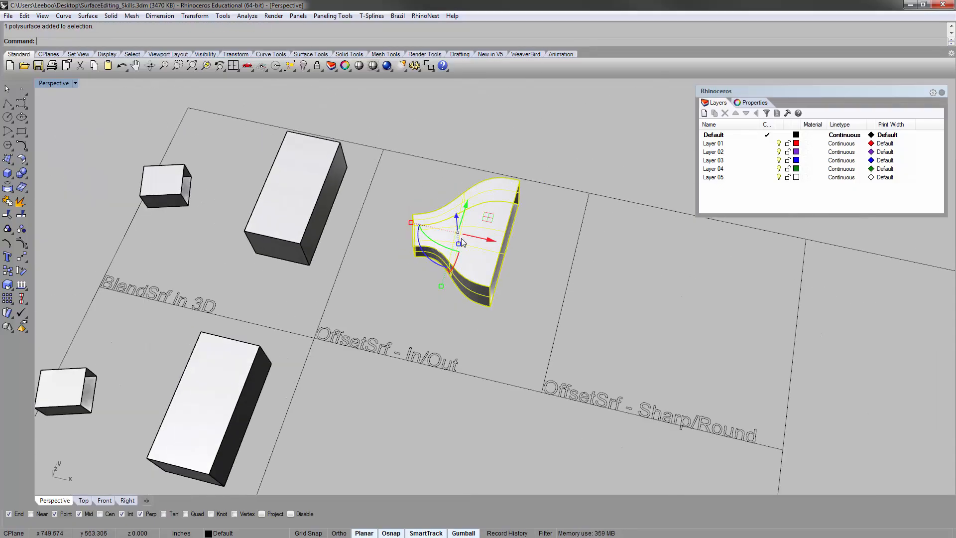
scroll(393, 304, "up", 5)
left_click(393, 304)
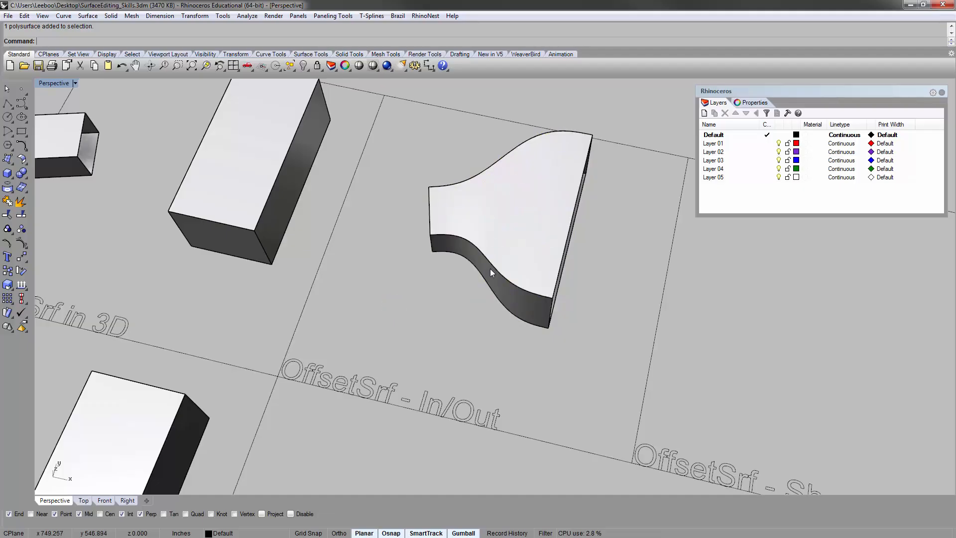
right_click_drag(489, 274, 472, 223)
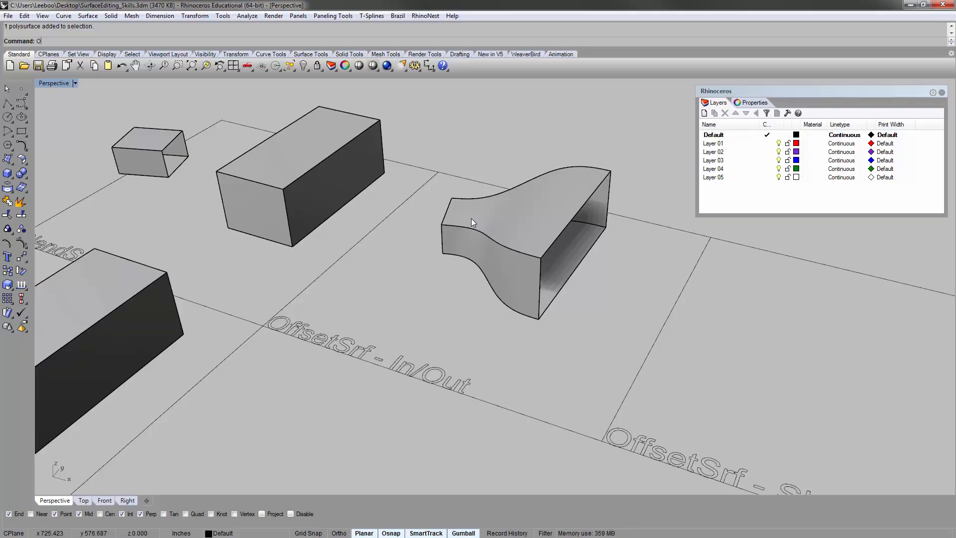
Start OffsetSrf on the single curved blend surface between the two flat surfaces.
left_click(79, 76)
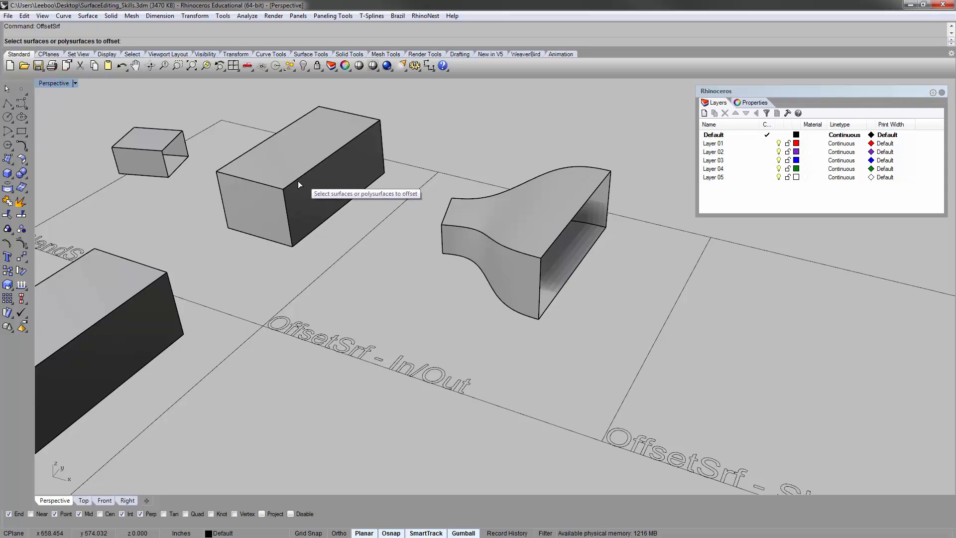
right_click_drag(321, 182, 437, 89)
scroll(489, 173, "down", 4)
scroll(368, 248, "down", 2)
scroll(360, 236, "up", 5)
right_click_drag(360, 235, 450, 208)
scroll(497, 183, "up", 5)
left_click(474, 182)
right_click_drag(418, 234, 372, 232)
right_click_drag(371, 231, 358, 179)
type("zs")
key("Return")
key("Return")
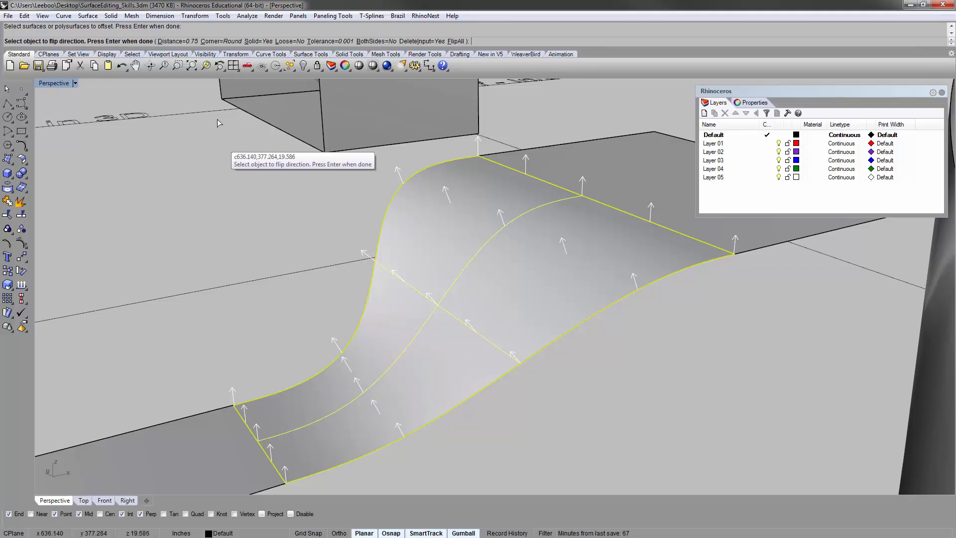
Offset the curved blend surface into a solid at distance 2, flipping all directions and flipping them back.
left_click(192, 41)
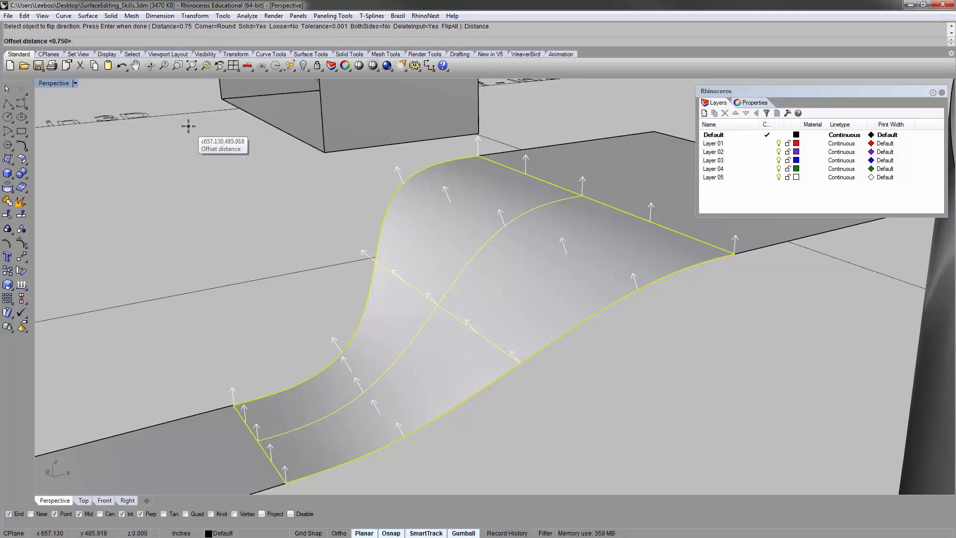
key("Return")
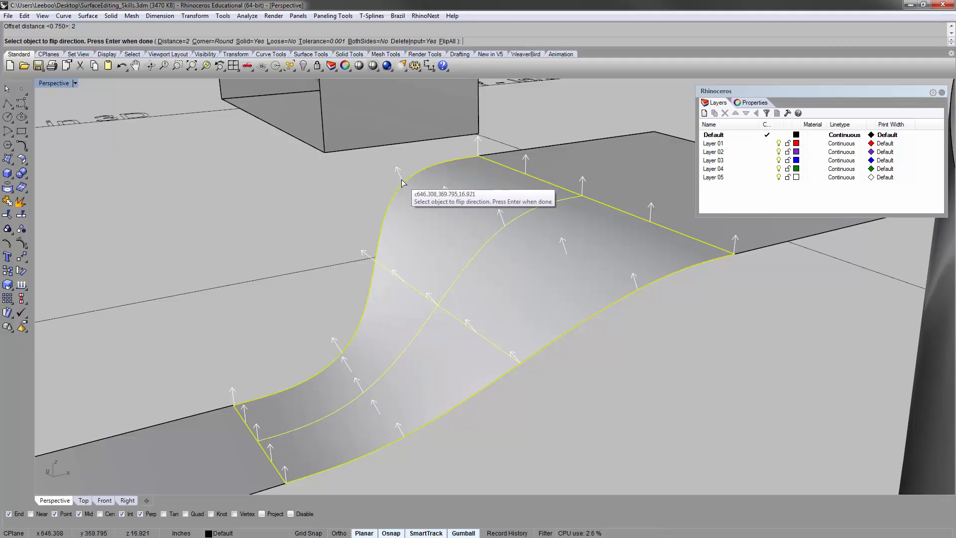
left_click(447, 41)
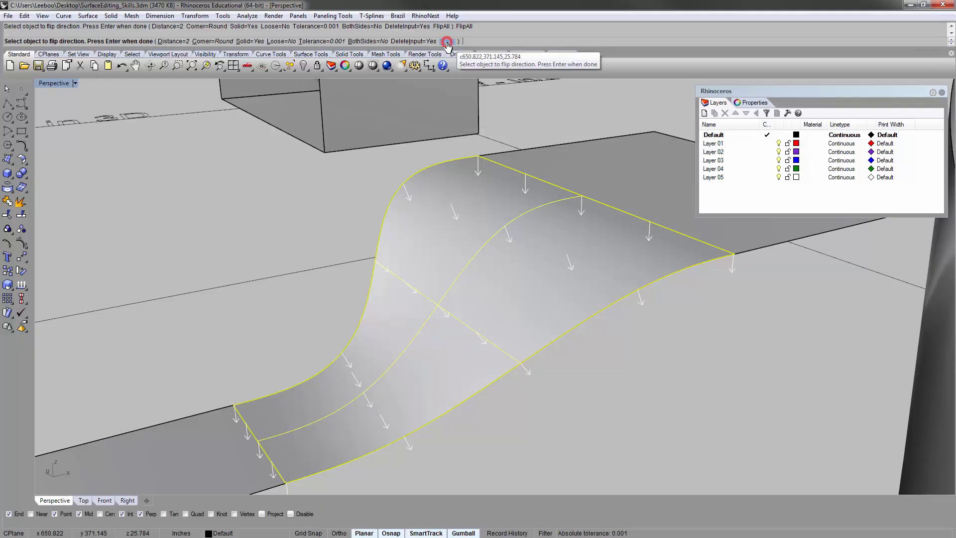
left_click(447, 41)
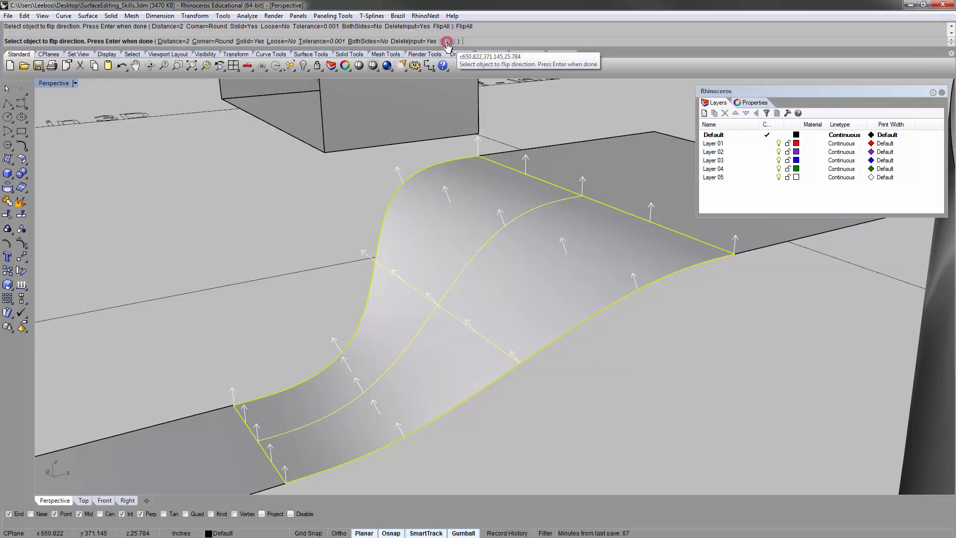
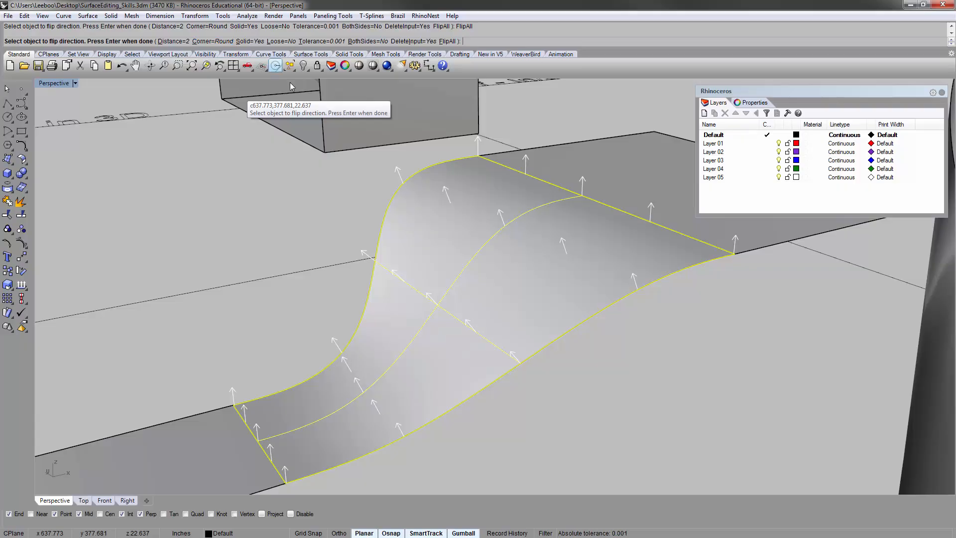
right_click(311, 188)
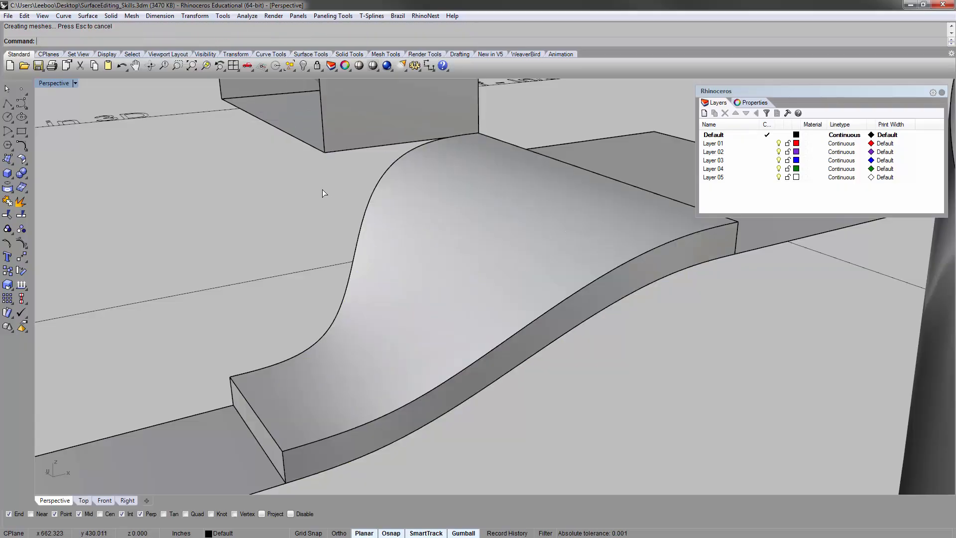
Inspect the thickened blend piece from another angle and undo its solid offset.
left_click(352, 345)
right_click_drag(286, 326, 282, 307)
left_click(281, 308)
key("ctrl+z")
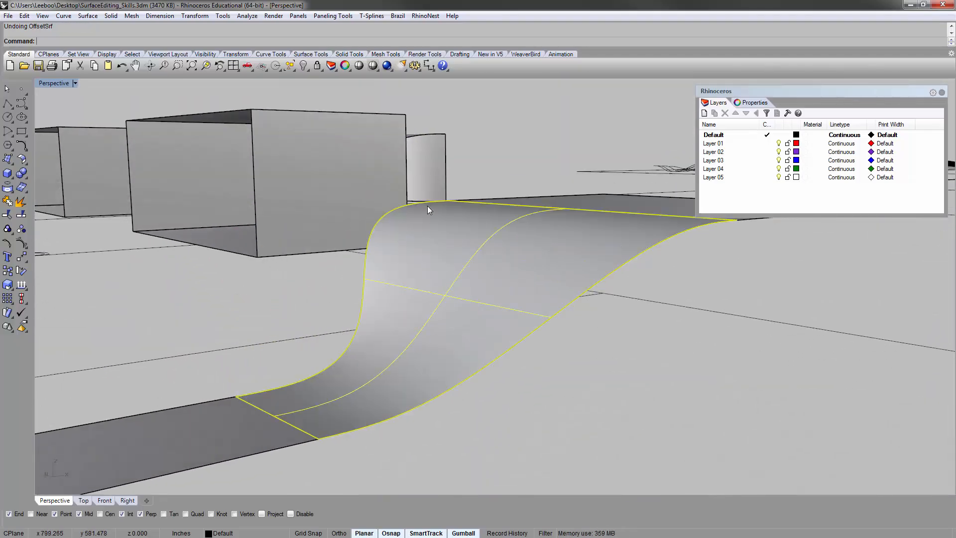
Offset the curved blend surface upward at distance 2 with Solid set to No.
right_click(431, 244)
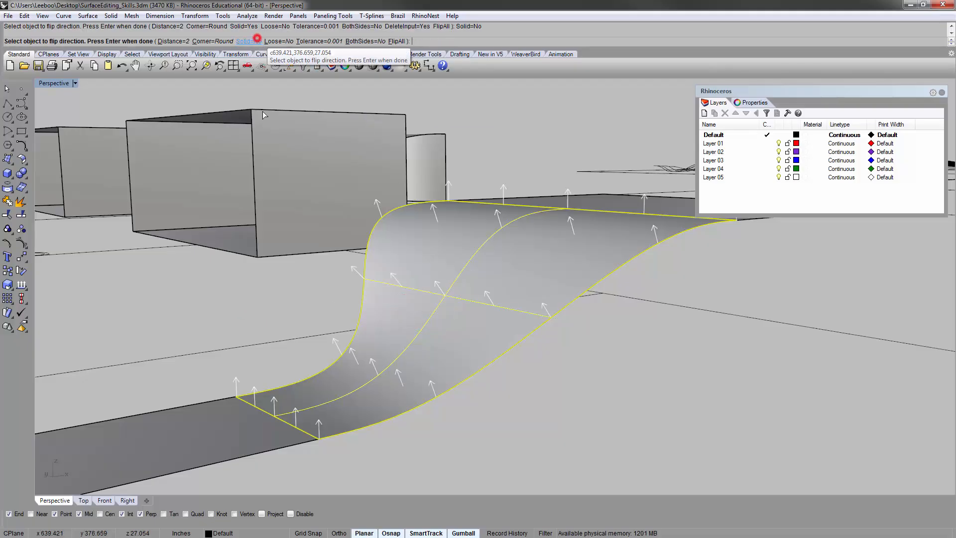
right_click(282, 243)
left_click(249, 264)
right_click_drag(333, 307, 543, 293)
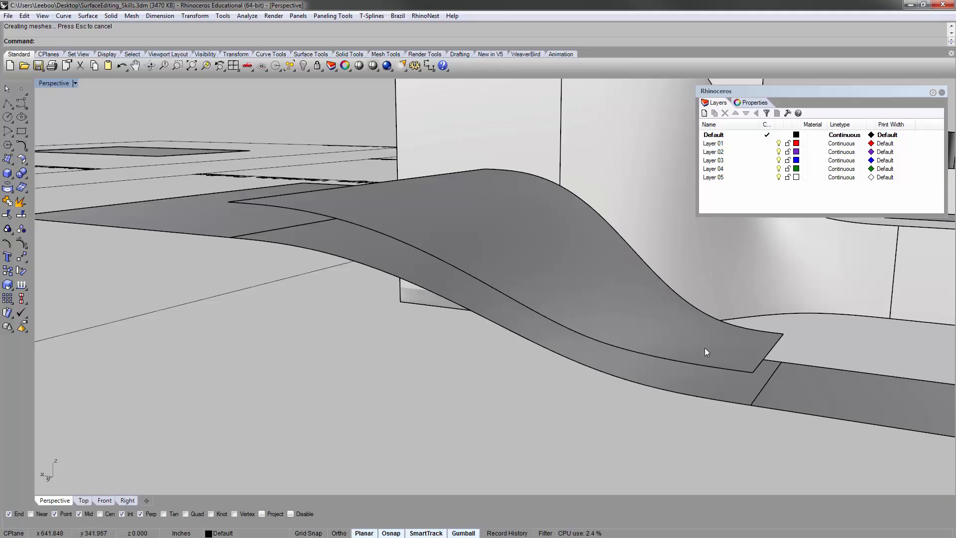
Delete the separate offset copy above the original curved surface.
left_click(705, 353)
right_click_drag(593, 368, 547, 312)
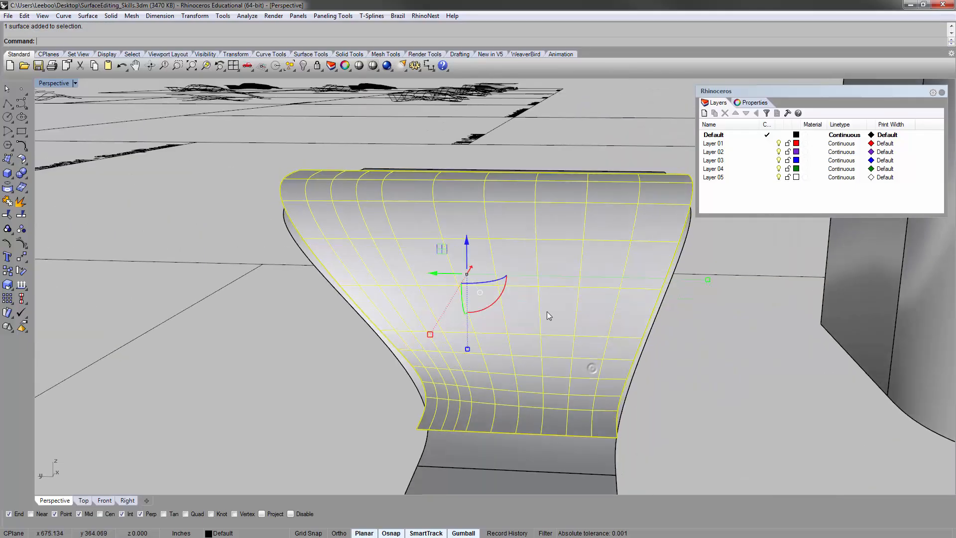
key("Delete")
Offset the curved blend surface at distance 2 with Solid set to Yes, and undo that offset.
right_click_drag(581, 241, 490, 227)
left_click(489, 229)
right_click(430, 202)
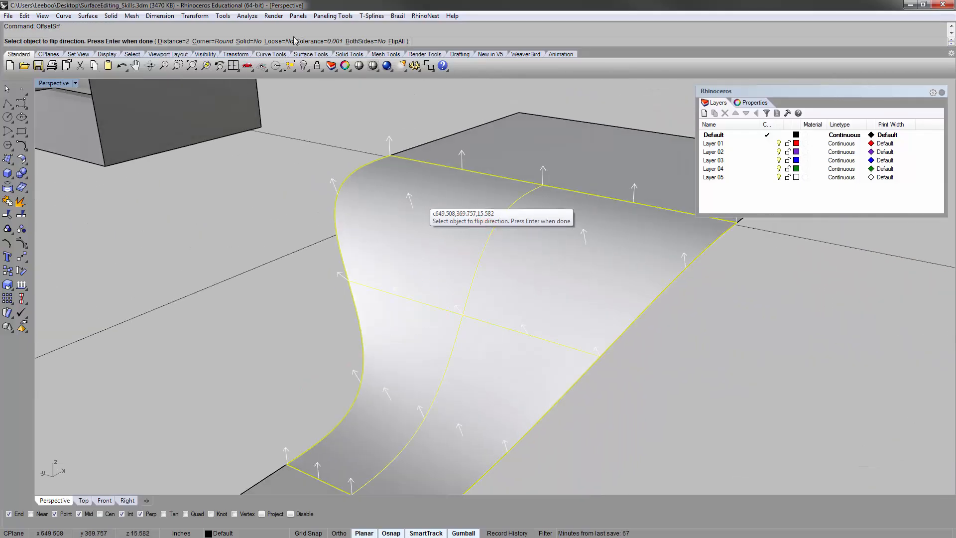
left_click(245, 42)
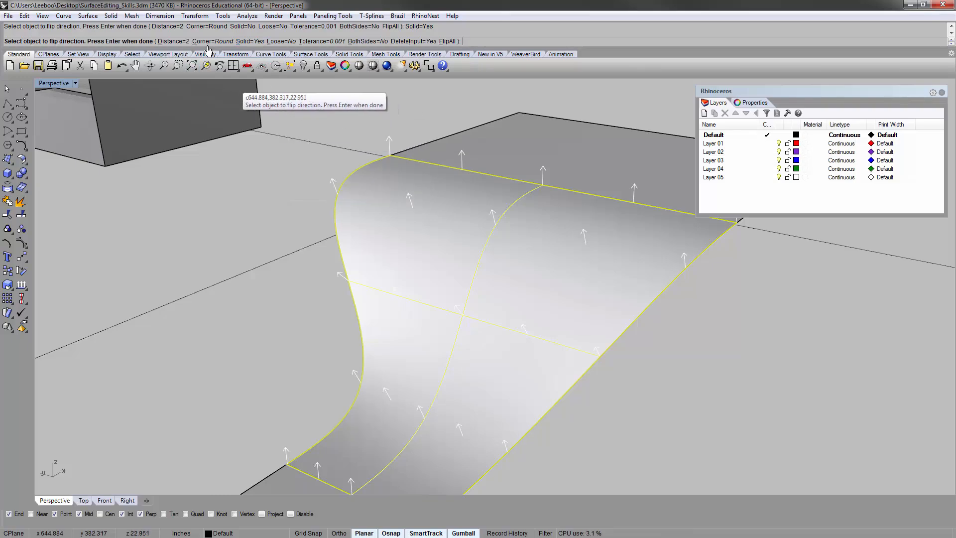
key("Return")
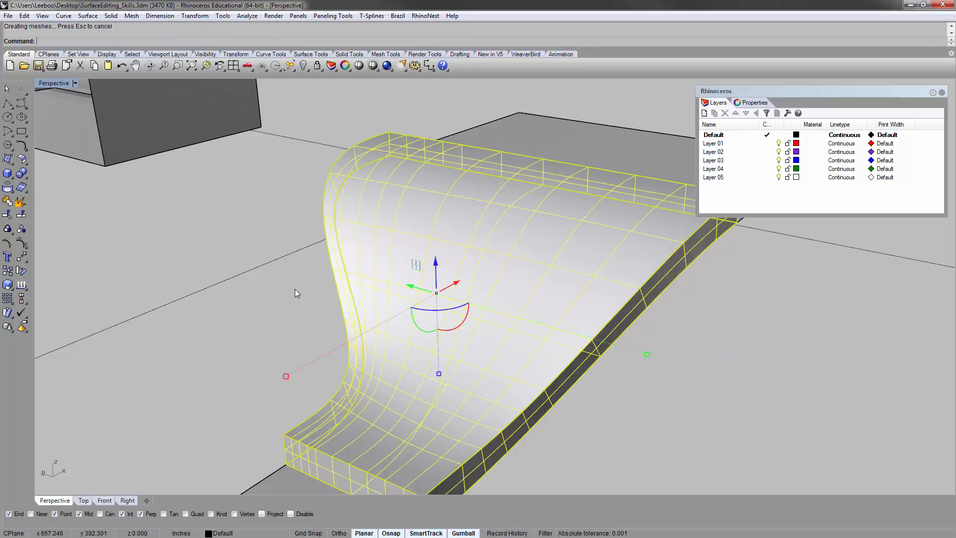
key("ctrl+z")
Offset both flat surfaces and the curved blend between them together as solids at distance 2.
scroll(460, 248, "down", 5)
right_click_drag(461, 247, 440, 297)
left_click(474, 376)
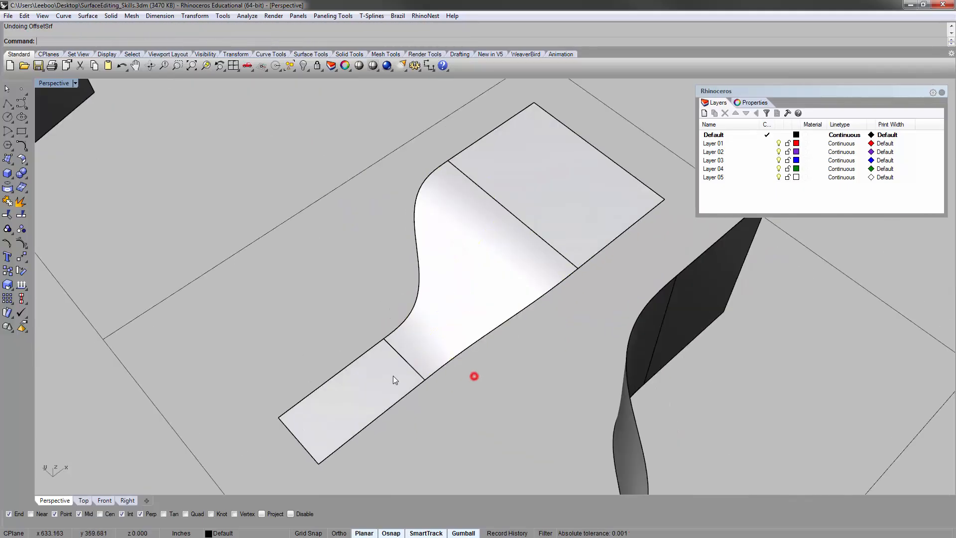
left_click(389, 374)
left_click(479, 306, "shift")
left_click(542, 218, "shift")
key("Return")
key("Return")
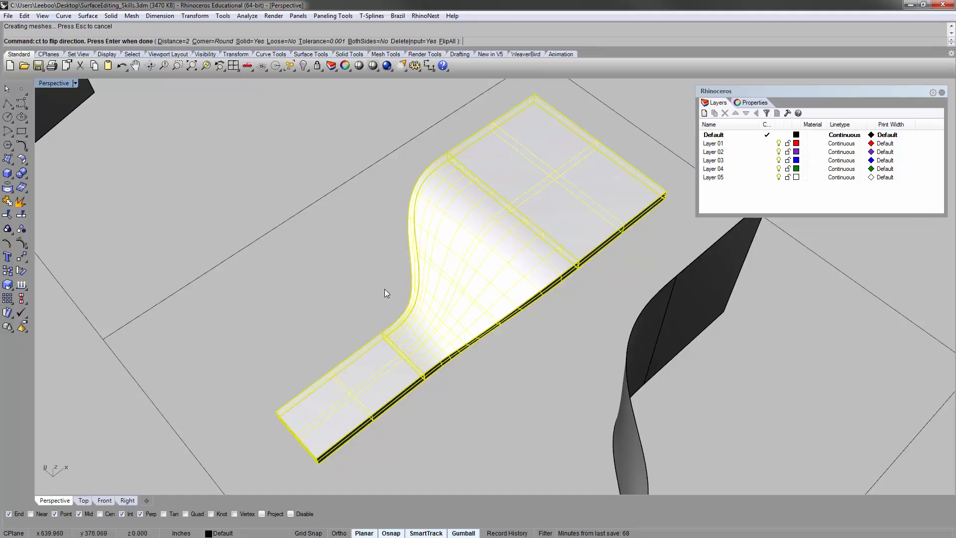
Check each of the three thickened pieces individually and examine how they meet at the seams.
left_click(360, 269)
right_click_drag(370, 301, 373, 234)
scroll(428, 367, "up", 5)
left_click(391, 315)
left_click(453, 274)
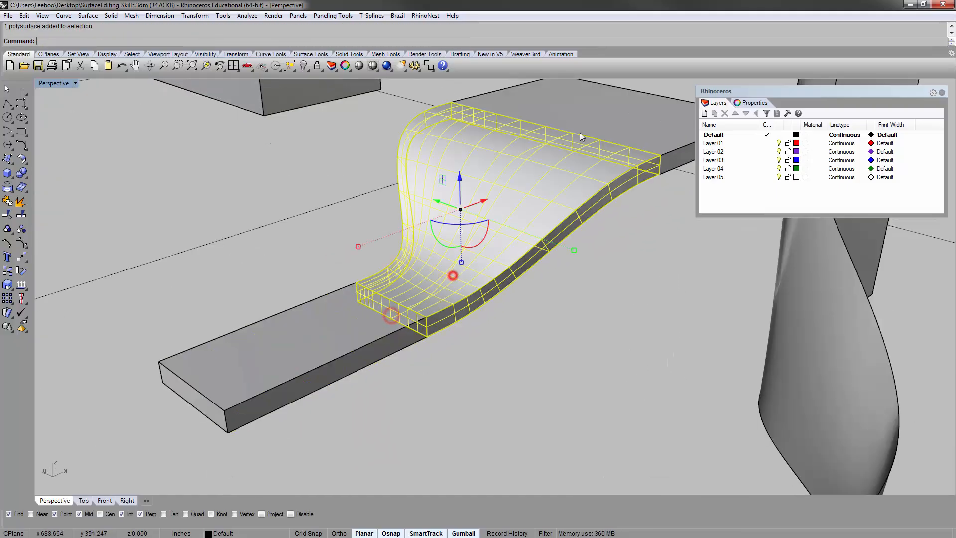
left_click(594, 120)
left_click(596, 282)
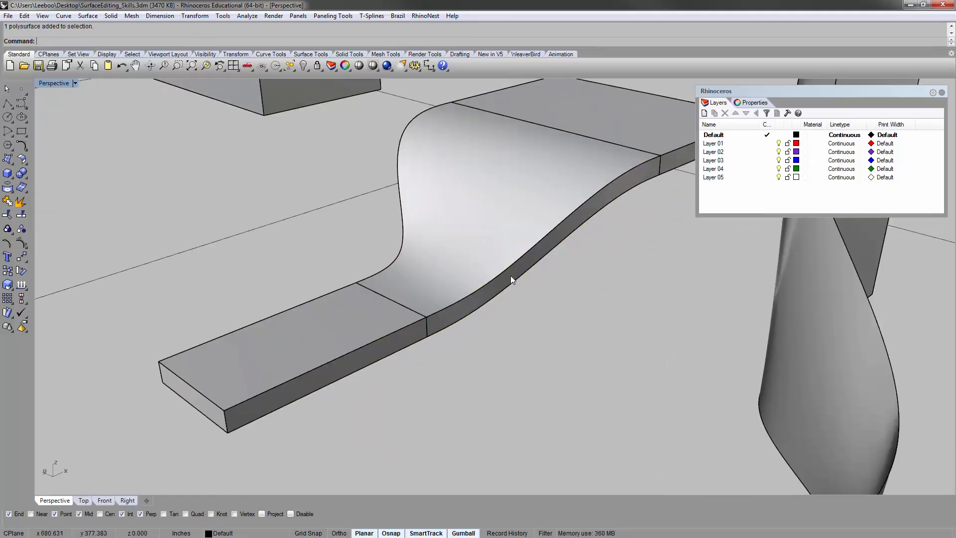
right_click_drag(512, 277, 527, 228)
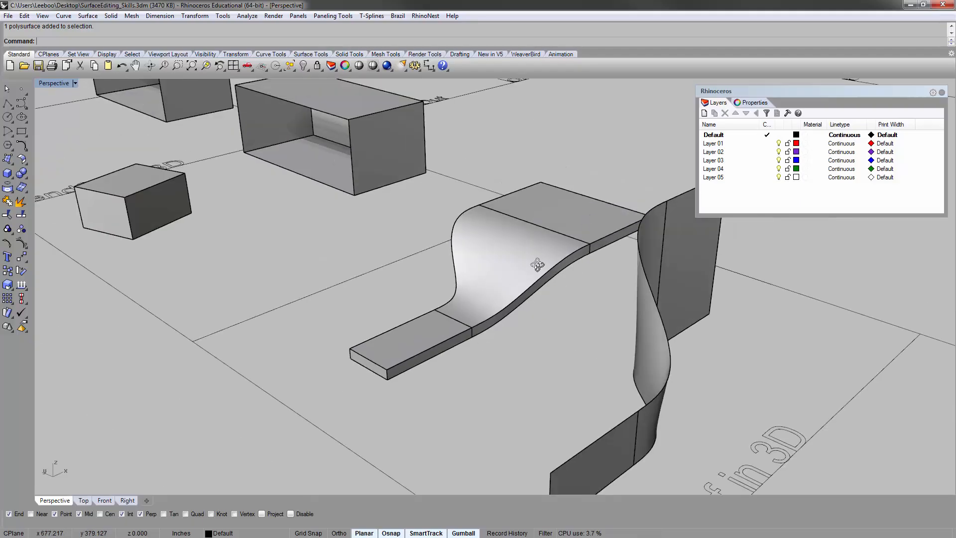
Undo the solid offset of the three surfaces after viewing them from above.
right_click_drag(538, 265, 401, 363)
scroll(537, 228, "up", 3)
scroll(516, 264, "down", 6)
key("ctrl+z")
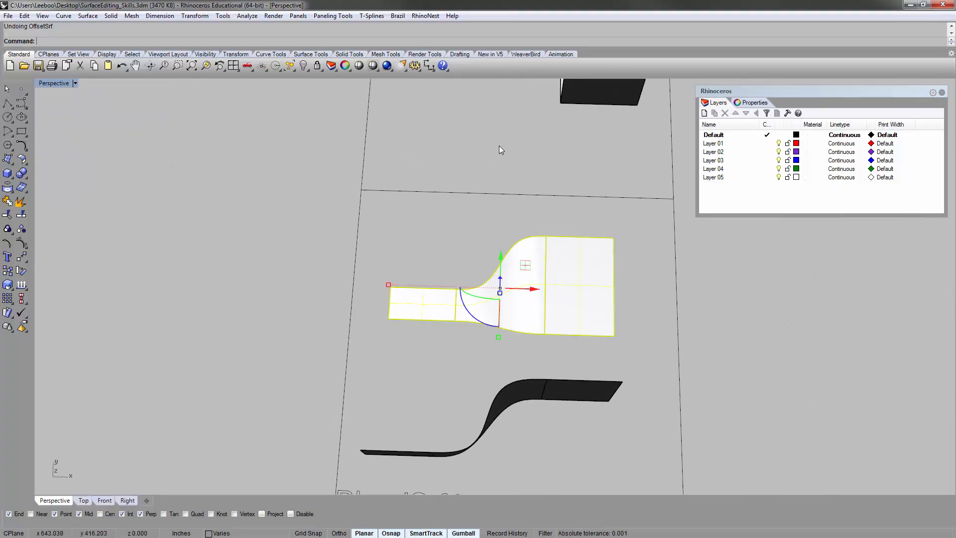
Bring the farther large open-ended box in the BlendSrf in 3D area into close view.
left_click(500, 145)
right_click_drag(488, 238, 414, 441, "shift")
right_click_drag(407, 224, 465, 181)
left_click(316, 130)
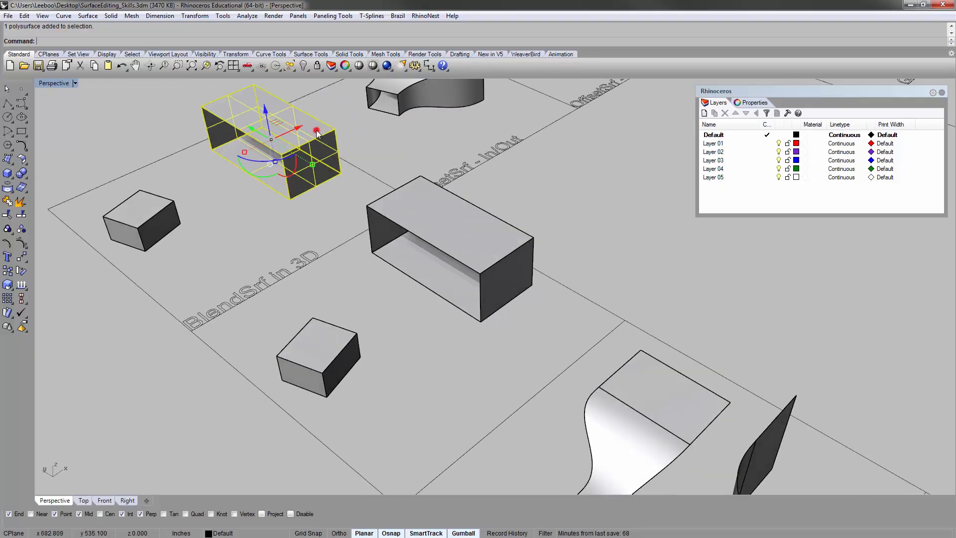
type("zs")
key("Return")
left_click(250, 153)
right_click_drag(518, 283, 472, 244)
left_click(471, 243)
left_click(465, 140)
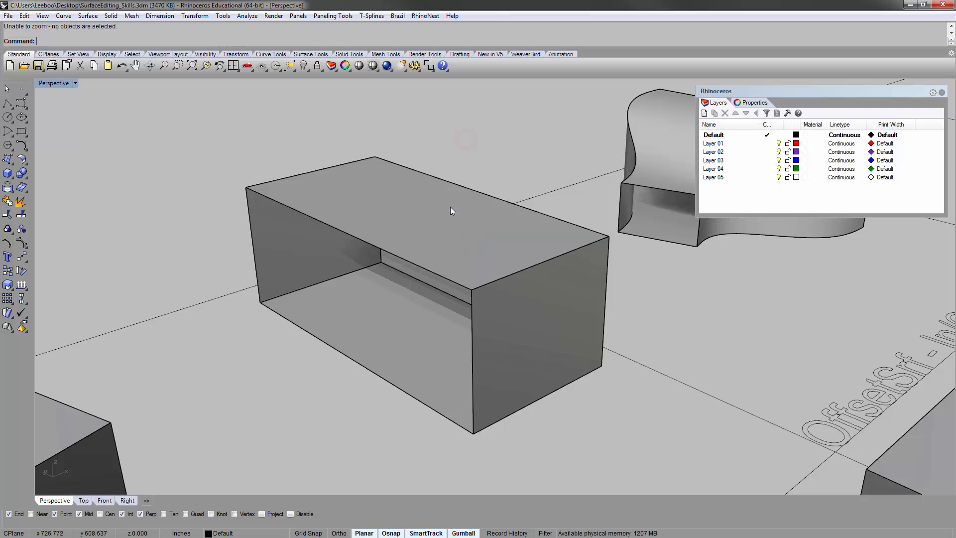
Offset the large open-ended box outward as a solid with OffsetSrf, using distance 2 and Corner=Sharp.
left_click(403, 215)
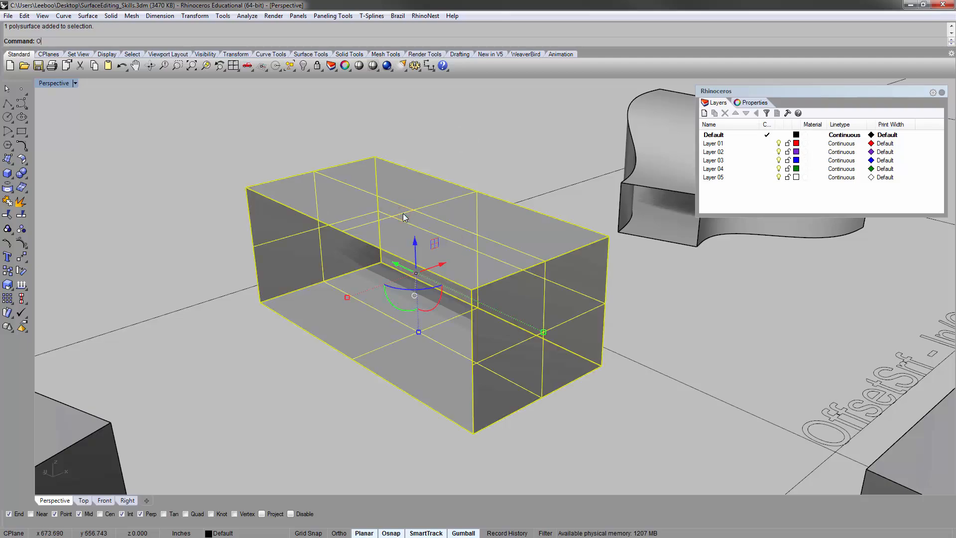
type("OffsetSrf")
key("Return")
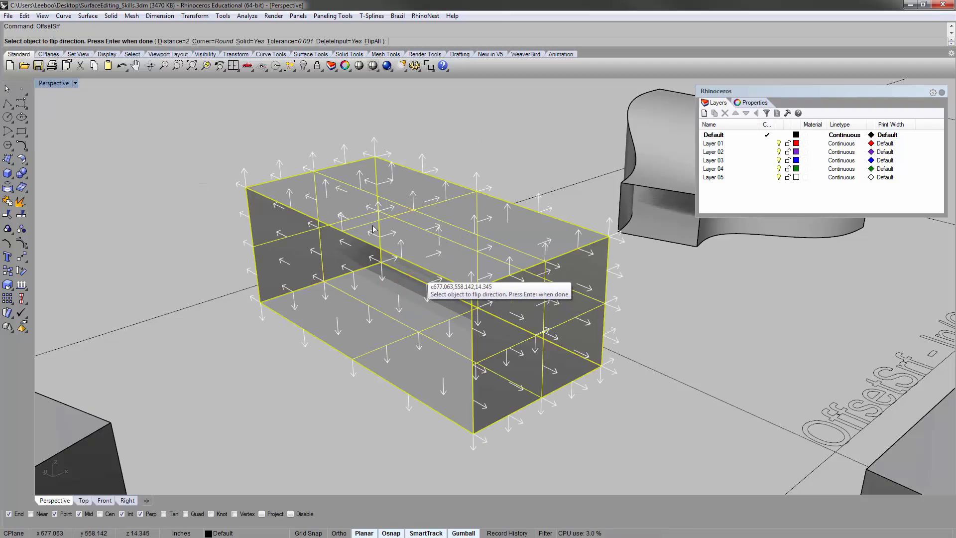
right_click_drag(423, 277, 251, 98)
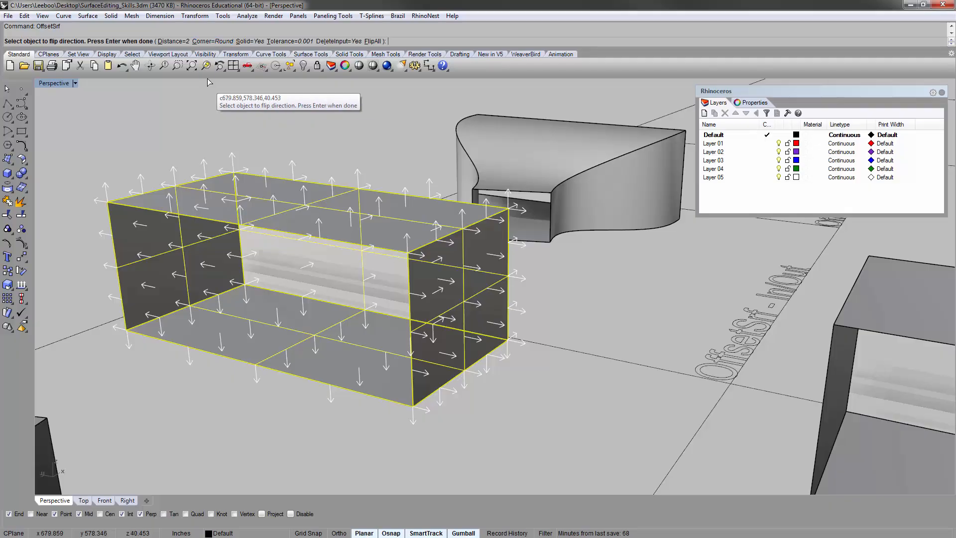
left_click(213, 42)
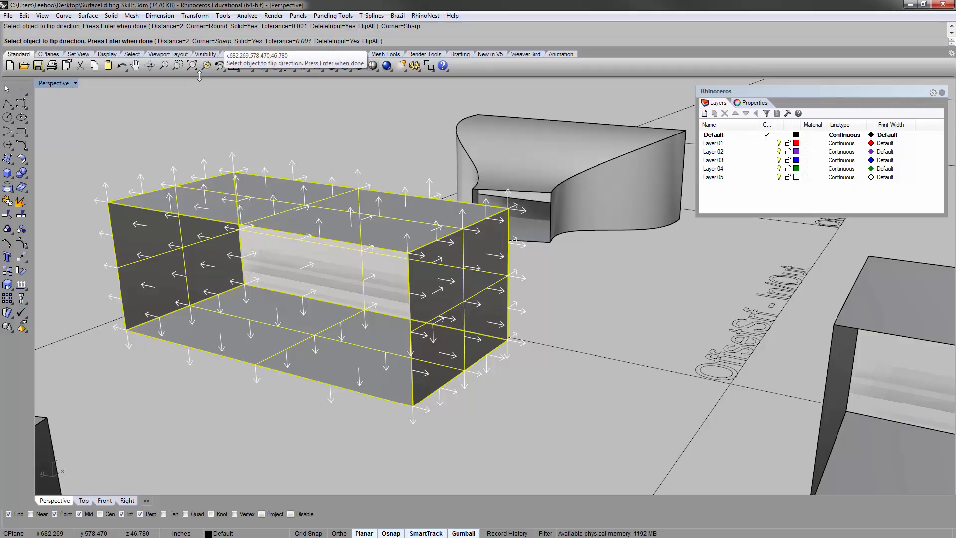
key("Return")
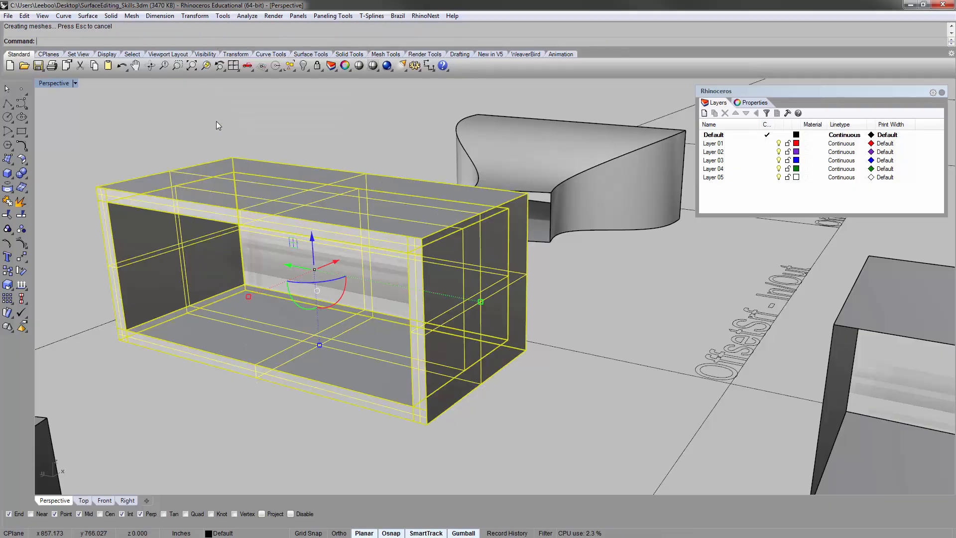
Examine the thickened box's sharp corners and the seam lines across its open-end faces.
scroll(459, 260, "up", 2)
left_click(444, 230)
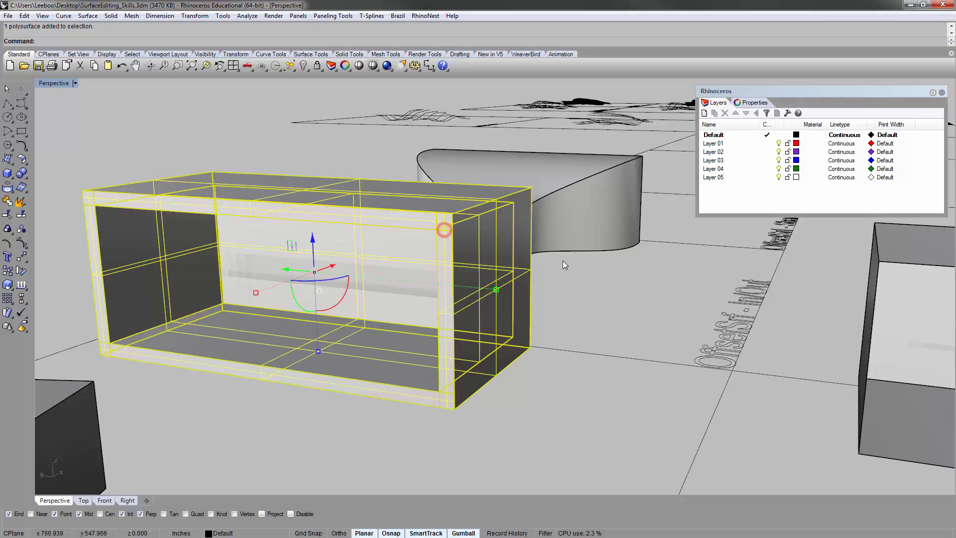
left_click(559, 261)
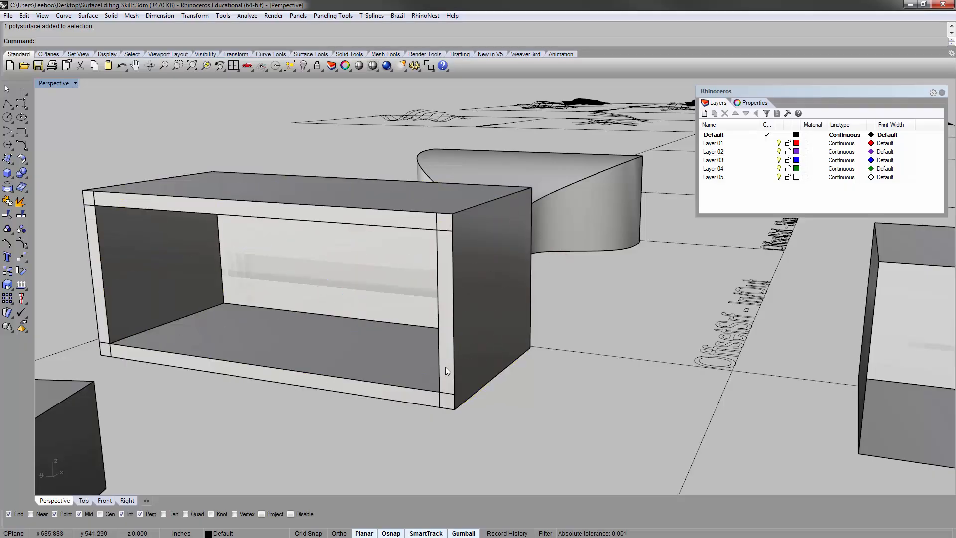
left_click(441, 333)
left_click(595, 281)
right_click_drag(594, 281, 460, 281)
scroll(271, 252, "up", 4)
right_click_drag(271, 252, 486, 233)
scroll(415, 241, "down", 8)
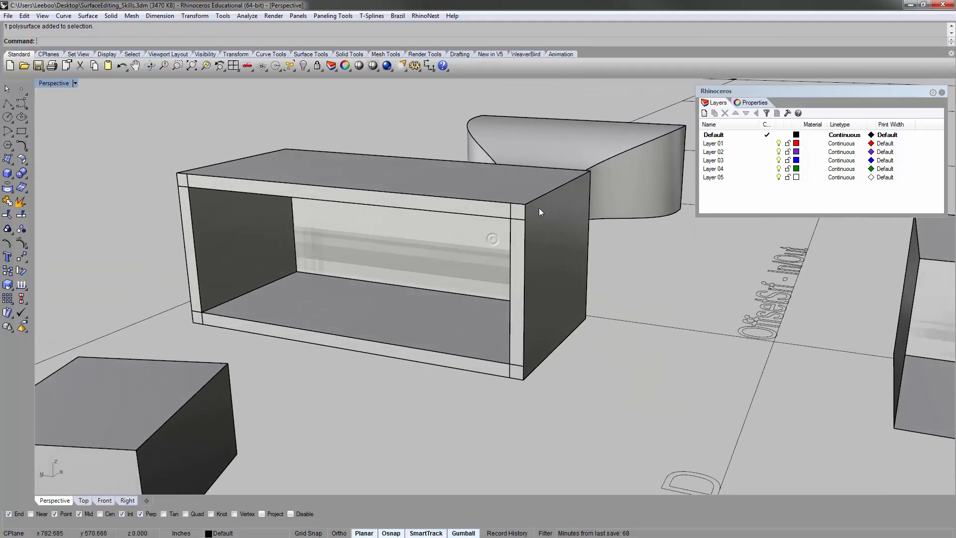
scroll(540, 209, "up", 2)
Merge the coplanar faces of the thickened box with MergeAllFaces.
left_click(436, 267)
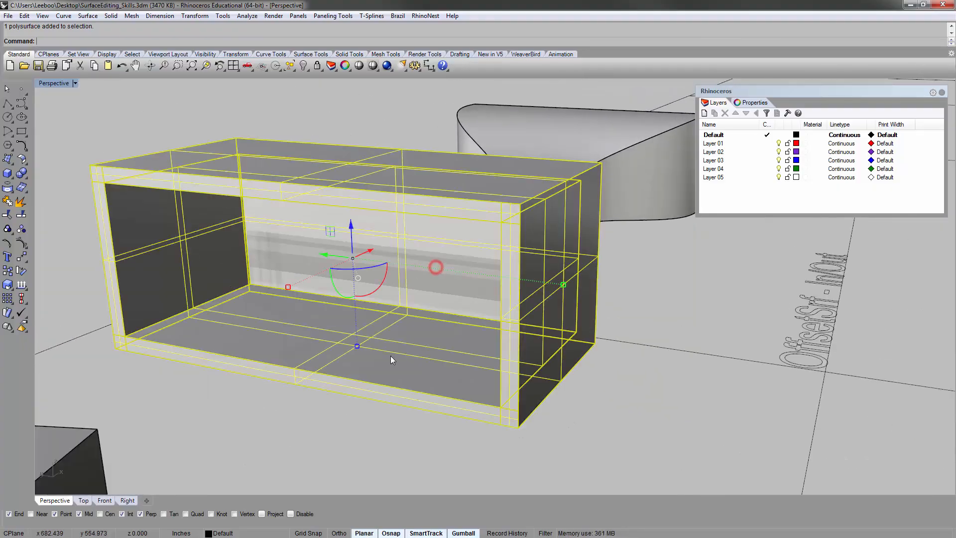
type("MergeAllEdges")
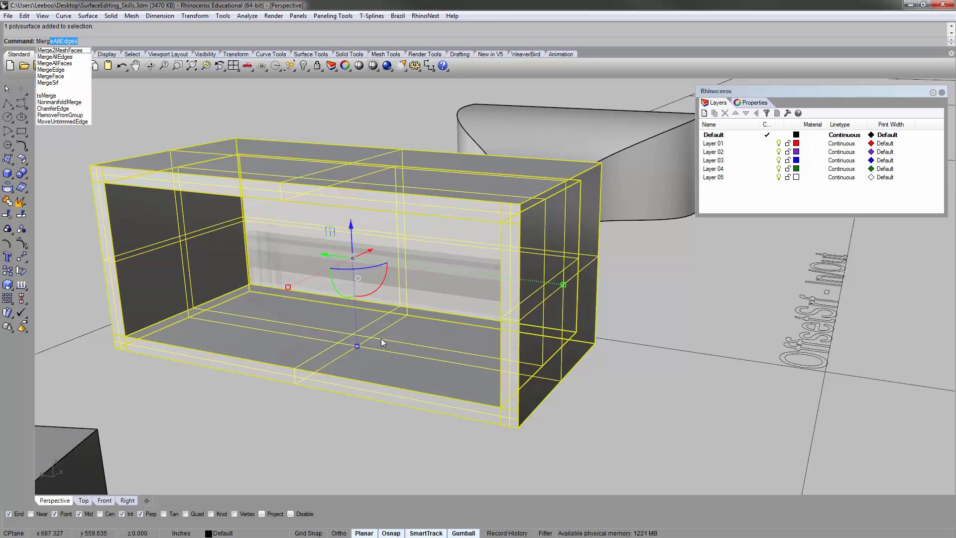
left_click(62, 63)
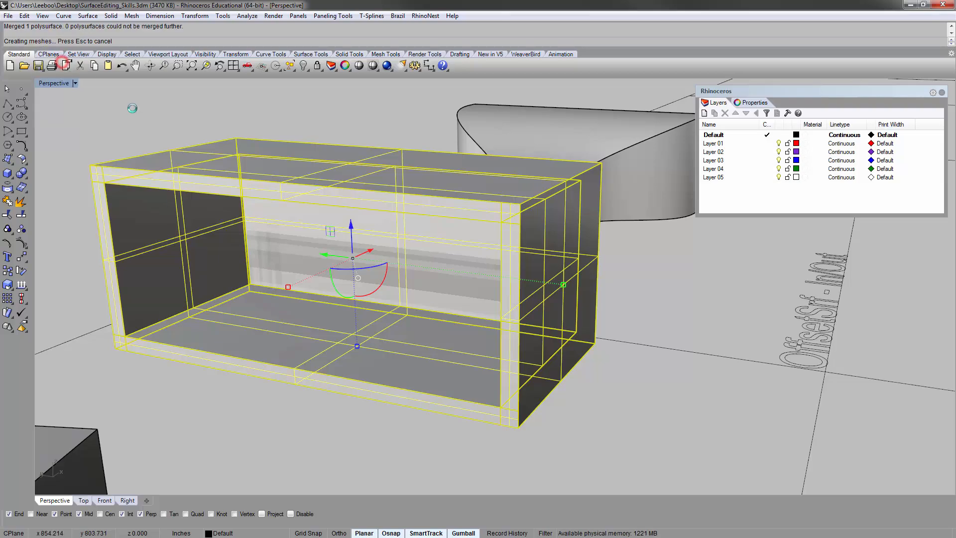
left_click(133, 107)
Inspect the merged rim, then undo the face merge and the box's solid offset and clear the selection.
right_click_drag(533, 230, 503, 256)
scroll(498, 174, "down", 6)
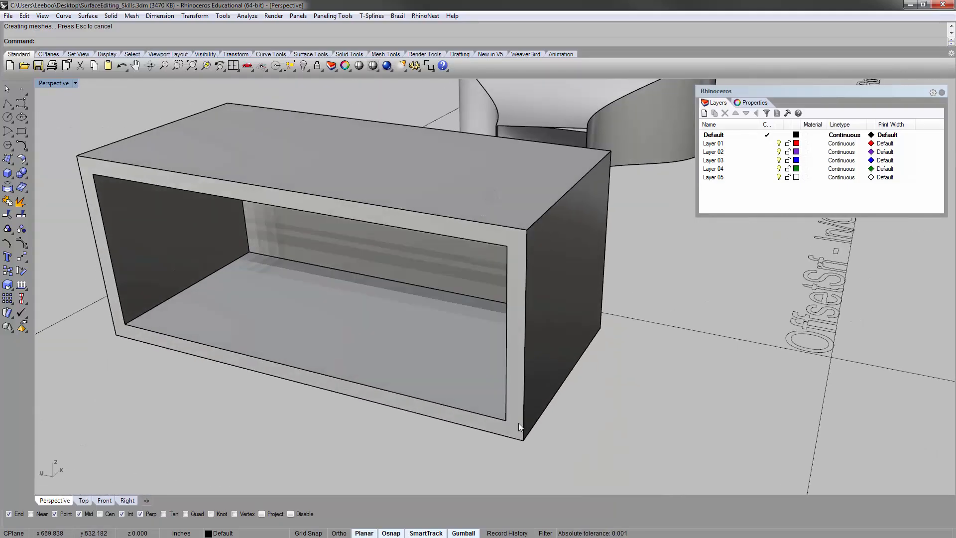
key("ctrl+z")
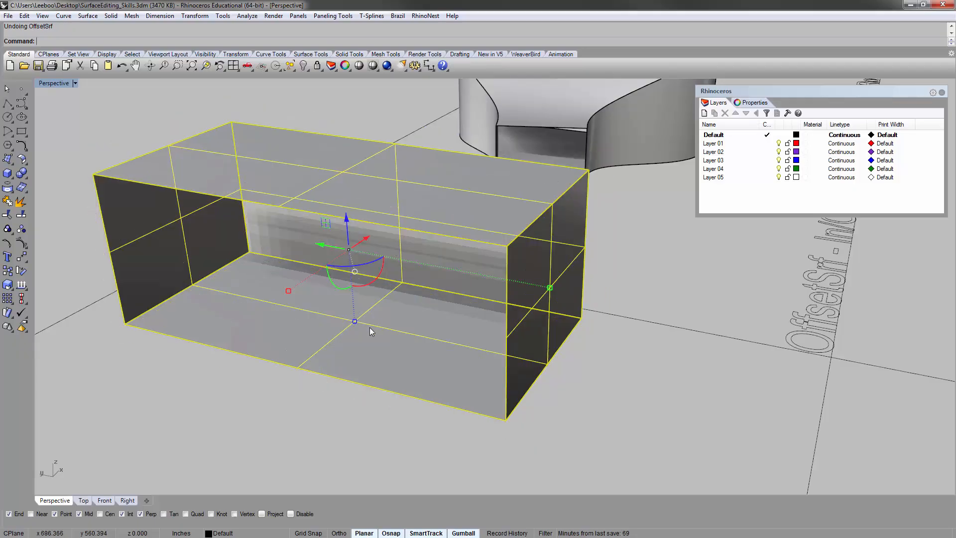
key("Return")
left_click(186, 101)
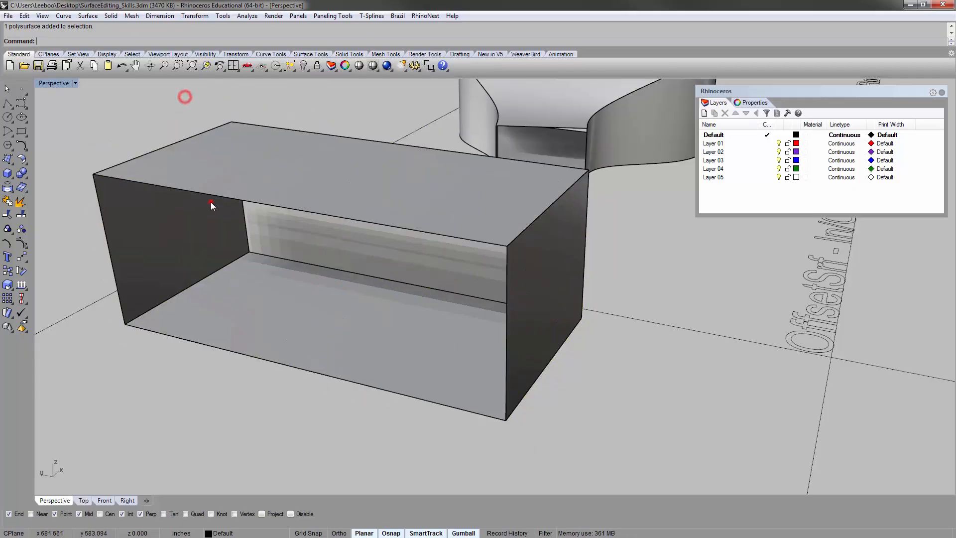
Offset the large open-ended box outward as a solid with OffsetSrf, using distance 2 and Corner=Round.
left_click(210, 203)
key("Return")
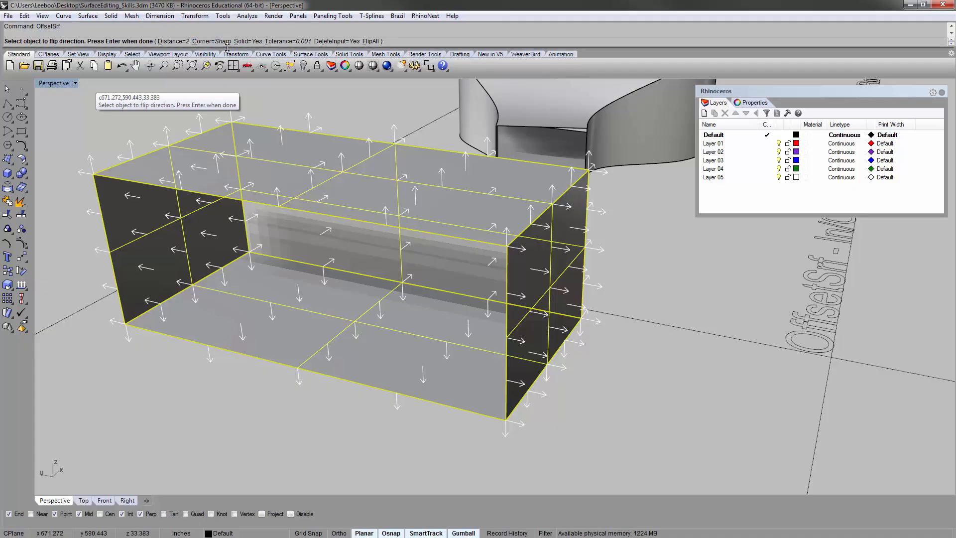
left_click(206, 42)
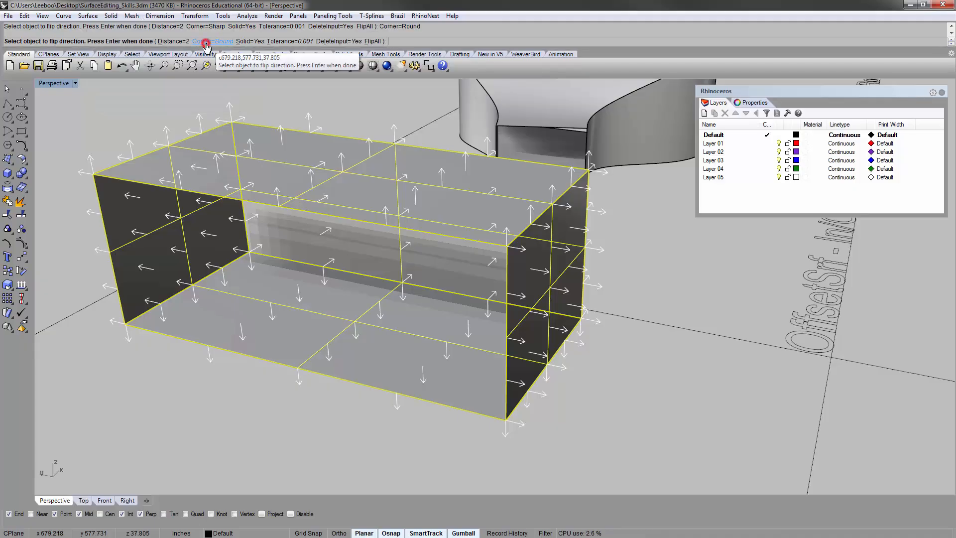
right_click(272, 119)
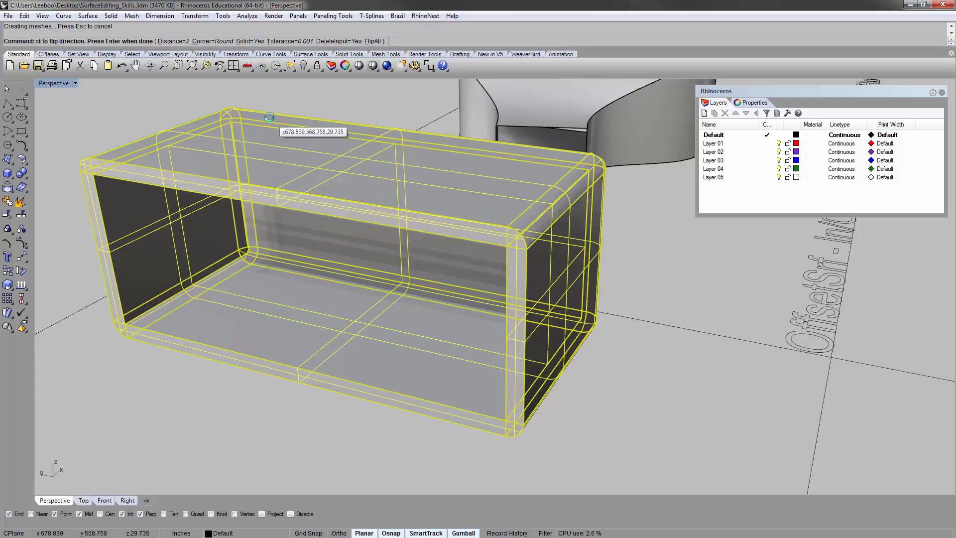
left_click(146, 91)
Examine the rounded outer corners and the seams on the box's open end, and undo the solid offset.
right_click_drag(655, 249, 528, 219)
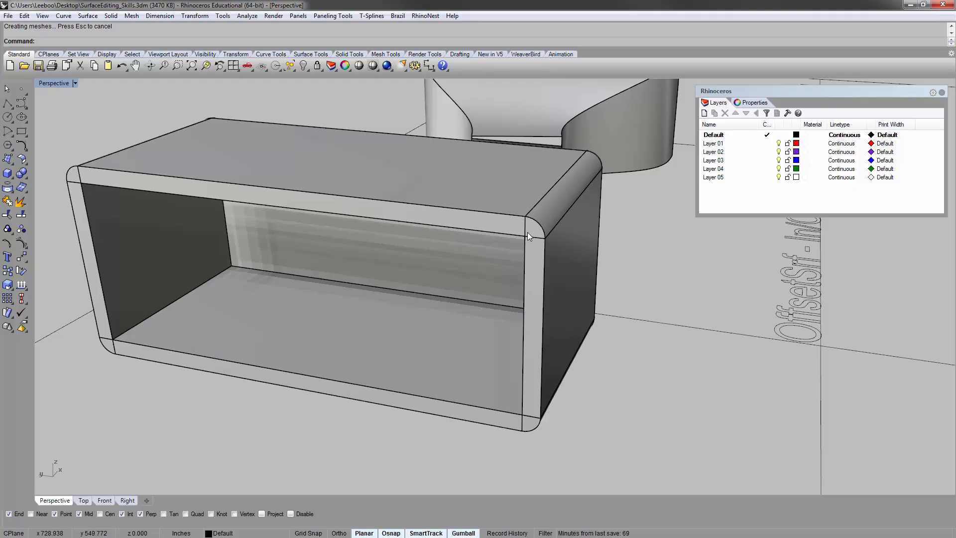
scroll(528, 233, "up", 3)
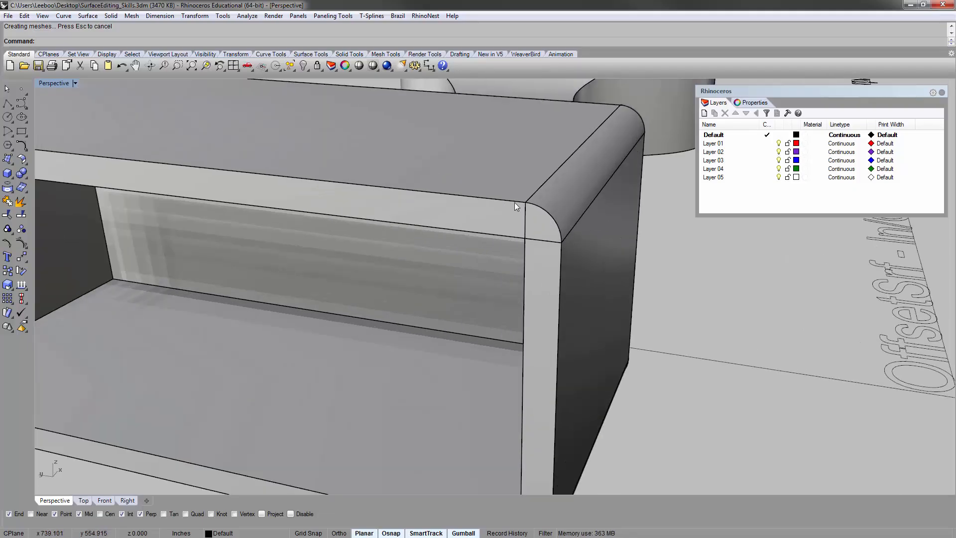
scroll(563, 216, "down", 4)
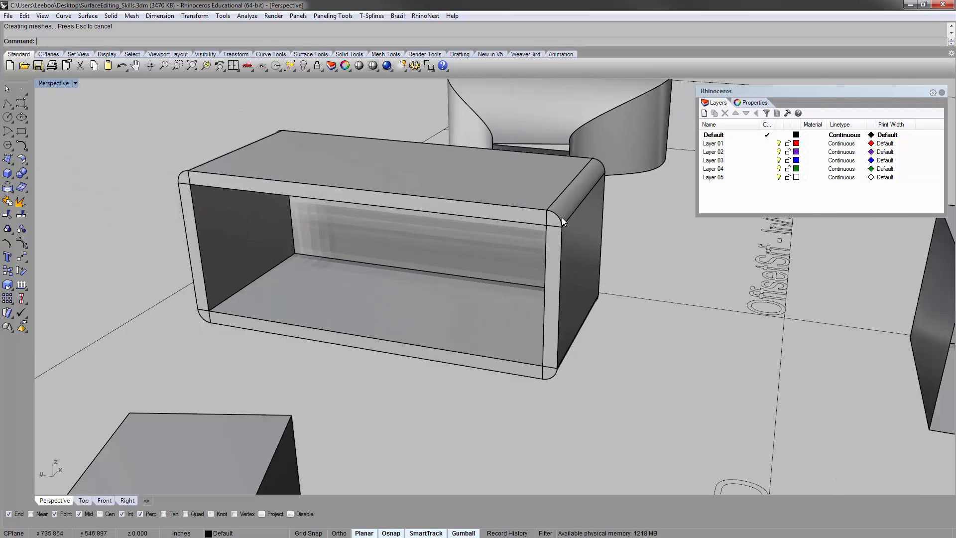
scroll(560, 213, "up", 4)
key("ctrl+z")
Offset the large open-ended box outward again with Corner=Sharp and distance 2, check the open end's corners, and undo the offset.
left_click(248, 65)
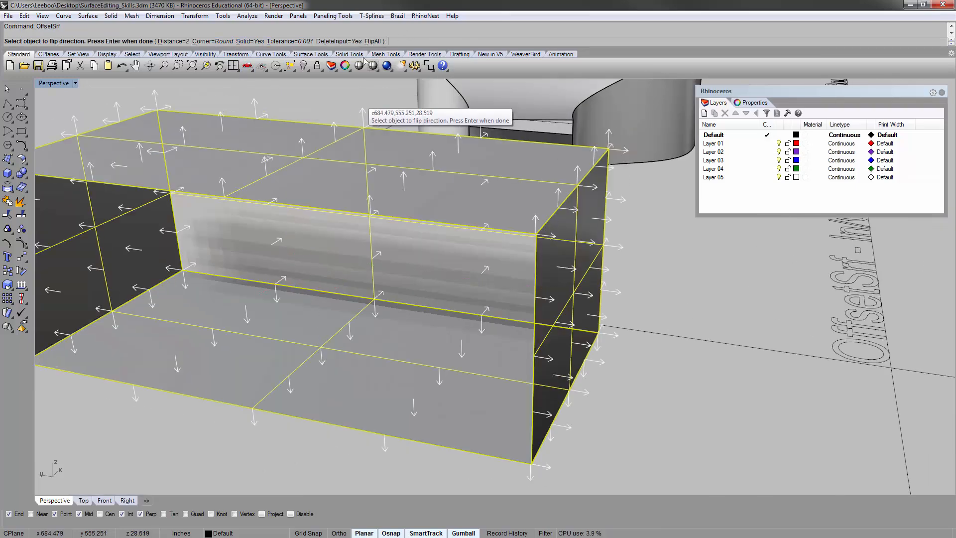
right_click(644, 227)
right_click_drag(644, 228, 572, 179)
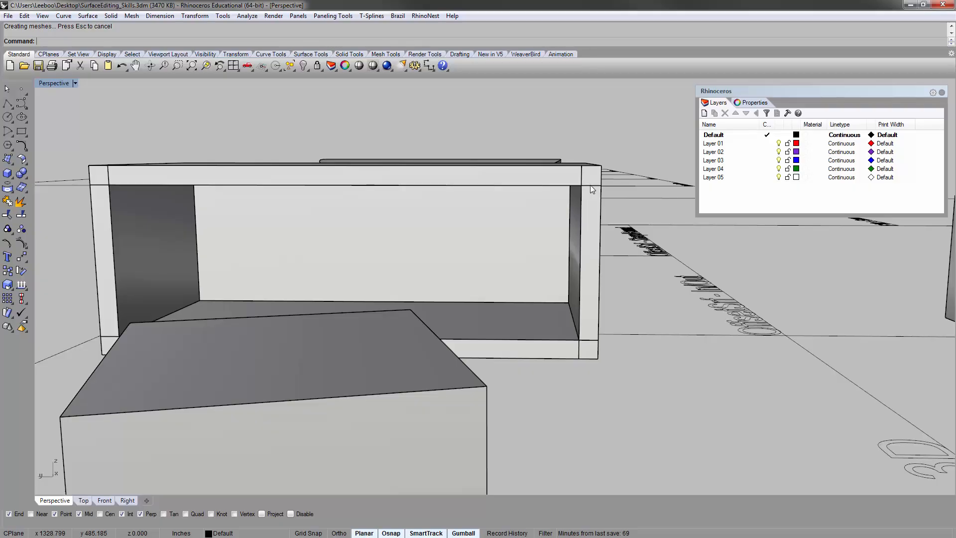
key("ctrl+z")
Zoom in on the curved, tapering open-ended polysurface in the OffsetSrf - In/Out area and select it.
right_click_drag(609, 194, 660, 252)
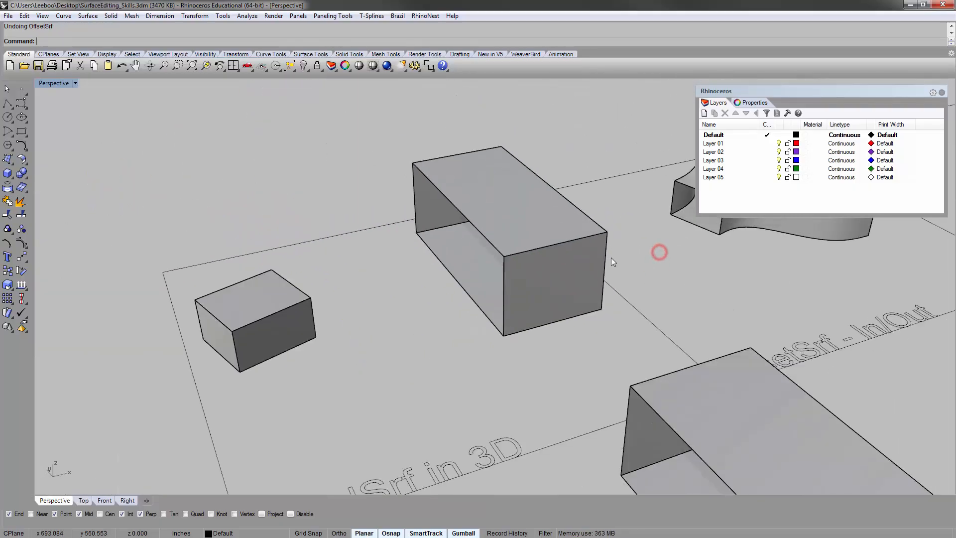
right_click_drag(612, 258, 468, 241)
left_click(442, 240)
type("zs")
key("Return")
key("Escape")
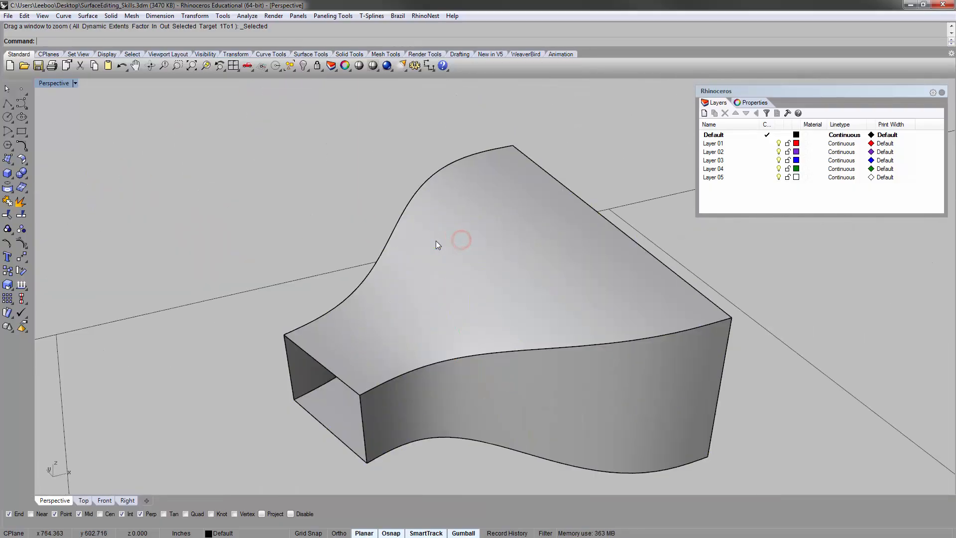
scroll(436, 241, "down", 2)
right_click_drag(405, 279, 290, 218, "shift")
left_click(434, 232)
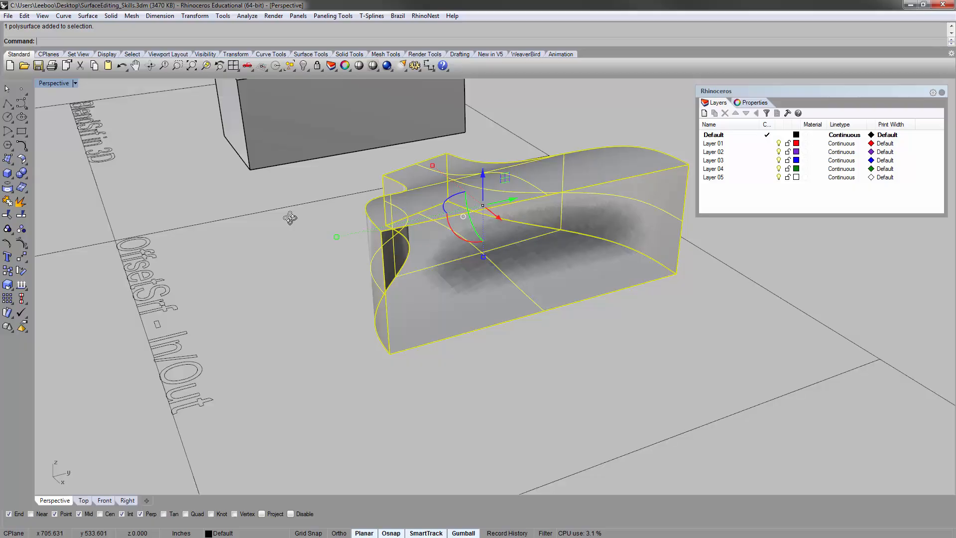
type("zs")
key("Return")
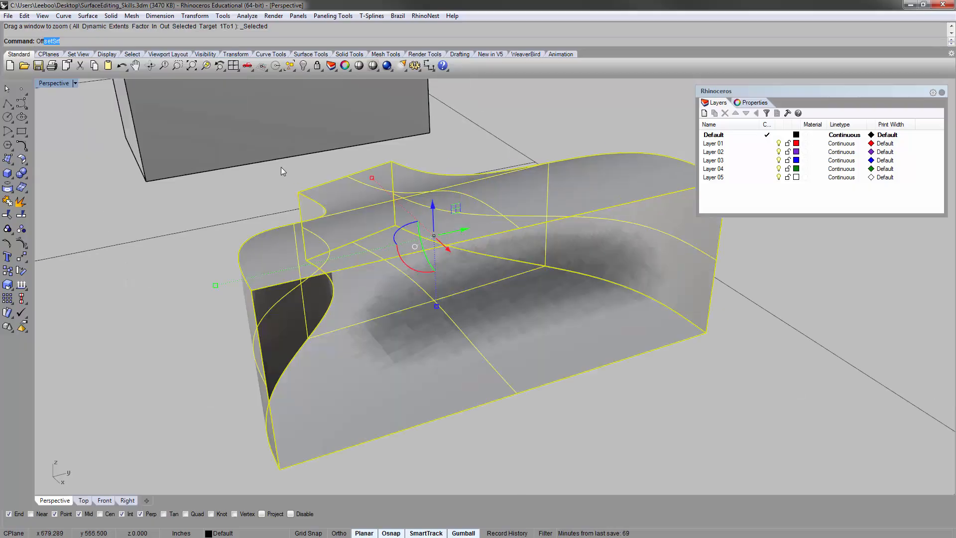
Try to offset the curved polysurface outward as a solid with flipped direction, distance 2 and Corner=Sharp, and undo it.
type("Off")
key("Return")
right_click_drag(271, 179, 263, 155)
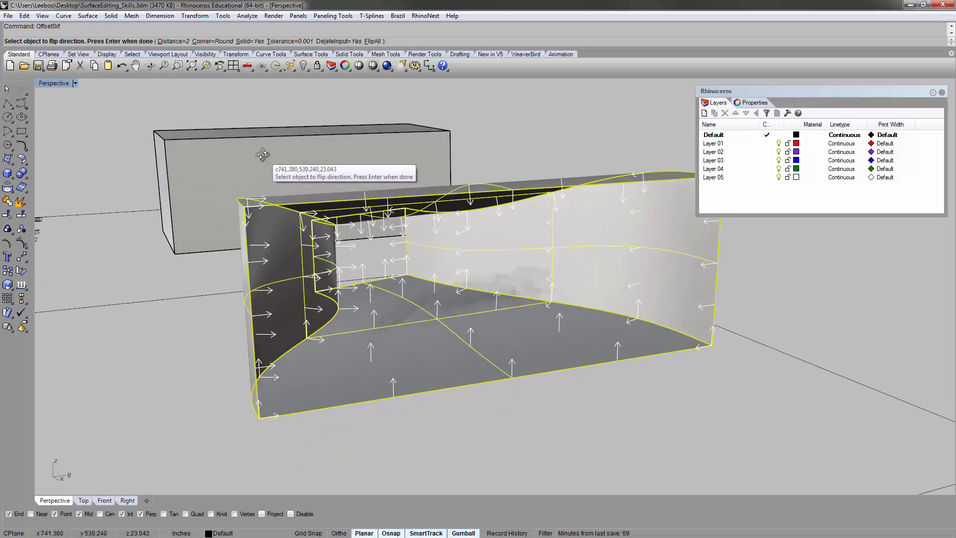
left_click(376, 41)
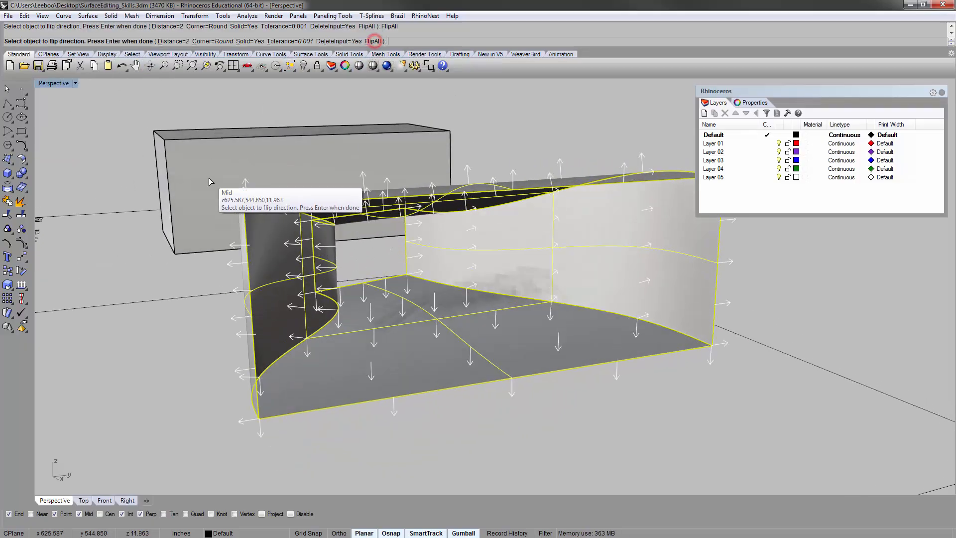
mouse_move(208, 178)
right_mouse_down()
mouse_move(175, 152)
mouse_move(224, 199)
mouse_move(219, 180)
right_mouse_up()
scroll(254, 218, "down", 3)
scroll(251, 164, "up", 3)
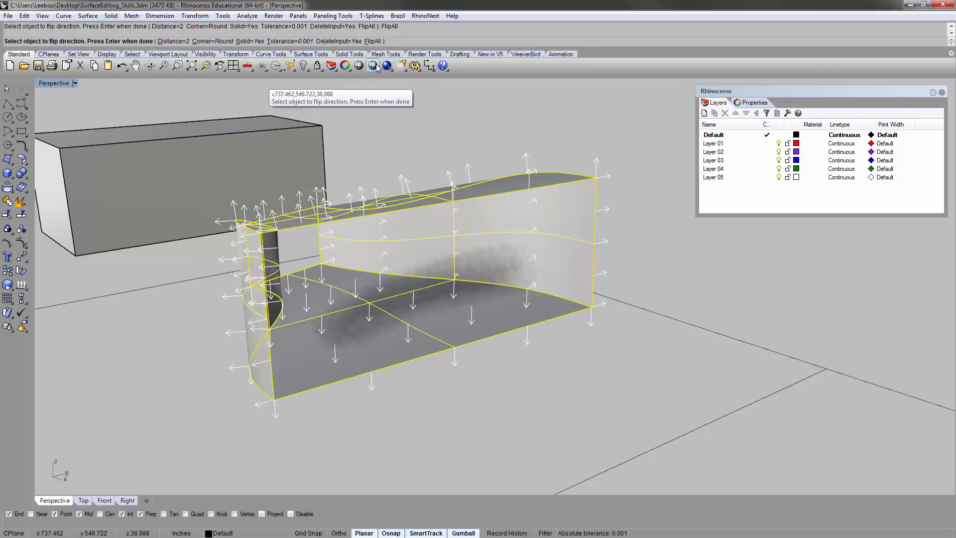
left_click(215, 42)
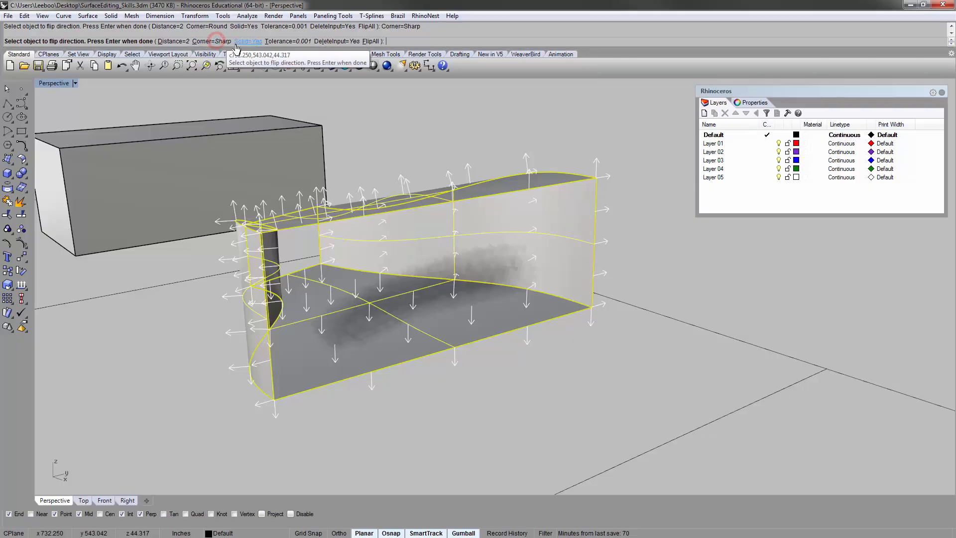
key("Return")
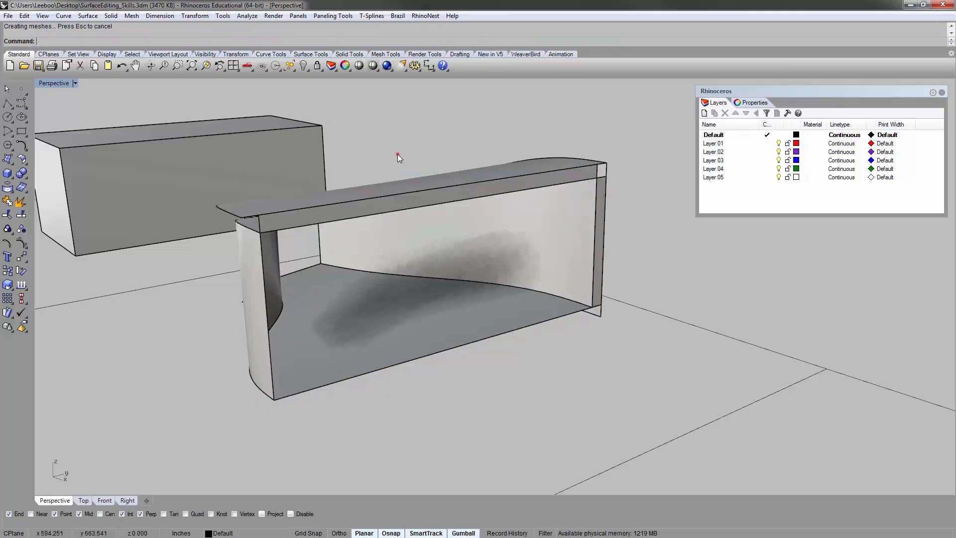
right_click_drag(398, 155, 497, 188)
key("ctrl+z")
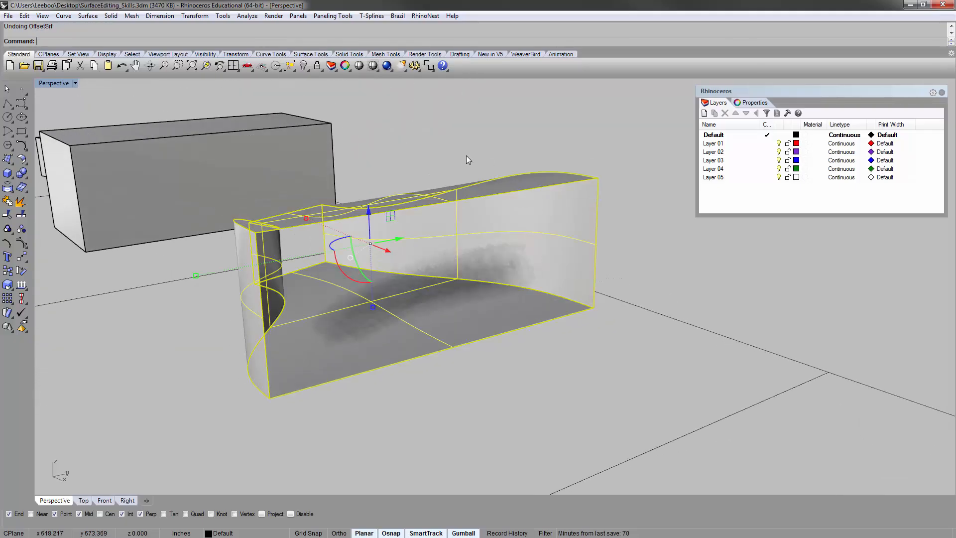
Offset the curved polysurface inward as a solid with OffsetSrf, using distance 2 and Corner=Sharp, and clear the selection.
key("Return")
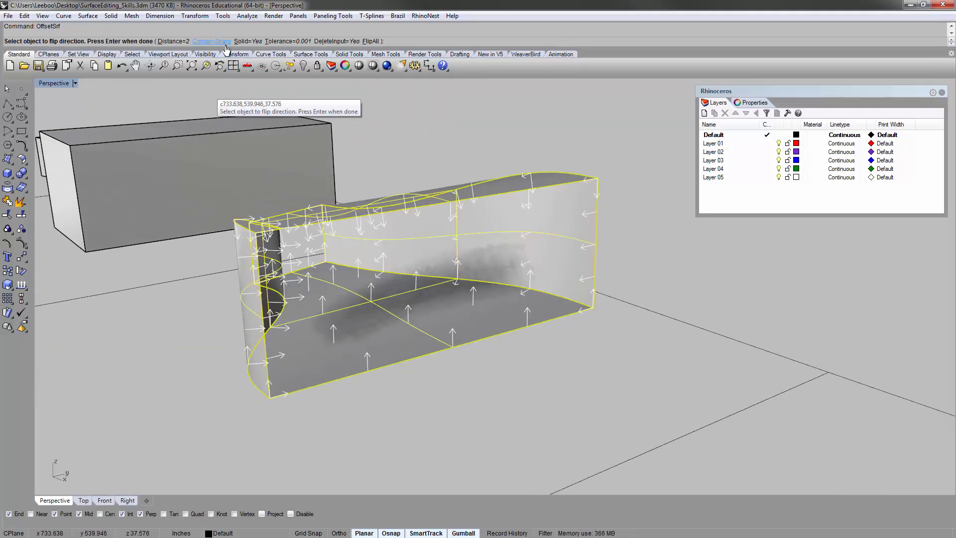
left_click(370, 41)
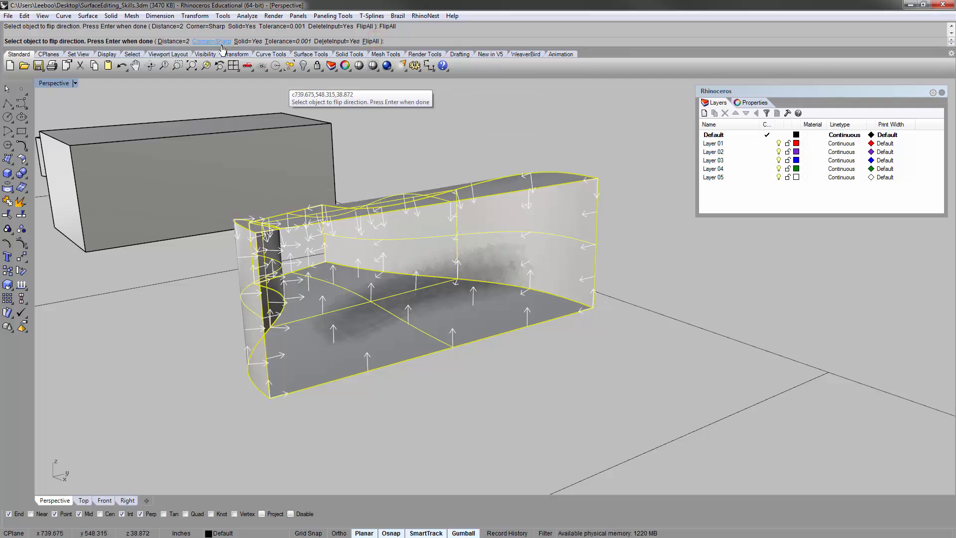
key("Return")
left_click(405, 122)
Merge the coplanar faces of the thickened curved polysurface with MergeAllFaces.
mouse_move(342, 272)
right_mouse_down()
mouse_move(277, 246)
mouse_move(483, 264)
mouse_move(514, 250)
mouse_move(320, 257)
mouse_move(323, 270)
right_mouse_up()
left_click(324, 272)
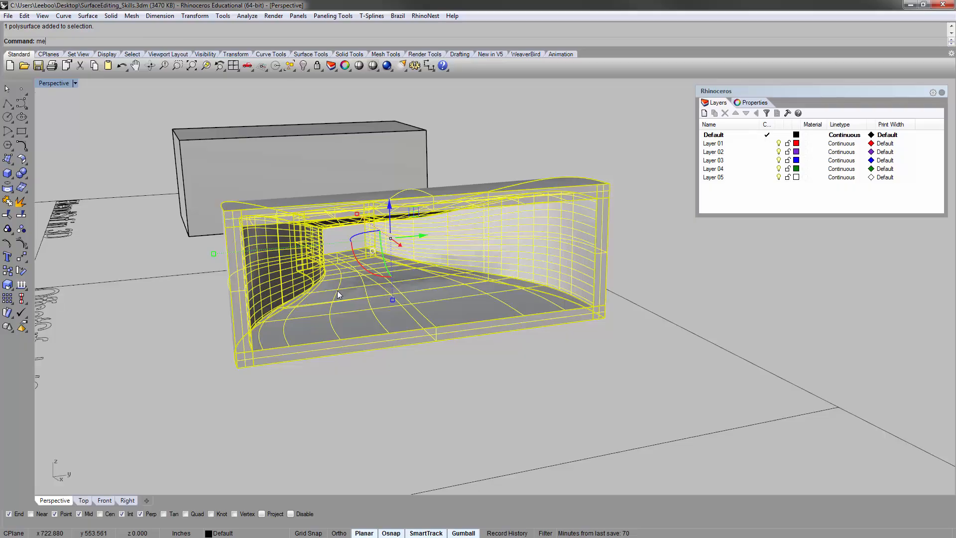
type("Merg")
key("Return")
left_click(380, 390)
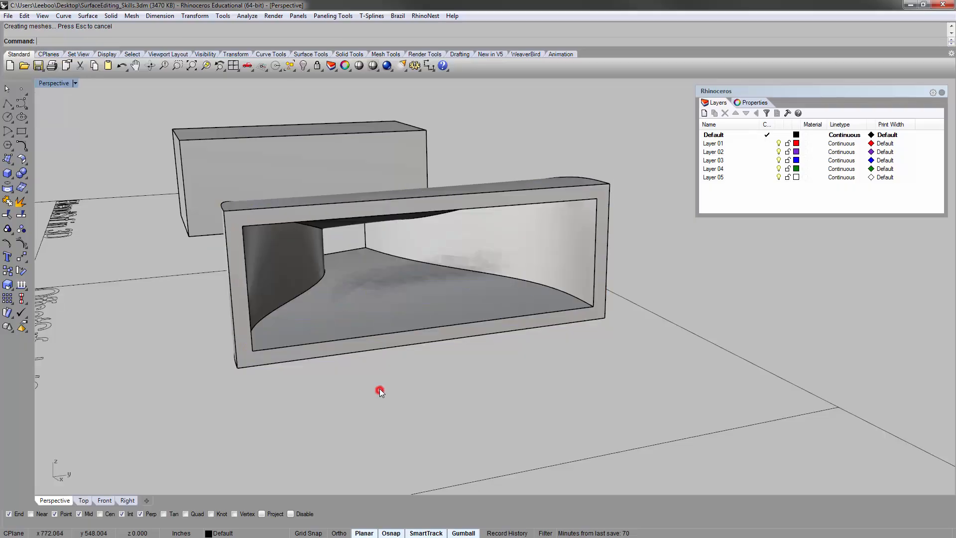
Examine the merged rim, wall thickness and interior of the thickened curved polysurface from both ends.
scroll(344, 274, "up", 6)
right_click_drag(345, 268, 269, 263)
scroll(437, 258, "down", 4)
right_click_drag(437, 254, 592, 291)
left_click(444, 289)
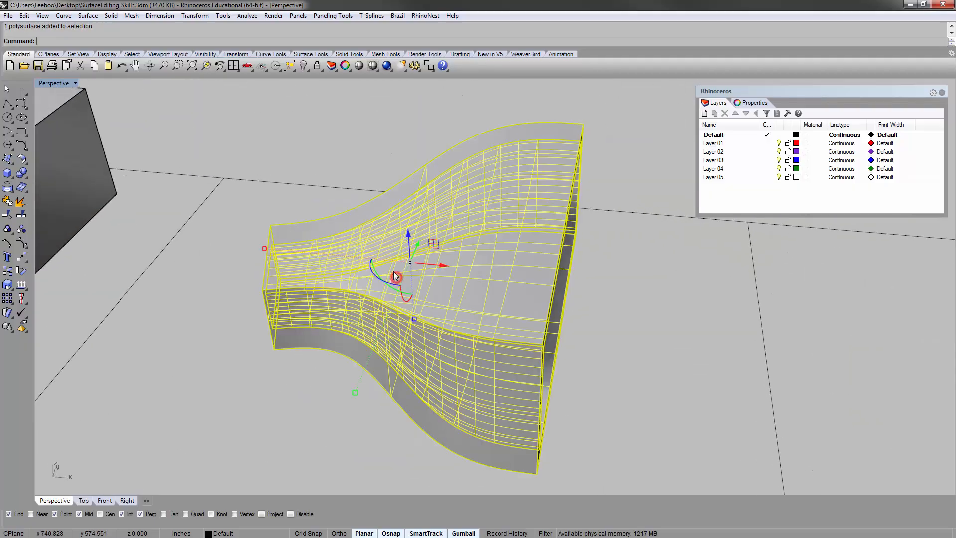
type("zs")
key("Return")
right_click_drag(357, 347, 284, 325)
scroll(391, 366, "up", 5)
scroll(491, 314, "down", 4)
right_click_drag(491, 313, 424, 326)
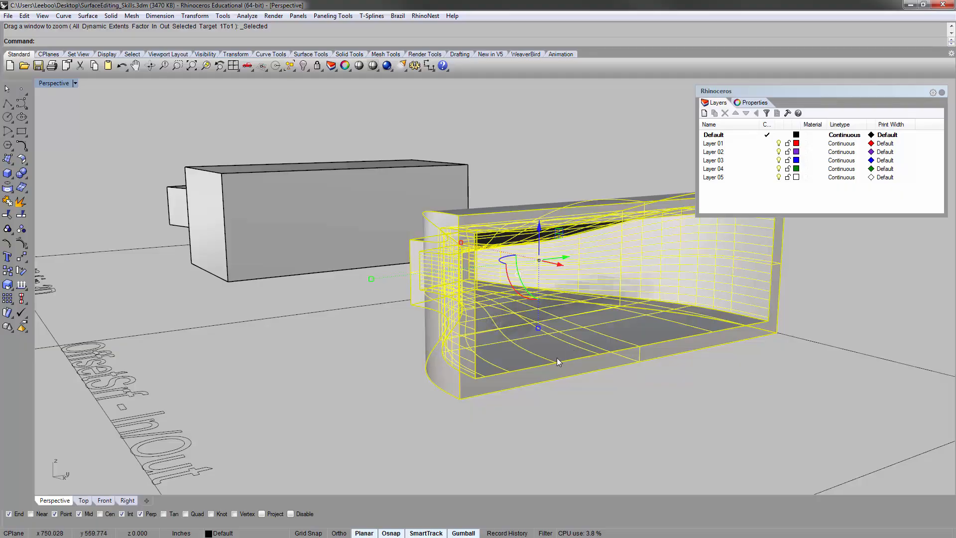
right_click_drag(557, 357, 469, 303)
left_click(486, 348)
left_click(452, 266)
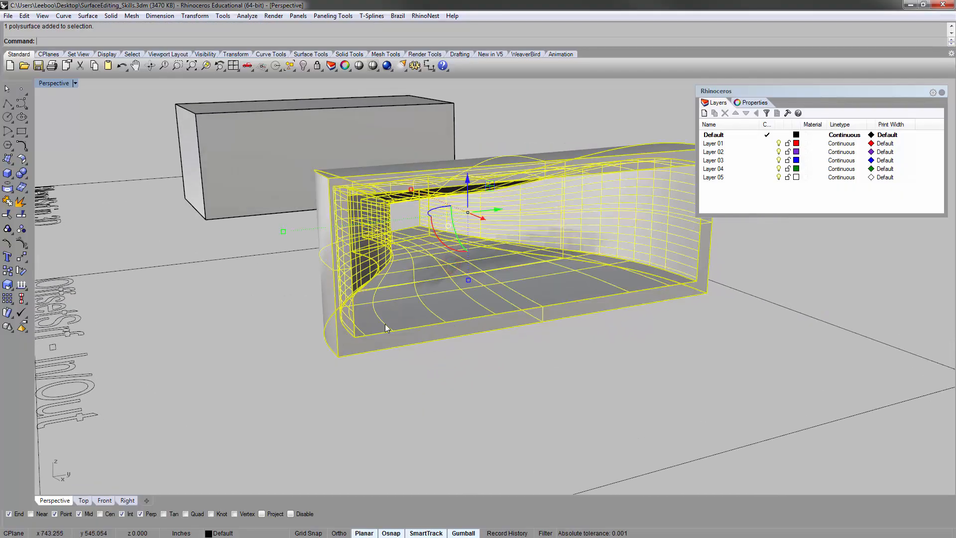
left_click(427, 392)
left_click(367, 249)
right_click_drag(367, 249, 396, 244)
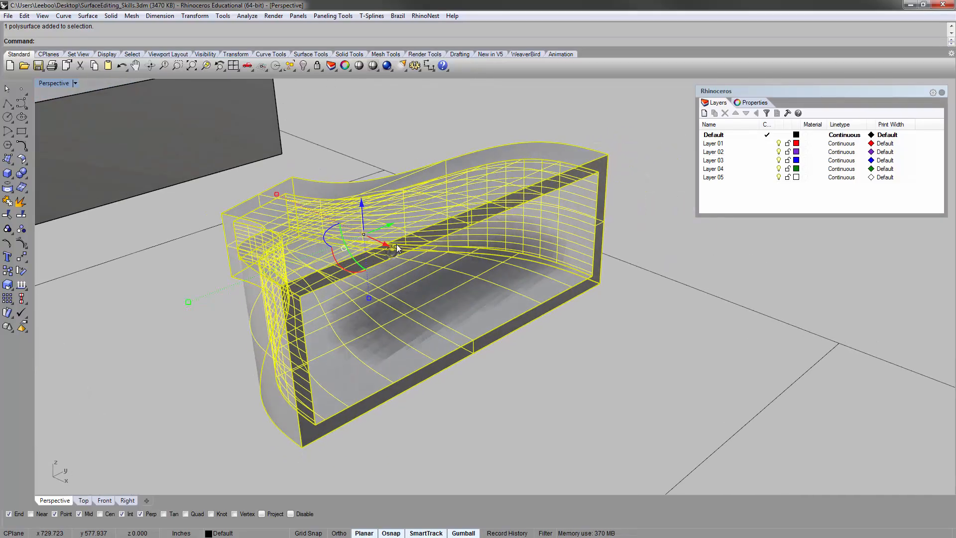
Undo and redo the face merge on the curved solid to compare its rim with and without seams.
key("ctrl+z")
left_click(444, 124)
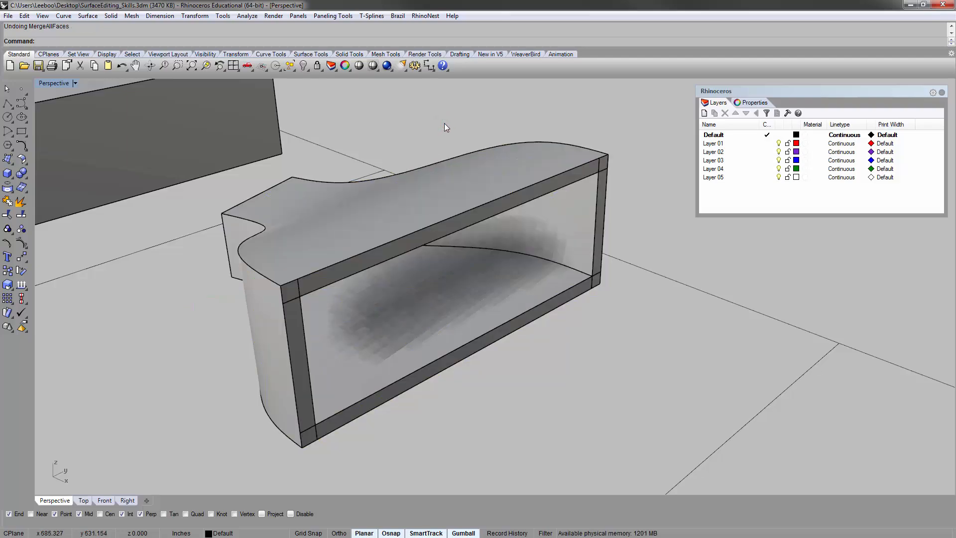
right_click(122, 65)
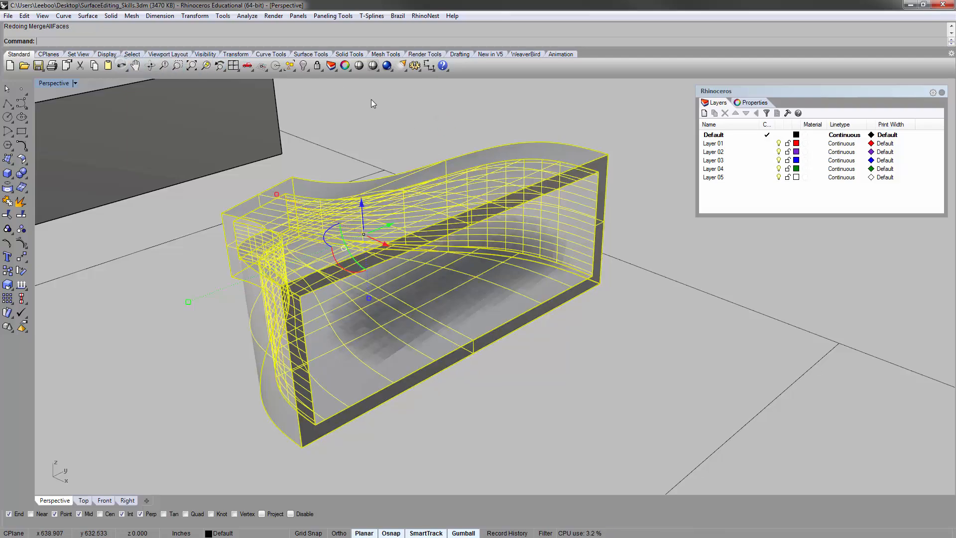
left_click(402, 102)
Undo the face merge and the inward offset to restore the original curved polysurface.
key("ctrl+z")
key("ctrl+z")
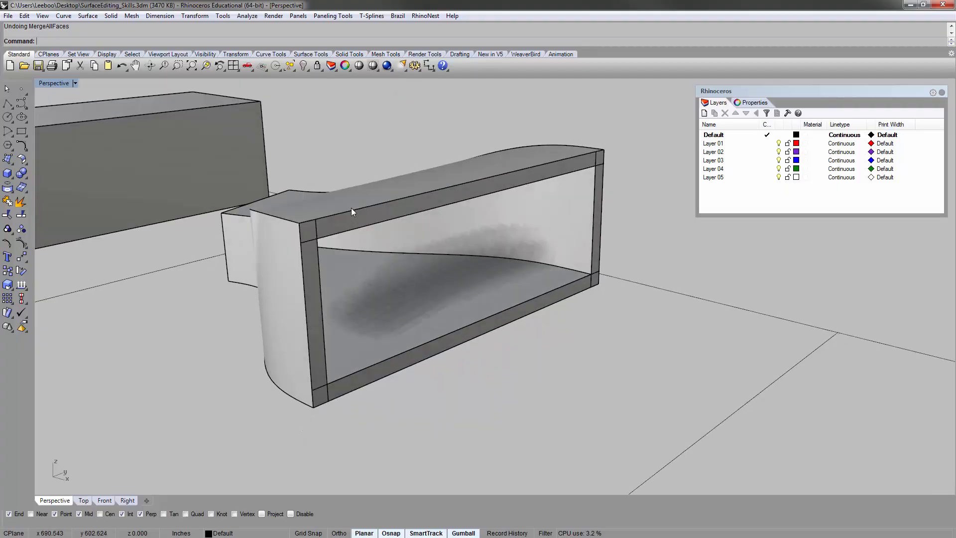
left_click(404, 144)
key("ctrl+y")
left_click(375, 192)
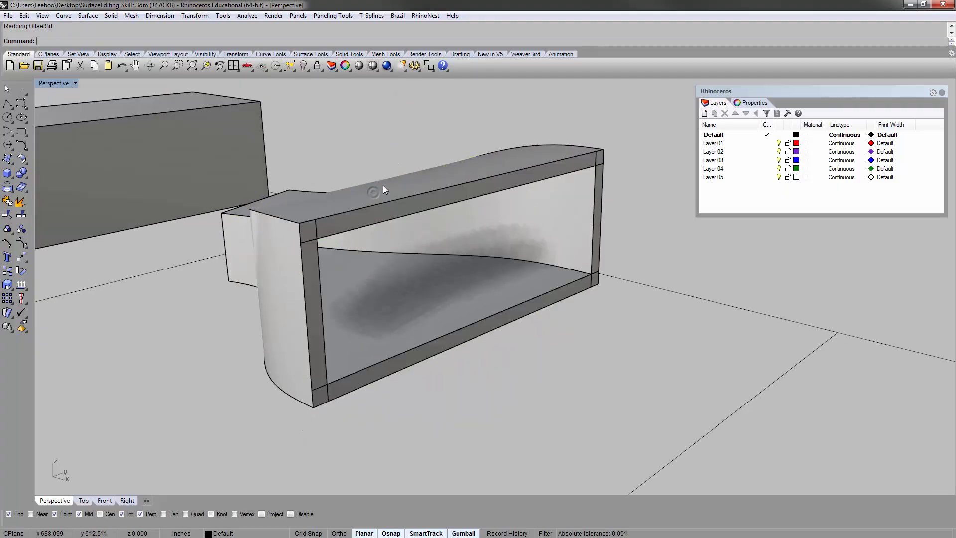
left_click(361, 204)
left_click(397, 191)
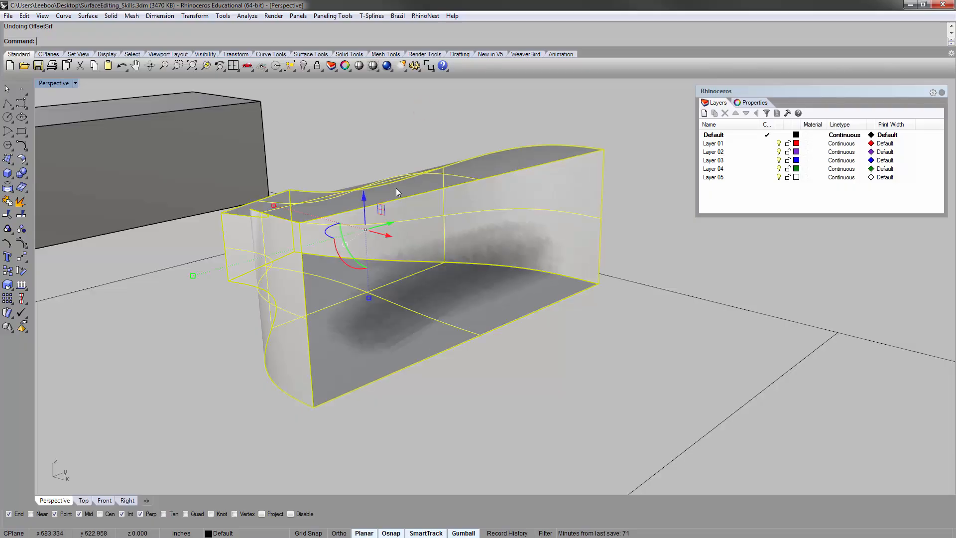
Offset the curved polysurface outward as a solid with flipped direction, distance 2 and Corner=Round, and view its small open end.
key("Return")
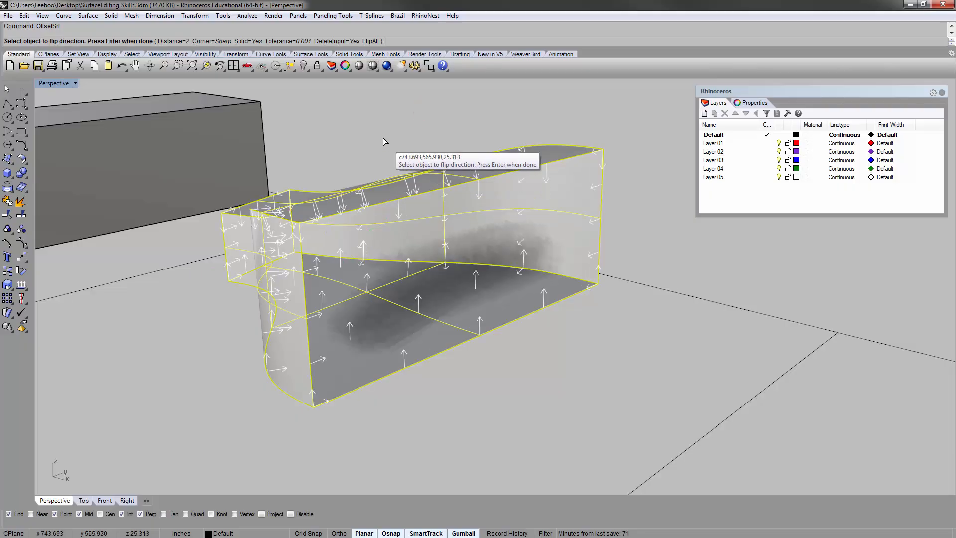
left_click(371, 41)
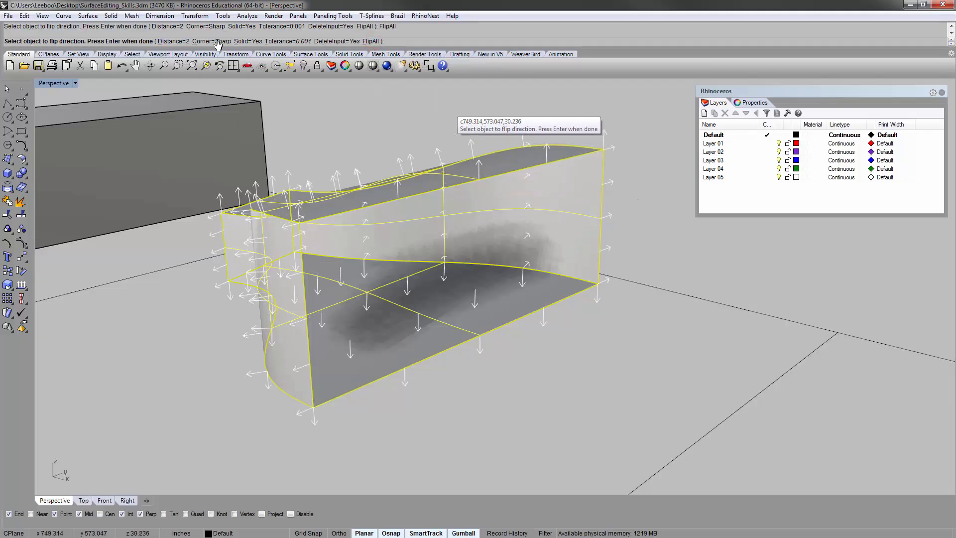
key("Return")
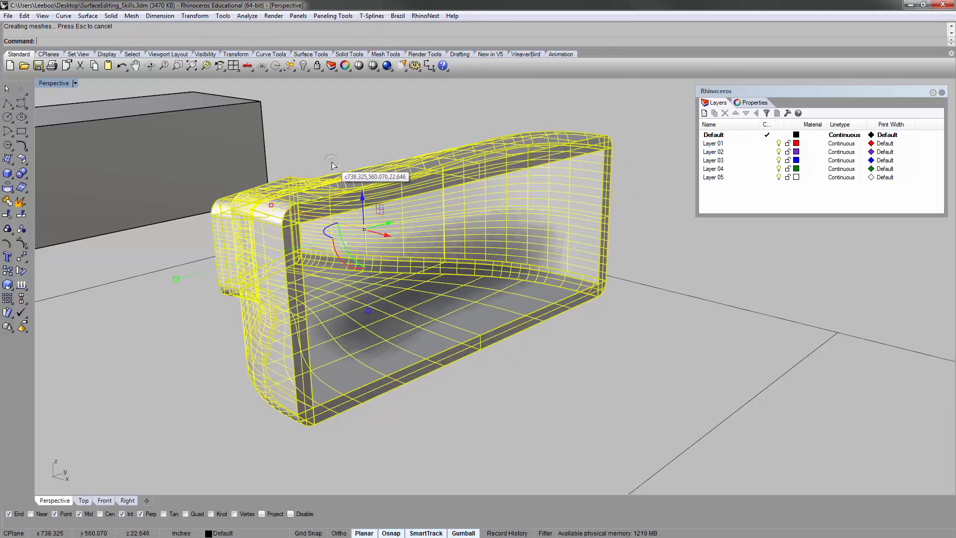
left_click(335, 141)
right_click_drag(333, 214, 454, 298)
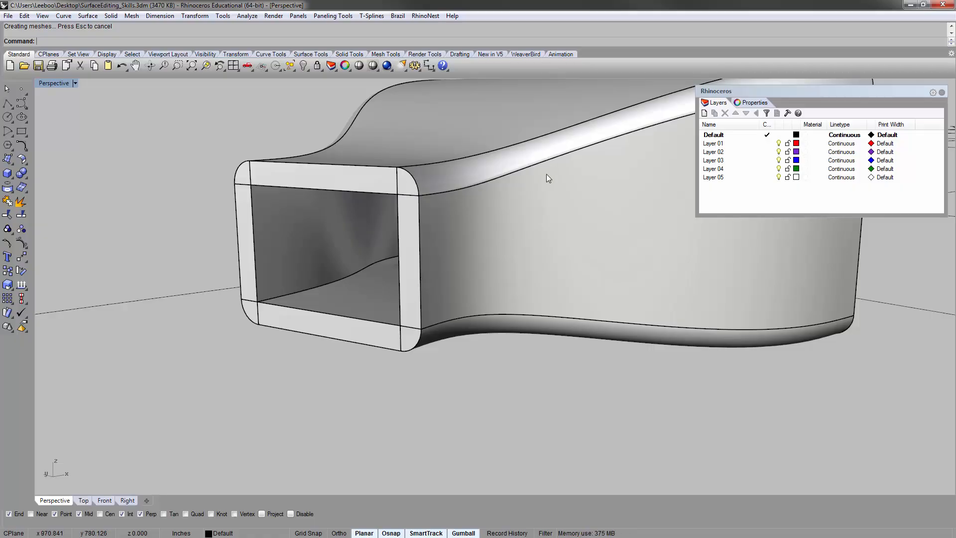
Undo the outward offset to restore the original curved polysurface in the OffsetSrf - In/Out cell.
right_click_drag(548, 178, 236, 183)
scroll(280, 208, "down", 6)
scroll(237, 184, "up", 5)
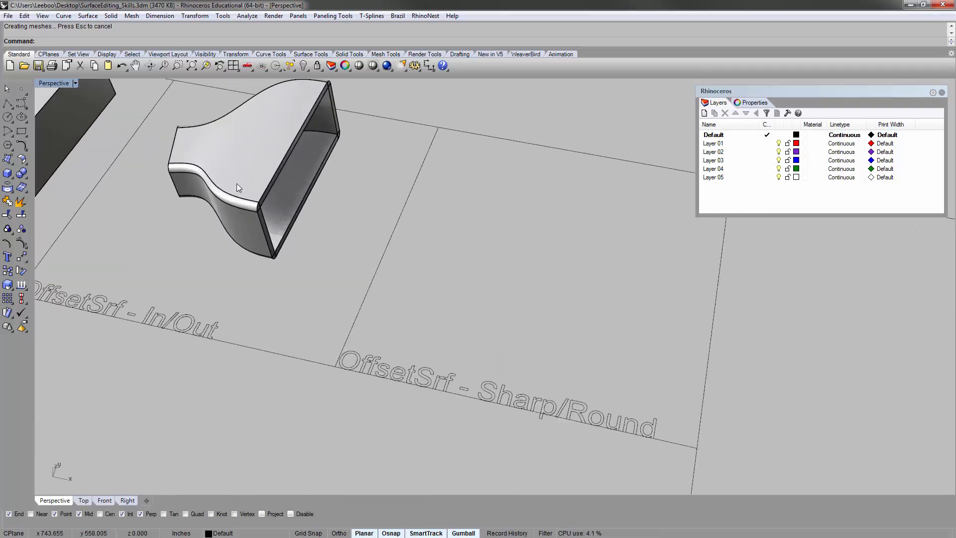
left_click(238, 187)
key("ctrl+z")
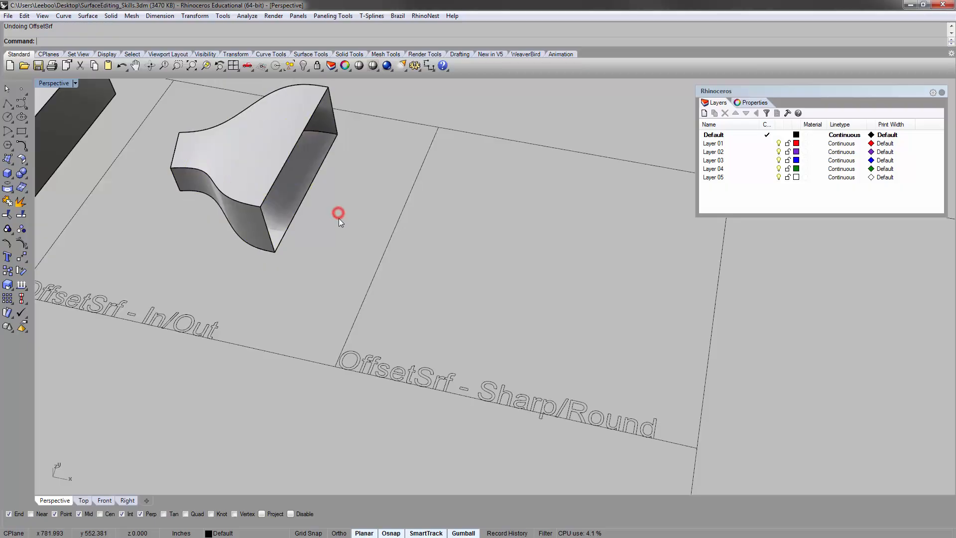
Copy the curved polysurface from the OffsetSrf - In/Out cell into the OffsetSrf - Sharp/Round cell, using the cell corners as reference points.
left_click(282, 177)
type("copy")
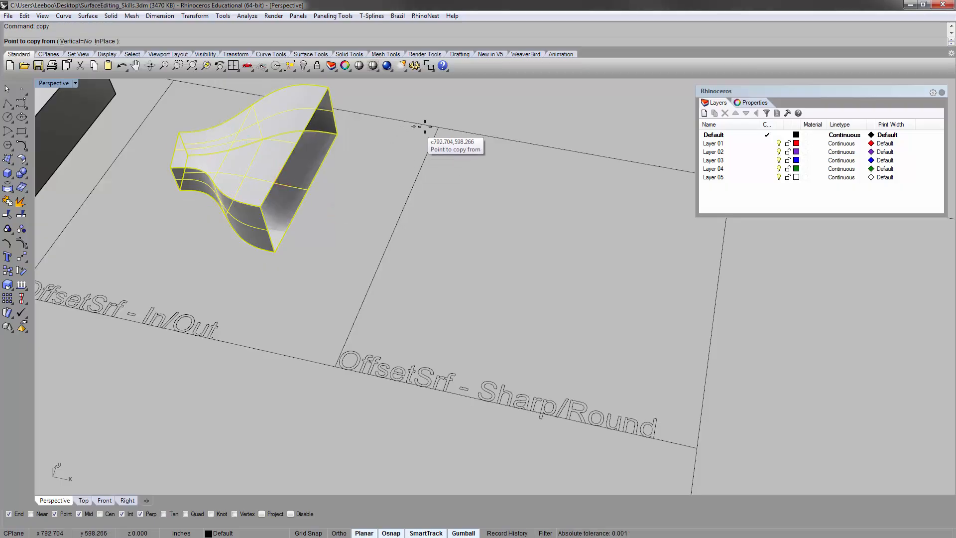
left_click(439, 128)
scroll(417, 132, "down", 4)
left_click(626, 164)
key("Return")
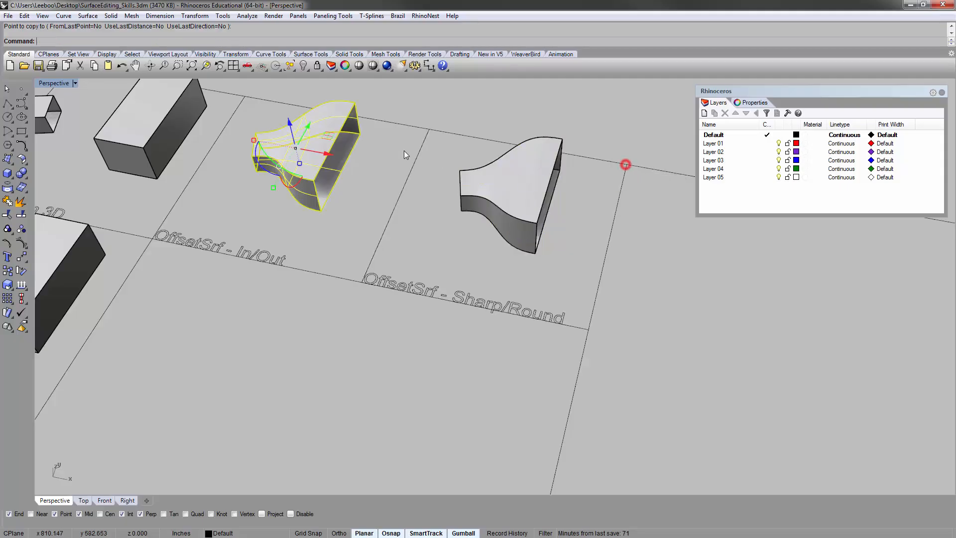
Offset the curved polysurface in the In/Out cell outward as a solid with all directions flipped, distance 2 and Corner=Round.
right_click_drag(319, 161, 307, 149)
type("O")
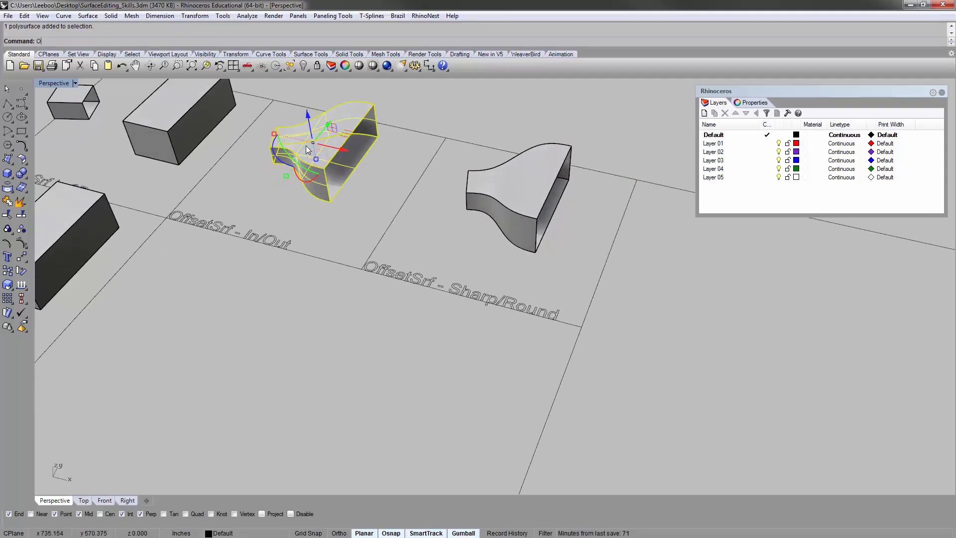
type("ffsetSrf")
key("Return")
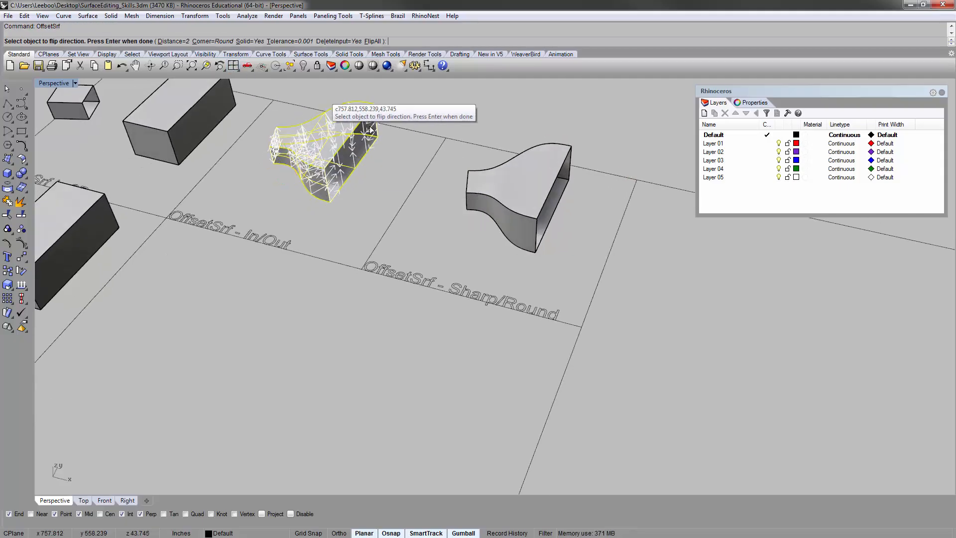
right_click_drag(371, 130, 351, 483)
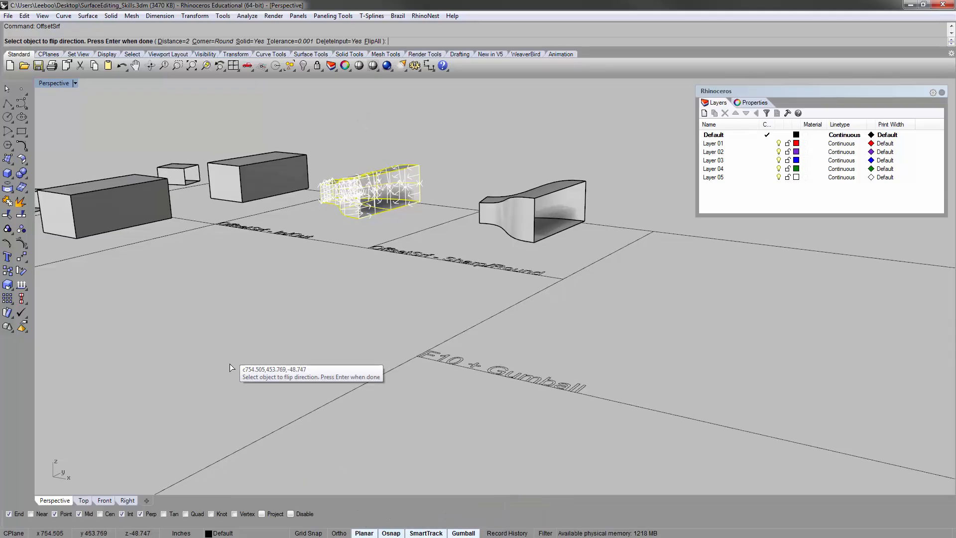
left_click(373, 42)
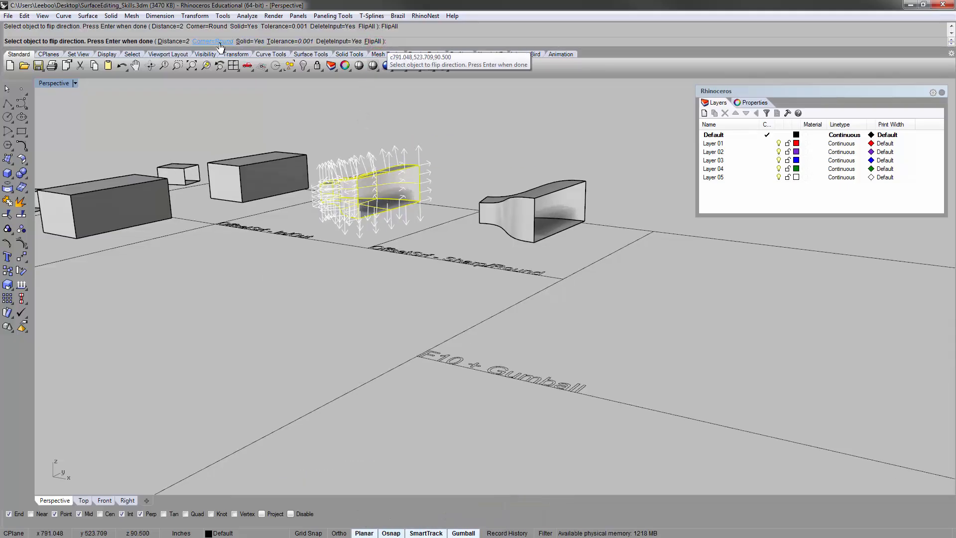
right_click(451, 134)
right_click_drag(451, 134, 404, 200)
right_click_drag(488, 244, 528, 329)
Examine the plain copy in the Sharp/Round cell up close and beside the thickened round-cornered solid.
left_click(493, 211)
type("zs")
key("space")
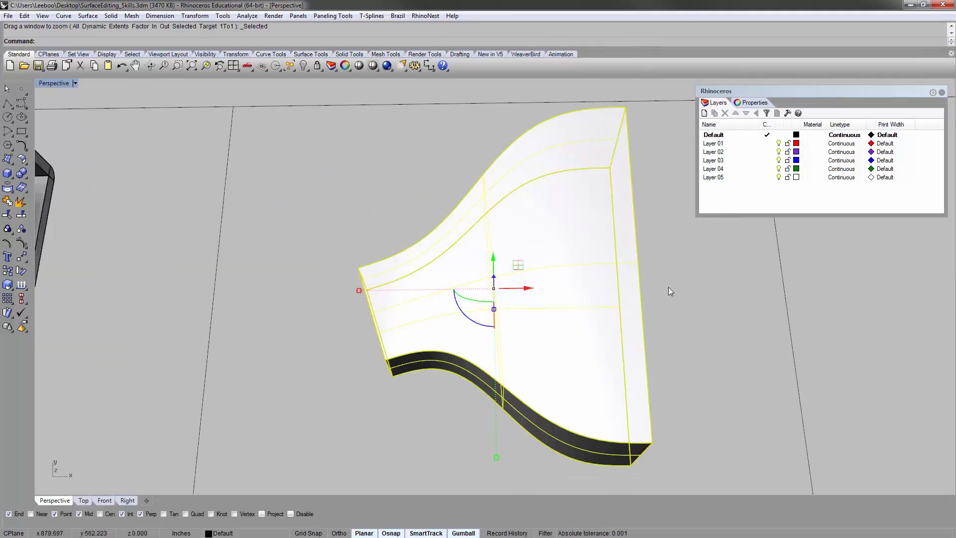
right_click_drag(662, 283, 524, 217, "shift")
left_click(524, 217)
right_click_drag(512, 273, 471, 201)
scroll(344, 358, "down", 5)
right_click_drag(314, 360, 339, 396)
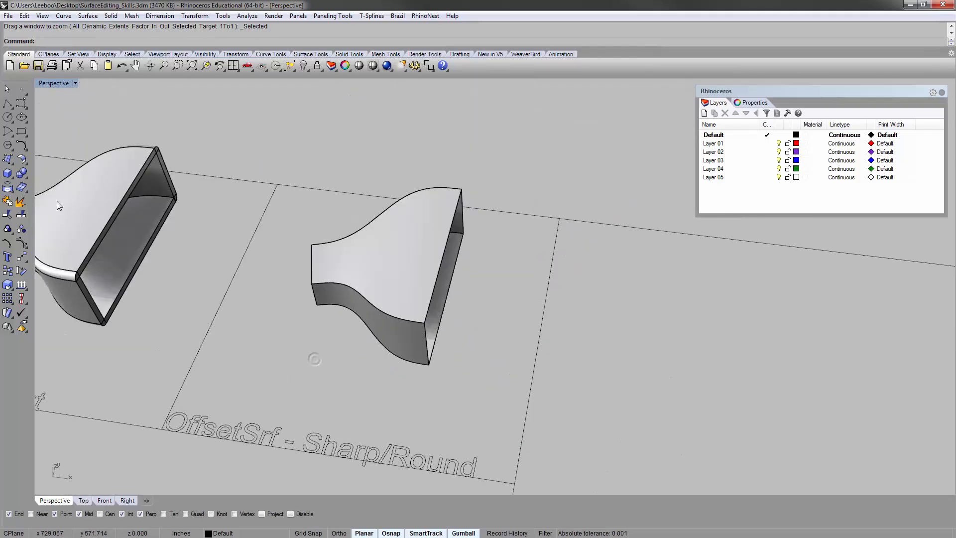
Offset the copy in the Sharp/Round cell inward as a solid with distance 2 and Corner=Sharp.
right_click_drag(479, 301, 406, 234)
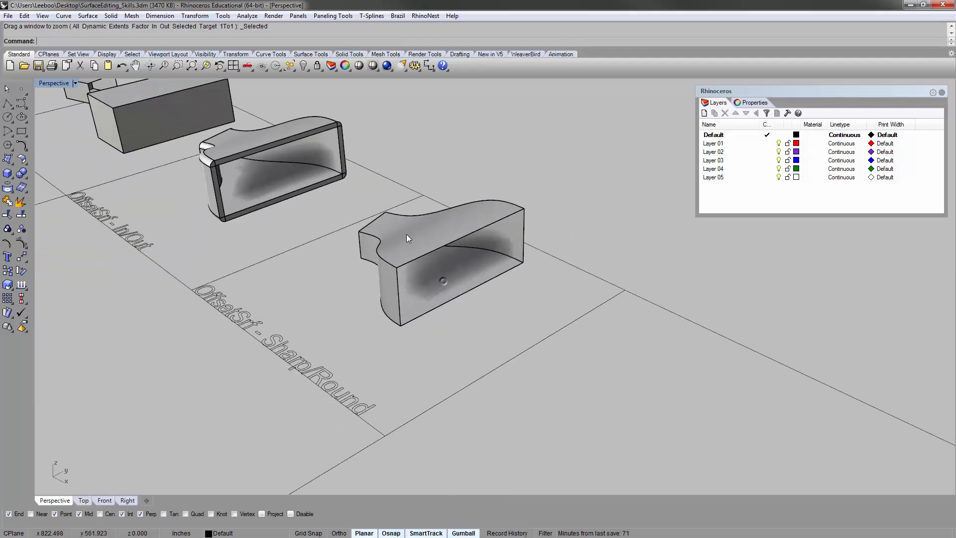
scroll(453, 241, "up", 7)
left_click(454, 241)
type("zs")
key("space")
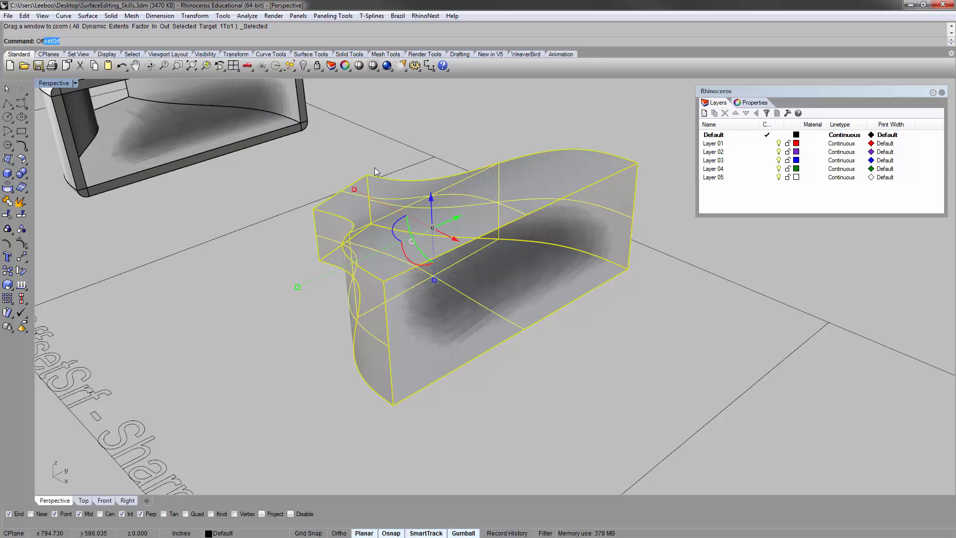
type("Off")
key("Return")
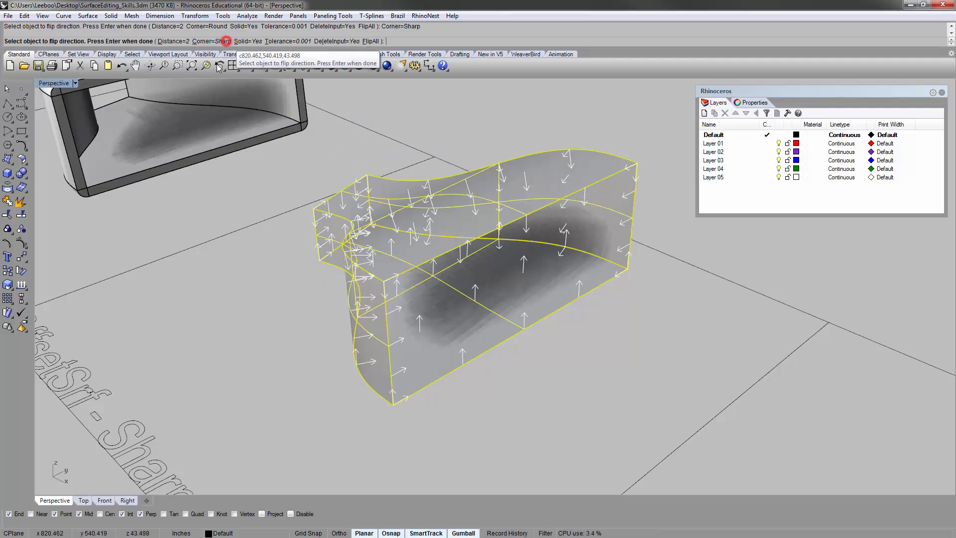
key("Return")
left_click(258, 312)
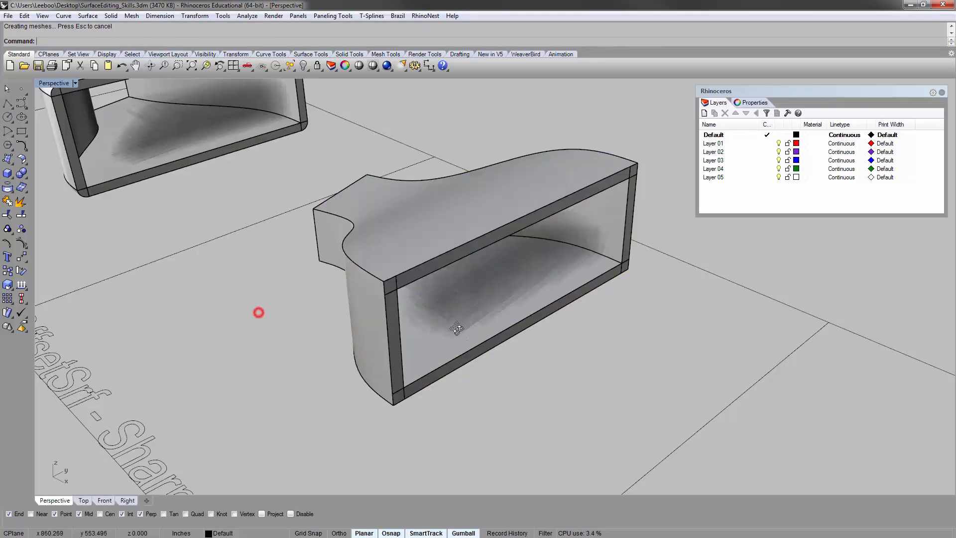
Merge all faces of the sharp-cornered solid, and likewise of the round-cornered solid in the In/Out cell.
right_click_drag(258, 312, 447, 318)
left_click(447, 318)
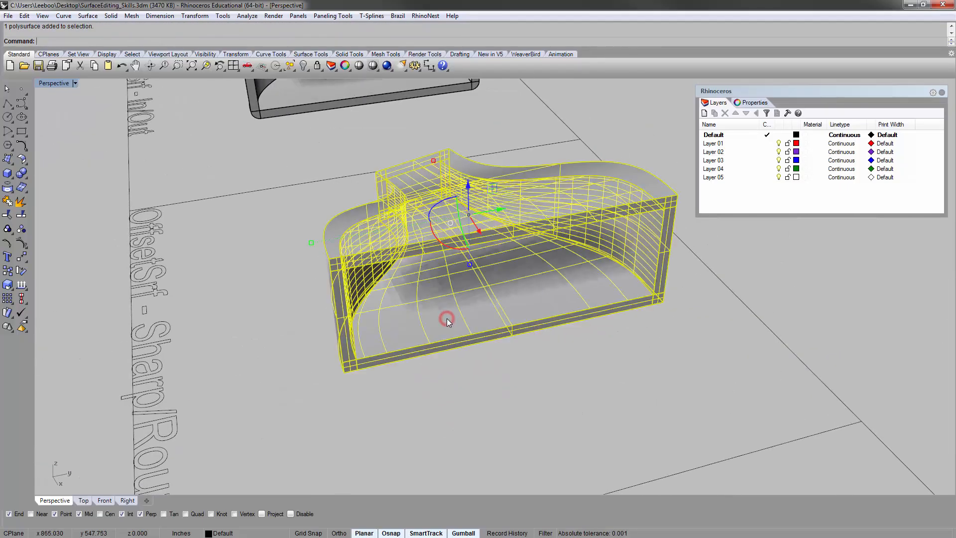
key("Return")
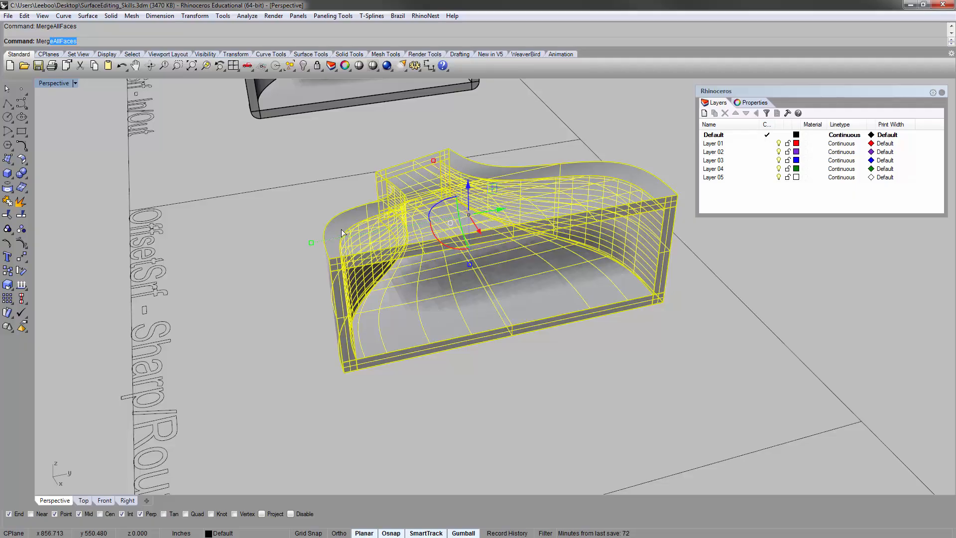
left_click(281, 283)
right_click_drag(282, 283, 495, 252)
left_click(312, 283)
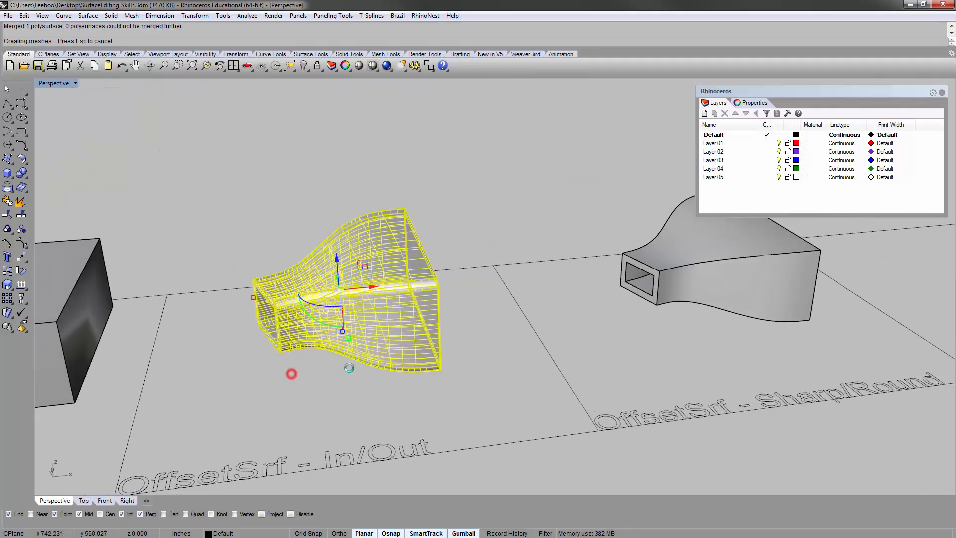
left_click(338, 386)
Examine the merged rims and the round and sharp corners of the two offset solids from several viewpoints.
scroll(378, 312, "up", 8)
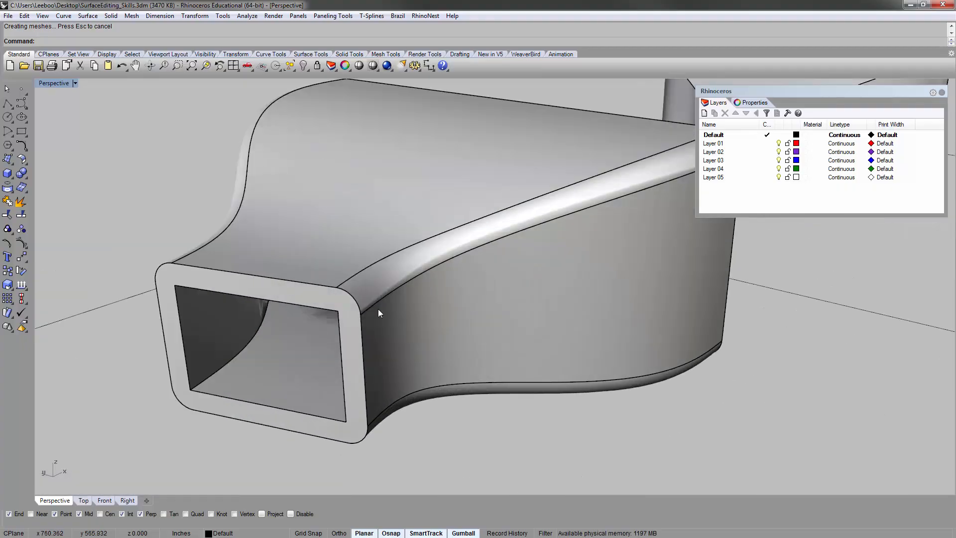
scroll(353, 305, "down", 8)
right_click_drag(424, 298, 403, 217)
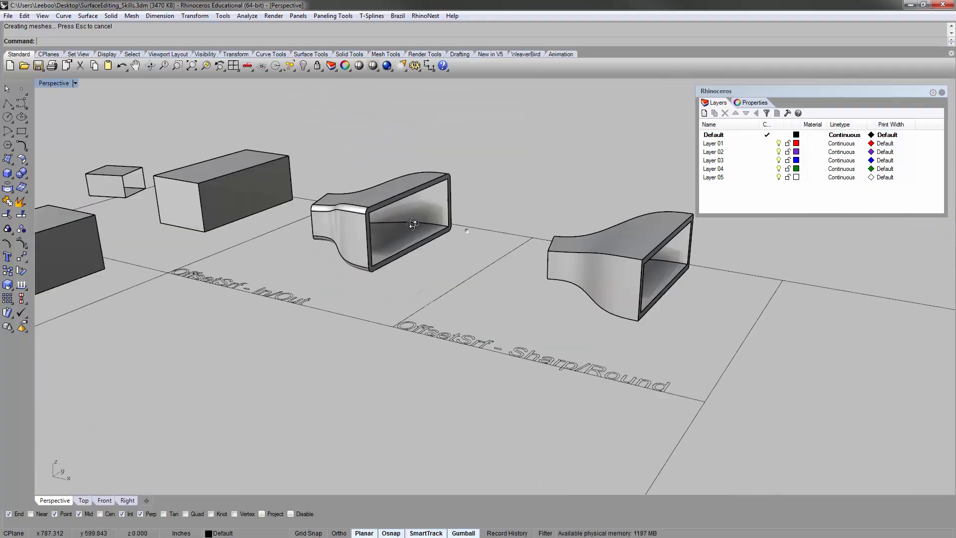
scroll(399, 219, "up", 5)
scroll(399, 219, "down", 4)
right_click_drag(494, 297, 555, 392)
scroll(555, 392, "down", 5)
scroll(424, 275, "up", 2)
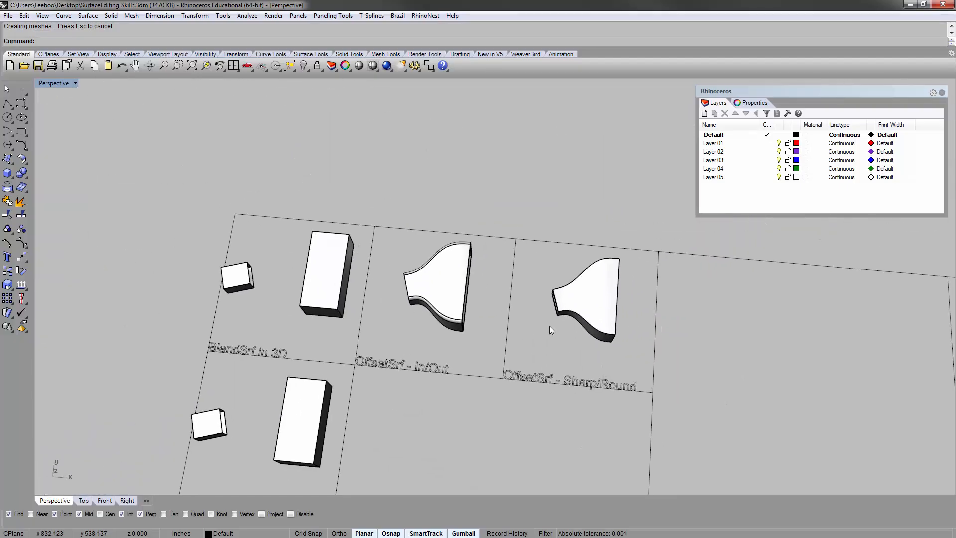
right_click_drag(551, 330, 494, 274, "shift")
left_click(490, 268)
type("zs")
key("Return")
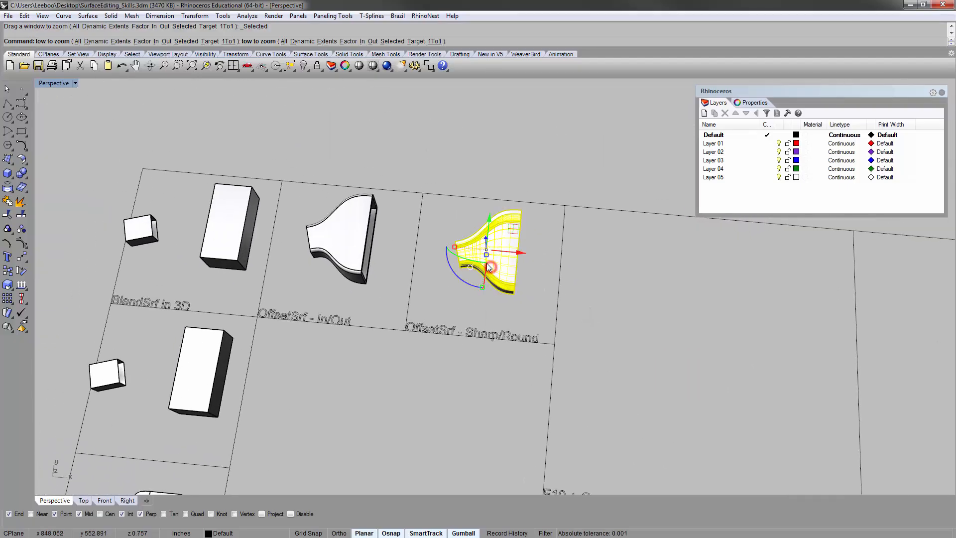
left_click(364, 381)
right_click_drag(363, 381, 466, 379)
Find the single cube in the BlendEdge Variable Radius column and inspect it up close.
scroll(486, 288, "down", 10)
right_click_drag(596, 461, 483, 202, "shift")
scroll(483, 202, "down", 6)
right_click_drag(489, 456, 524, 348, "shift")
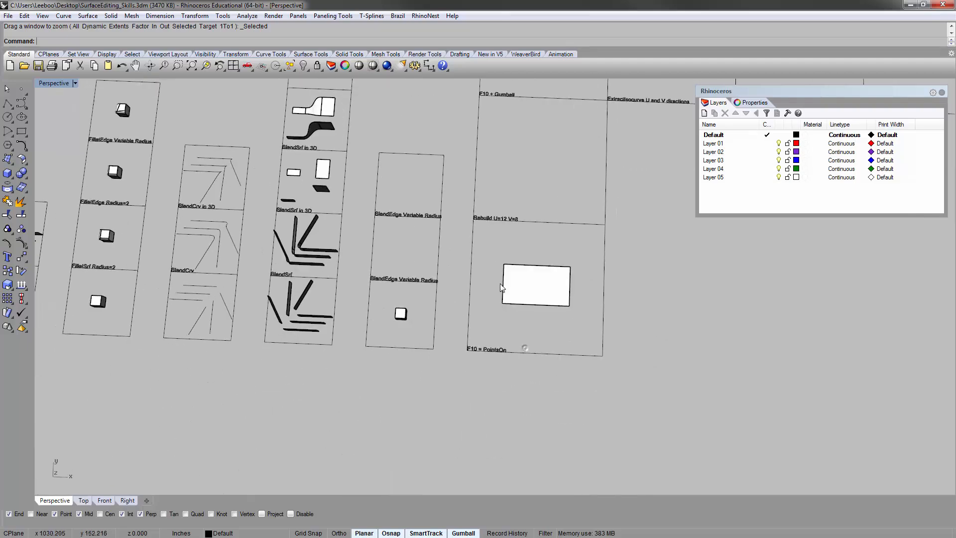
scroll(415, 305, "up", 9)
right_click_drag(413, 318, 430, 325)
left_click_drag(430, 325, 357, 270)
type("zs")
key("Return")
left_click(355, 270)
Copy the cube into the two empty cells above it in the BlendEdge Variable Radius column, snapping to the cells' side midpoints.
scroll(333, 264, "down", 8)
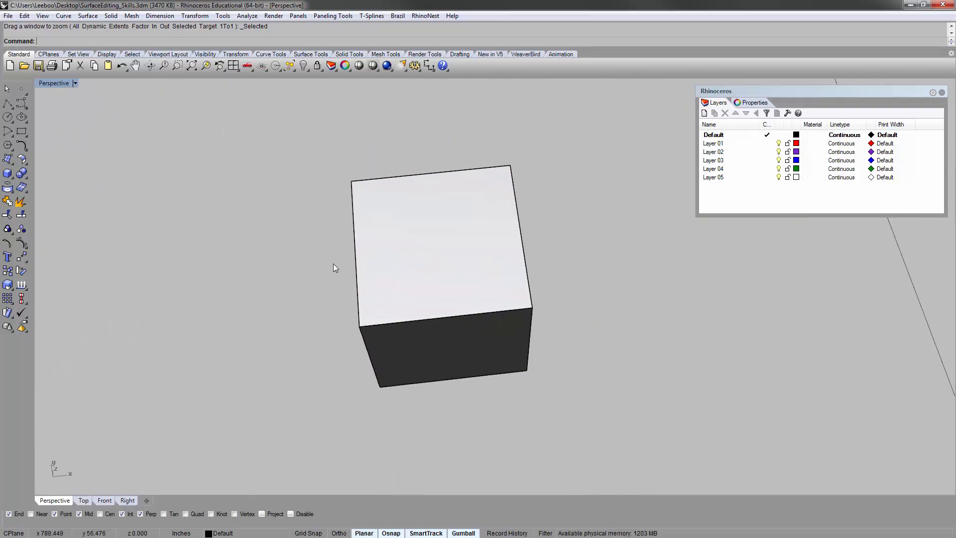
right_click_drag(331, 262, 362, 361, "shift")
scroll(367, 313, "down", 4)
right_click_drag(395, 234, 384, 259, "shift")
scroll(382, 400, "down", 3)
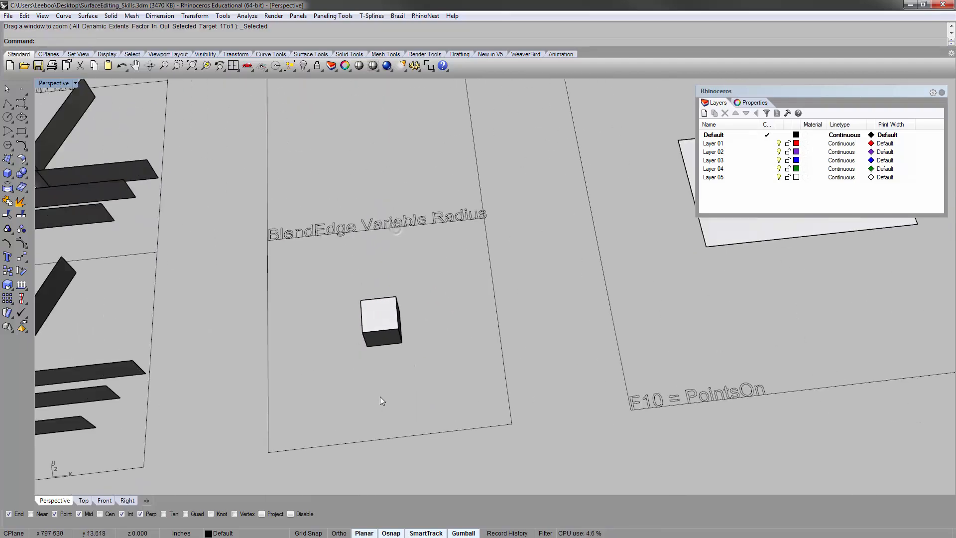
type("copy")
key("Return")
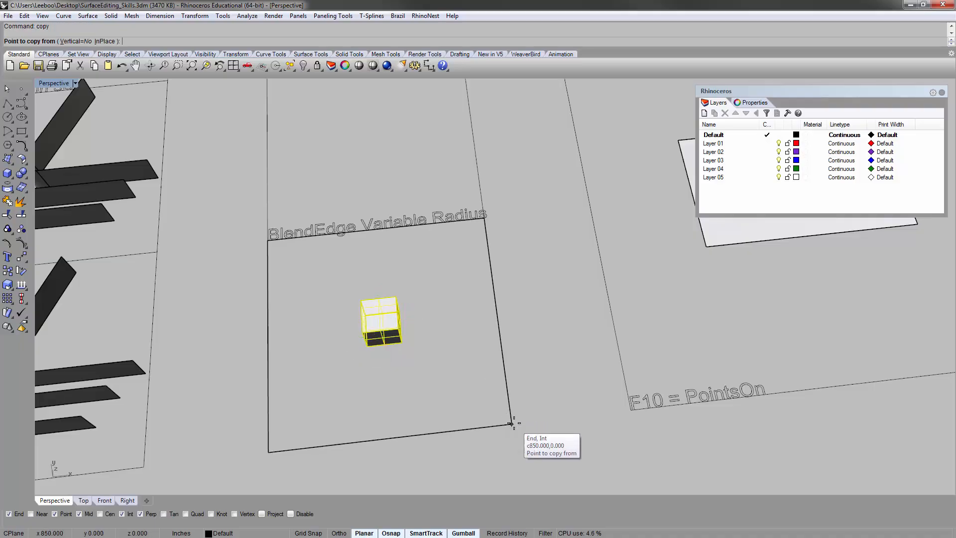
scroll(412, 373, "down", 2)
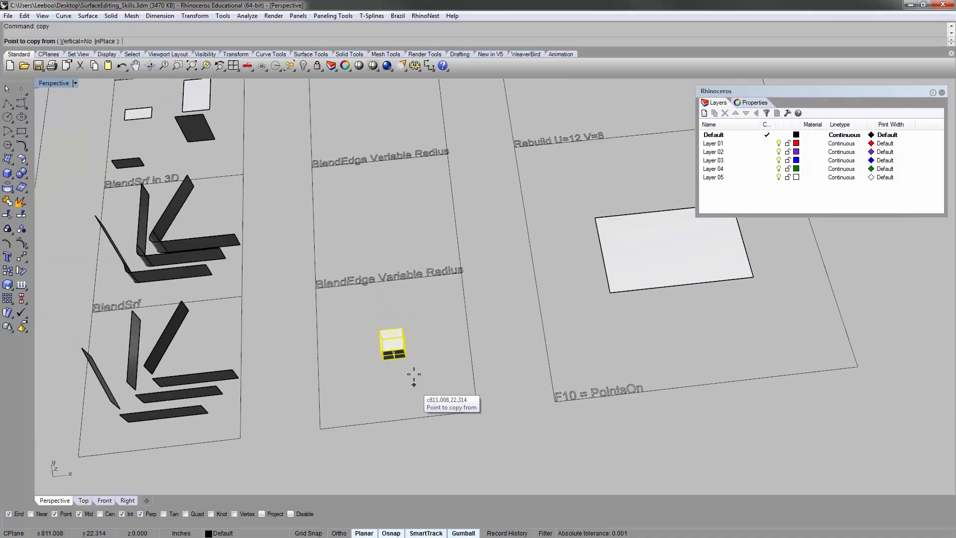
scroll(471, 366, "down", 1)
left_click(468, 375)
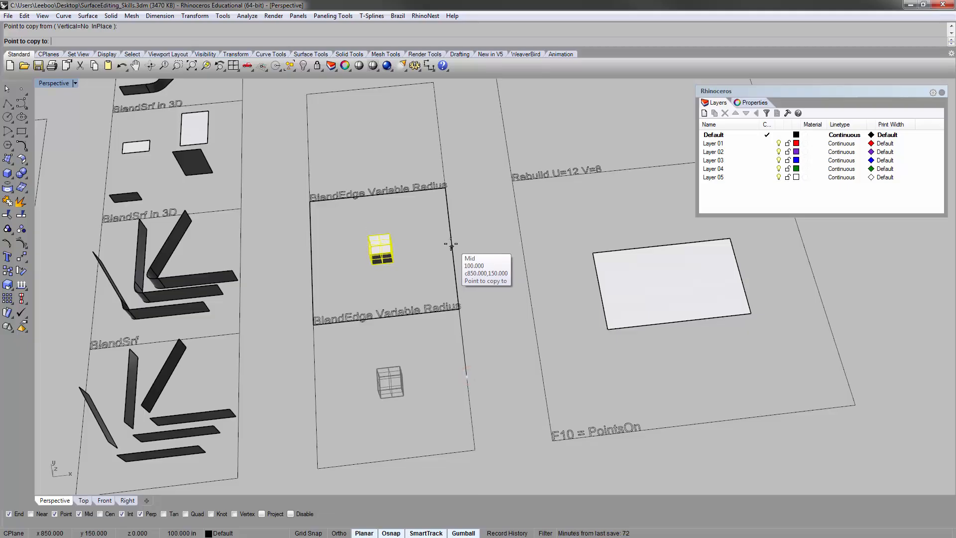
left_click(451, 245)
left_click(437, 132)
key("Return")
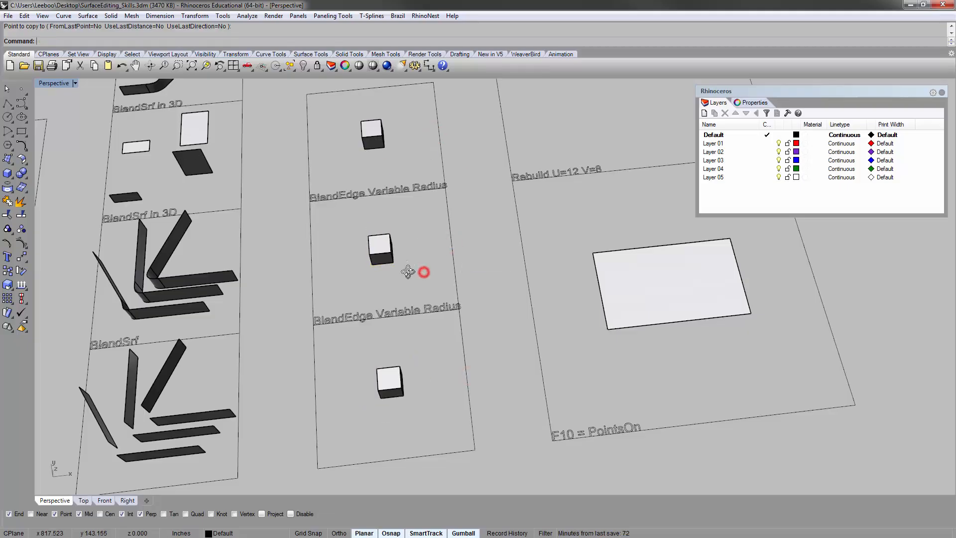
Start BlendEdge on the cube in the middle BlendEdge Variable Radius cell, choosing its front-right top edge with radius 1.
scroll(371, 294, "up", 2)
right_click_drag(463, 259, 529, 290, "shift")
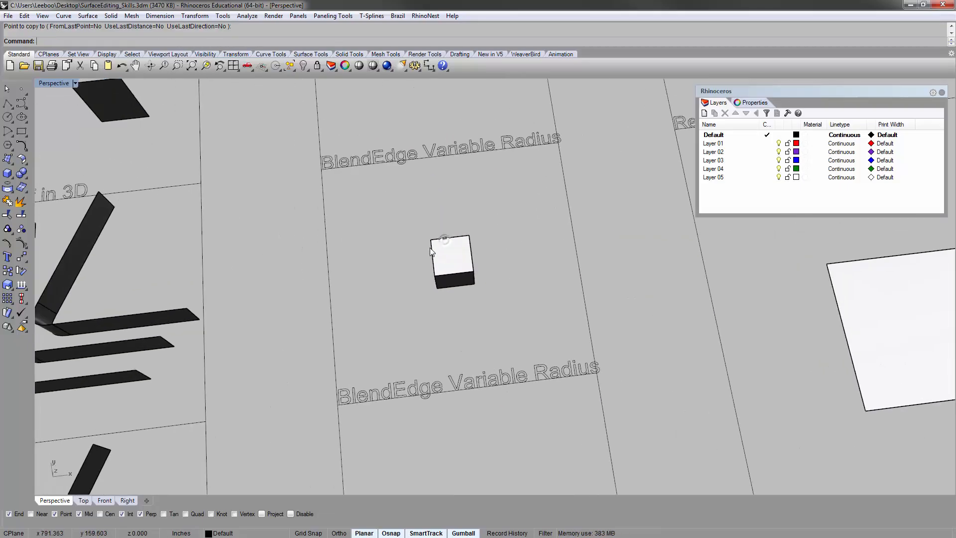
right_click_drag(416, 290, 443, 222)
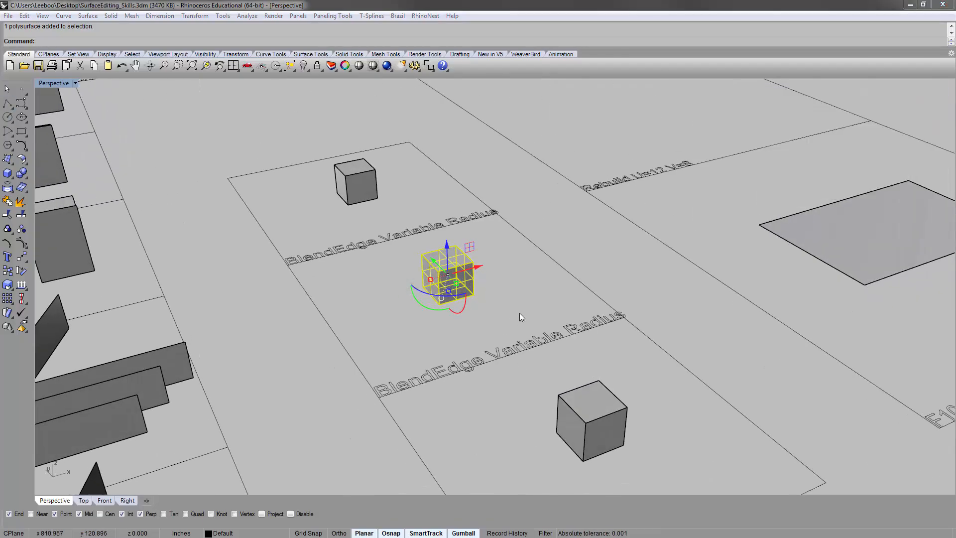
left_click(532, 300)
scroll(439, 273, "up", 5)
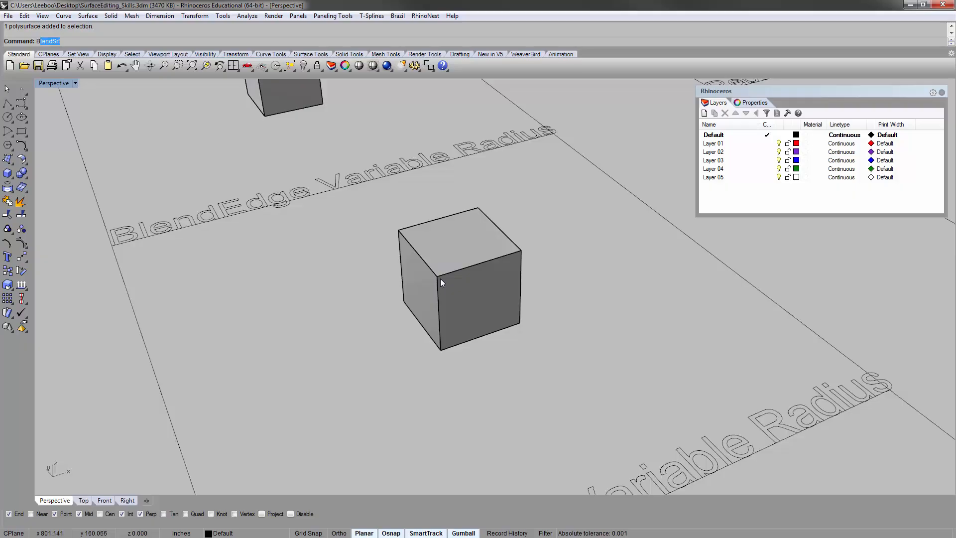
type("Blen")
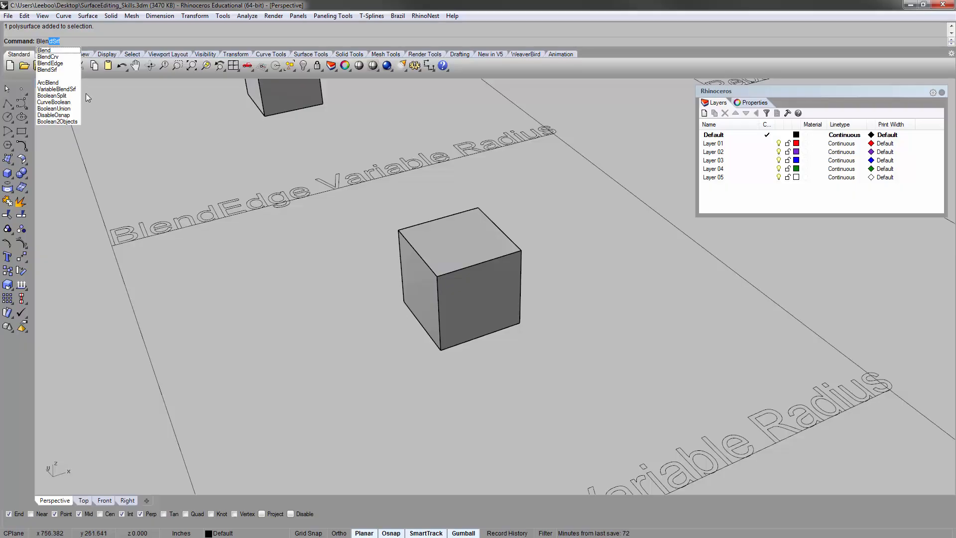
left_click(71, 62)
right_click_drag(342, 302, 384, 295)
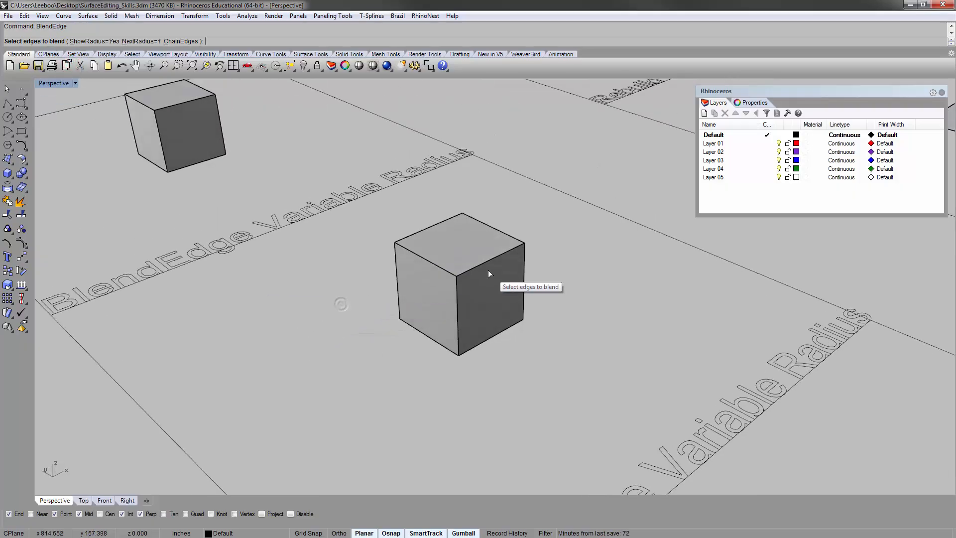
scroll(470, 266, "up", 4)
left_click(463, 270)
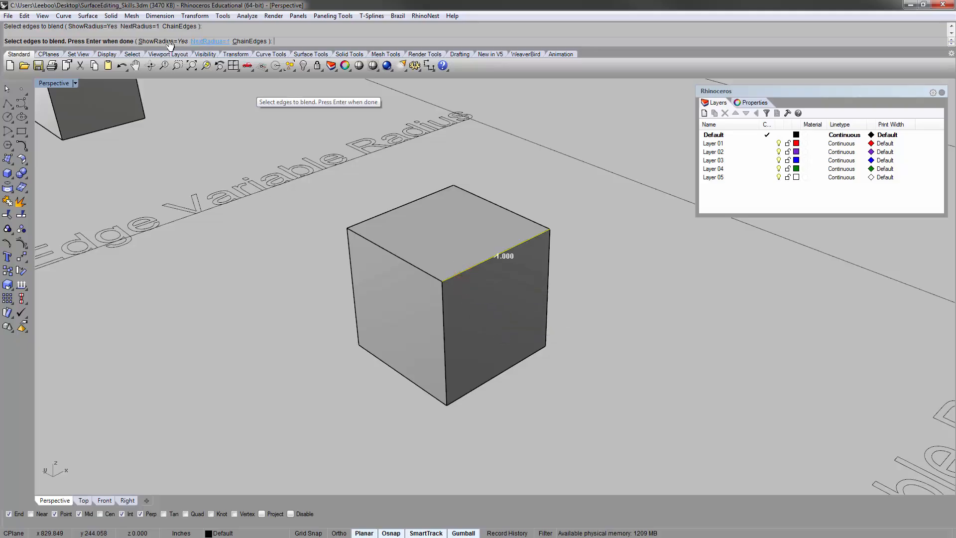
key("Return")
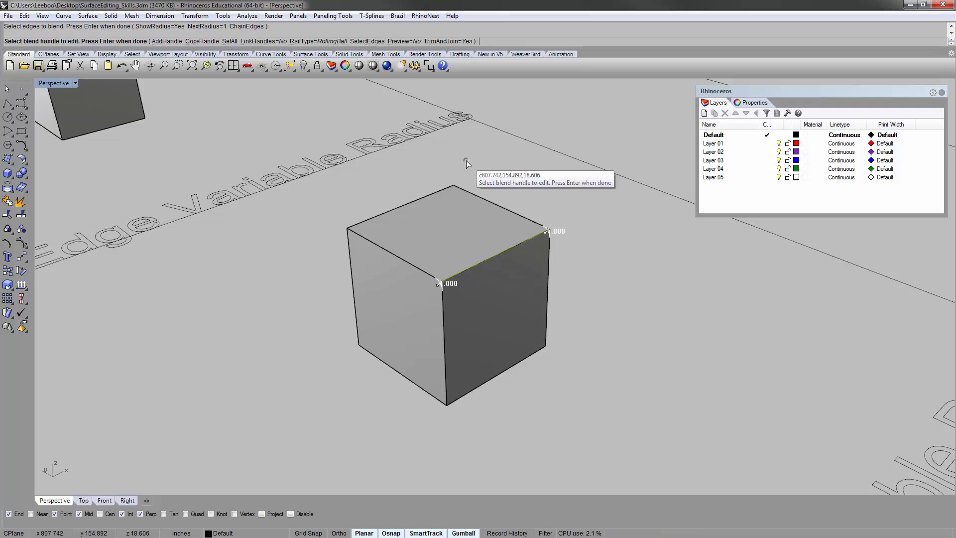
Set the blend radius to 1 at the edge's near end handle and 4 at its far end handle.
scroll(477, 277, "up", 2)
scroll(456, 254, "down", 3)
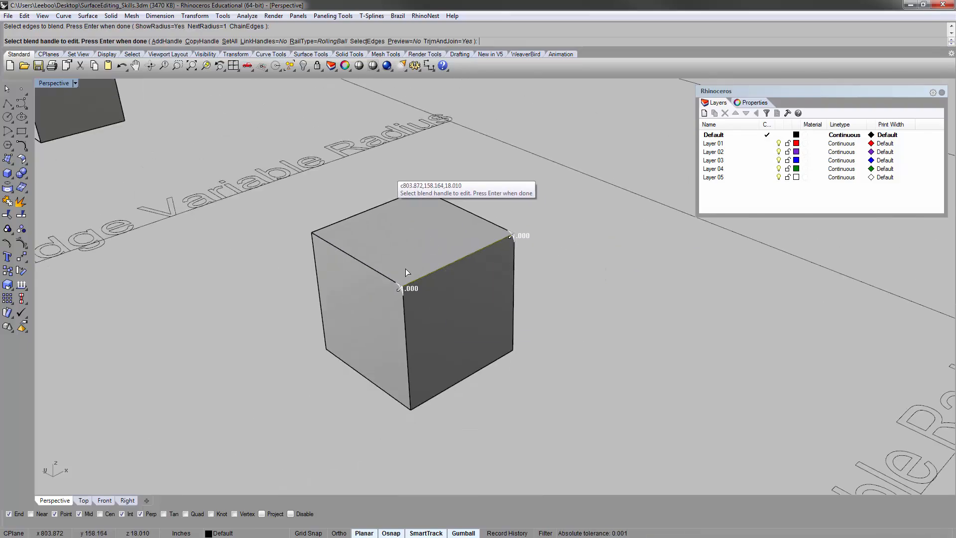
scroll(393, 288, "up", 3)
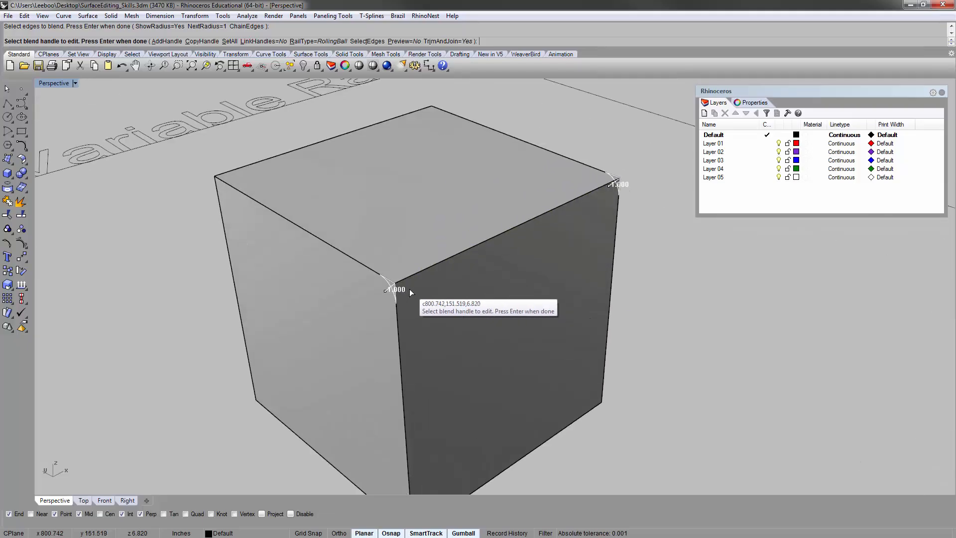
left_click(385, 290)
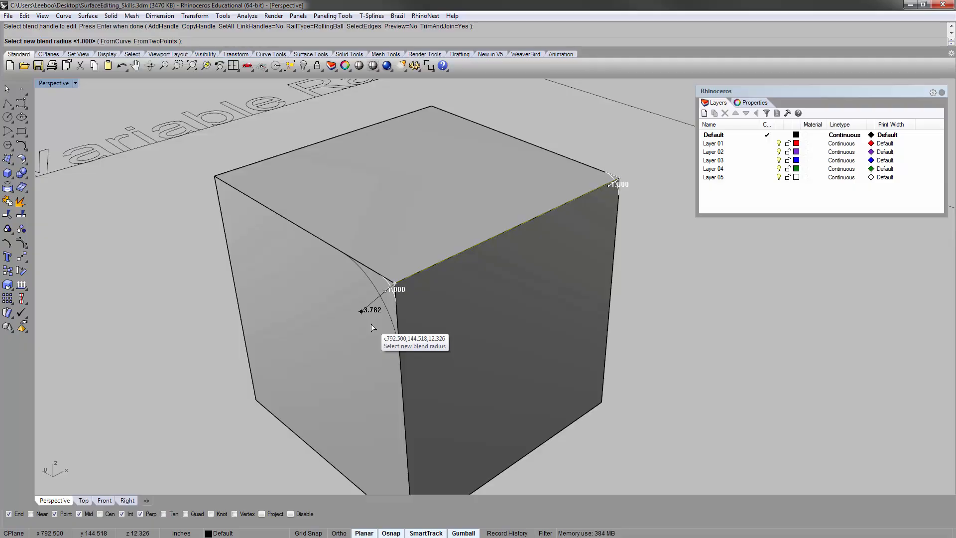
type("1")
key("Return")
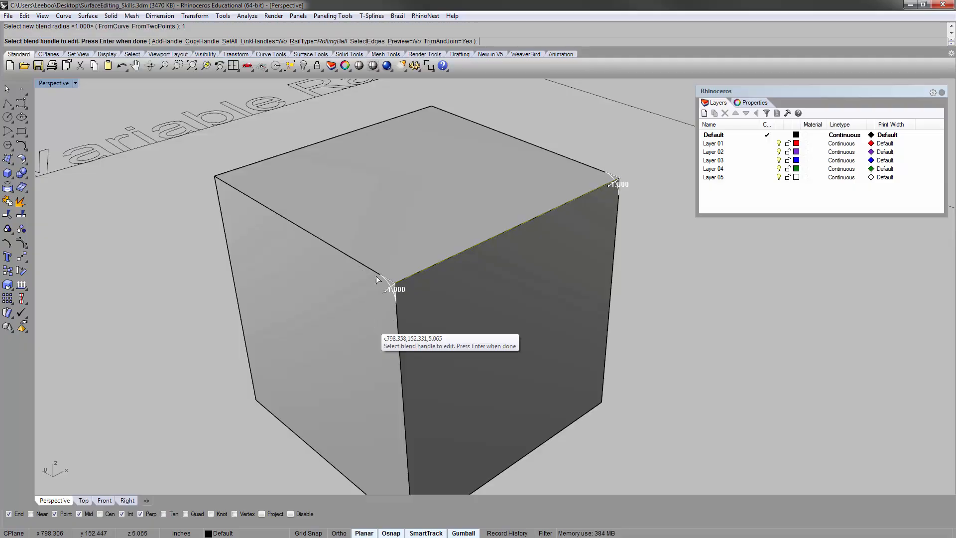
left_click(610, 187)
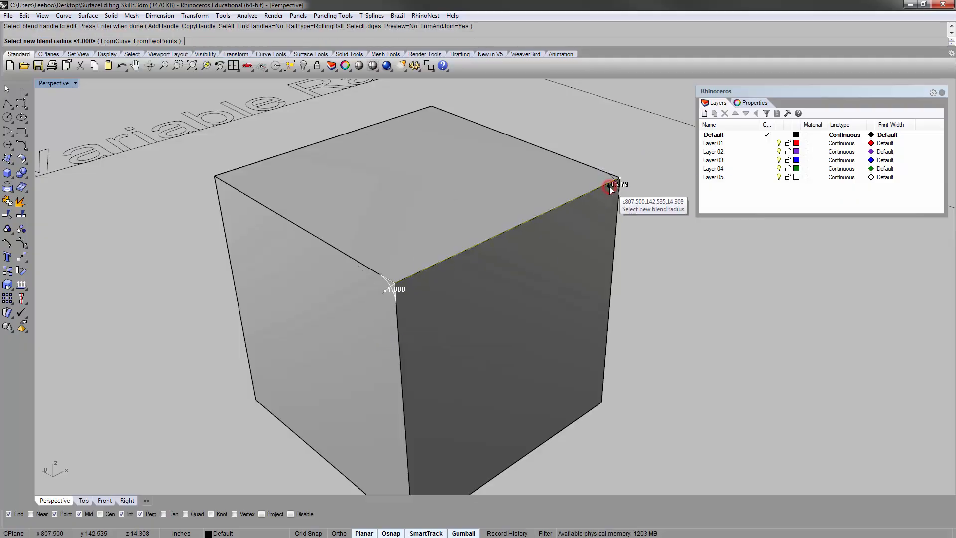
type("4")
key("Return")
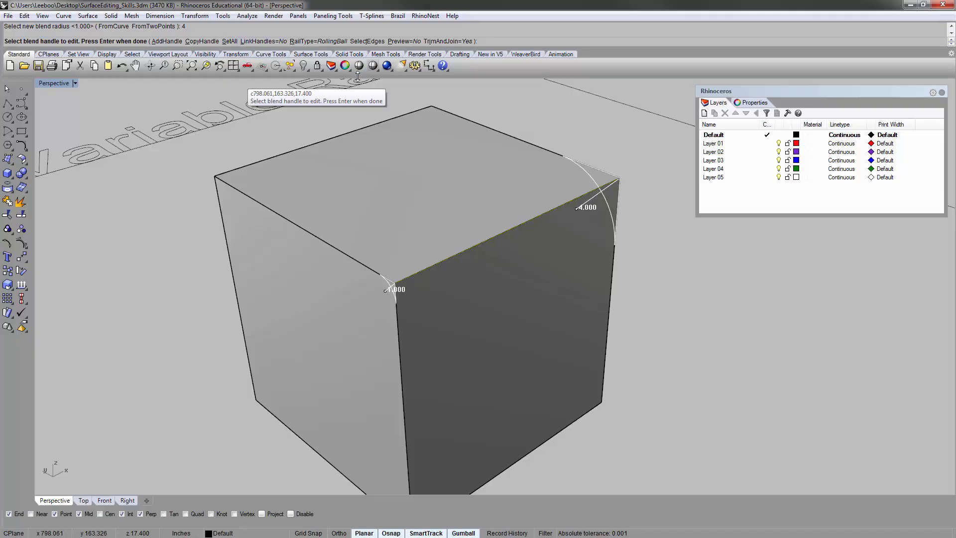
Add two intermediate blend handles with radius 1 along the selected edge, spaced between its two end handles.
left_click(167, 41)
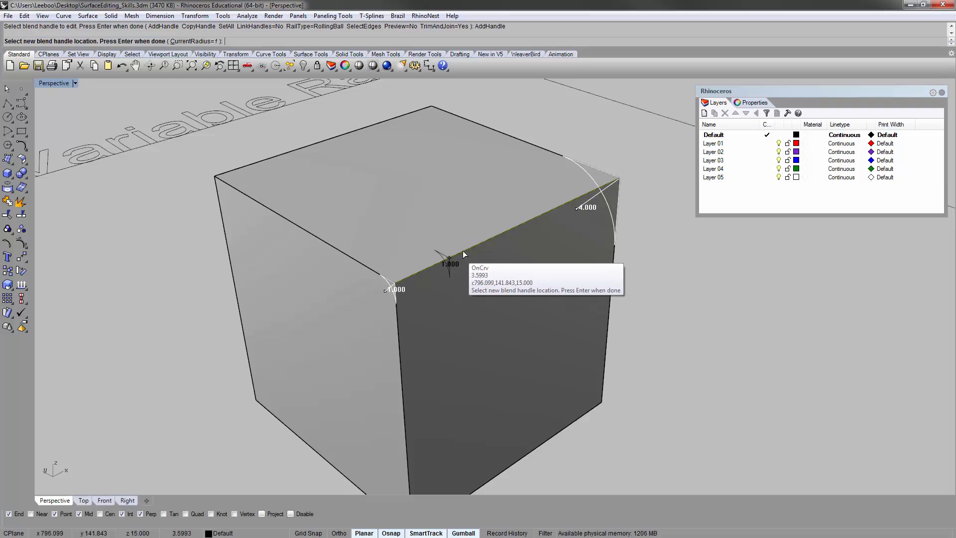
left_click(451, 257)
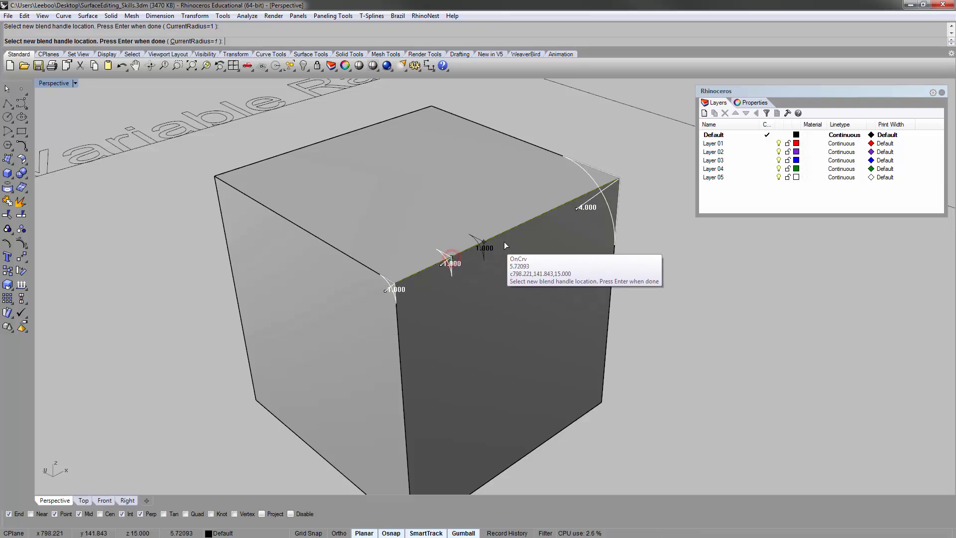
left_click(535, 220)
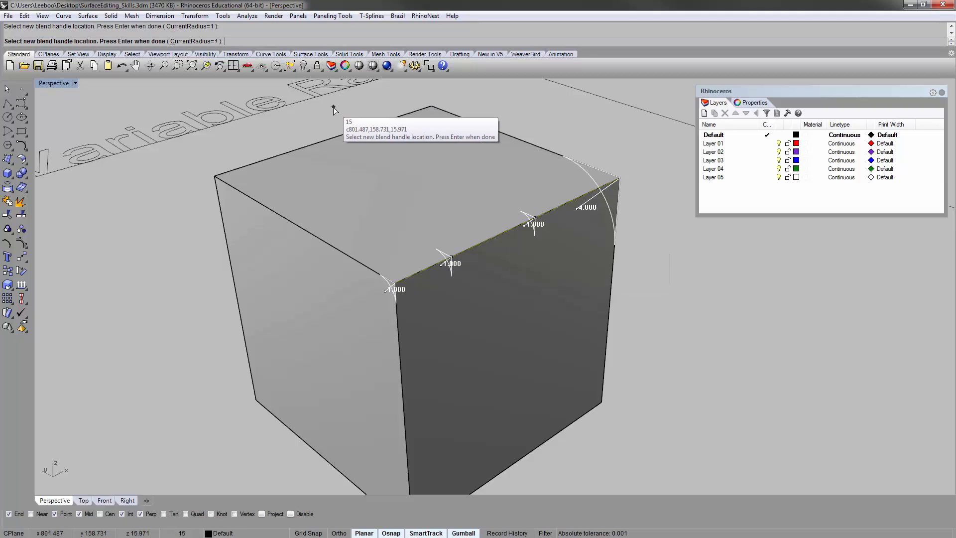
key("Return")
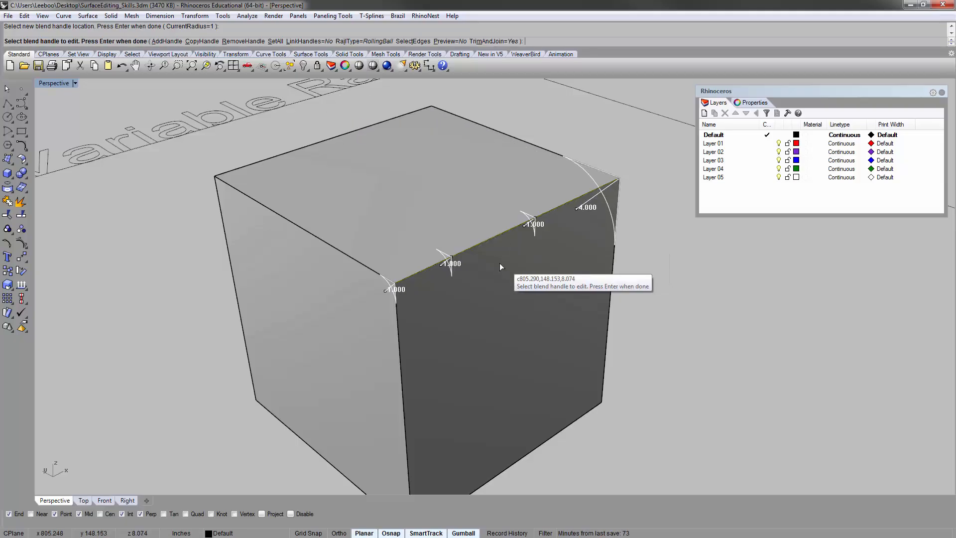
Set the intermediate handles' radii to 0.5 nearer the 1 end and 2.5 nearer the 4 end, and complete the edge blend.
scroll(487, 259, "up", 3)
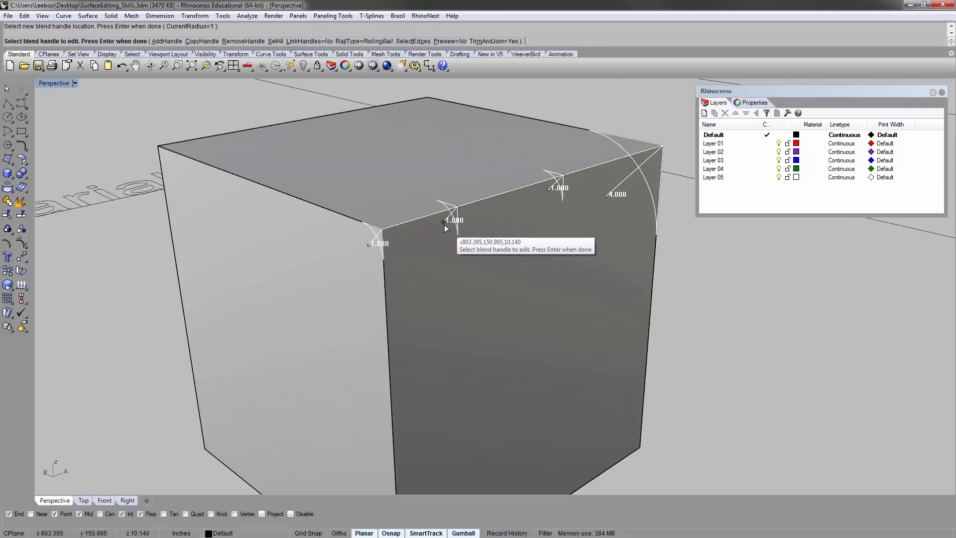
left_click(443, 222)
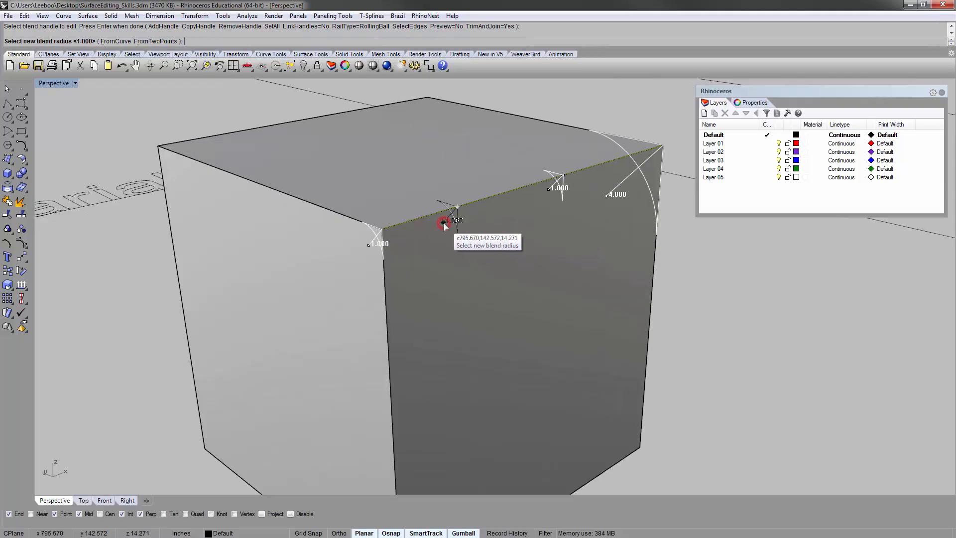
key("Return")
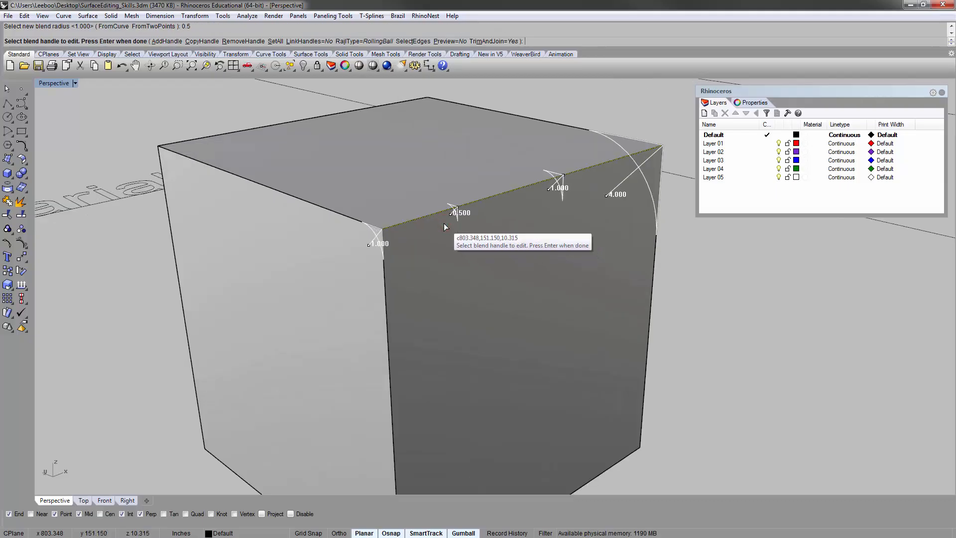
left_click(547, 190)
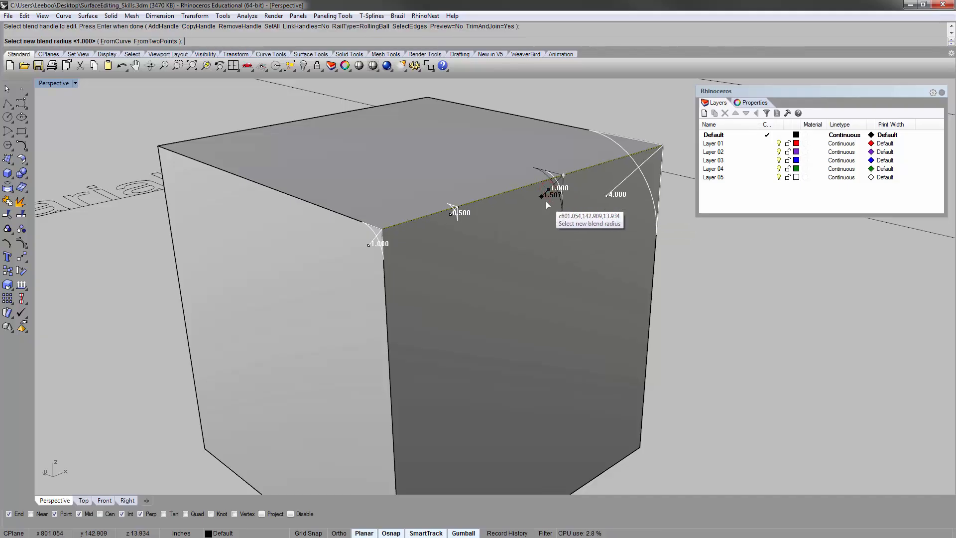
type("2.5")
key("Return")
scroll(546, 201, "down", 4)
right_click_drag(496, 213, 468, 234)
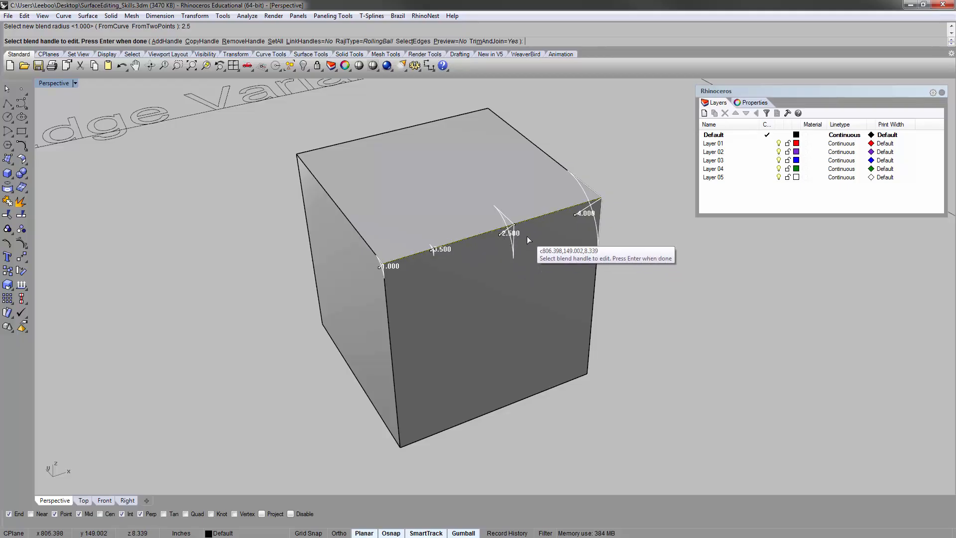
key("Return")
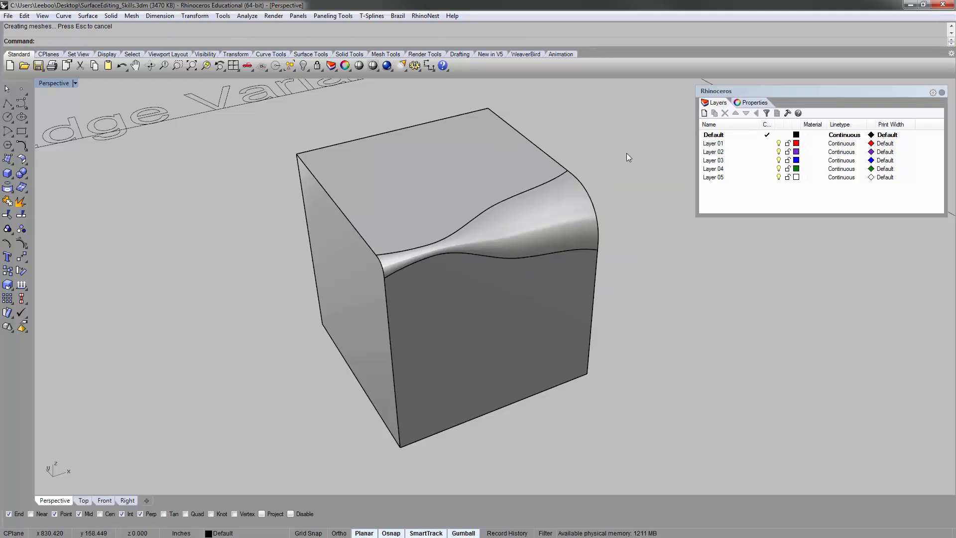
Start BlendEdge on the cube in the uppermost cell, choosing the three edges that meet at its near top corner with radius 1.
right_click_drag(626, 158, 578, 323)
scroll(425, 190, "down", 6)
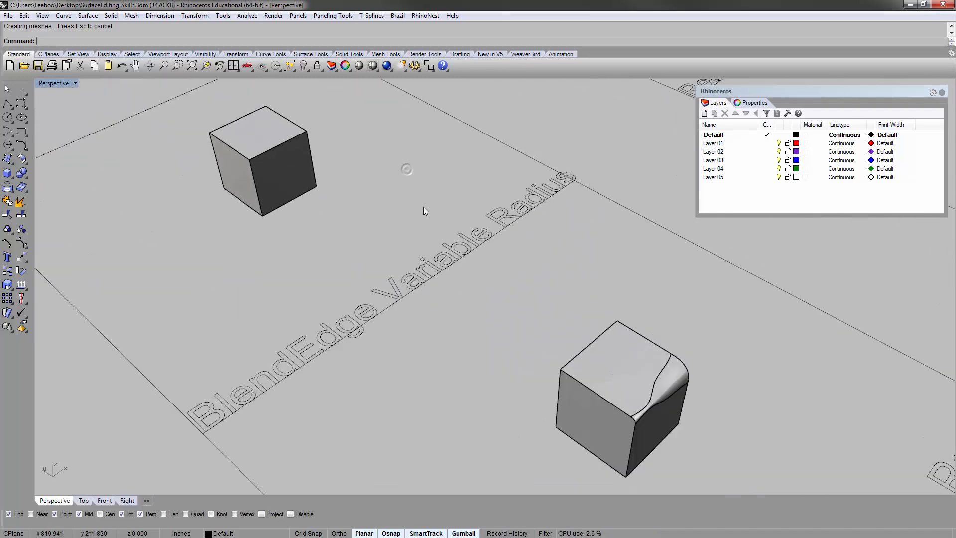
scroll(423, 208, "down", 3)
right_click_drag(310, 164, 396, 211, "shift")
scroll(397, 210, "up", 10)
key("Return")
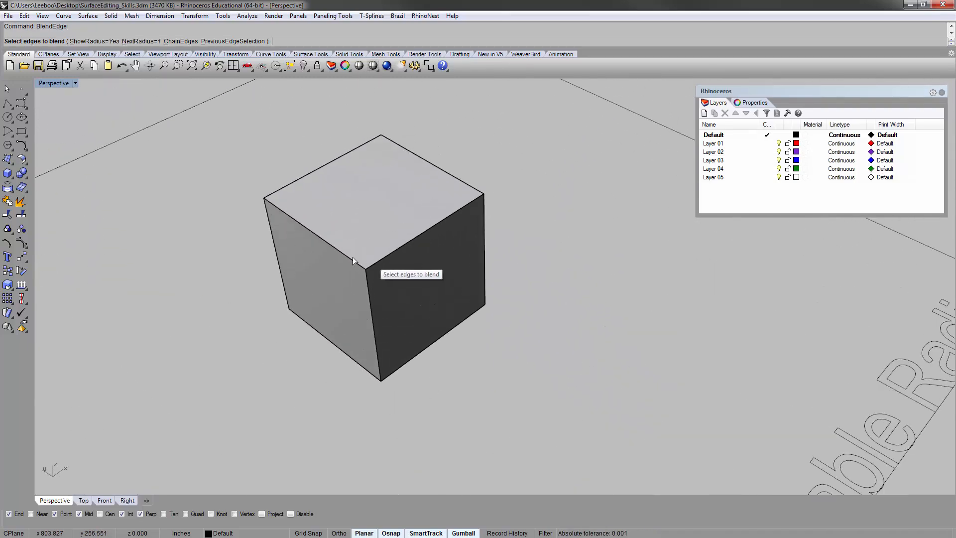
left_click(346, 256)
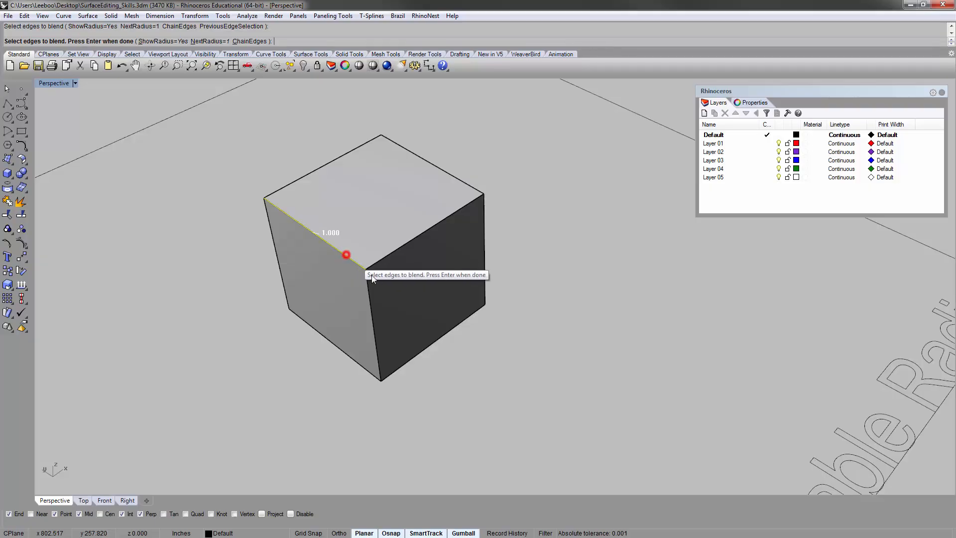
left_click(369, 285)
left_click(384, 259)
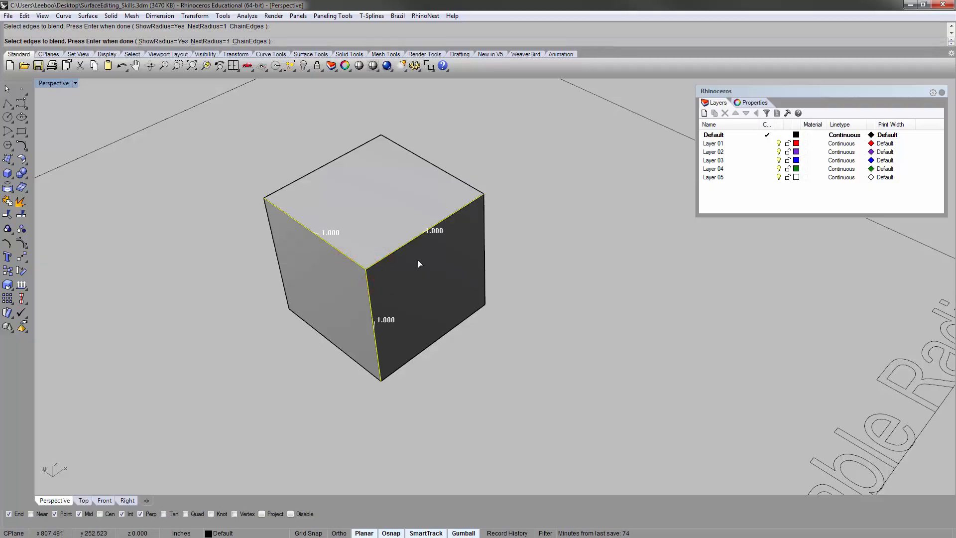
key("Return")
Add radius 1 blend handles: one on the left top edge, two on the right top edge and two on the vertical edge.
right_click_drag(394, 272, 394, 299)
scroll(392, 318, "down", 2)
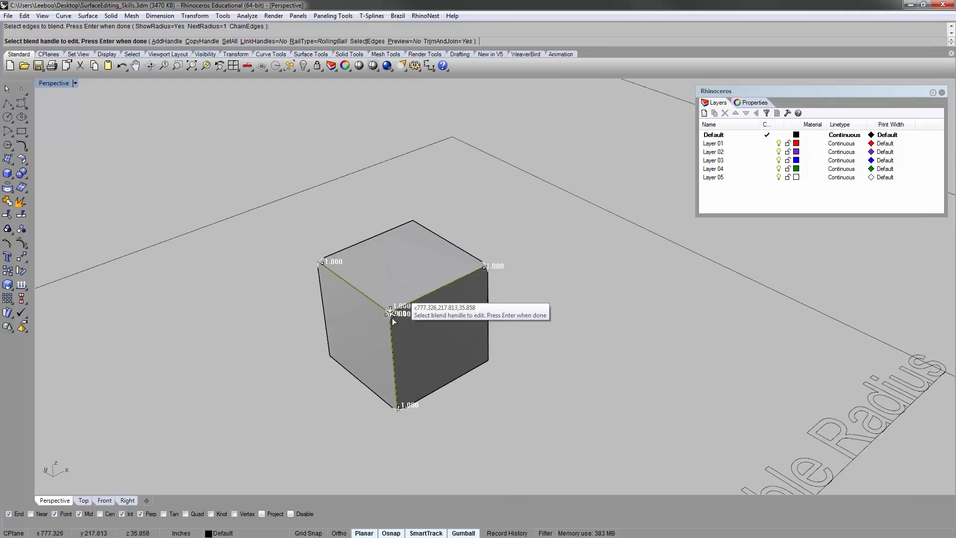
scroll(387, 335, "up", 7)
scroll(377, 320, "down", 3)
scroll(378, 320, "up", 4)
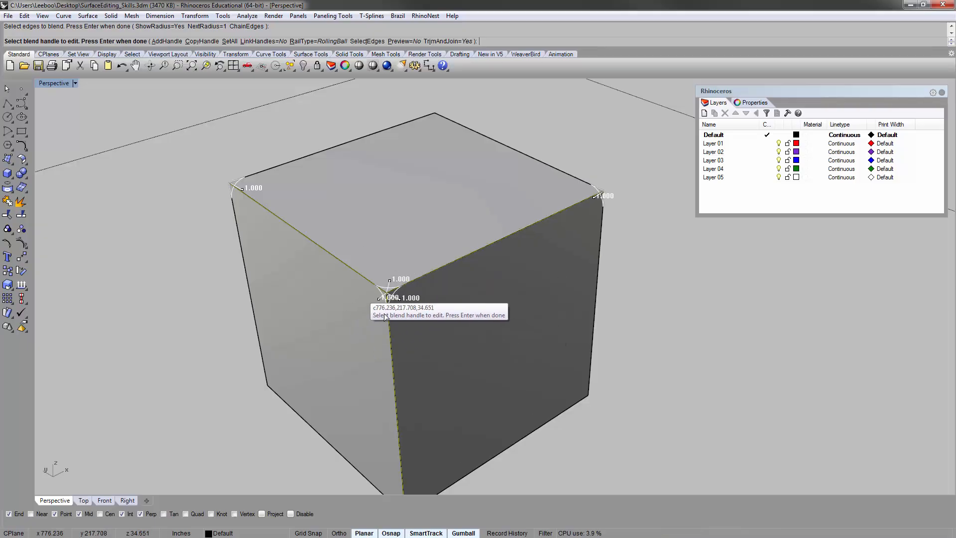
scroll(277, 137, "down", 1)
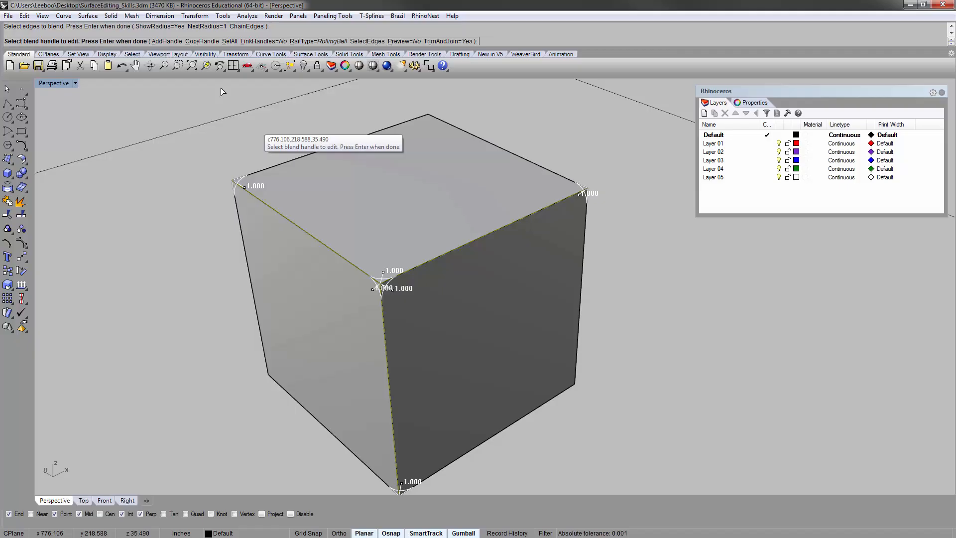
left_click(164, 41)
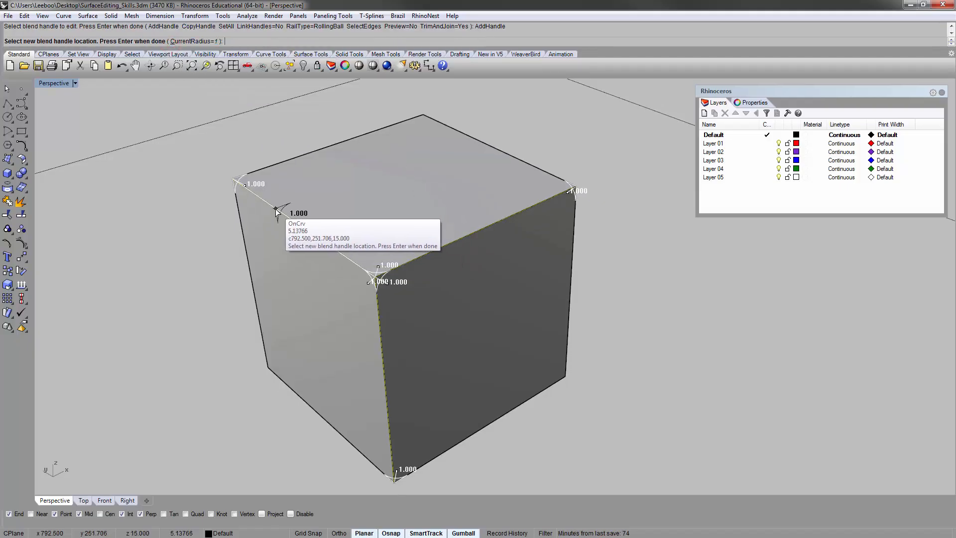
left_click(298, 224)
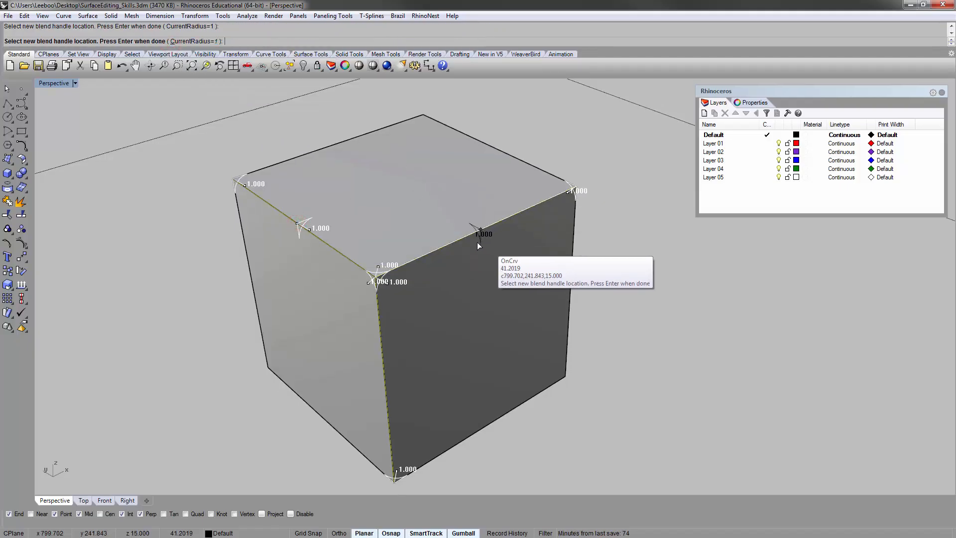
left_click(464, 239)
left_click(390, 417)
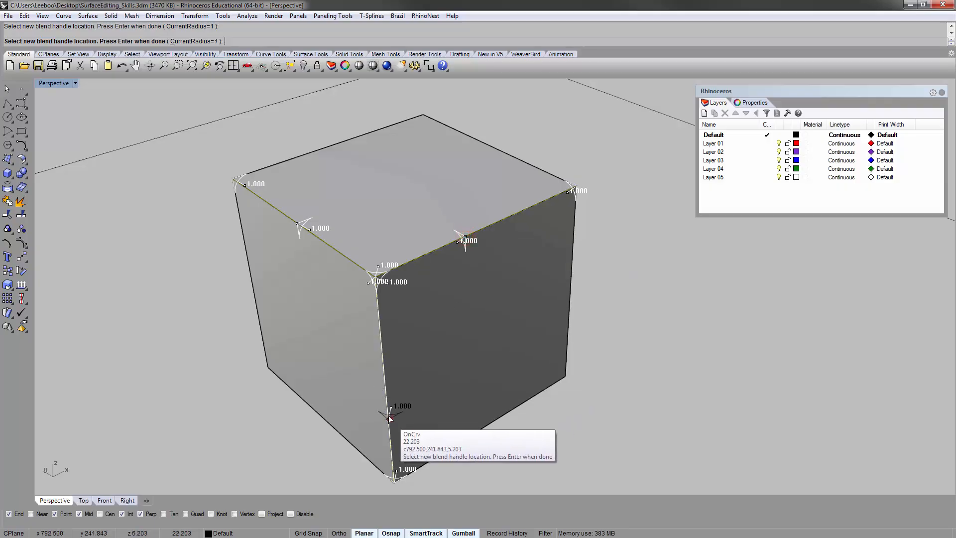
left_click(378, 337)
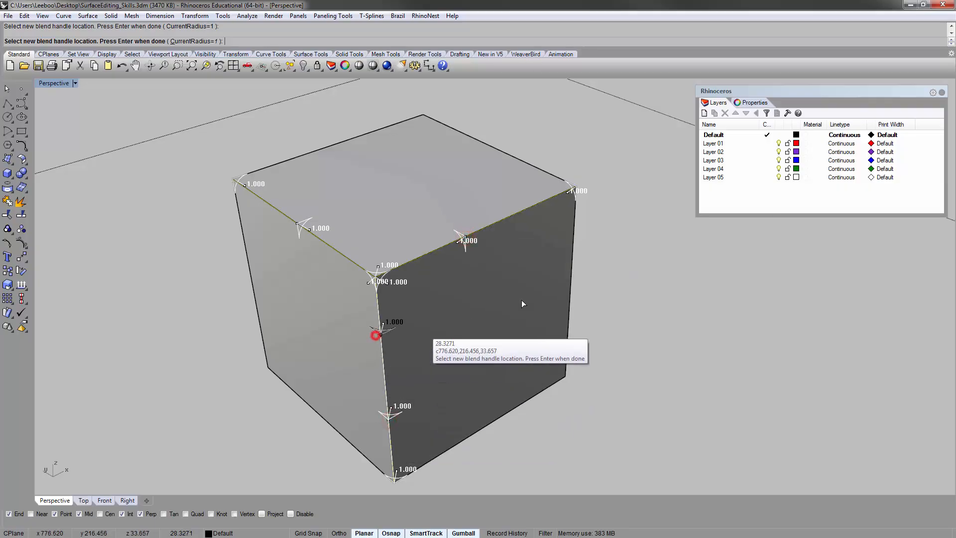
left_click(535, 206)
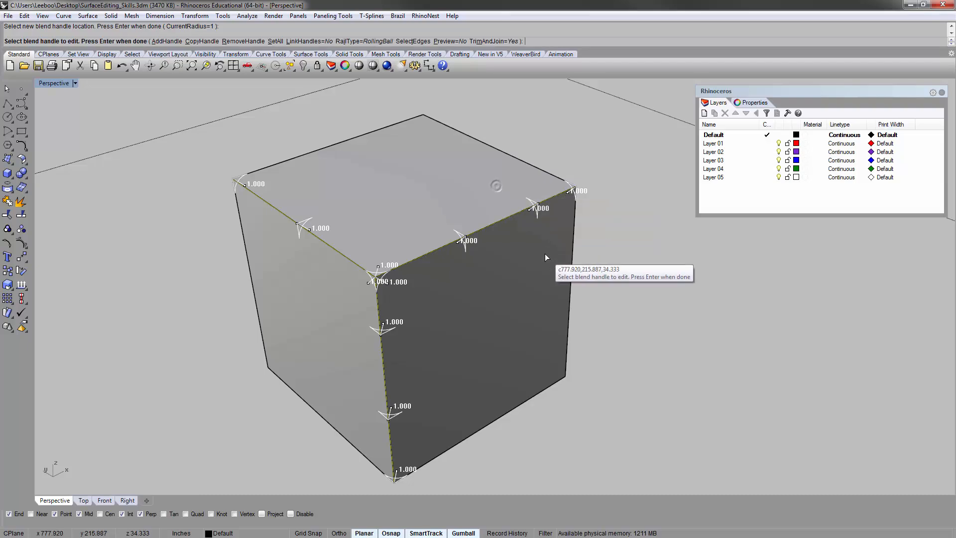
Set the intermediate handles' radii to about 4.2 and 2.2 on the right top edge, and about 3.3 on the left top edge.
left_click(528, 210)
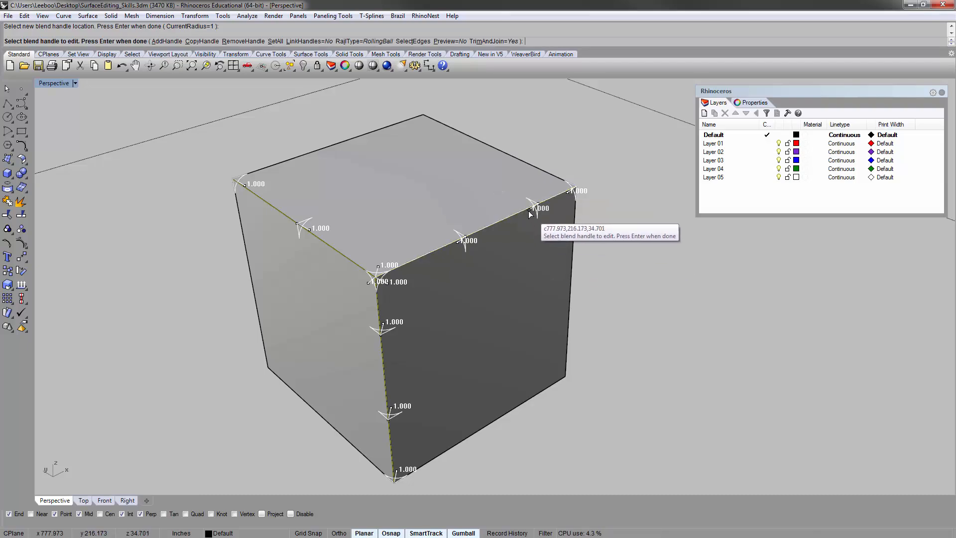
left_click(515, 251)
left_click(454, 247)
left_click(451, 256)
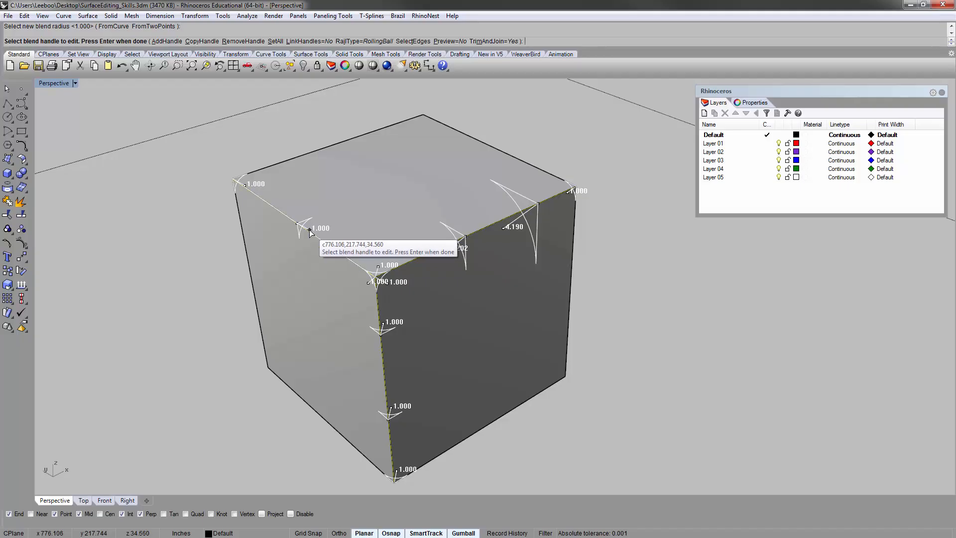
left_click(308, 231)
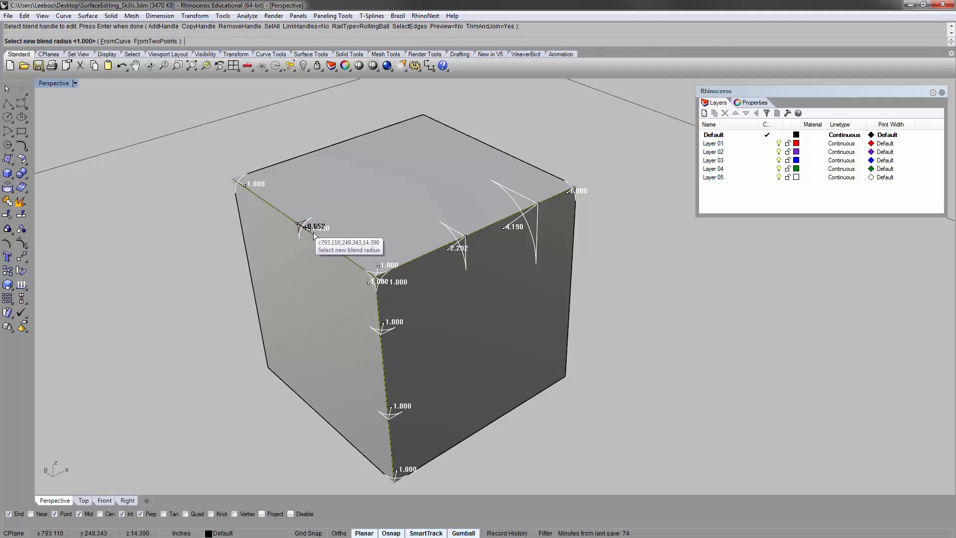
Set the vertical edge's handle radii to about 2.3 for the upper, 4.1 for the lower and 3.4 for the bottom end handle.
left_click(389, 317)
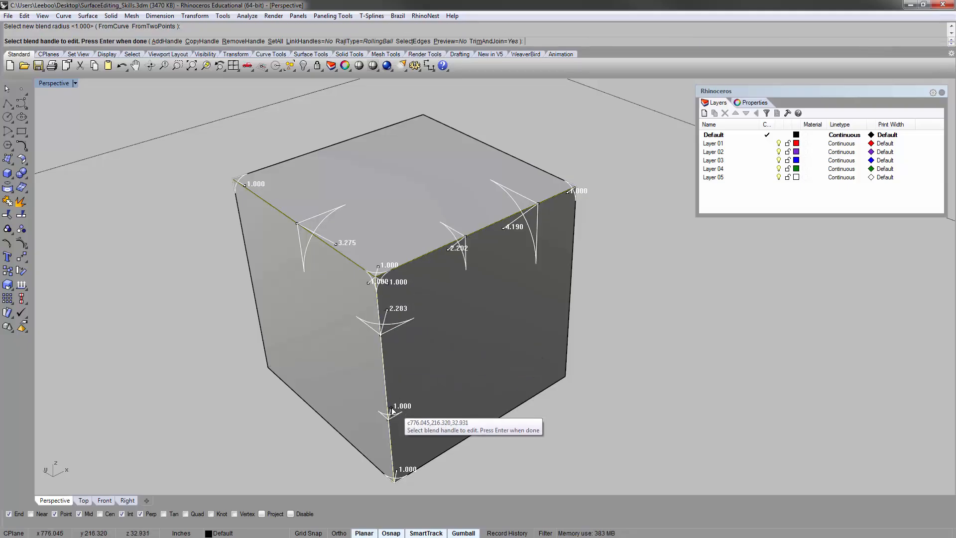
left_click(392, 410)
left_click(398, 374)
left_click(399, 468)
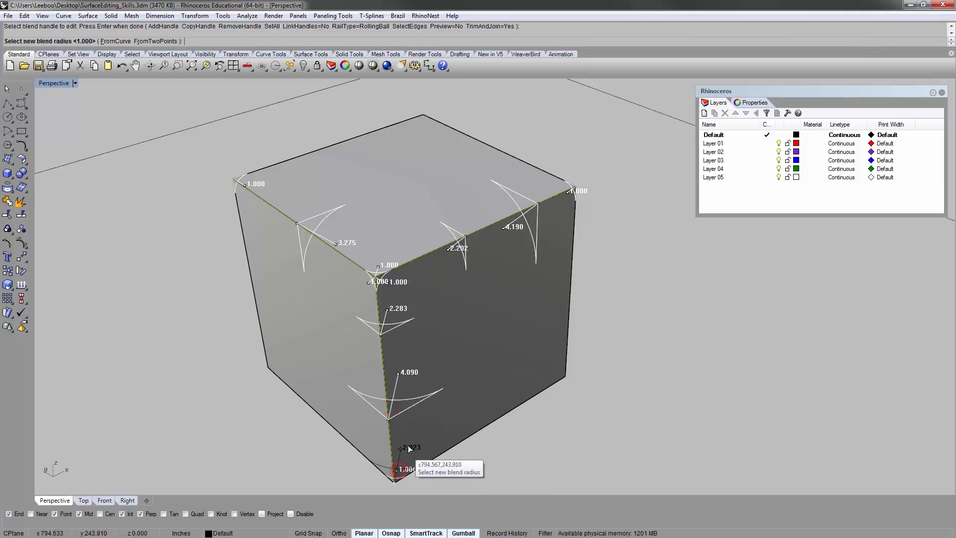
left_click(402, 443)
Set the outer end handles of both top edges to radius 2 and complete the edge blend.
left_click(241, 184)
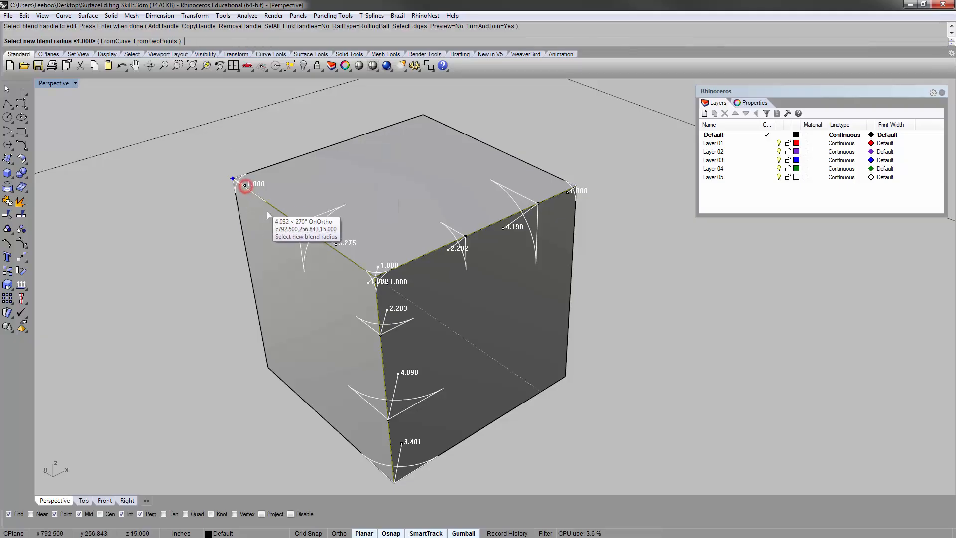
left_click(237, 178)
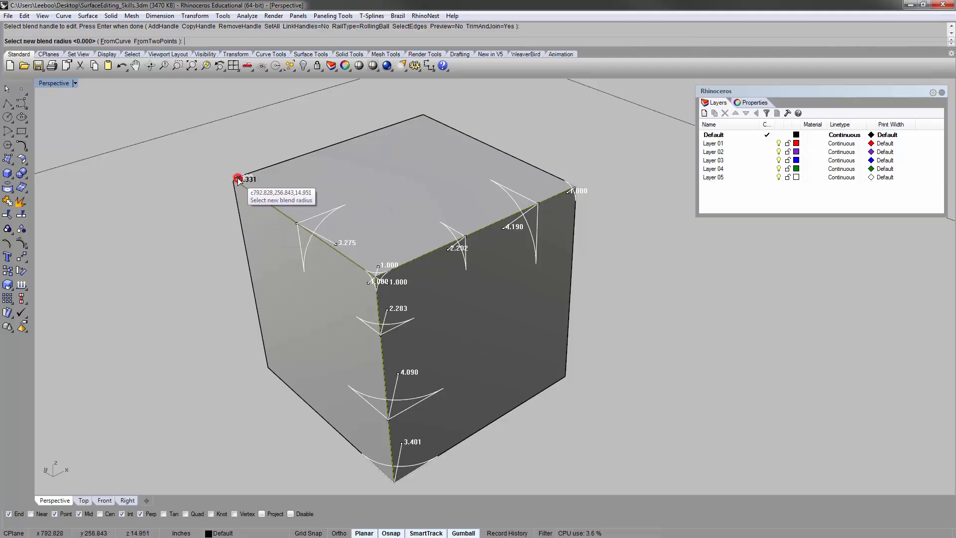
type("2")
key("Return")
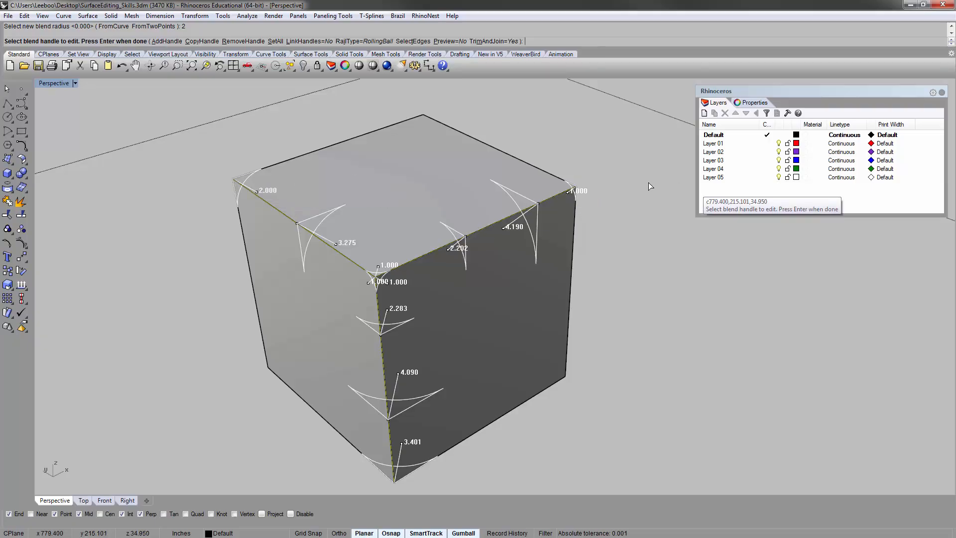
left_click(566, 194)
type("2")
key("Return")
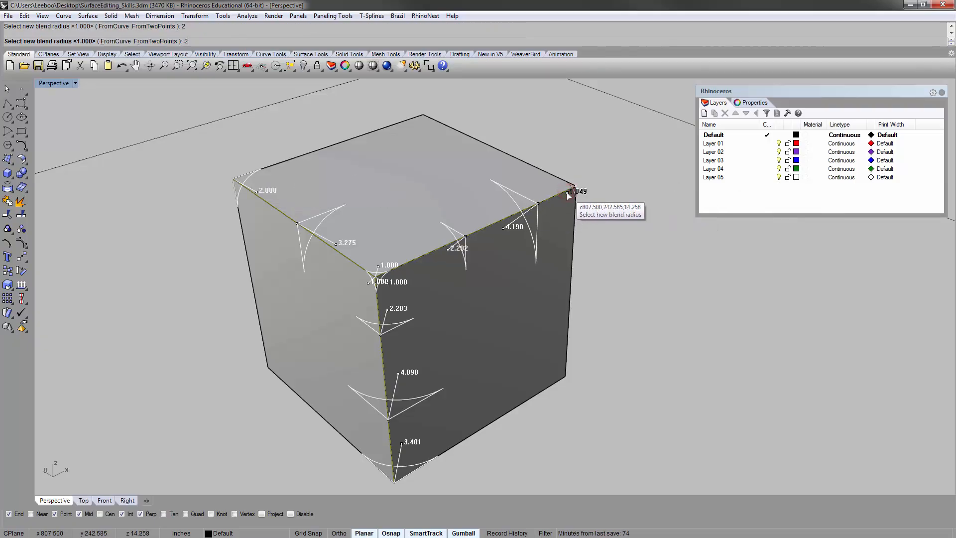
key("Return")
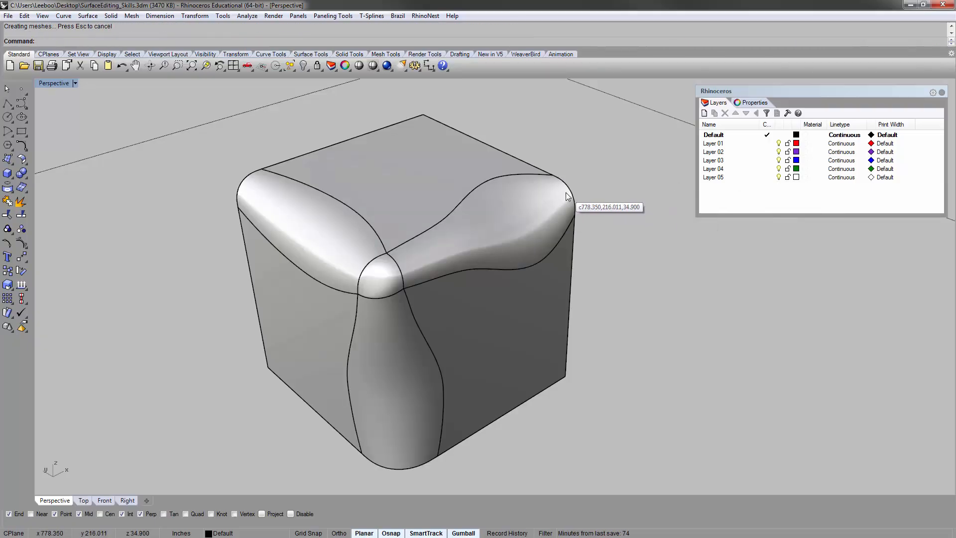
Zoom to the blended cube and examine its variable-radius edges and the corner where they meet.
right_click_drag(469, 273, 436, 268)
left_click(560, 315)
type("zs")
key("Return")
key("Escape")
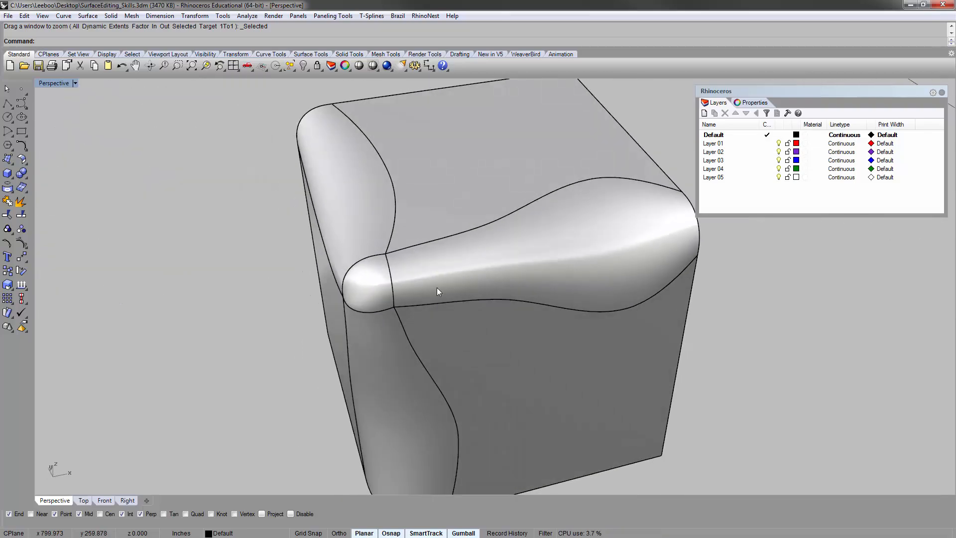
Select the block of exercise cells from the F10 PointsOn cell onward and move it 50 inches along X.
scroll(412, 321, "down", 6)
right_click_drag(412, 321, 408, 368)
scroll(408, 368, "down", 6)
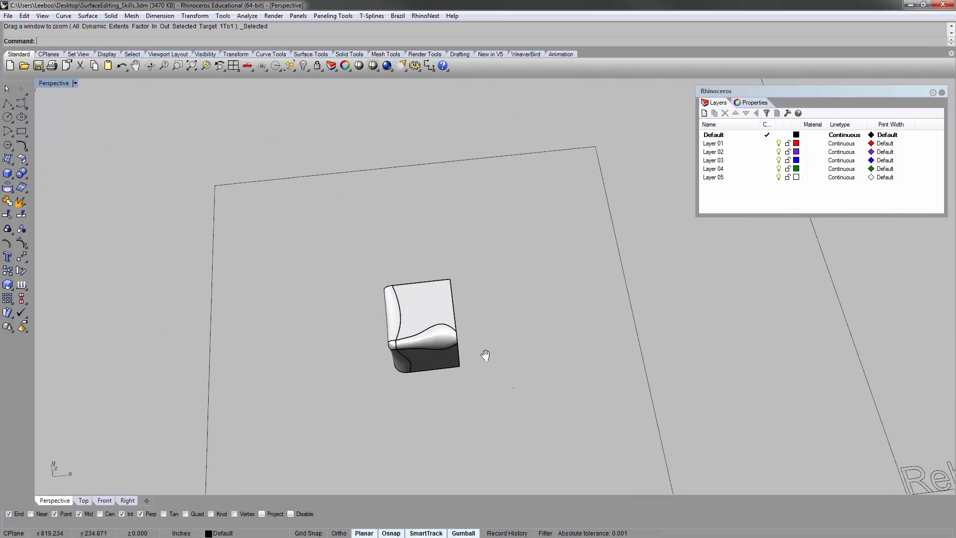
right_click_drag(485, 357, 398, 254, "shift")
right_click_drag(442, 297, 222, 106, "shift")
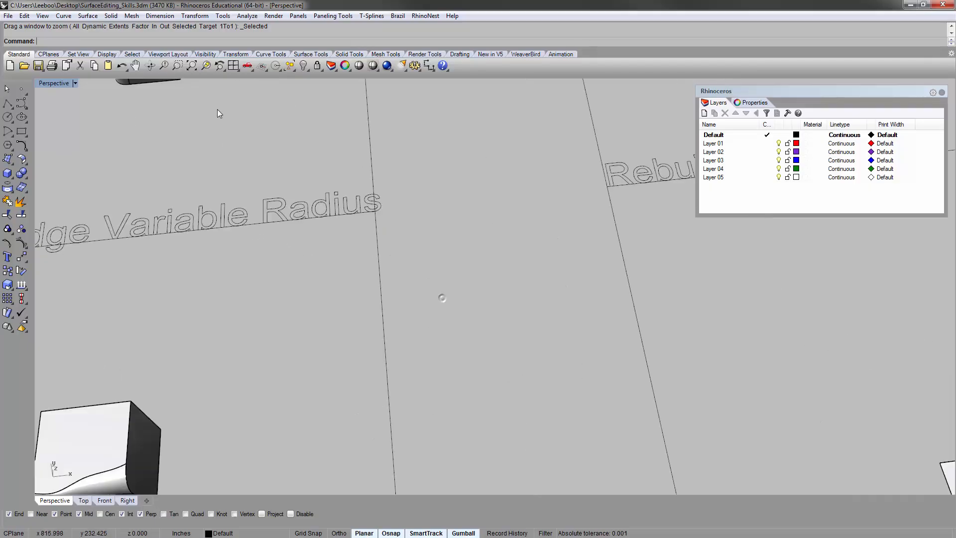
scroll(284, 176, "down", 12)
right_click_drag(464, 205, 420, 284, "shift")
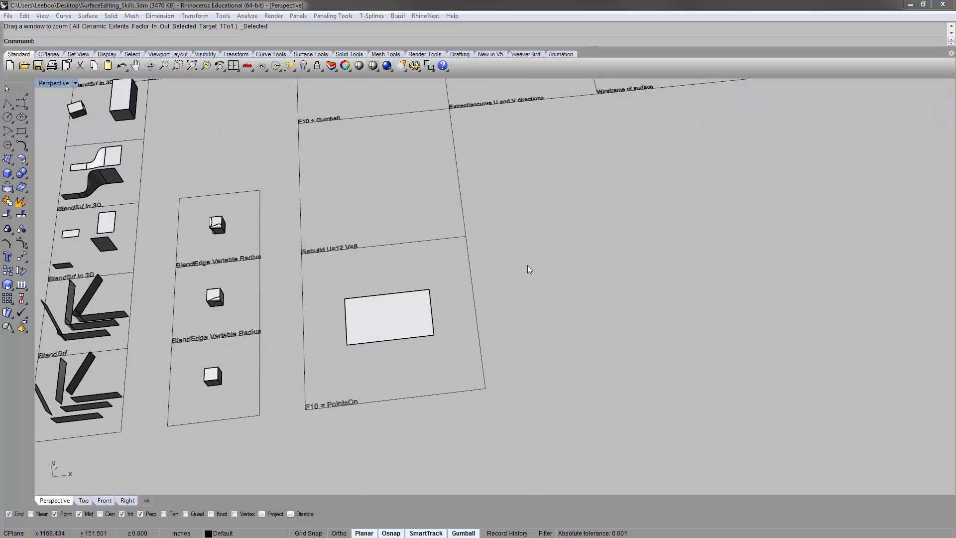
right_click_drag(528, 265, 304, 316, "shift")
scroll(513, 298, "down", 4)
scroll(304, 316, "down", 7)
right_click_drag(376, 304, 385, 340)
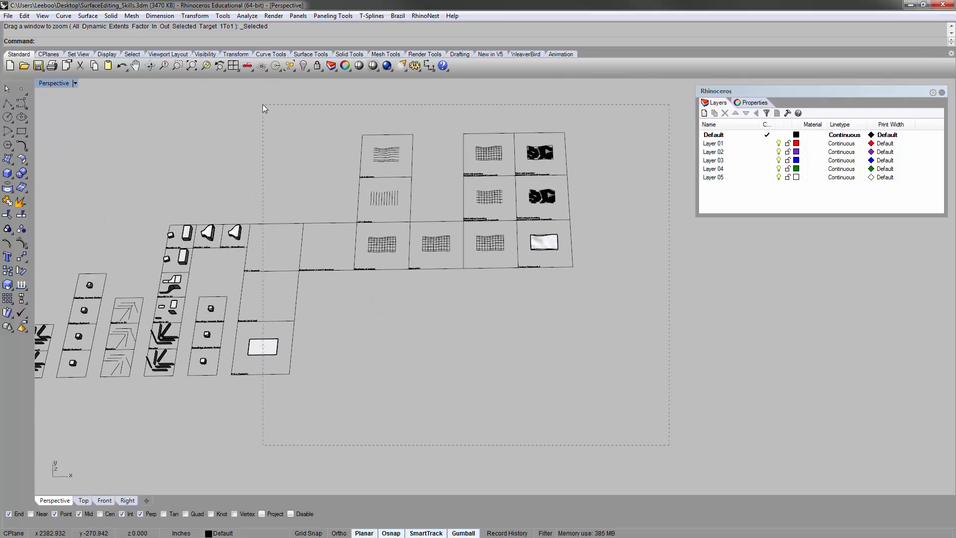
left_click_drag(264, 108, 256, 101)
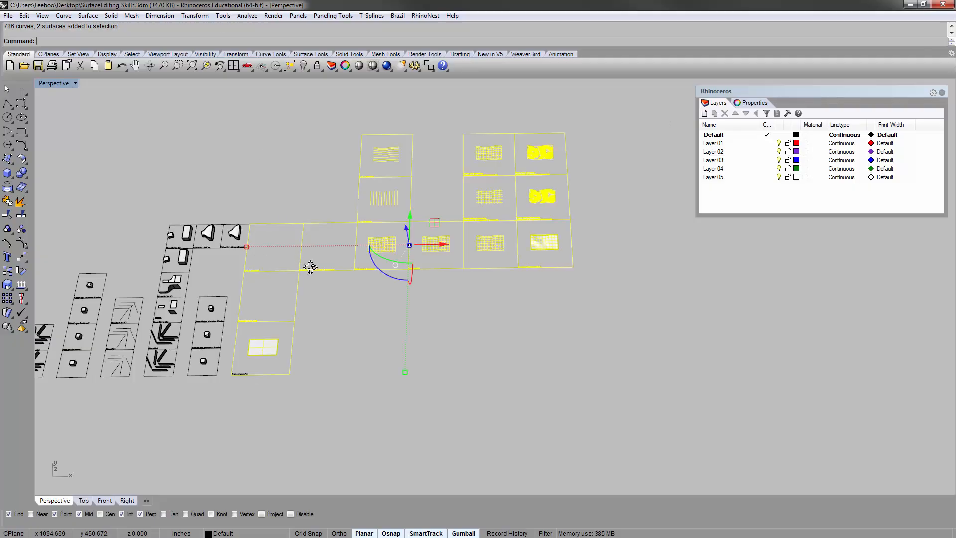
left_click(423, 249)
type("50")
key("Return")
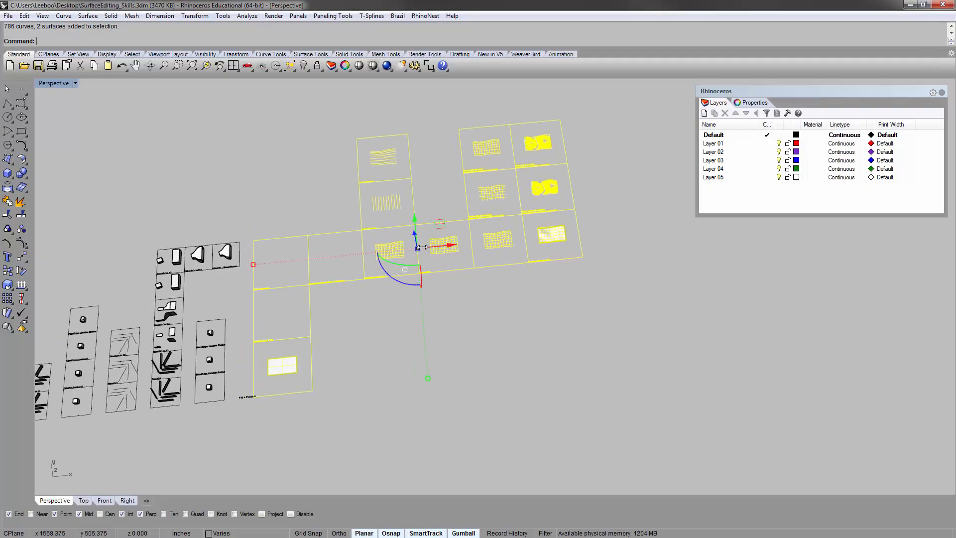